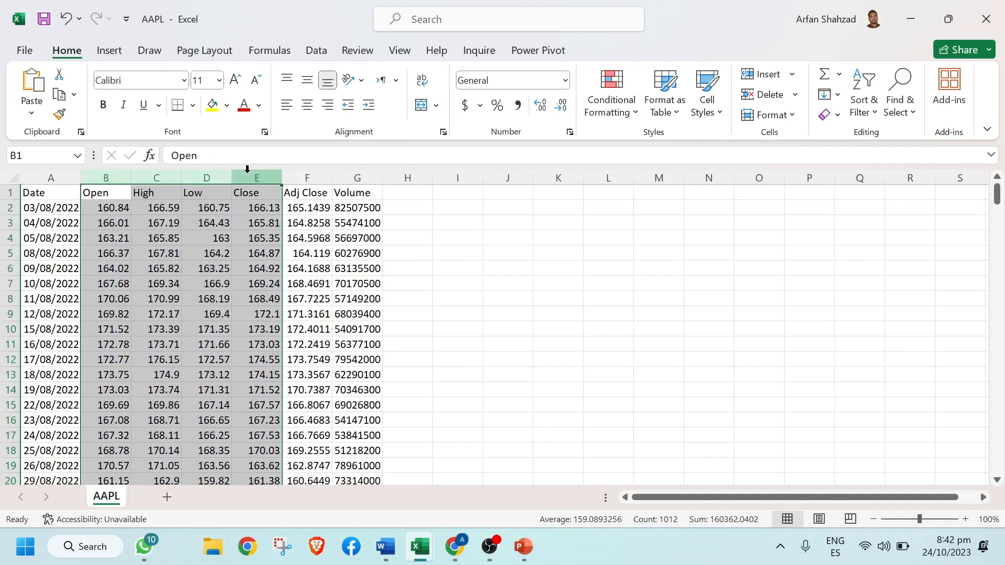
- Delete the Open, High, Low, Close and Volume columns, keeping only the Date and Adj Close columns
right_click(248, 174)
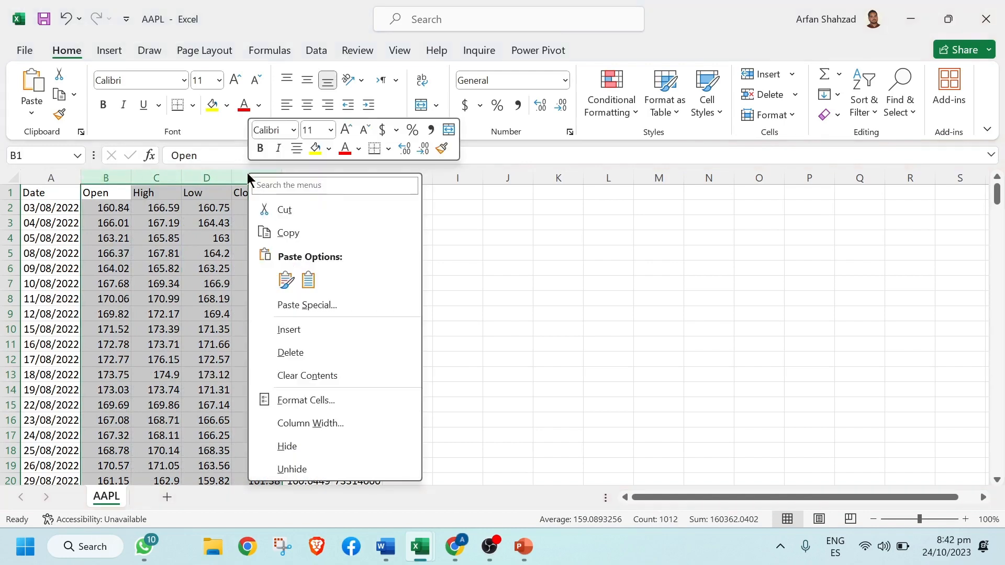
left_click(329, 351)
left_click(145, 174)
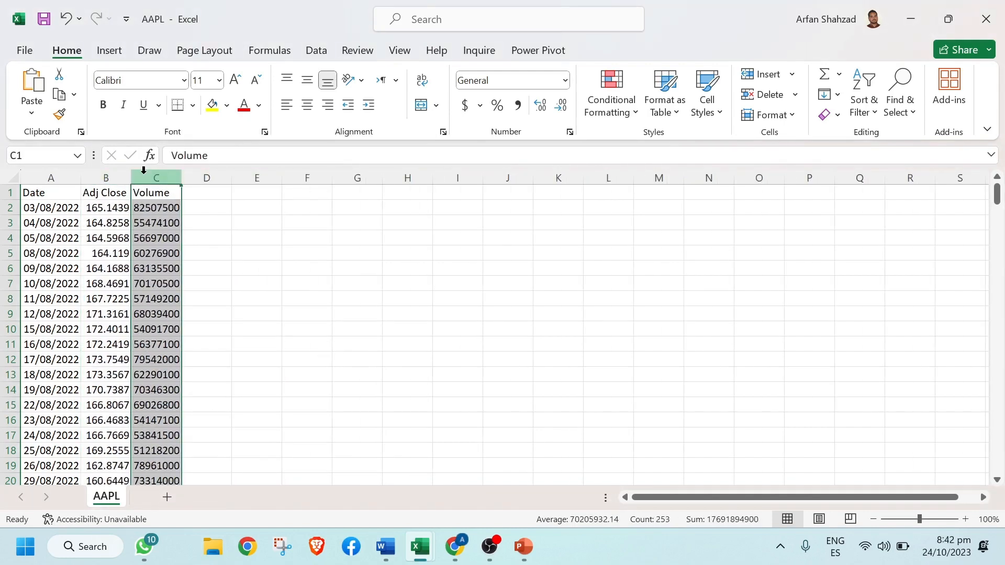
right_click(144, 174)
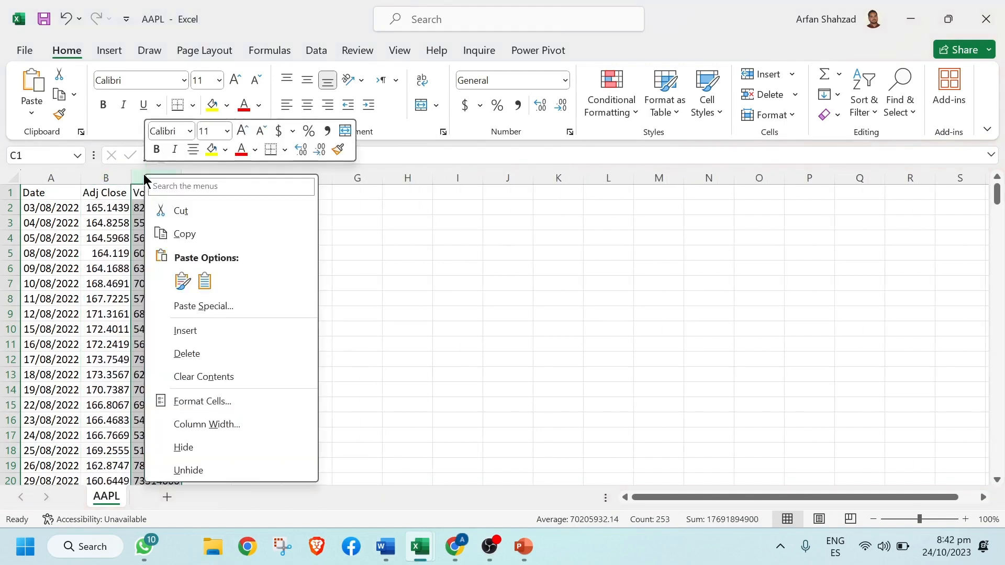
left_click(248, 354)
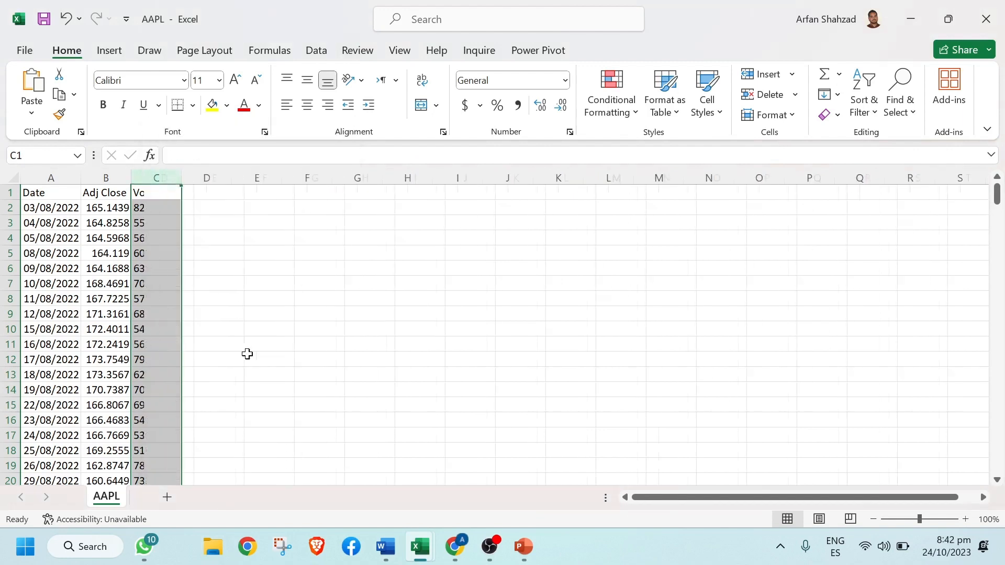
- Rename the Adj Close header in cell B1 to "AAPL"
left_click(99, 196)
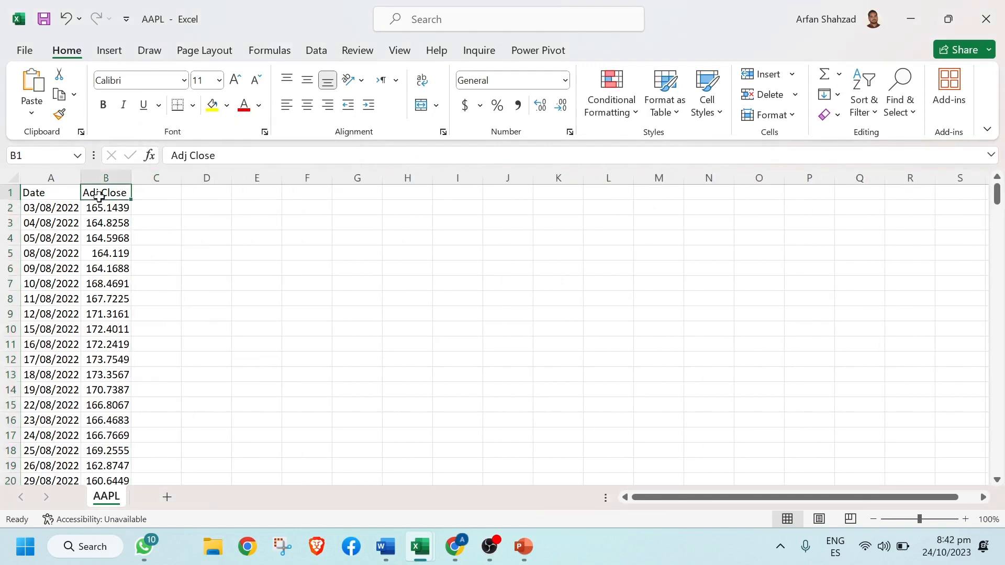
type("AAPL")
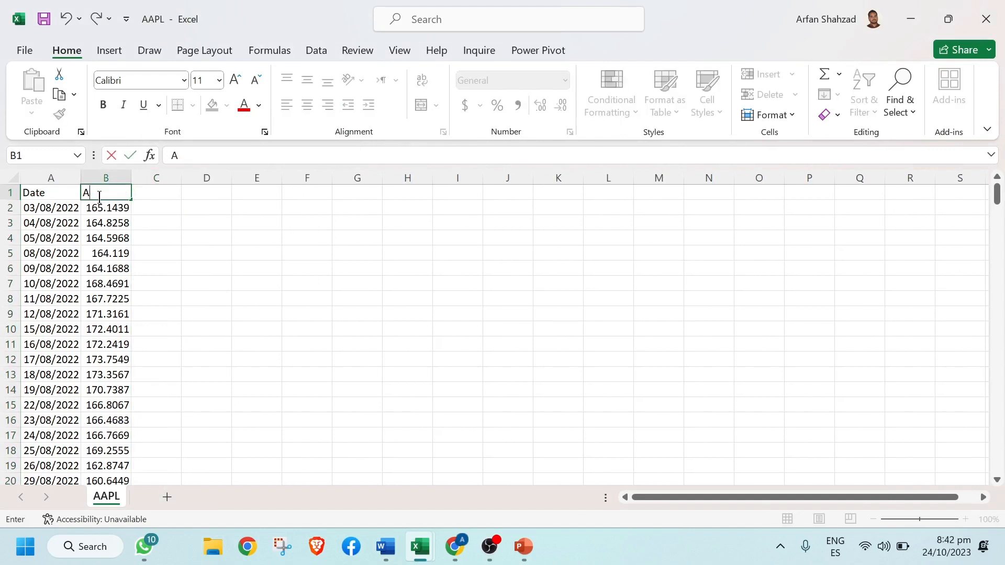
left_click(254, 254)
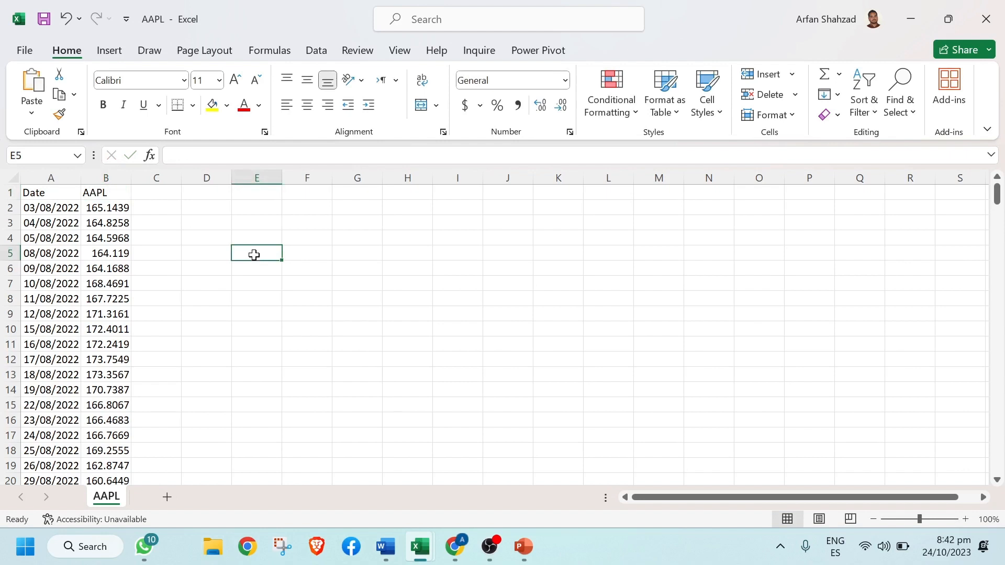
- Examine the dates in column A and the AAPL price column to review how the data is spaced
left_click(44, 207)
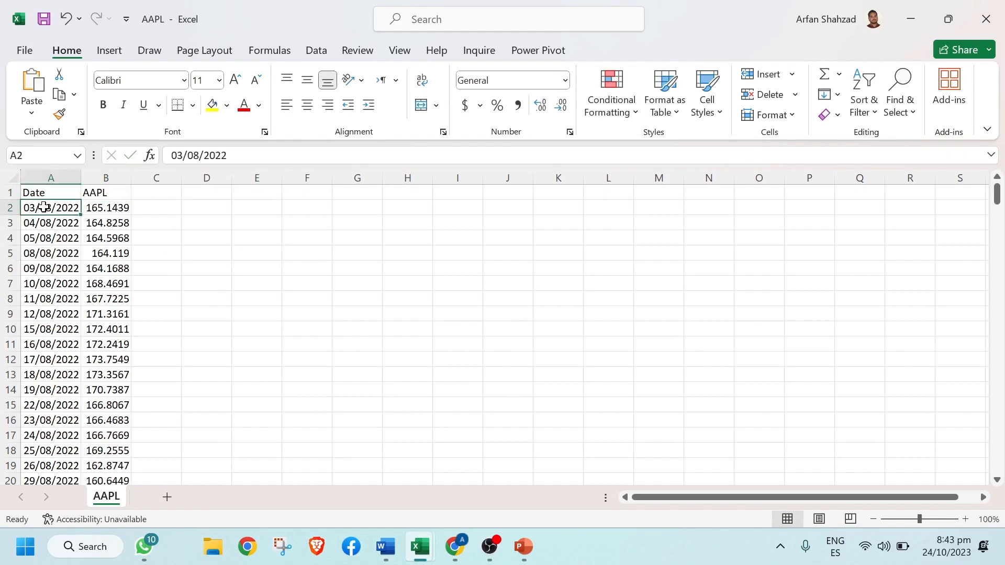
key("Down")
key("Down")
key("Down")
key("Down")
key("Down")
key("Down")
key("Down")
key("Down")
key("Down")
key("Down")
key("Down")
key("Down")
key("Down")
key("Down")
key("Down")
key("Down")
key("Down")
key("Down")
key("Down")
key("Down")
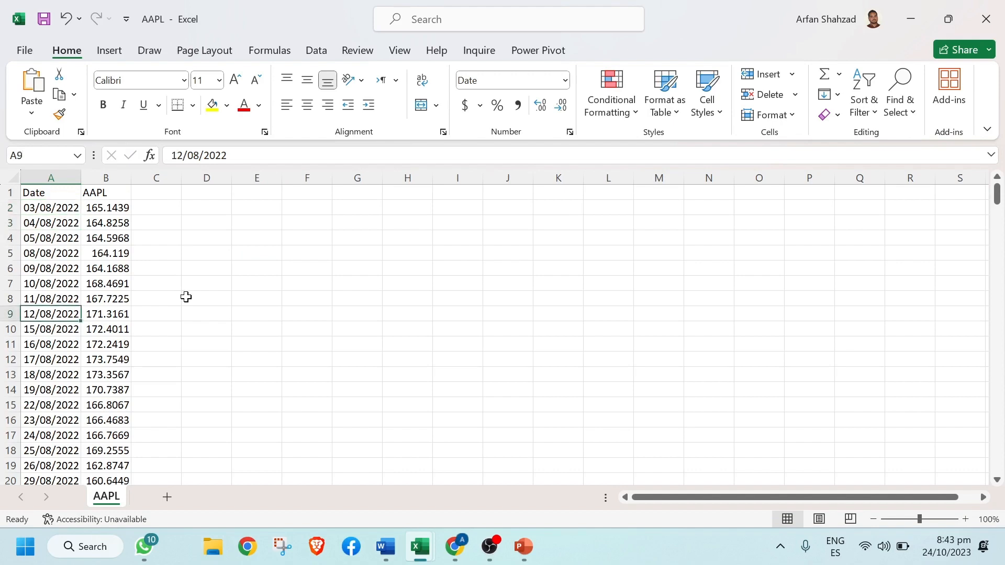
key("Down")
key("Down")
key("Down")
key("Down")
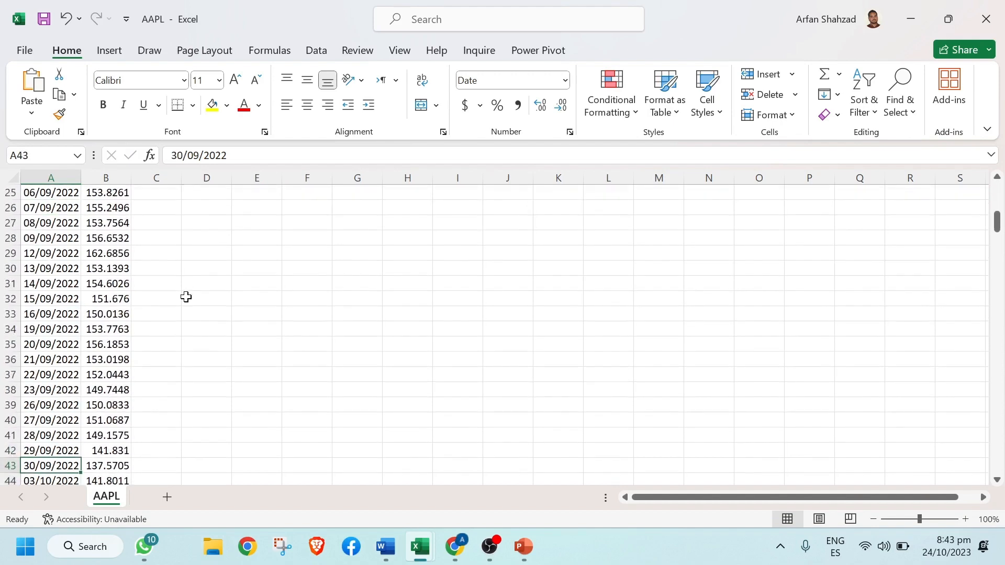
key("Up")
key("Up")
key("Up")
key("Up")
key("Up")
key("Up")
key("Up")
key("Up")
key("Up")
key("Up")
key("Up")
key("Up")
key("Up")
key("Up")
key("Up")
key("Up")
key("Up")
key("Up")
key("Up")
key("Up")
key("Up")
key("Up")
key("Up")
key("Up")
key("Up")
key("Up")
key("Up")
key("Up")
key("Up")
key("Up")
key("Up")
key("Up")
key("Up")
key("Up")
key("Up")
key("Up")
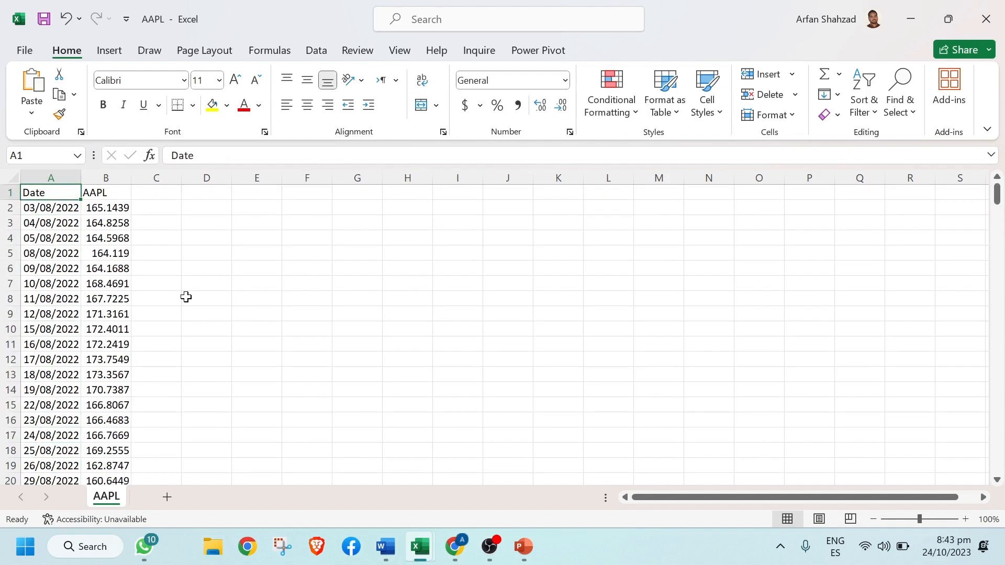
left_click(104, 178)
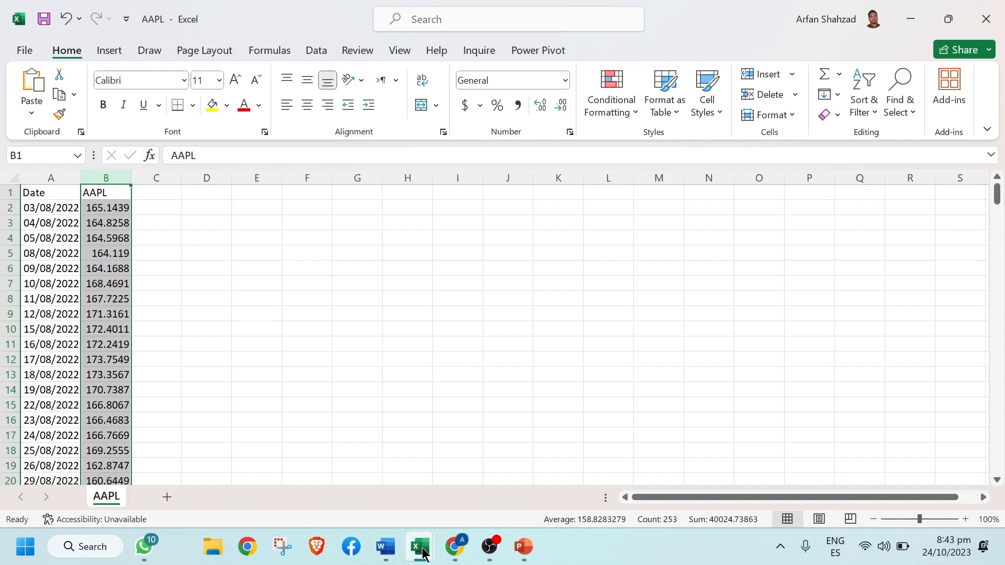
- Close the AAPL workbook and switch to the 5 new stocks Portfolio workbook with the monthly prices
mouse_move(422, 552)
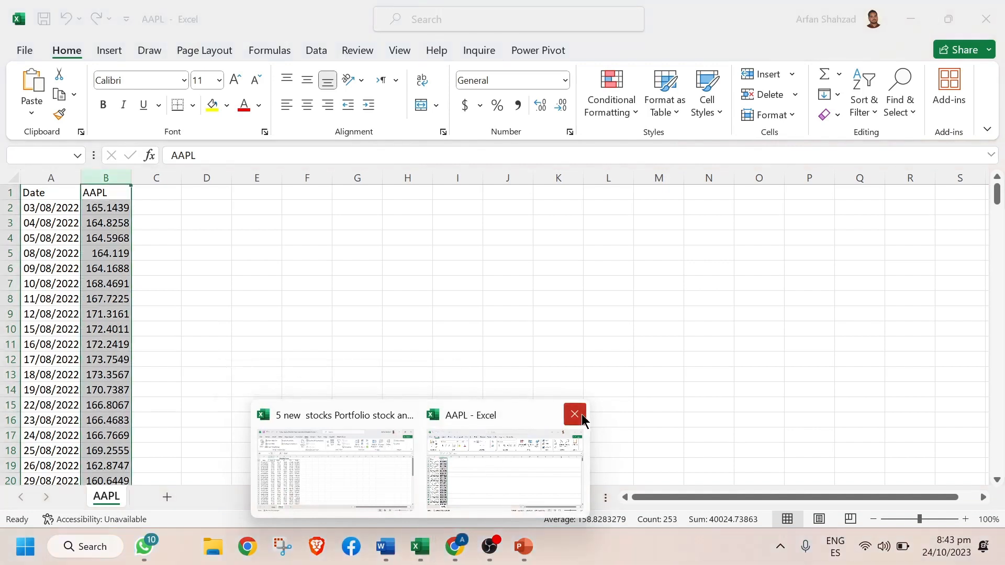
left_click(581, 415)
left_click(523, 294)
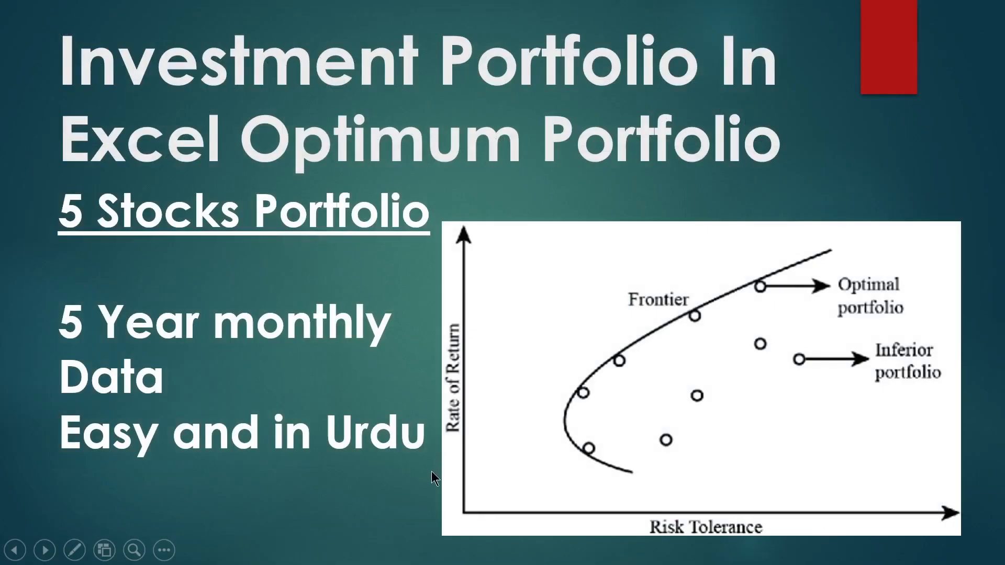
key("alt+Tab")
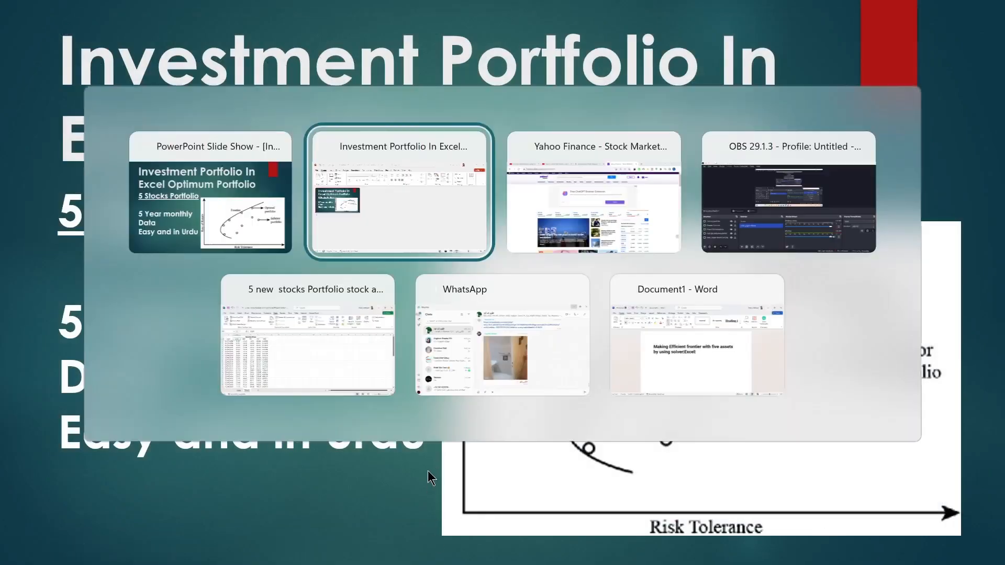
left_click(306, 342)
left_click(301, 244)
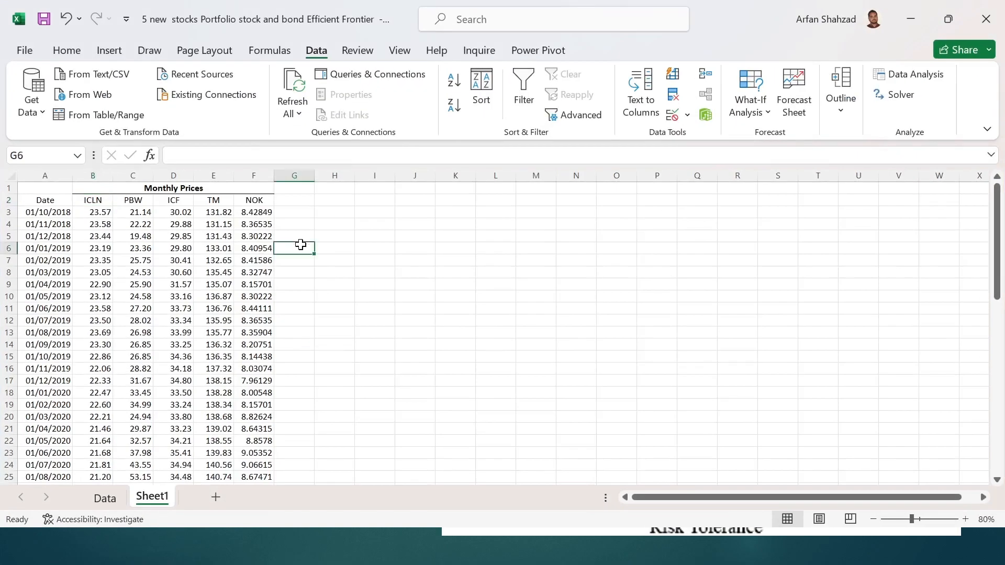
- Make the header row with Date and the five ticker names bold
left_click(2, 199)
key("ctrl+b")
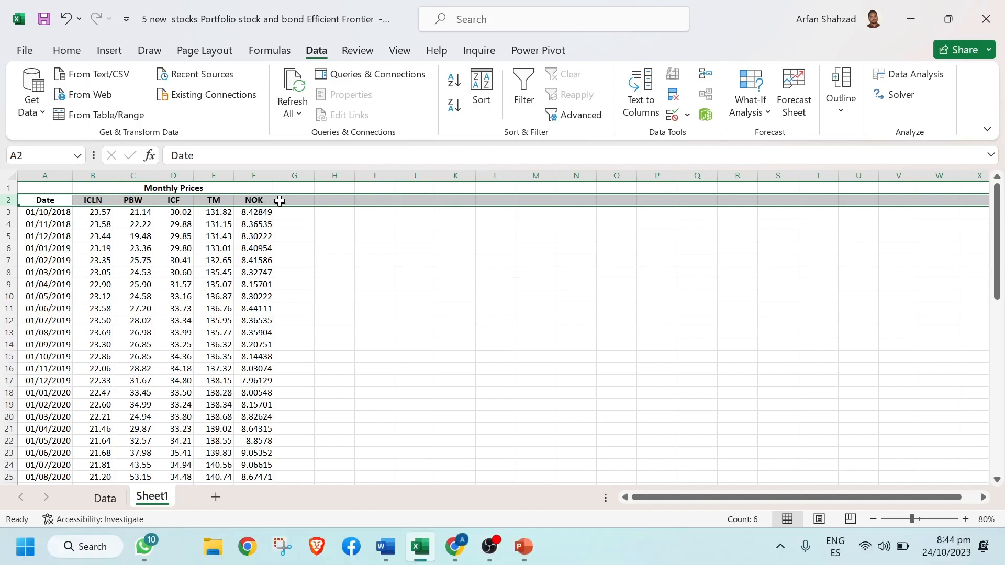
left_click(47, 211)
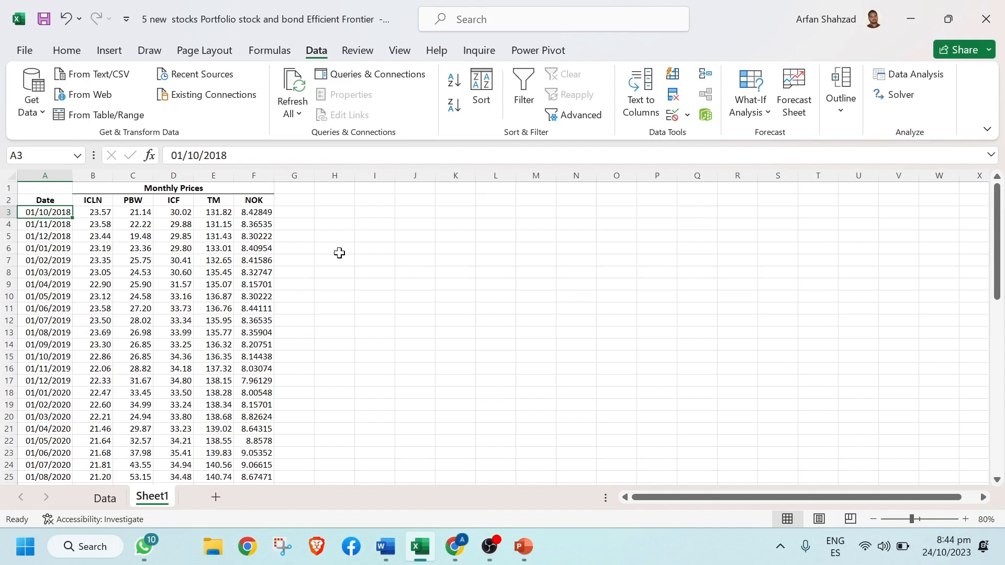
- Enter the heading "Monthly Return" in cell H1
left_click(331, 190)
type("Mon")
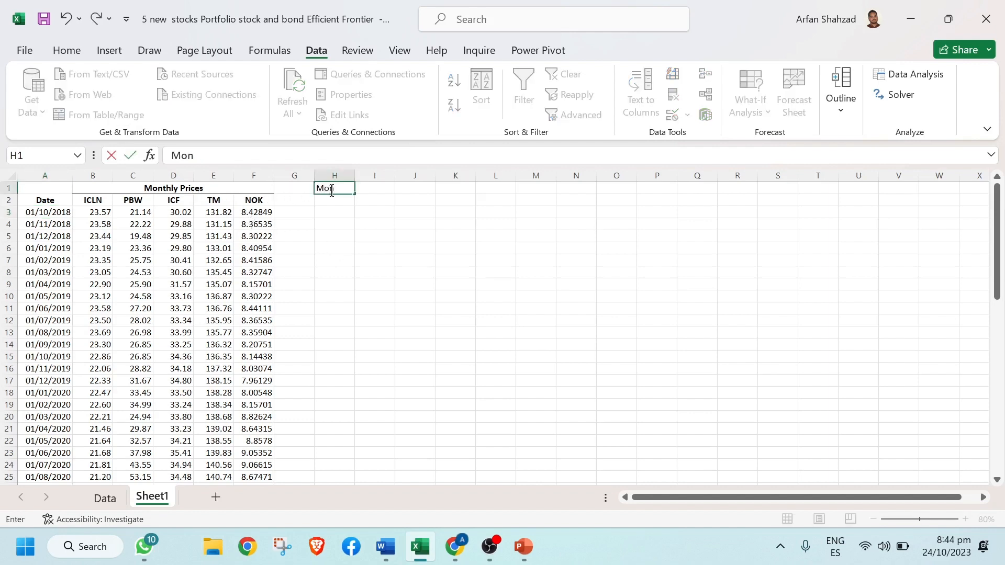
type("thly return")
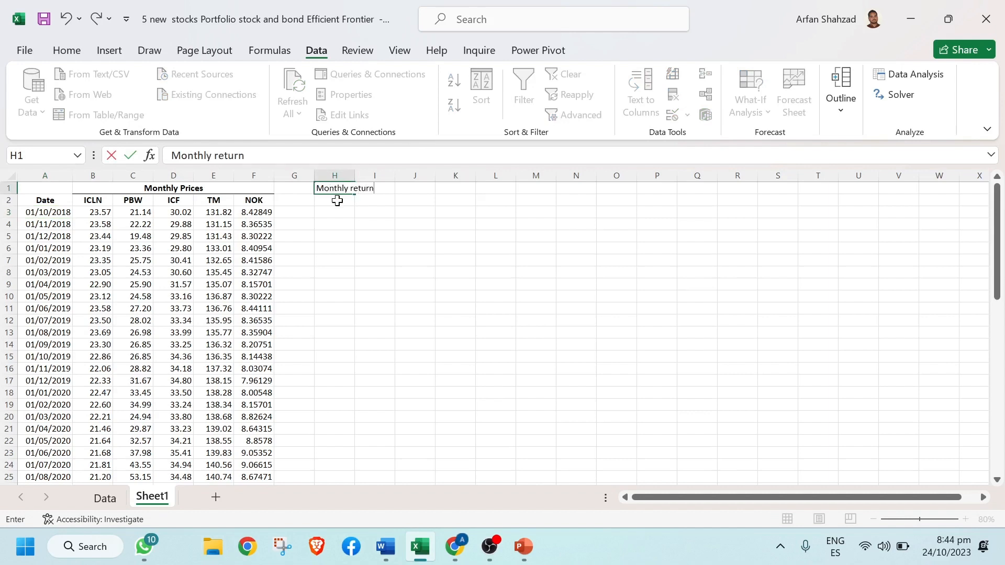
left_click(354, 188)
key("BackSpace")
type("R")
left_click(343, 260)
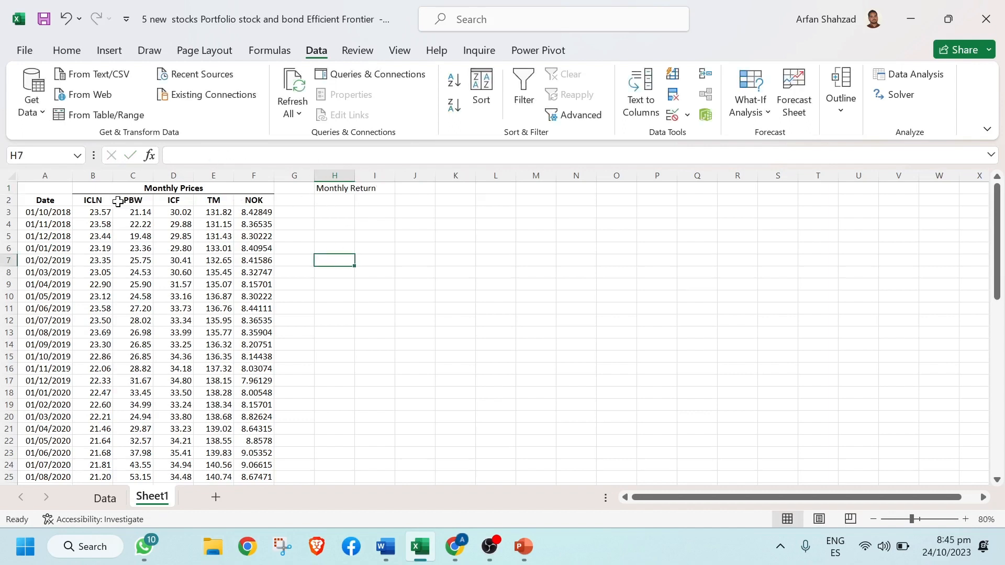
- Copy the five ticker headers from B2:F2 into the return section starting at cell G2
left_click_drag(96, 200, 259, 202)
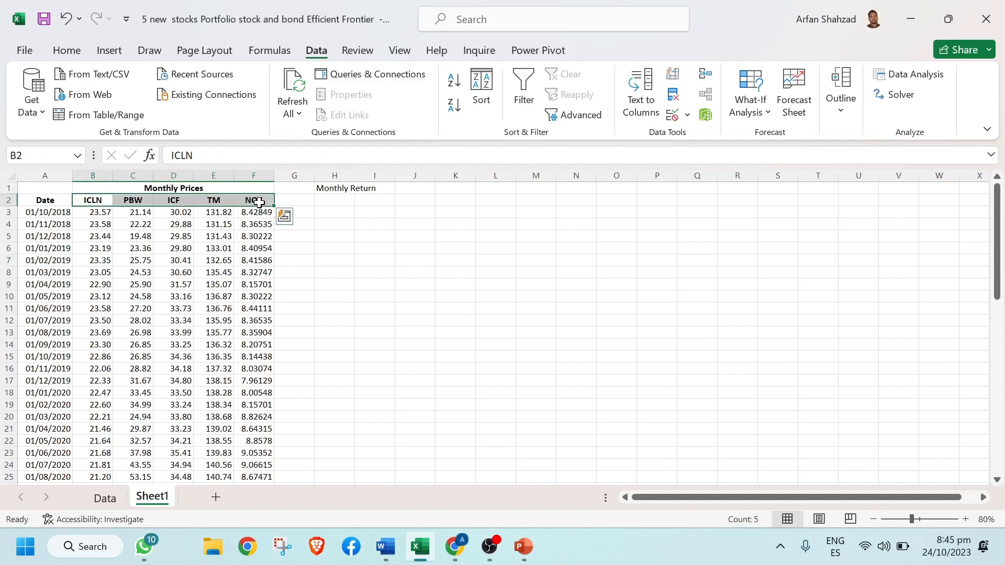
key("ctrl+c")
left_click(305, 201)
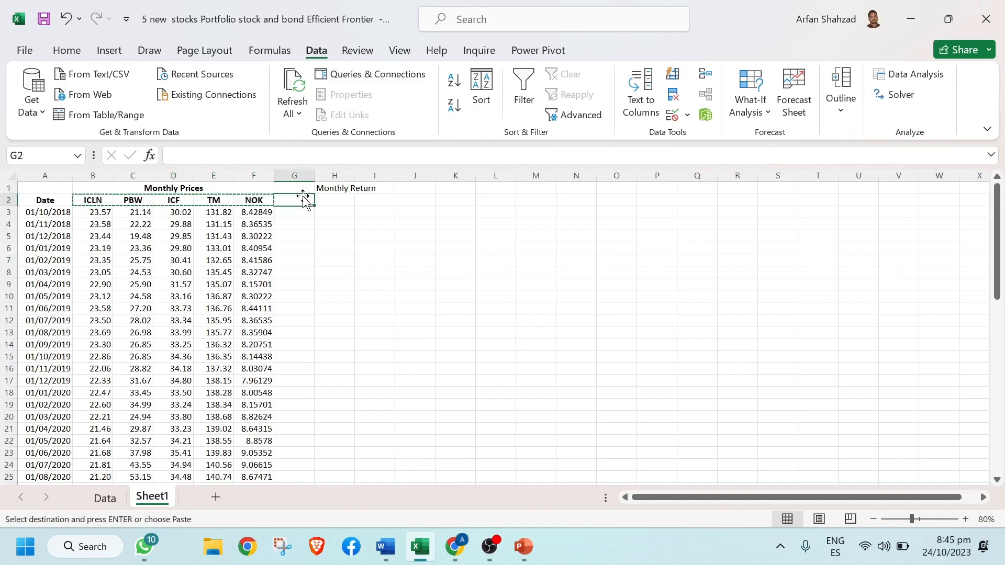
key("ctrl+v")
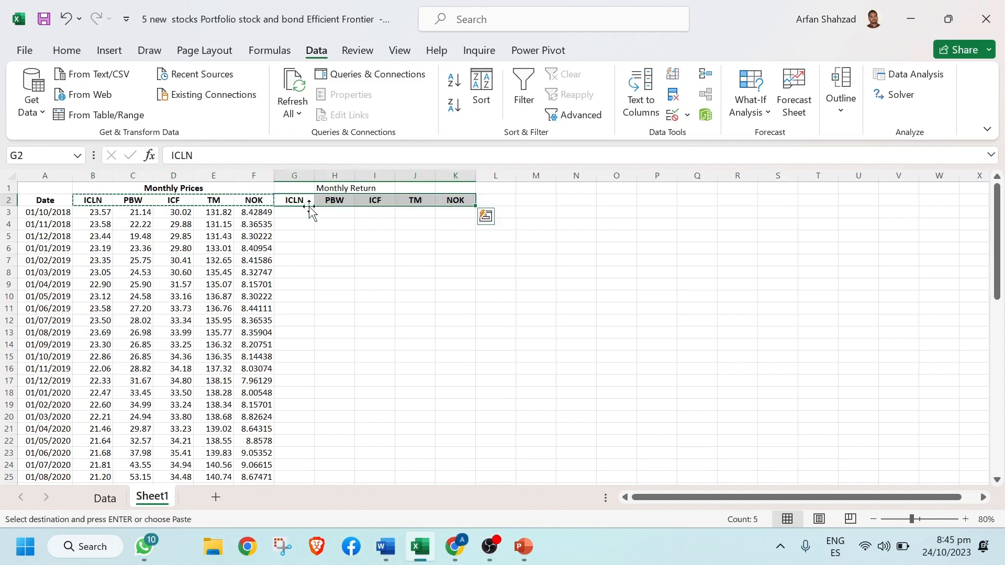
- Calculate the first ICLN monthly return in cell G4 with the formula =(B4/B3)-1
left_click(310, 213)
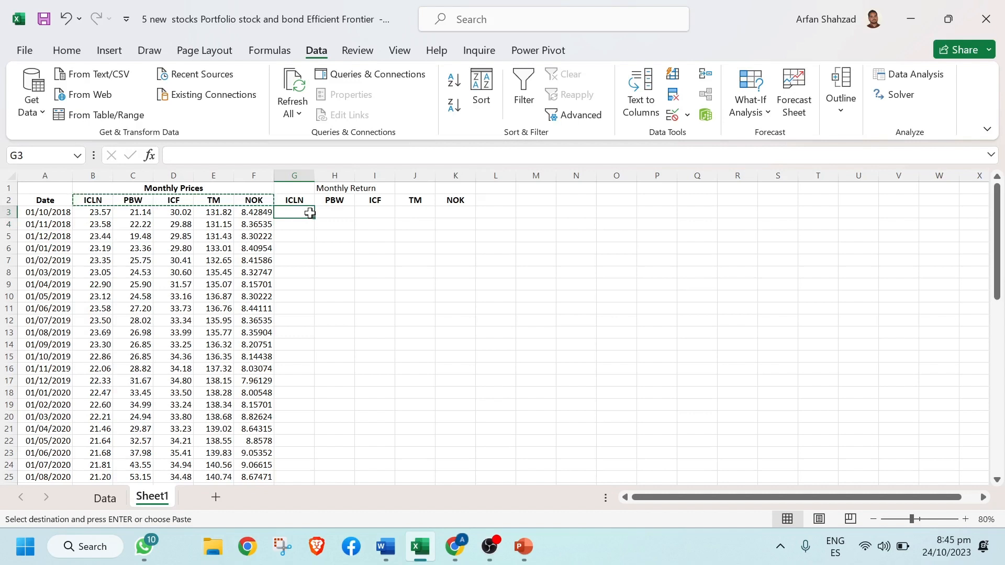
key("Down")
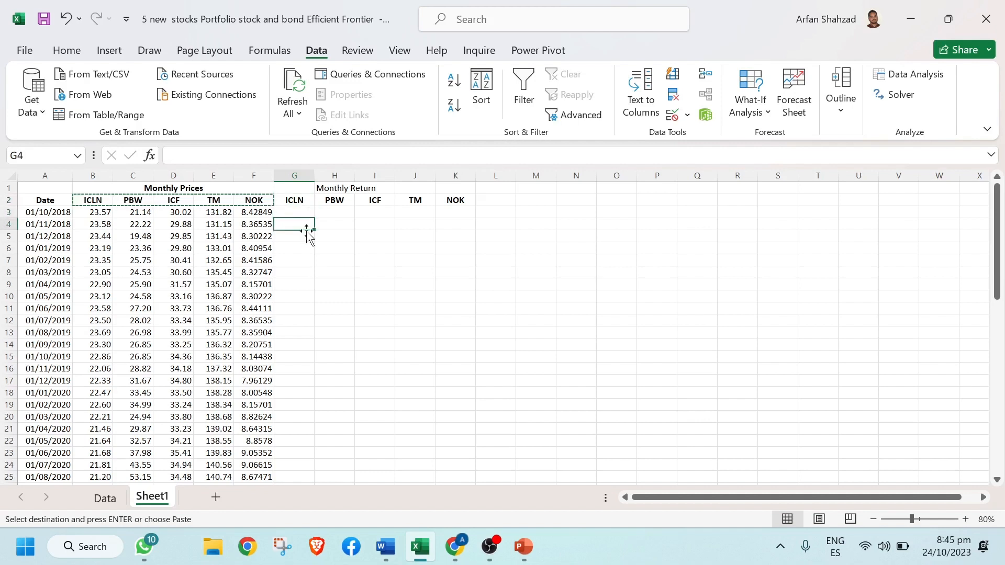
type("=")
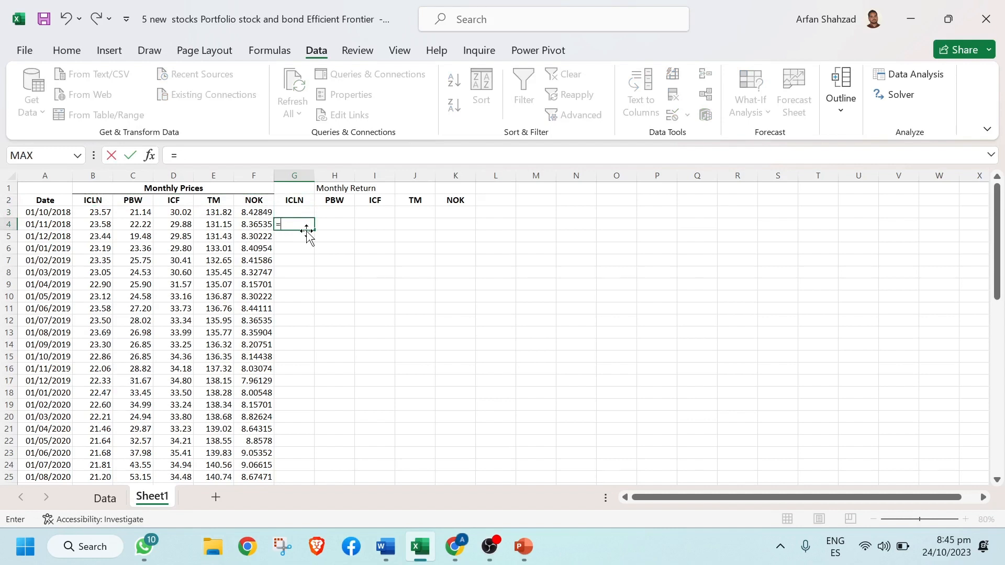
type("(")
left_click(102, 226)
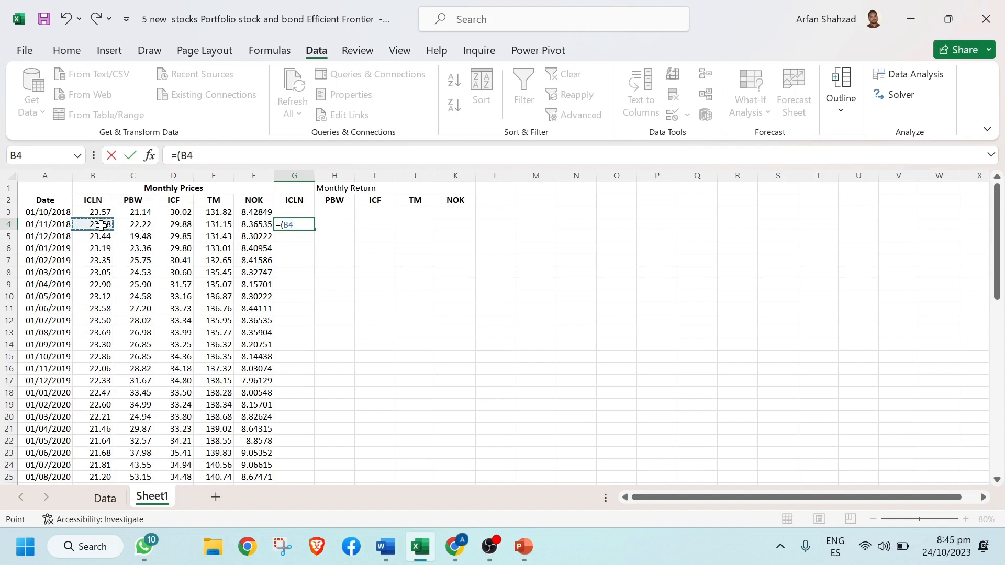
type("/")
left_click(97, 213)
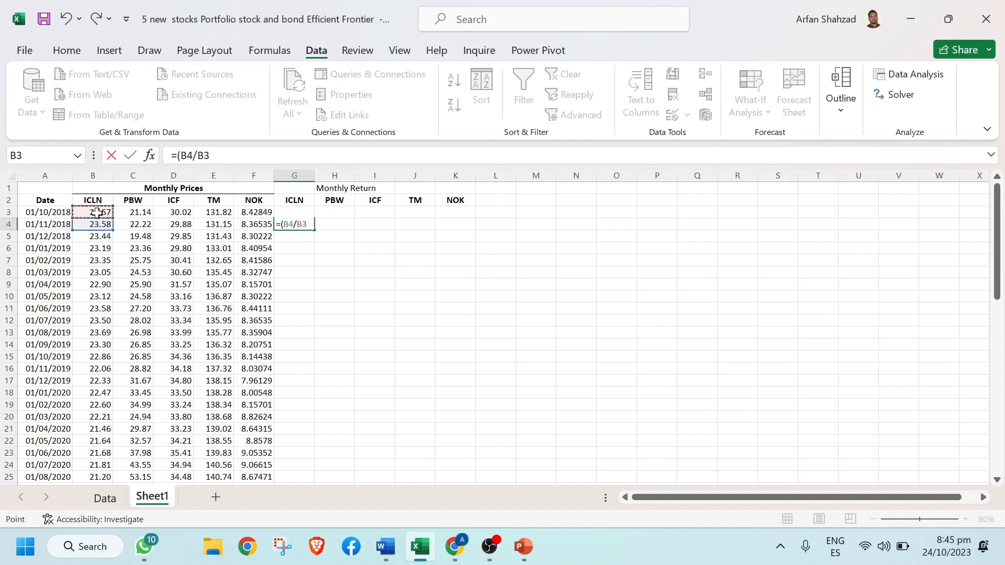
type(")-1")
key("Return")
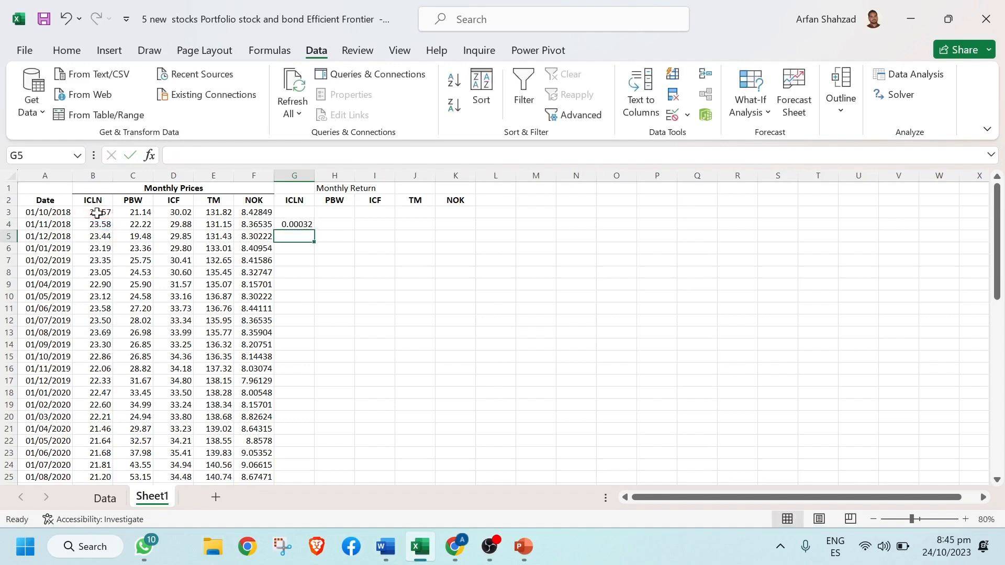
- Enter the explanatory note "(Today return/yesterday return )-1" in cell L4
left_click(510, 226)
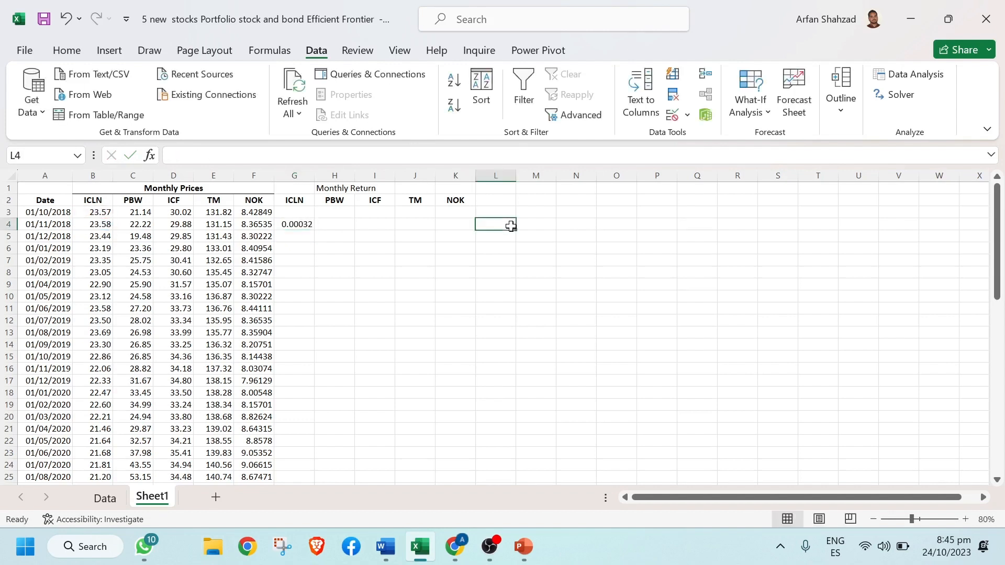
type("Tod")
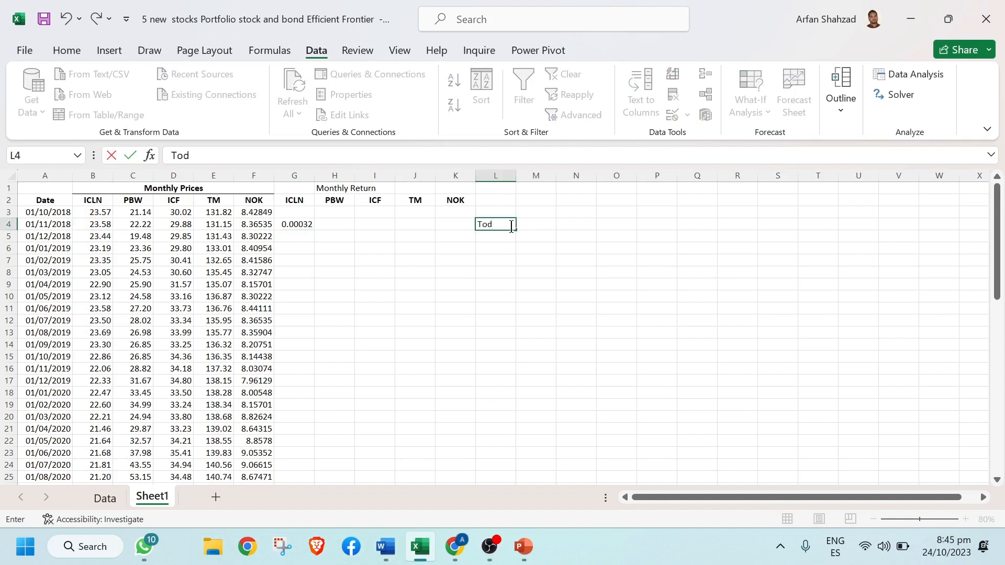
type("ay return/")
type("yesterd")
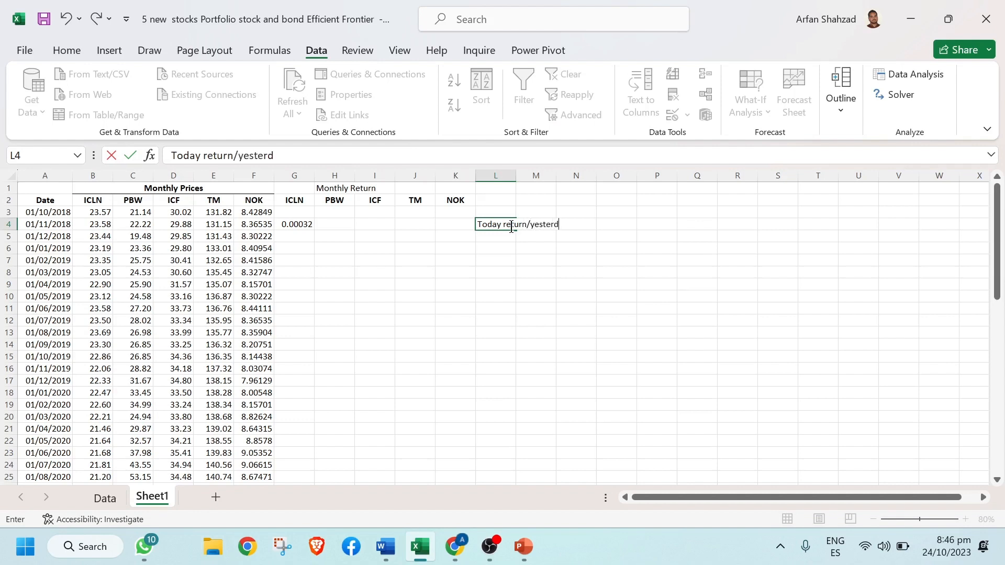
type("ay return )-1")
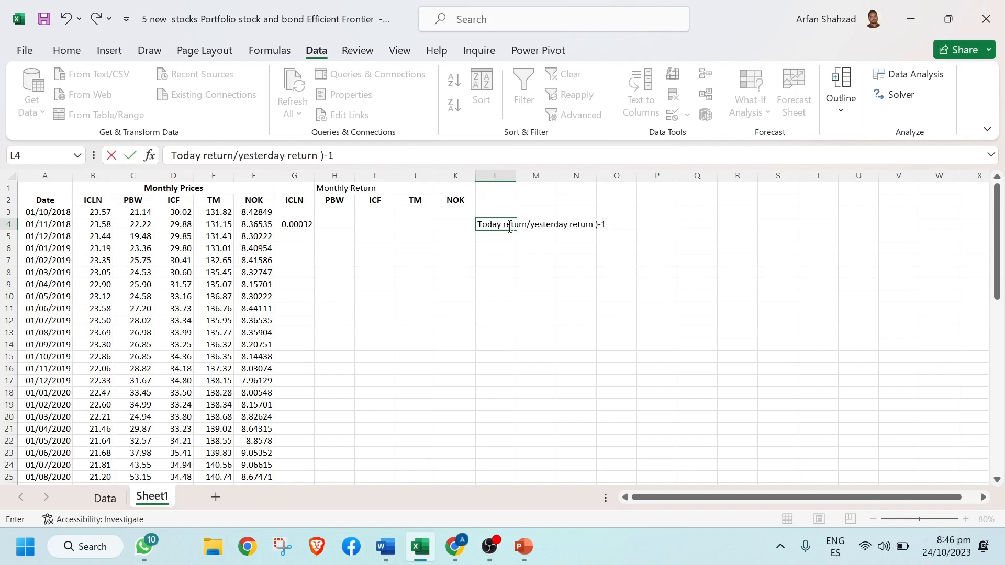
left_click(479, 227)
type("(")
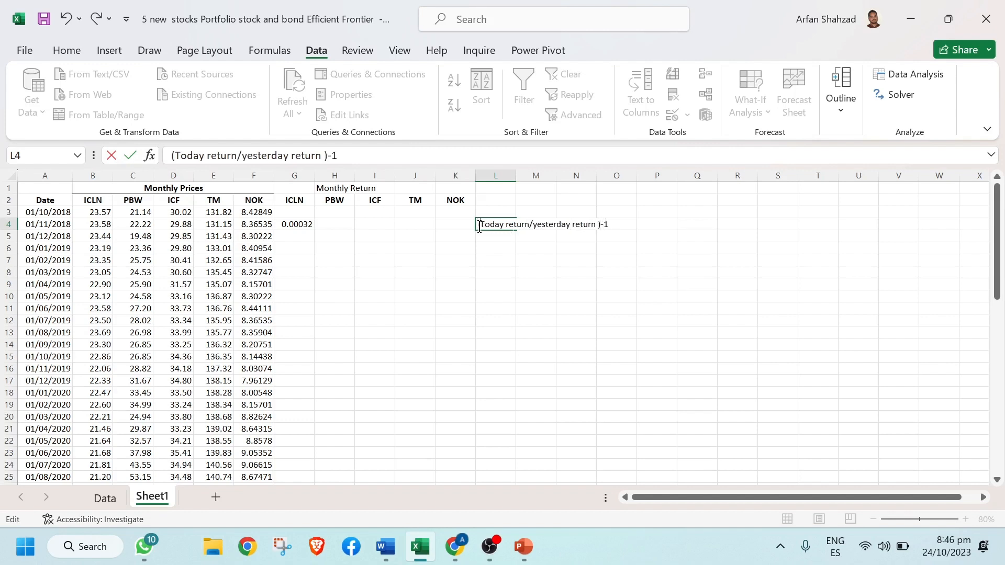
- Enlarge the text of the return formula note in L4 to font size 24
left_click_drag(480, 228, 608, 226)
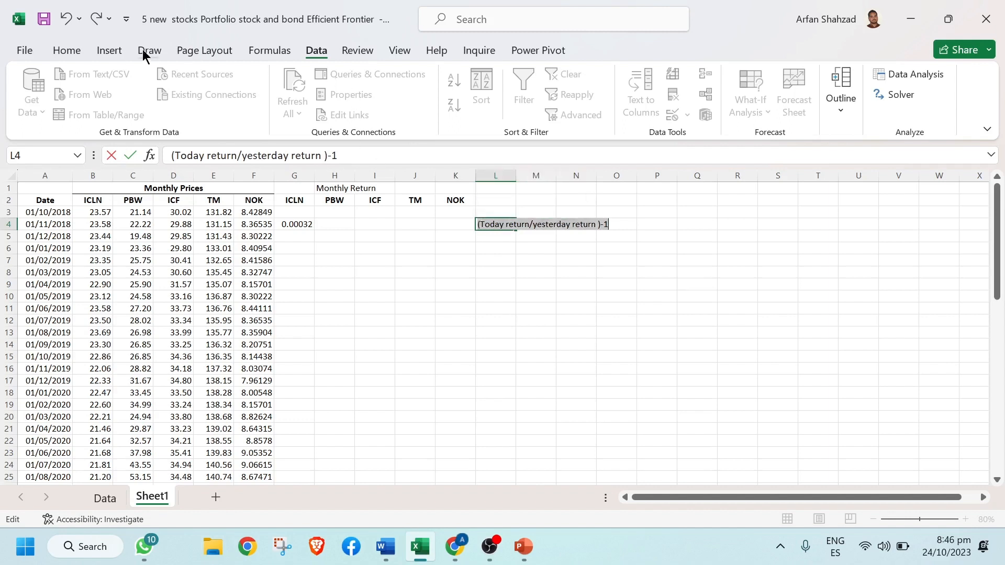
left_click(66, 50)
left_click(236, 81)
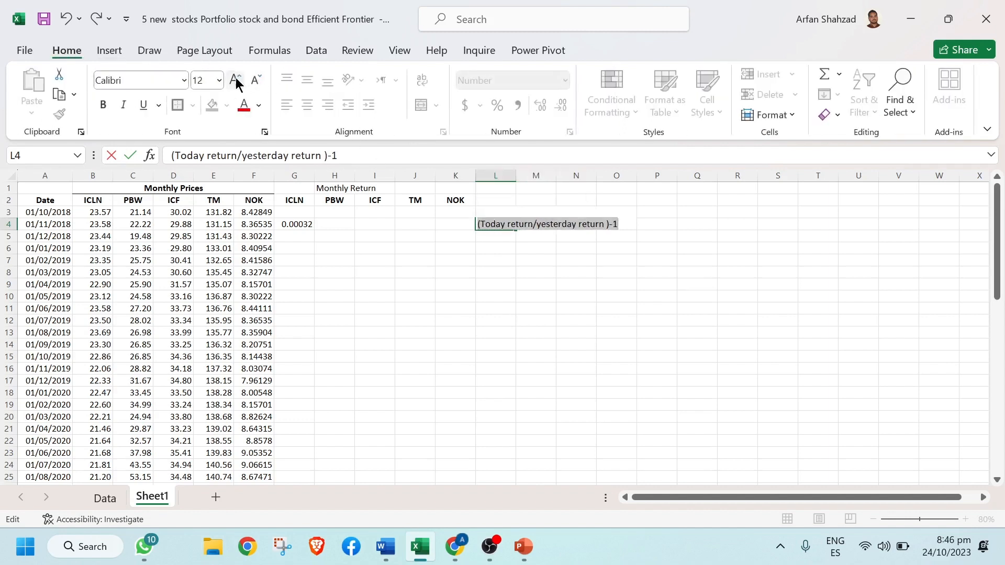
left_click(235, 81)
left_click(235, 80)
left_click(236, 81)
left_click(236, 81)
left_click(235, 80)
left_click(235, 81)
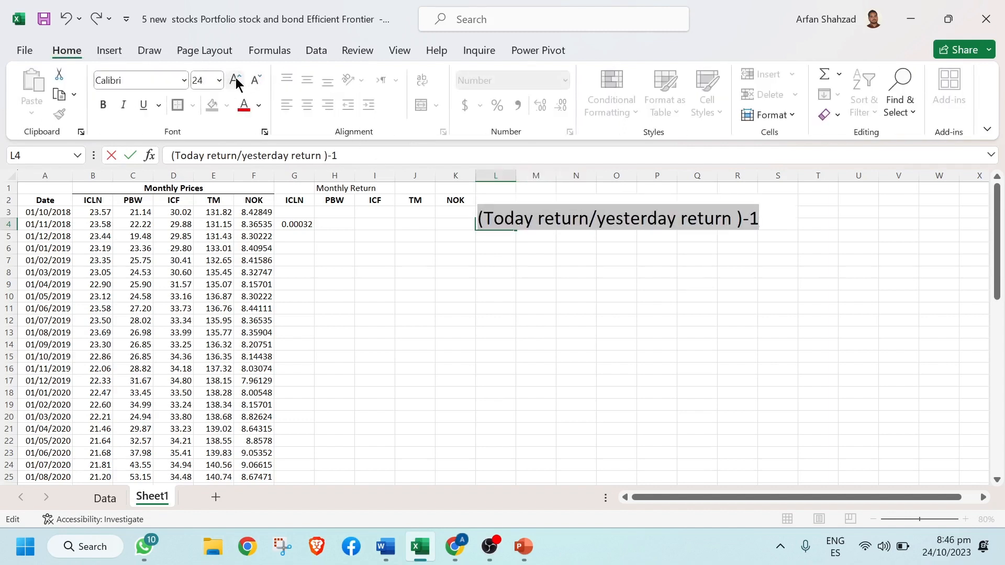
left_click(562, 269)
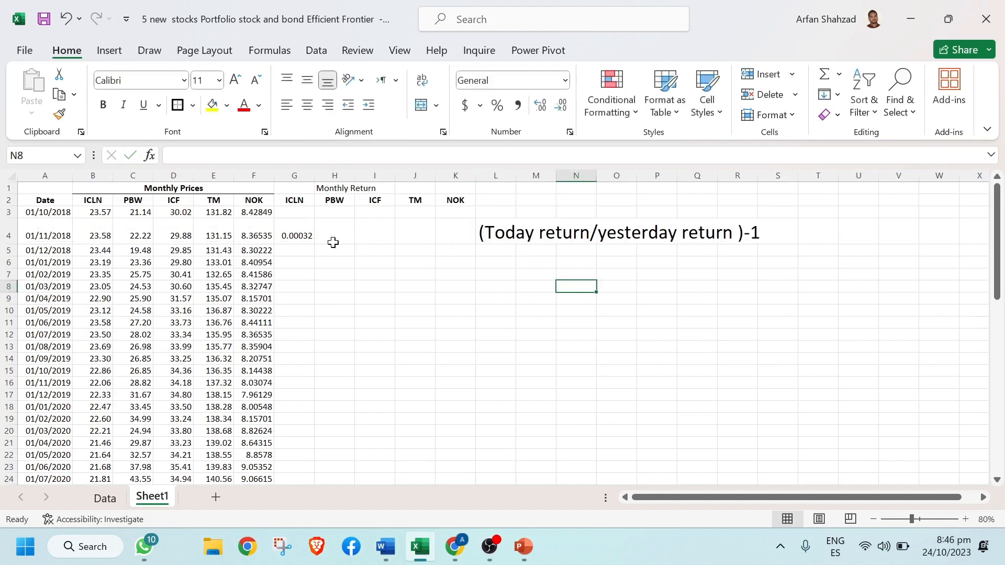
- Fill the G4 return formula across to K4 and down through all the dated rows
left_click(334, 242)
left_click(294, 236)
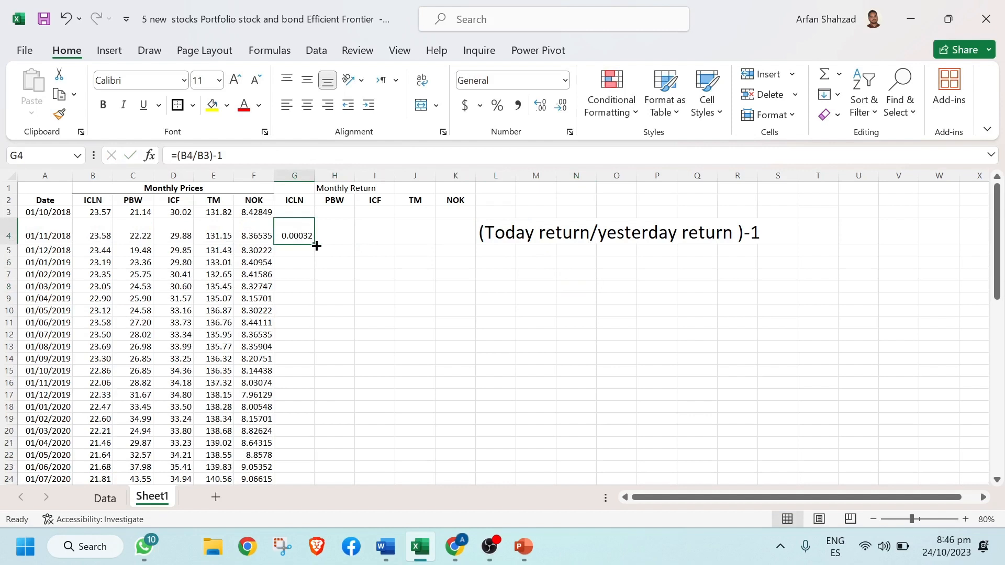
left_click_drag(316, 246, 458, 237)
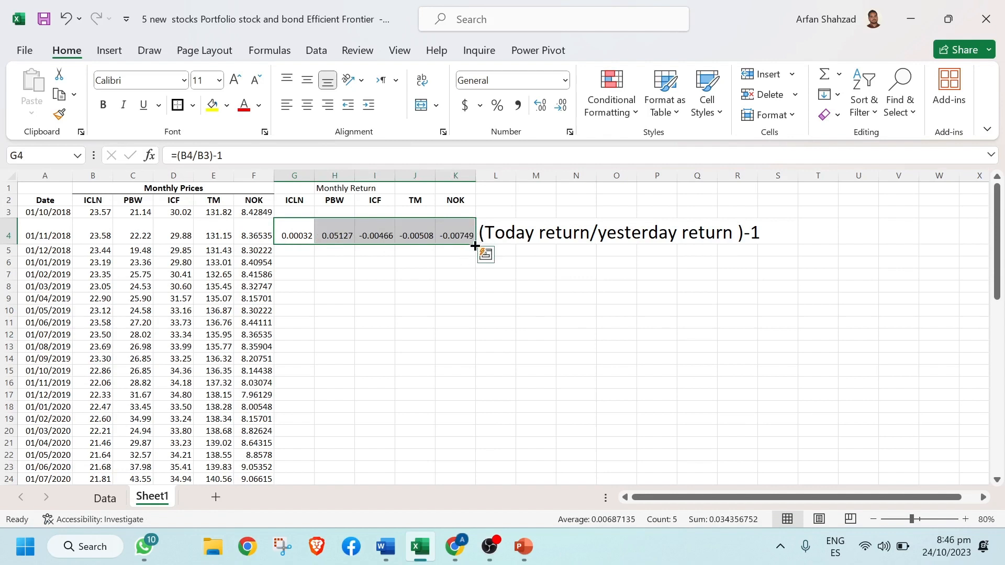
double_click(474, 245)
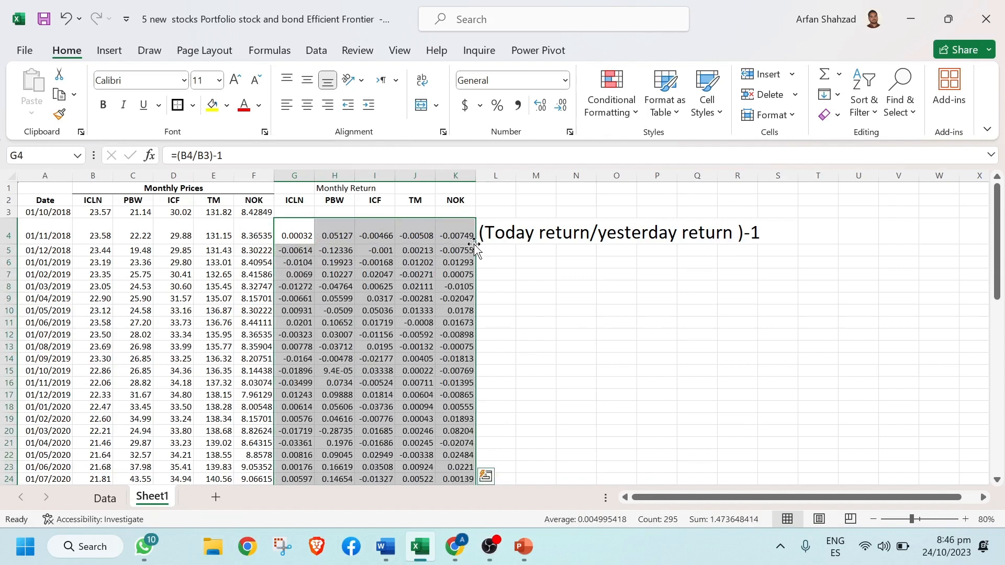
- Format the monthly returns in columns G to K as percentages with two decimal places
left_click(497, 110)
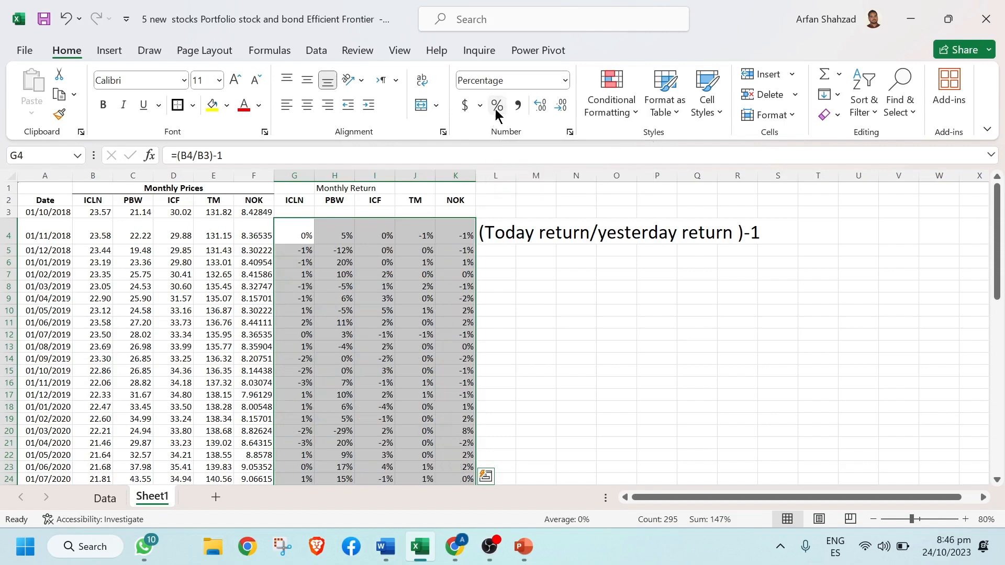
left_click(542, 106)
left_click(543, 106)
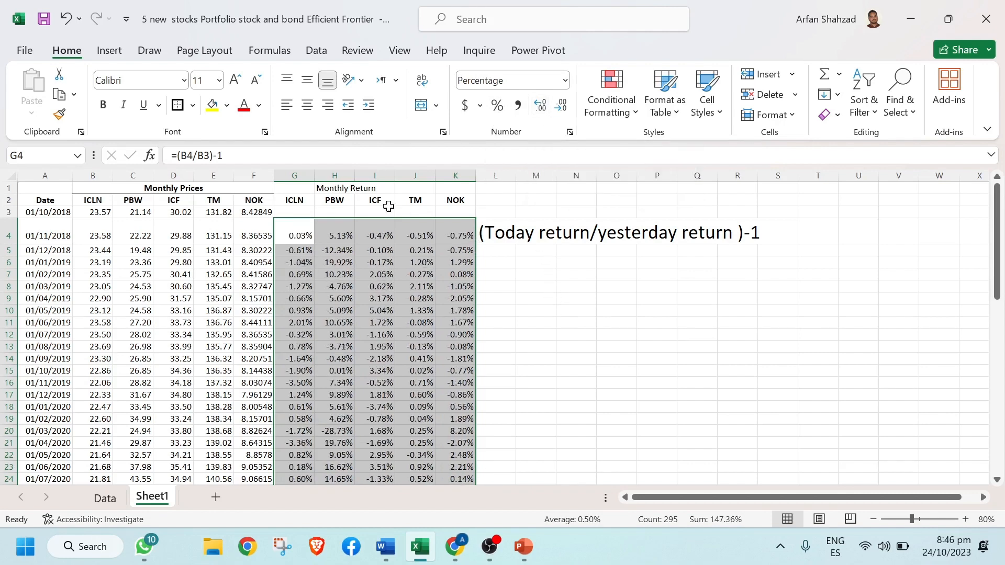
- Delete the return formula note from L4 and reduce the height of row 4
left_click(533, 235)
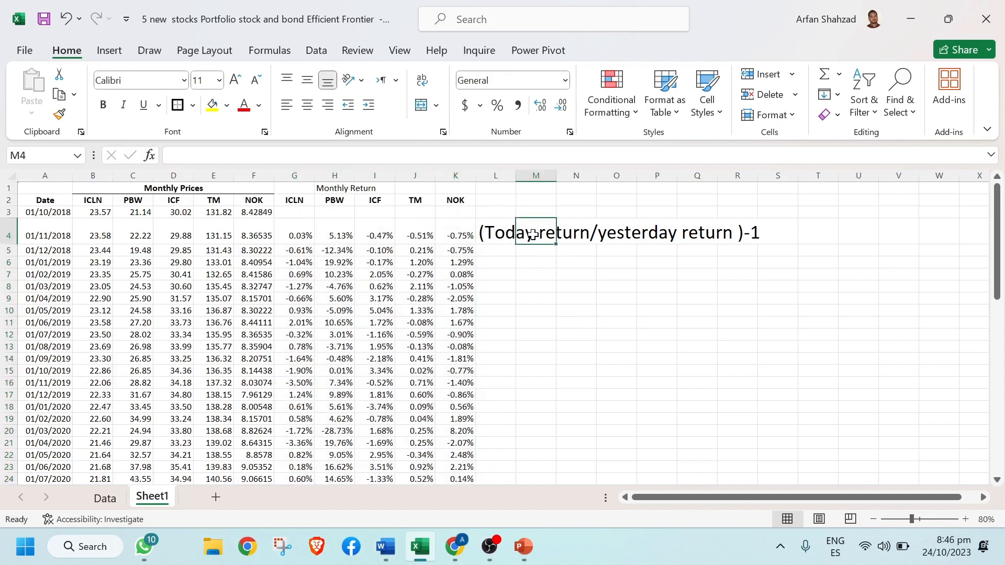
key("Left")
key("Delete")
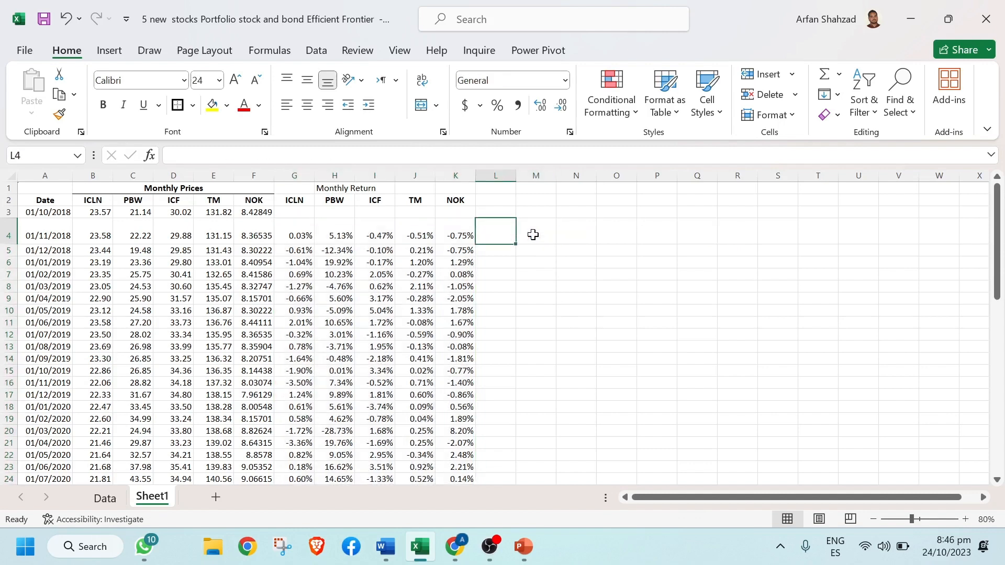
left_click_drag(6, 243, 5, 232)
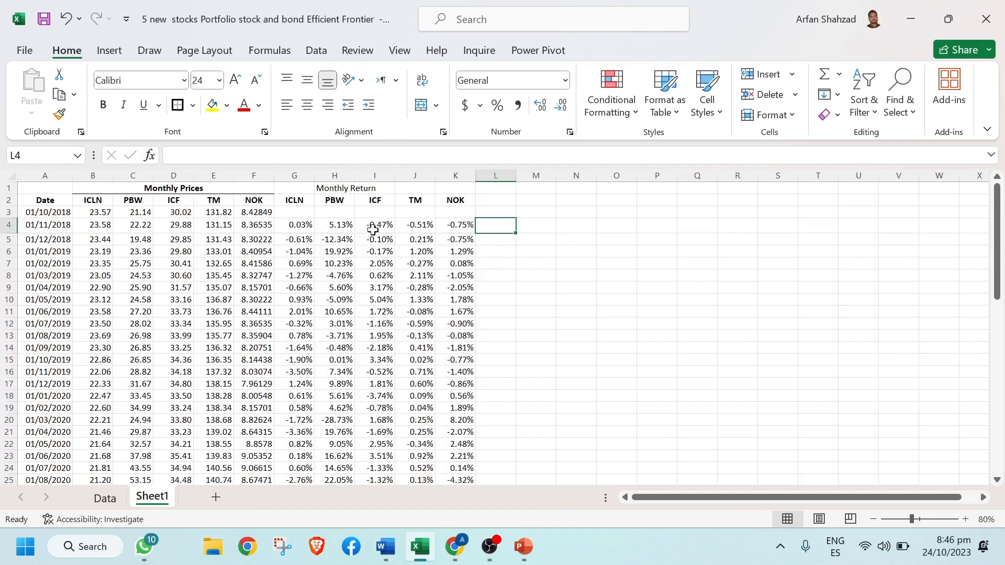
left_click(598, 314)
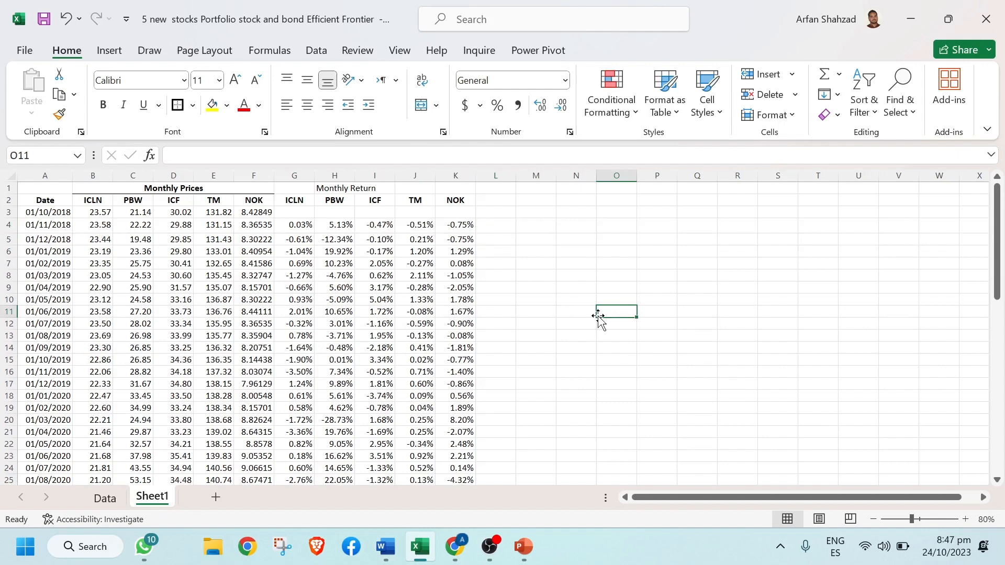
- Examine the calculated monthly returns from the first month down to the last data row
left_click(299, 215)
key("Right")
key("Right")
key("Right")
key("Down")
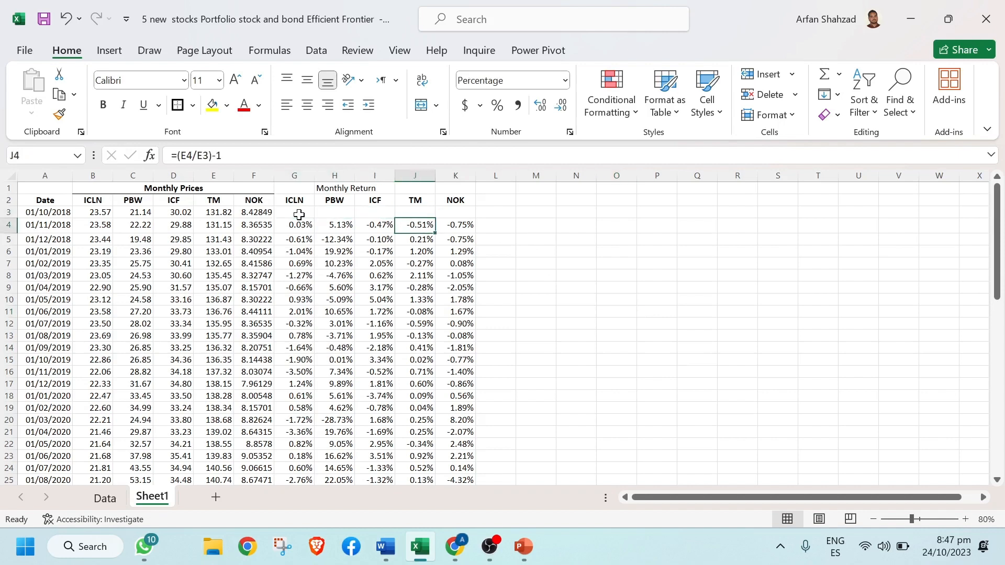
key("ctrl+Down")
key("Down")
key("Down")
key("Up")
key("Up")
key("Up")
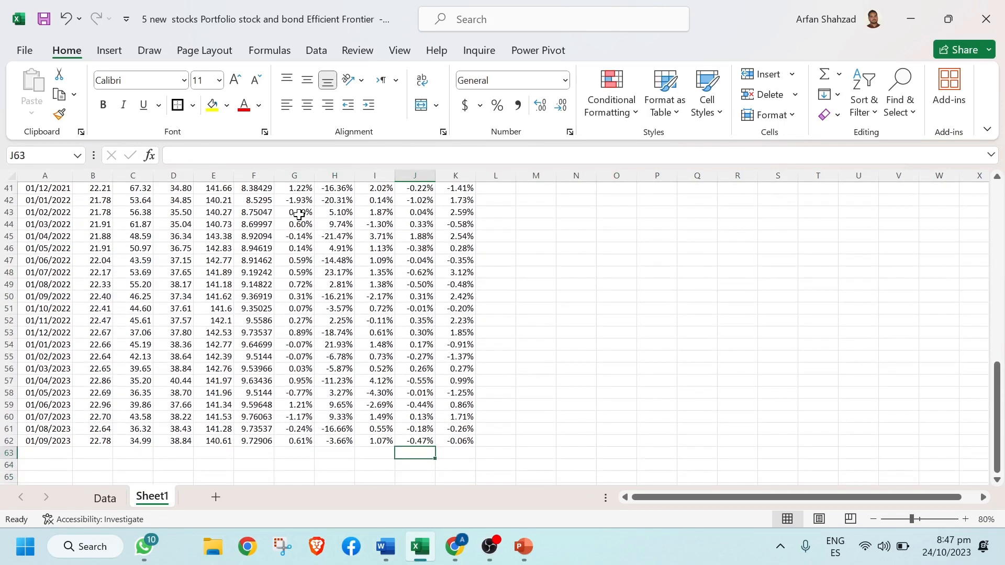
key("Up")
key("Up")
key("Up")
key("Up")
key("Up")
key("Up")
key("Up")
key("Up")
key("Up")
key("Up")
key("Up")
key("Up")
key("Up")
key("Up")
key("Up")
key("Up")
key("Up")
key("Up")
key("Up")
key("Up")
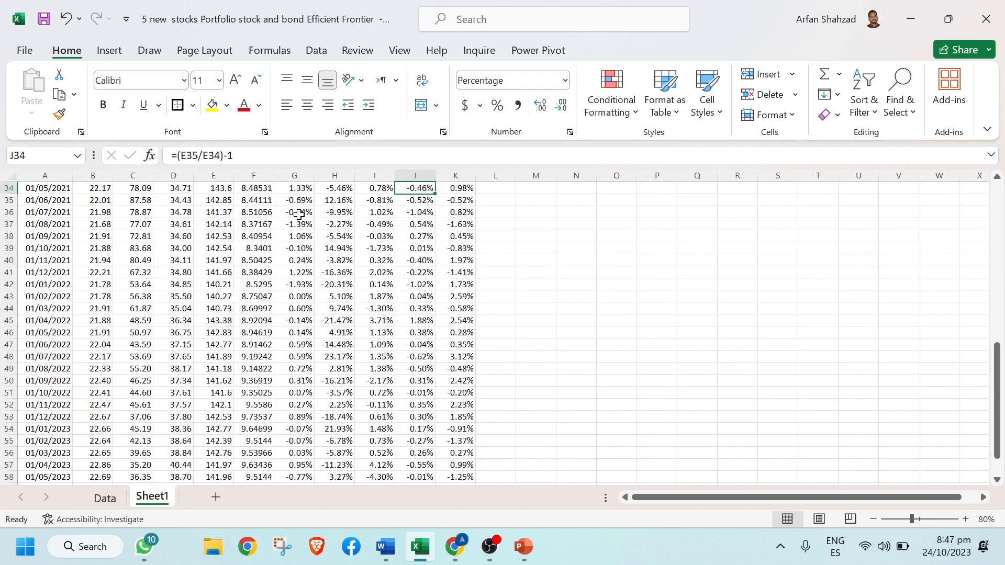
key("Up")
key("Up")
key("Up")
key("Up")
- Enter the heading "Stock Statistics /Summary" in cell M2
key("Right")
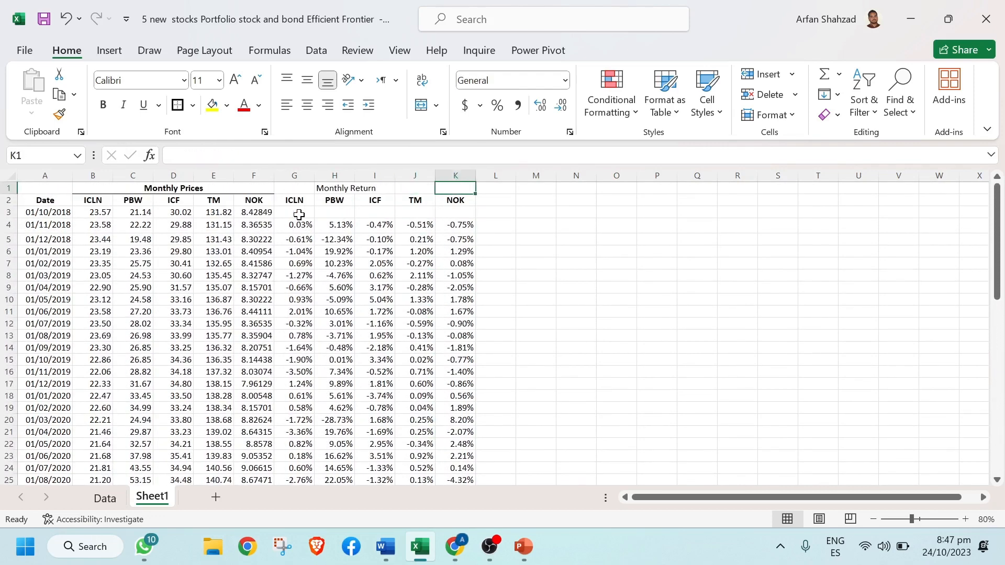
key("Right")
key("Right")
key("Down")
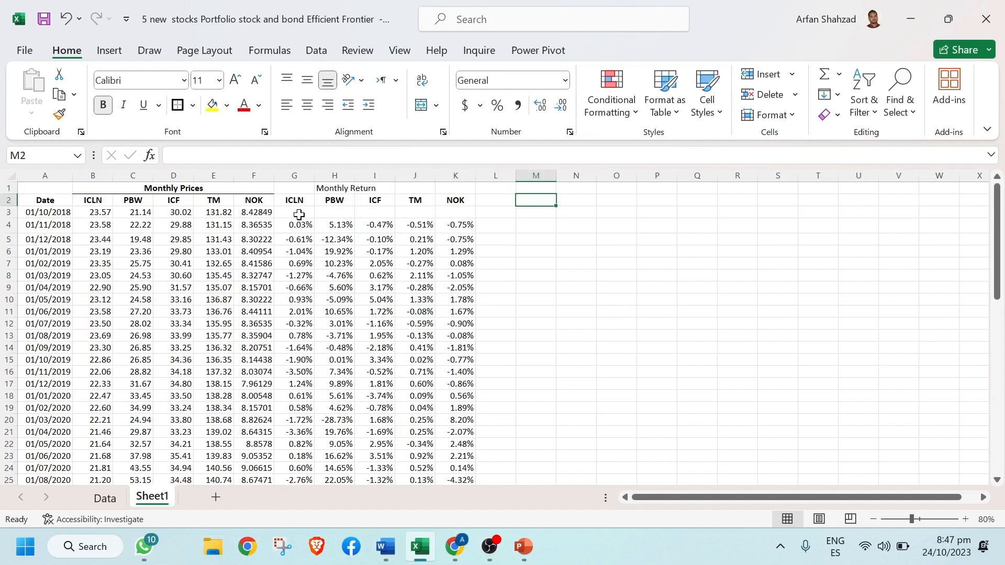
type("Stock S")
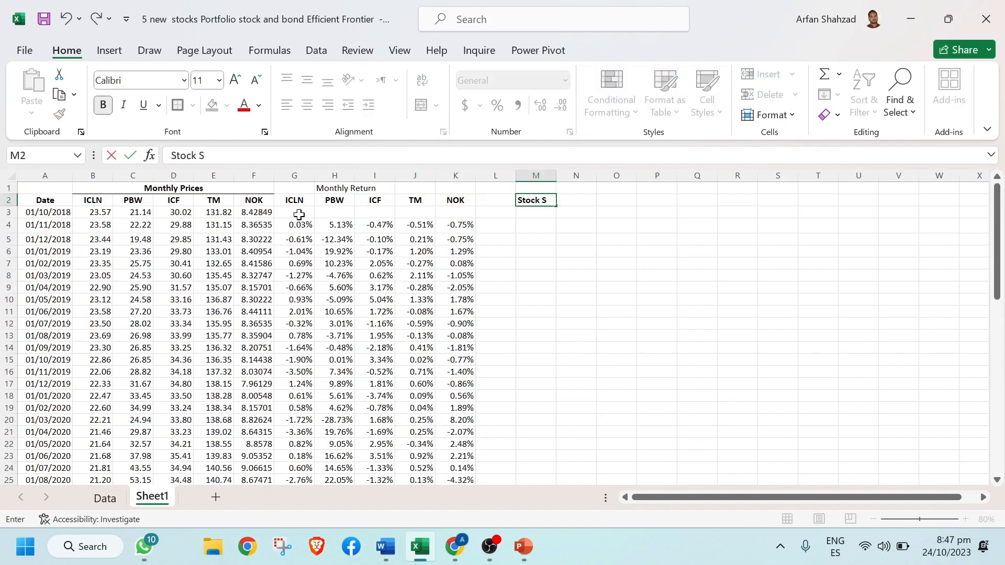
type("tatistics /Summary")
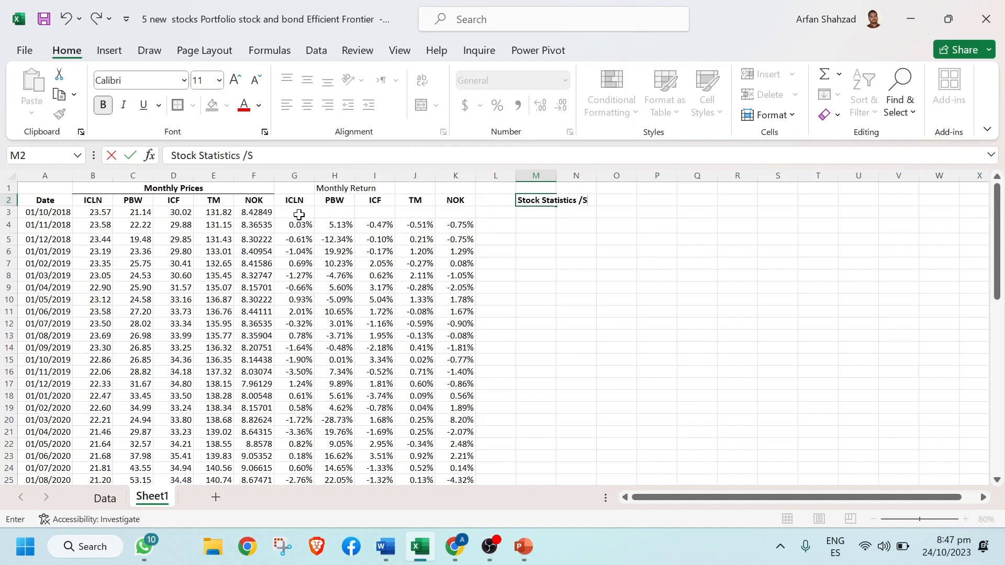
key("Return")
key("Return")
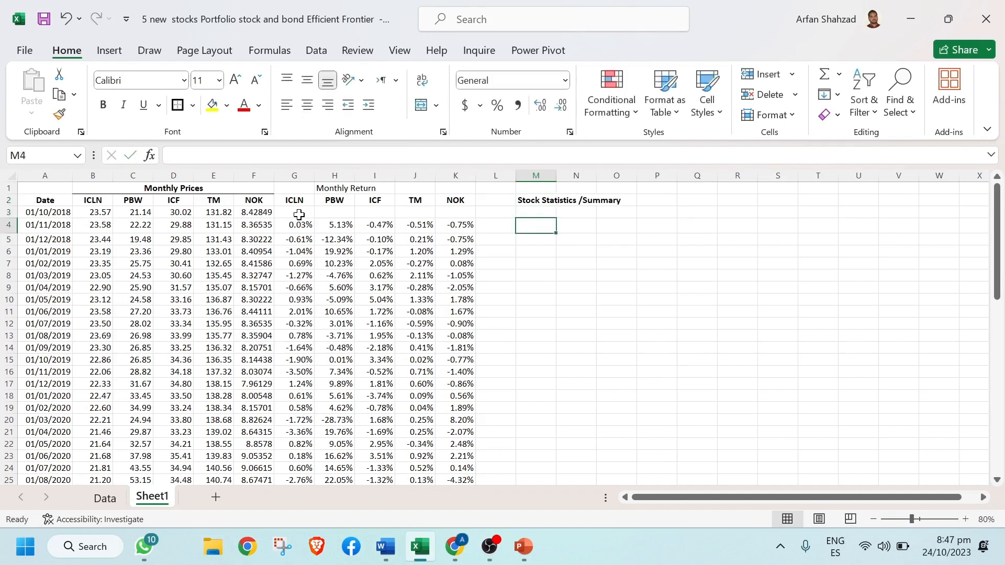
- Copy the five ticker headers from G2:K2 into the statistics section starting at cell N3
key("Up")
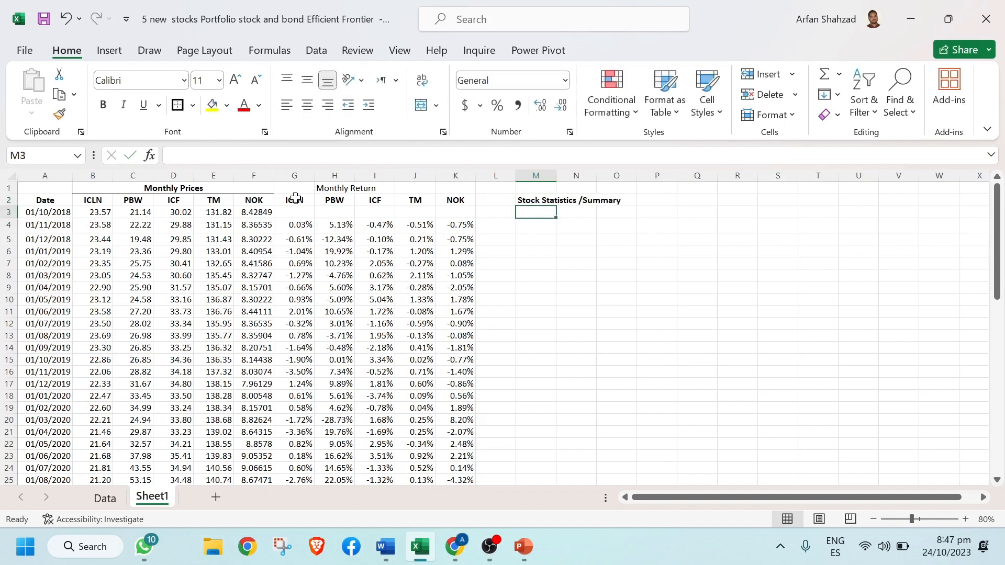
left_click_drag(294, 201, 441, 204)
key("ctrl+c")
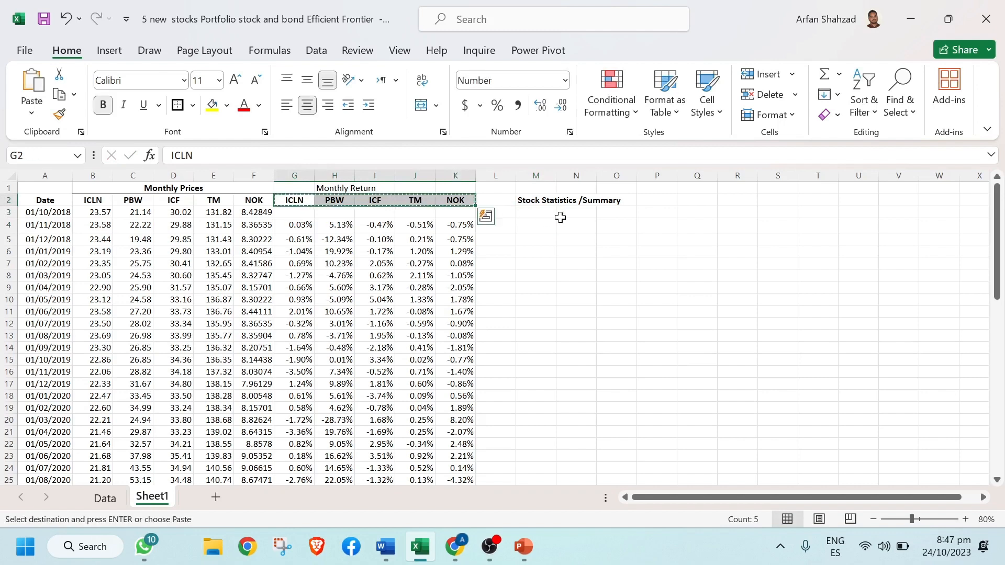
left_click(562, 215)
key("ctrl+v")
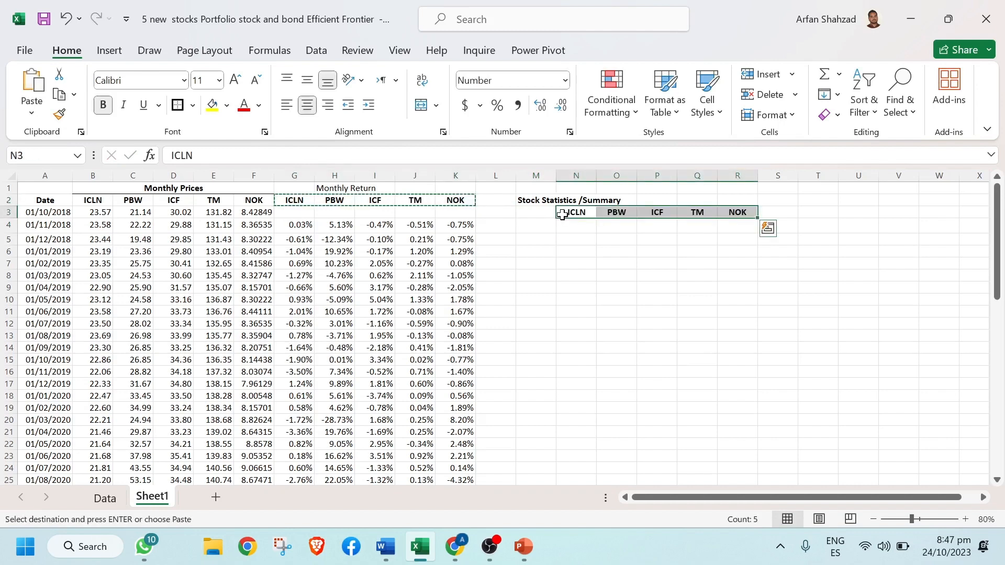
- Enter the row labels "Monthly average return" in M4 and "Monthly Variance" in M5
left_click(541, 221)
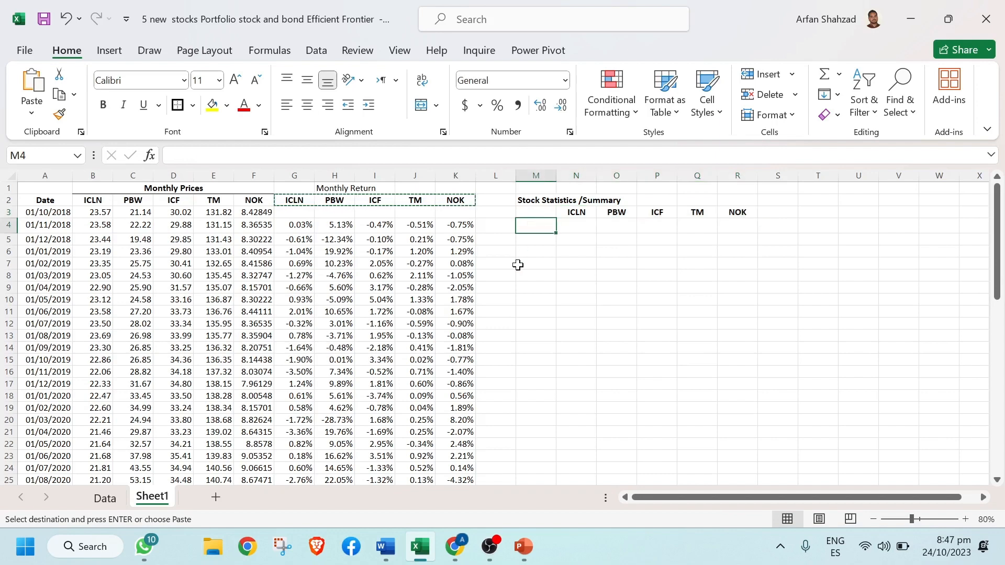
type("Mont")
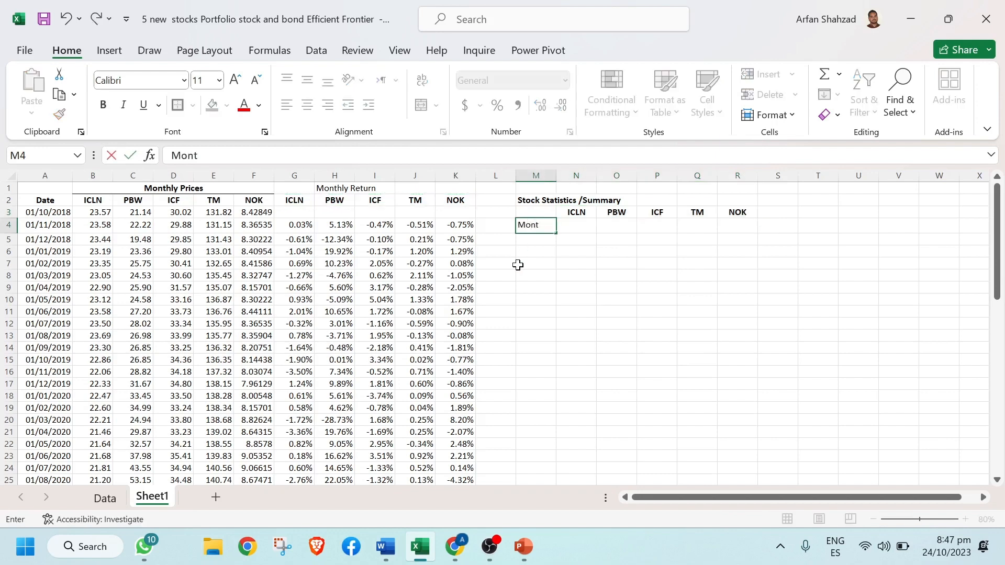
type("hly average return")
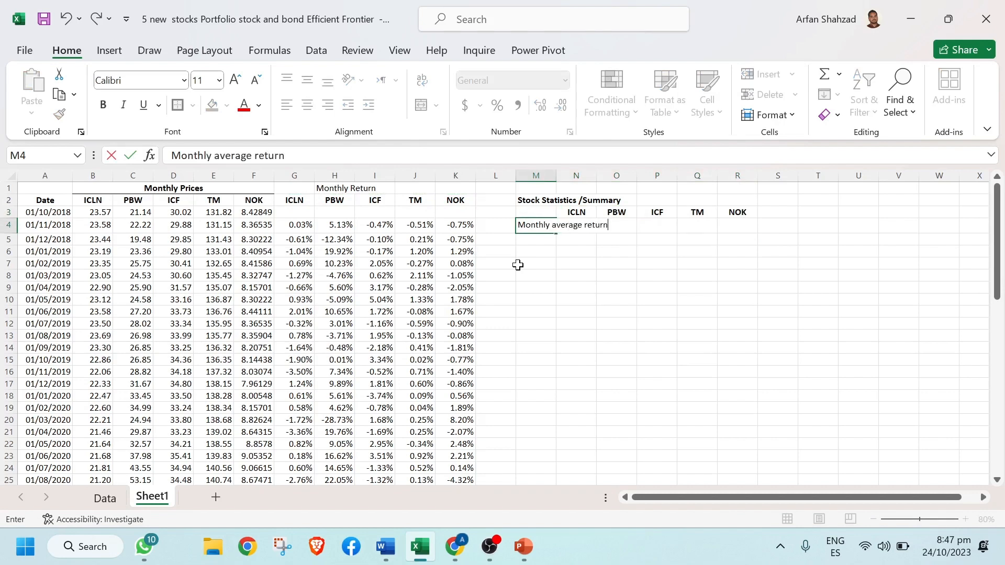
key("Return")
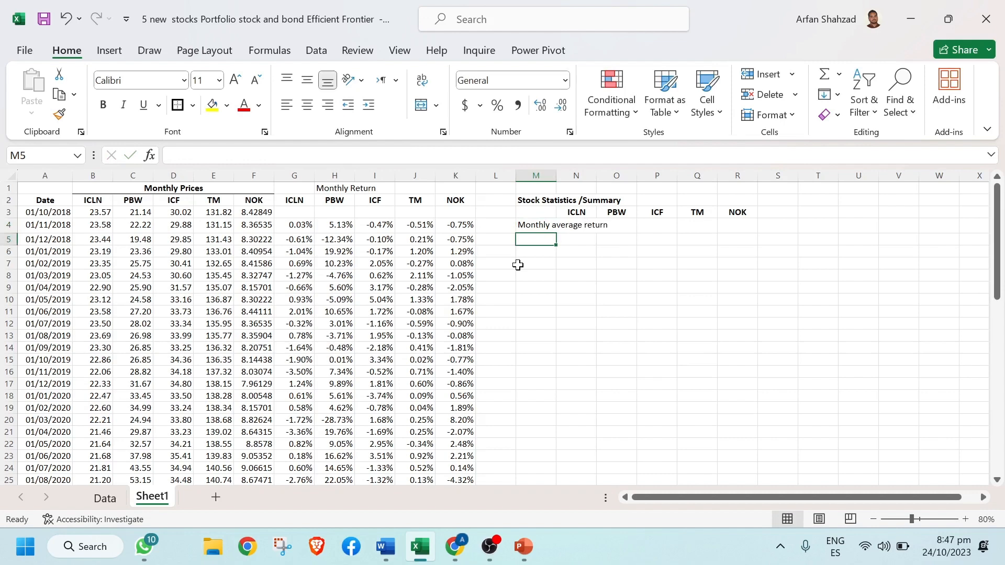
type("Monthl")
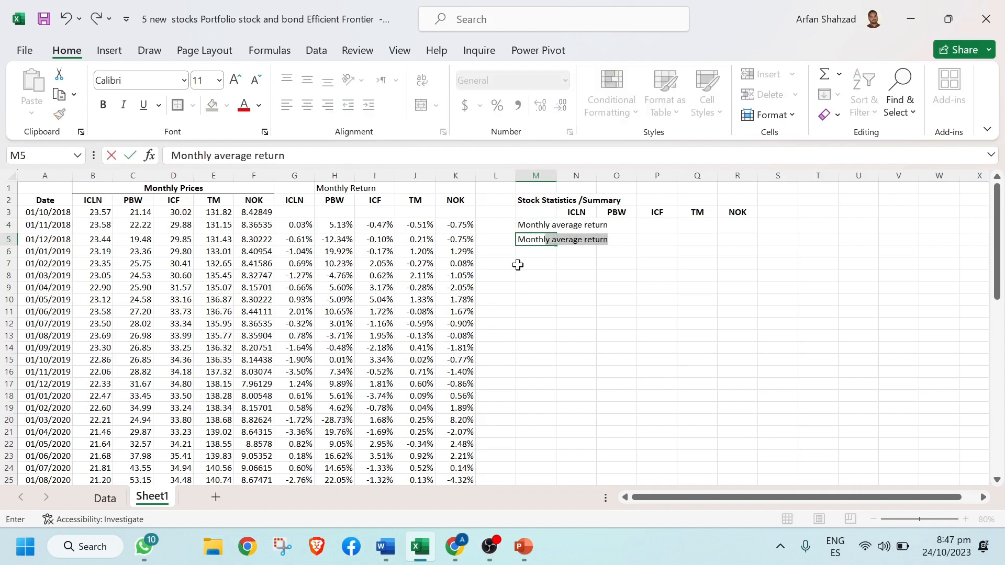
type("y Variance")
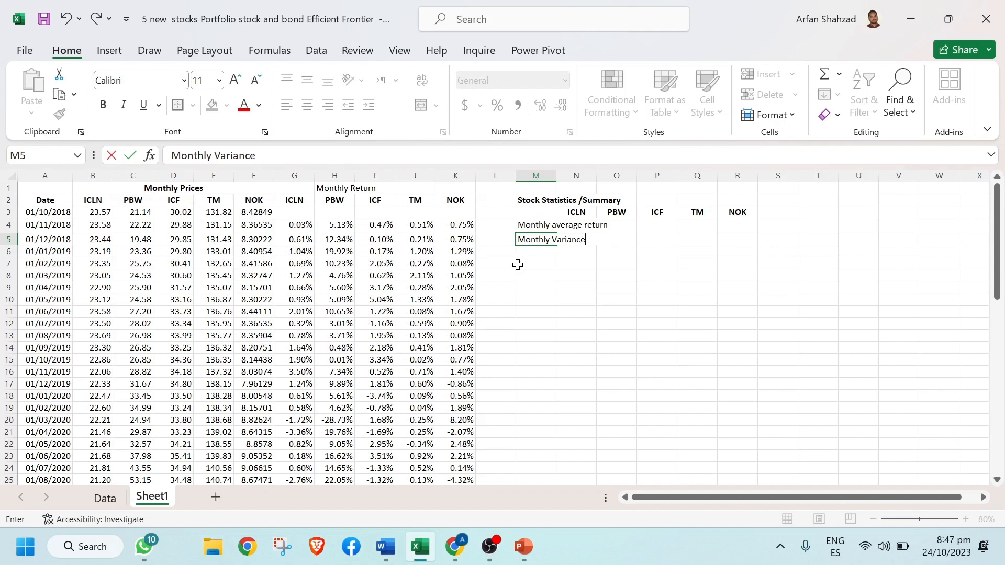
key("Return")
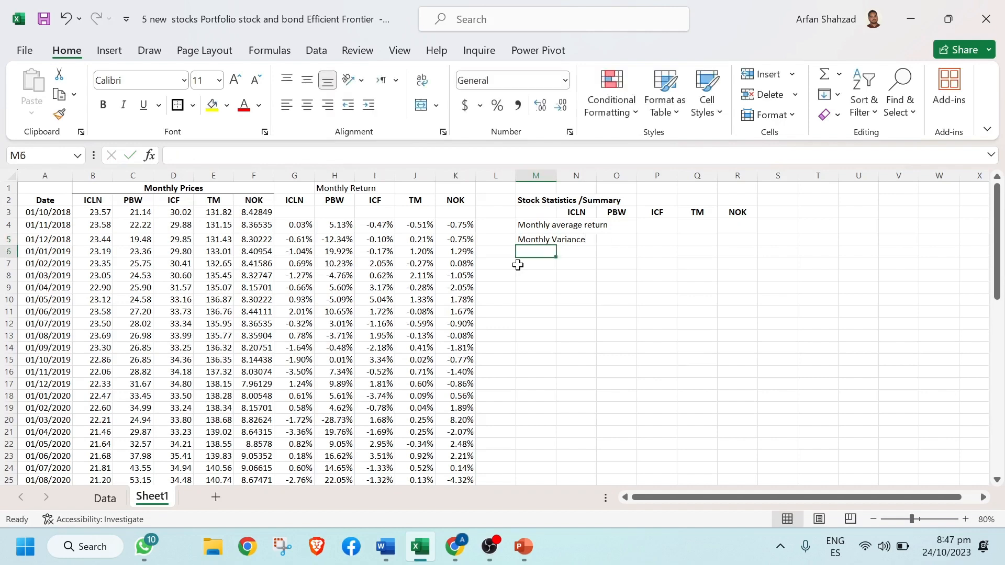
- Enter the label "Monthly Standard Deviation" in M6 and widen column M to fit the labels
type("Monthl")
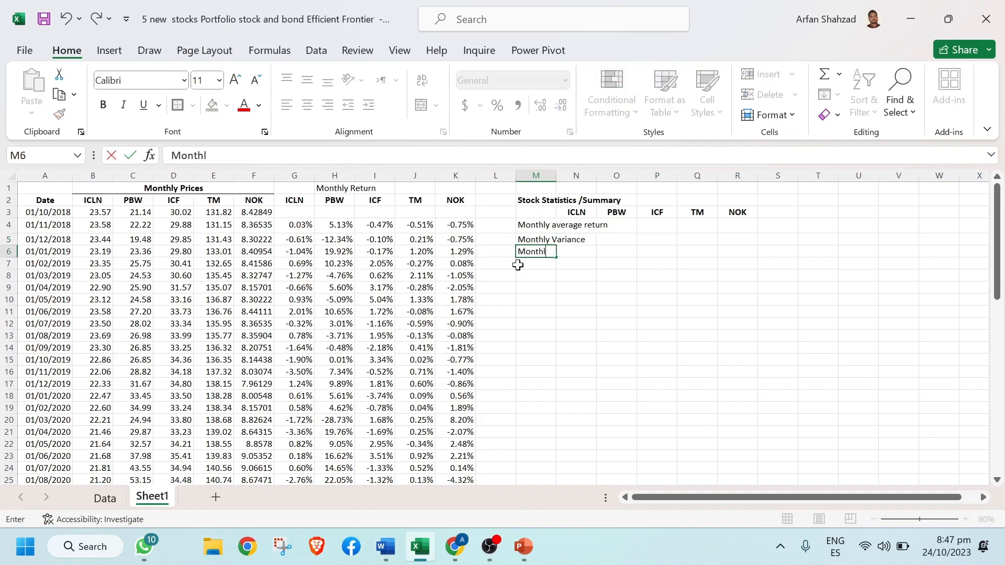
type("y Standard Devia")
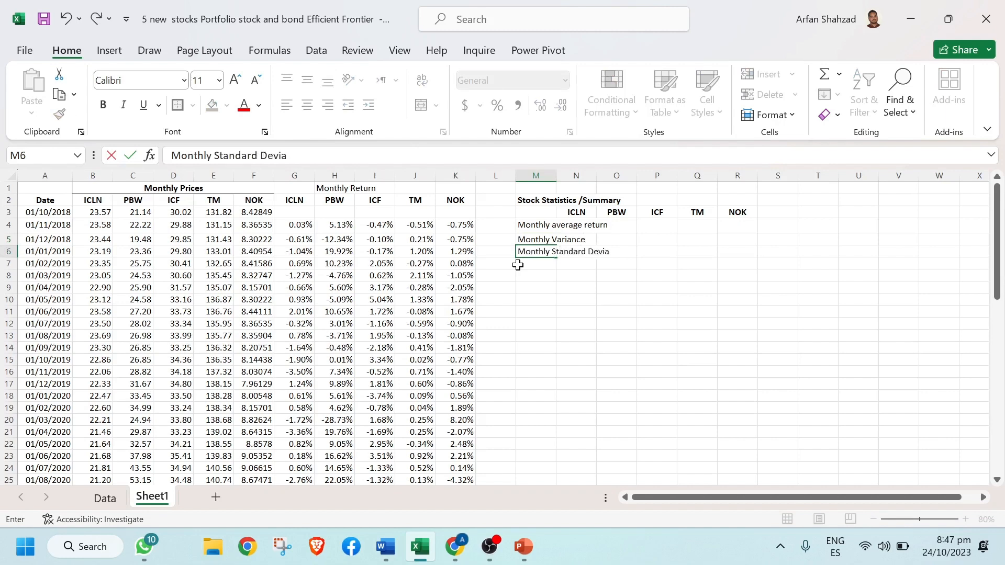
type("tionm")
key("Return")
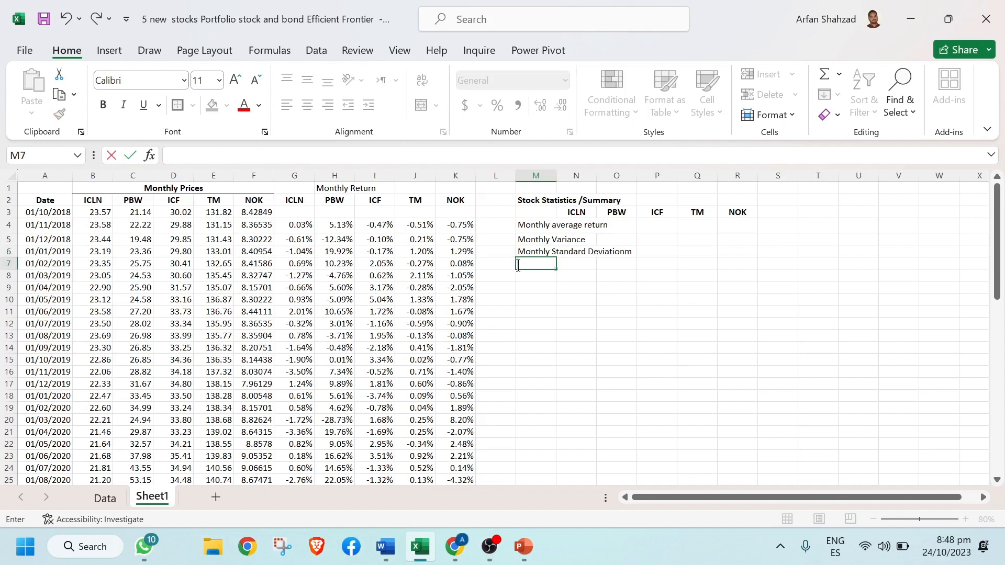
left_click(521, 252)
double_click(522, 252)
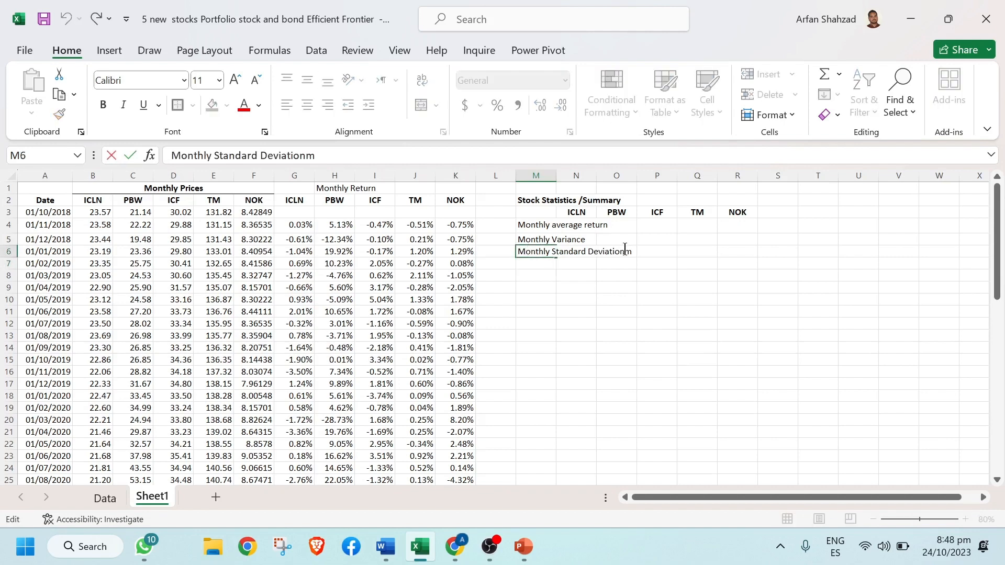
key("BackSpace")
key("Return")
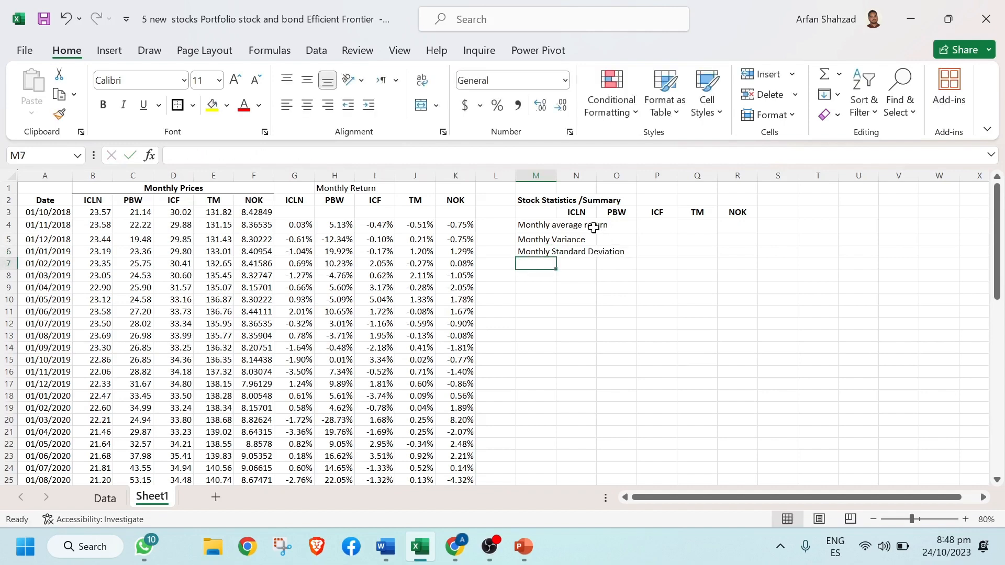
left_click_drag(553, 172, 629, 188)
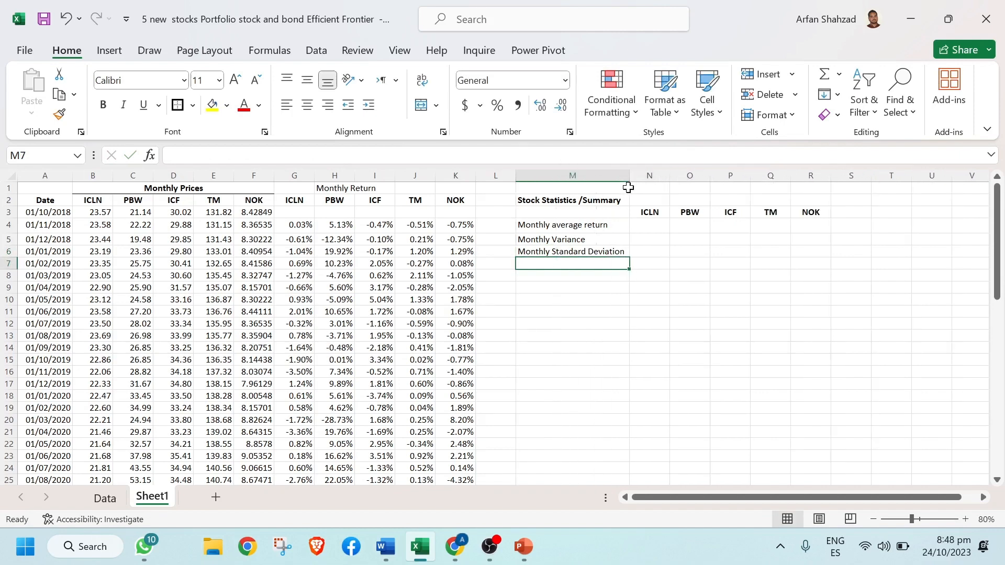
- Calculate the ICLN monthly average return in N4 with =AVERAGE(G4:G62)
left_click(648, 227)
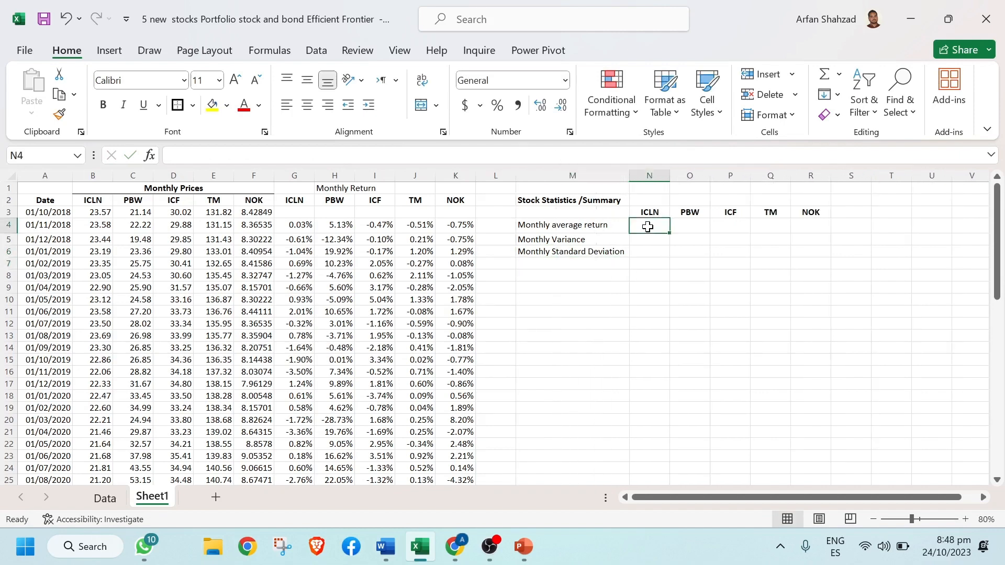
type("=")
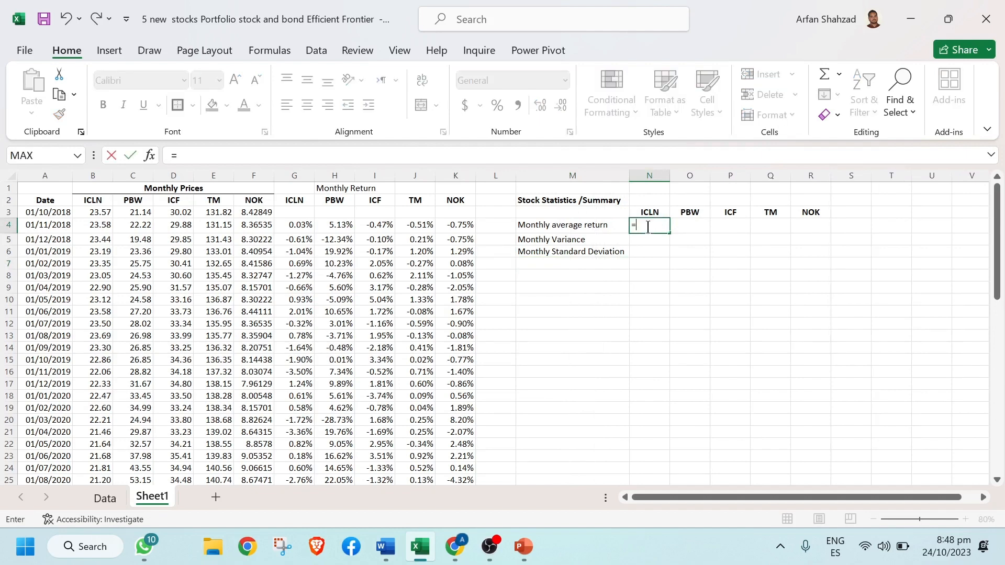
type("aver")
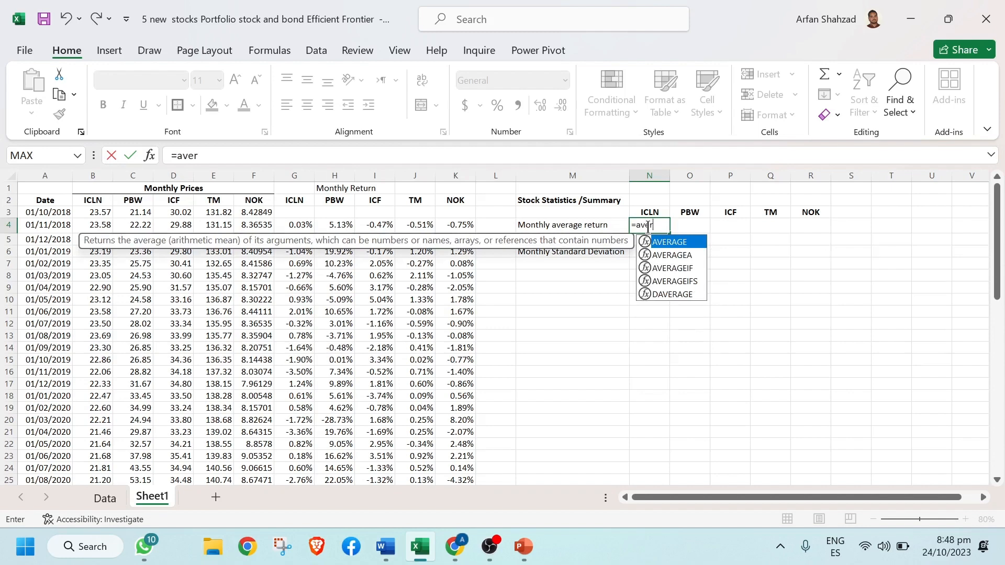
double_click(671, 243)
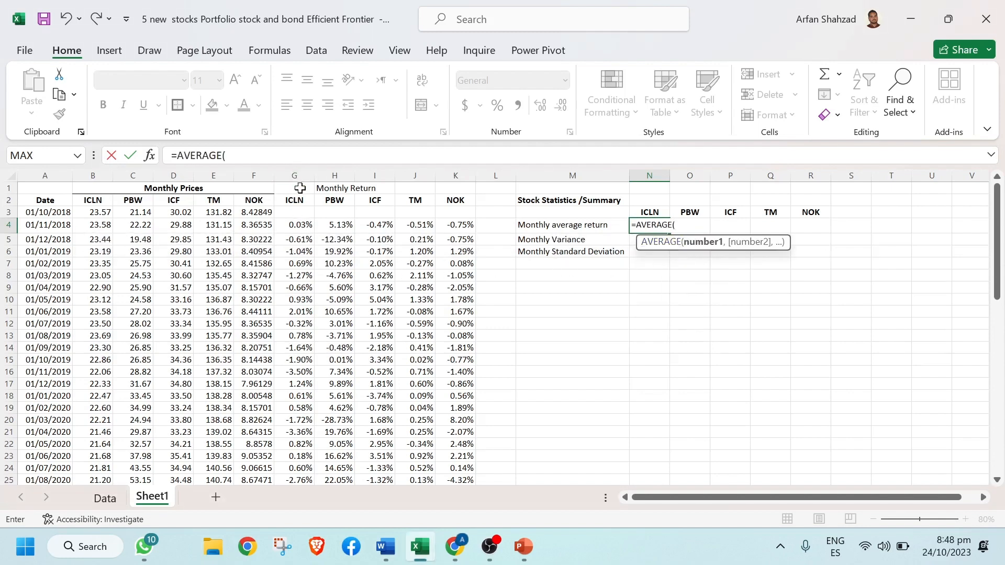
left_click(305, 224)
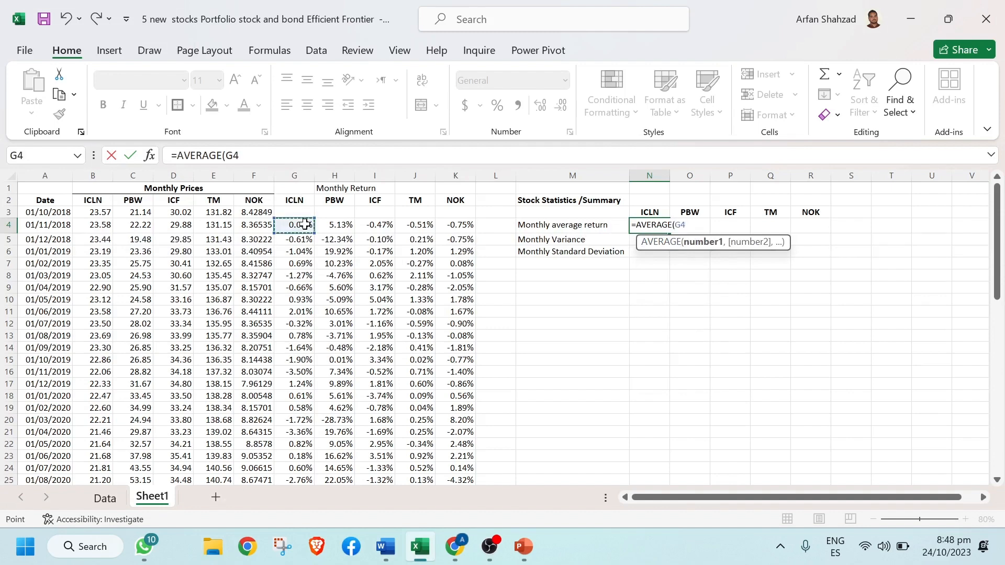
key("ctrl+shift+Down")
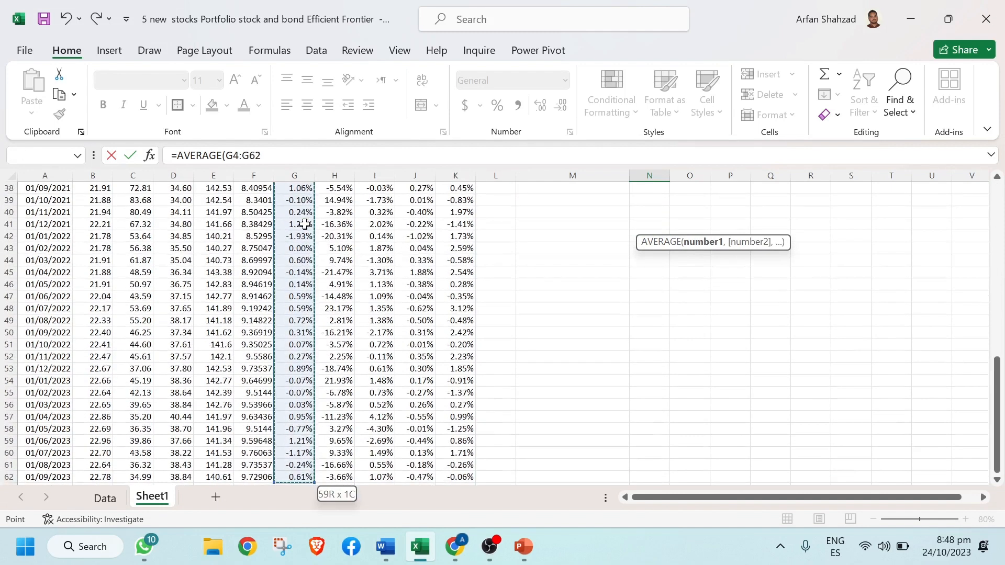
key("ctrl+Return")
- Fill the average return formula from N4 across to R4 and check the ranges referenced for NOK and TM
key("Up")
key("Up")
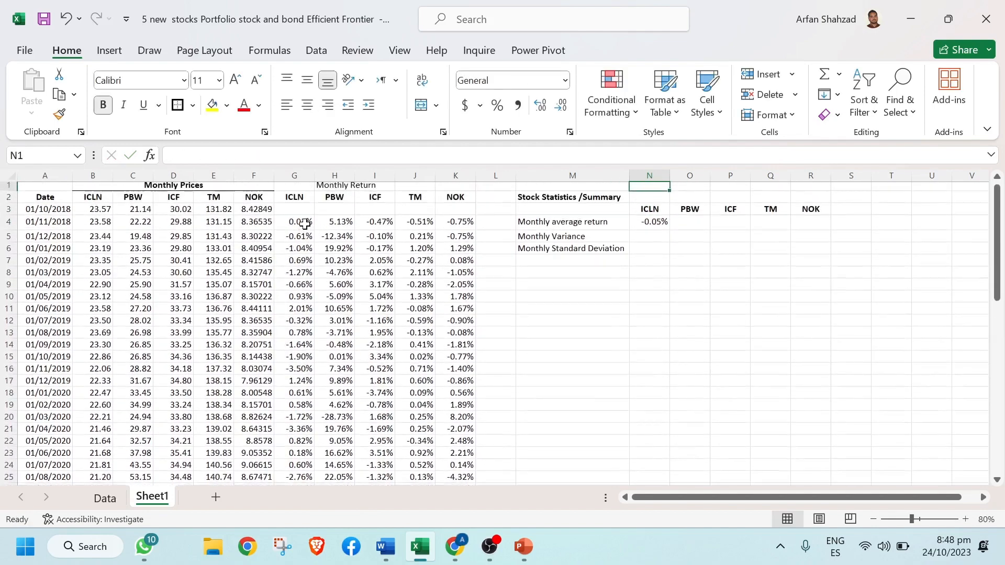
left_click(662, 225)
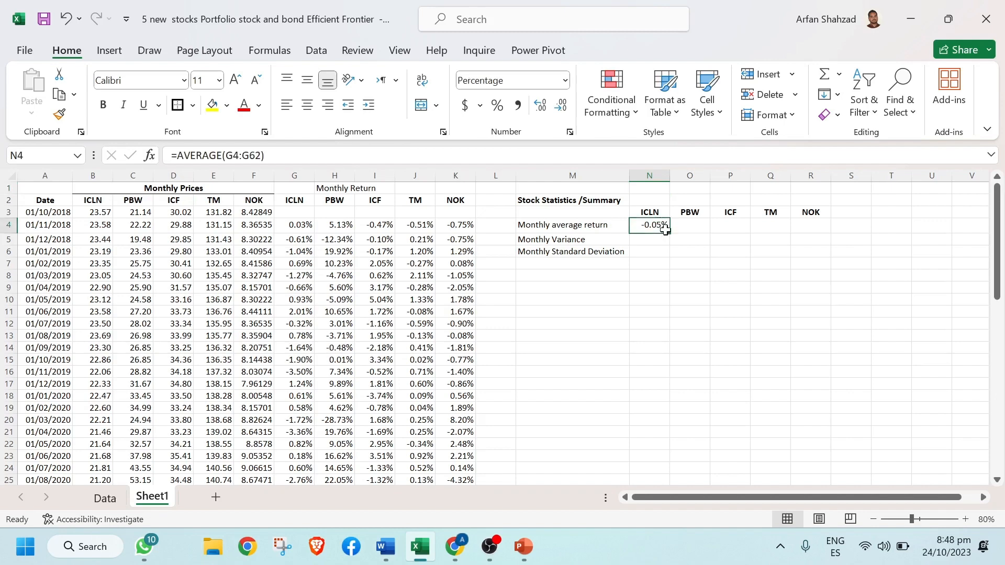
left_click_drag(670, 232, 818, 234)
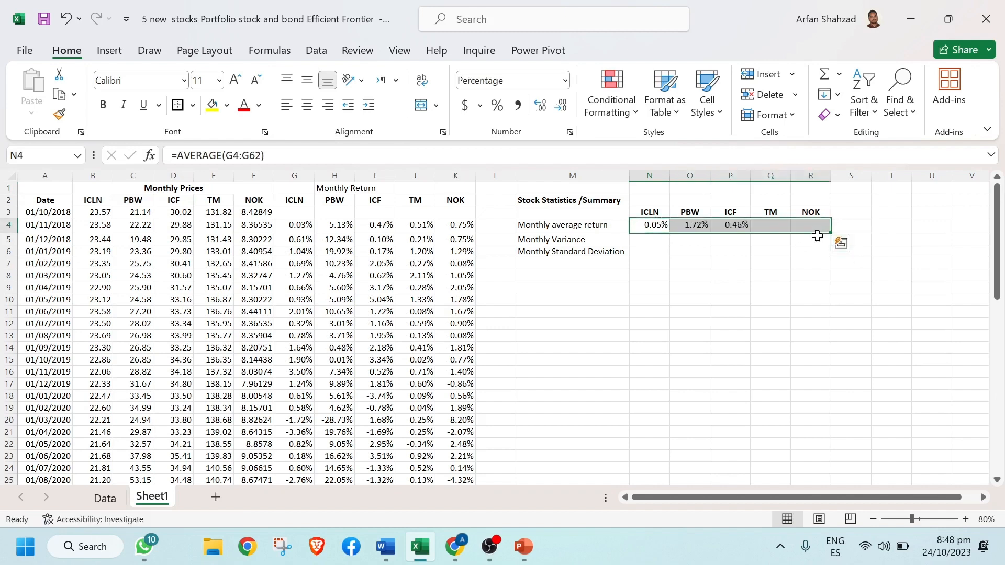
double_click(816, 226)
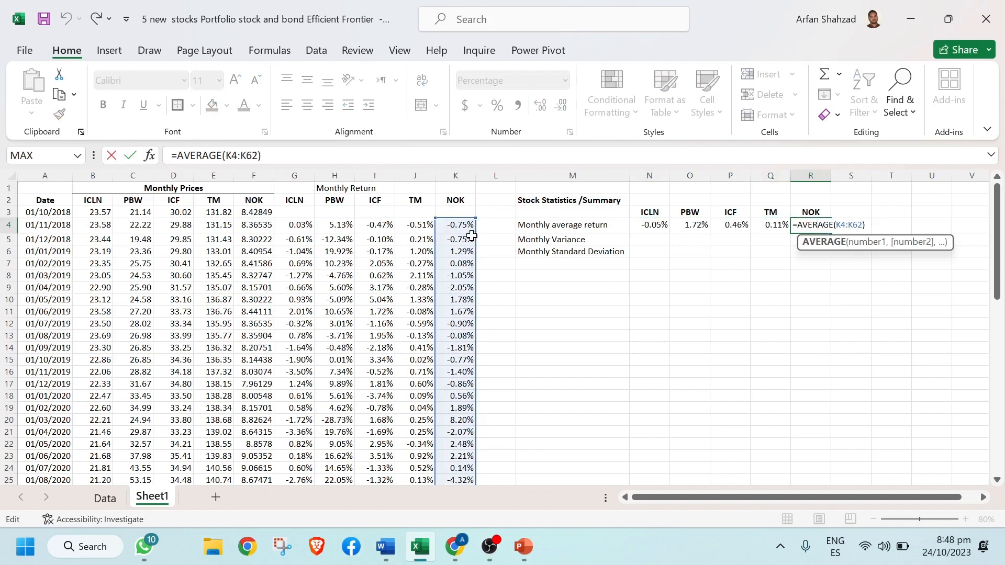
left_click(773, 299)
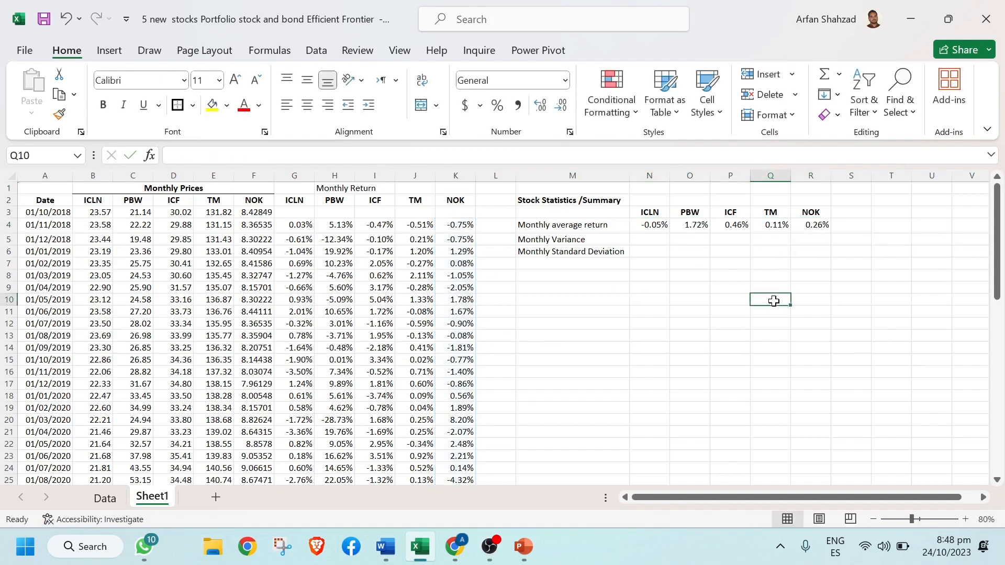
double_click(774, 224)
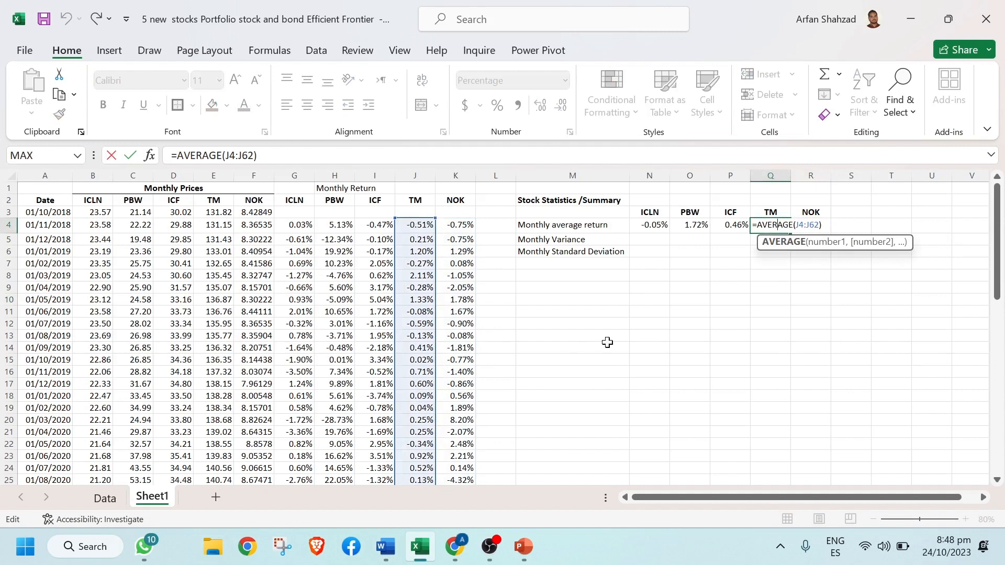
key("ctrl+Return")
- Calculate the ICLN monthly sample variance in N5 with VAR.S over the returns in G4:G62
left_click(649, 242)
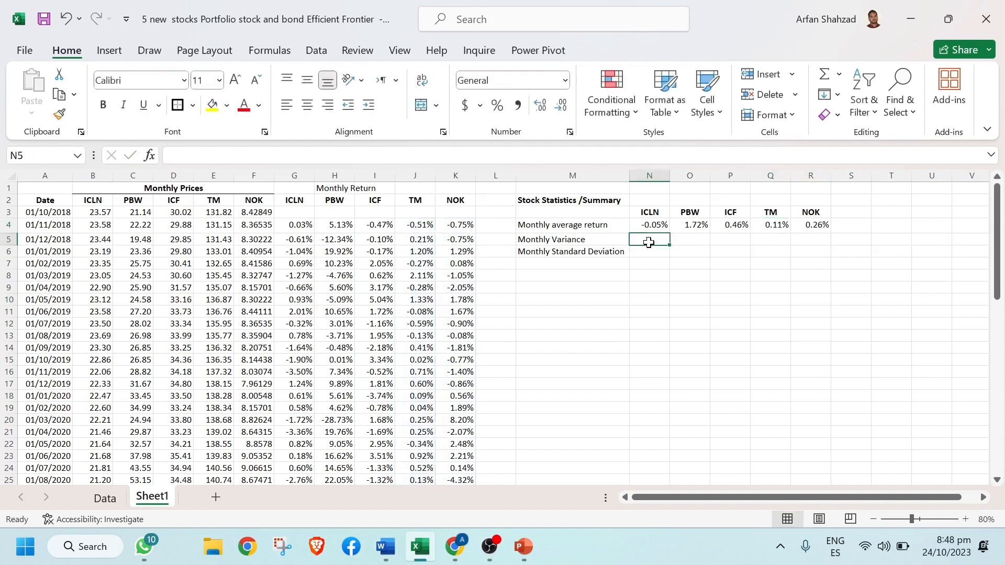
type("=")
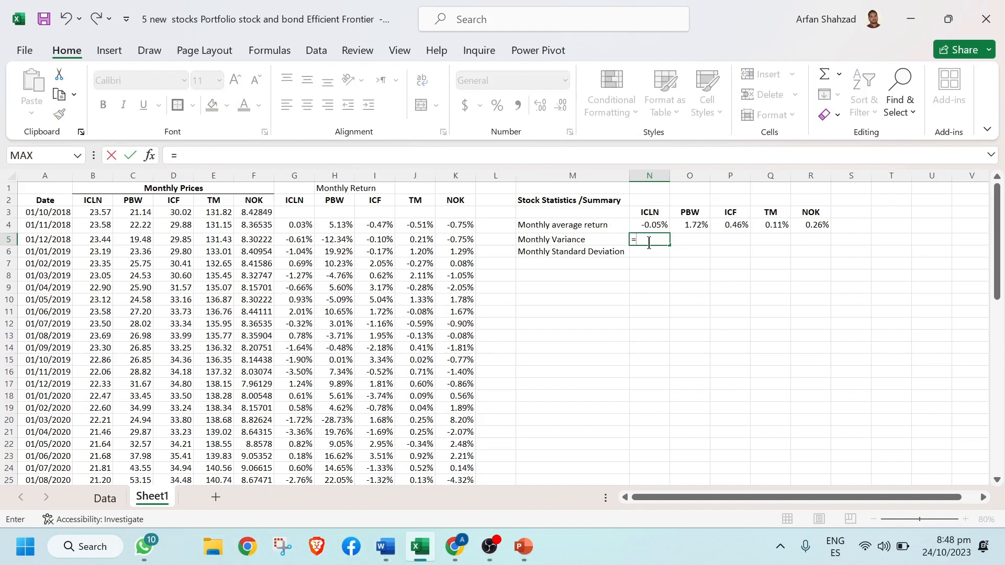
type("var")
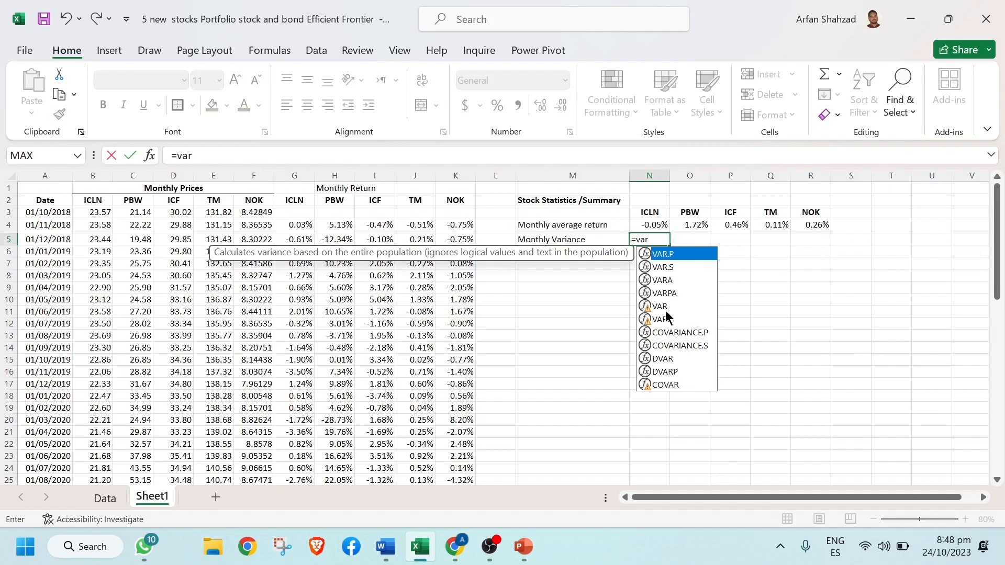
left_click(671, 270)
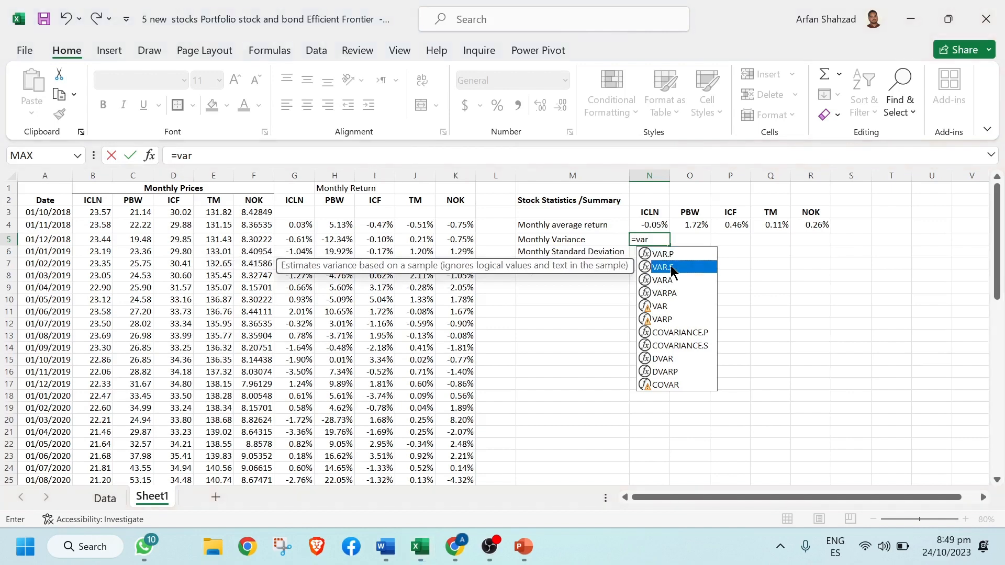
double_click(671, 270)
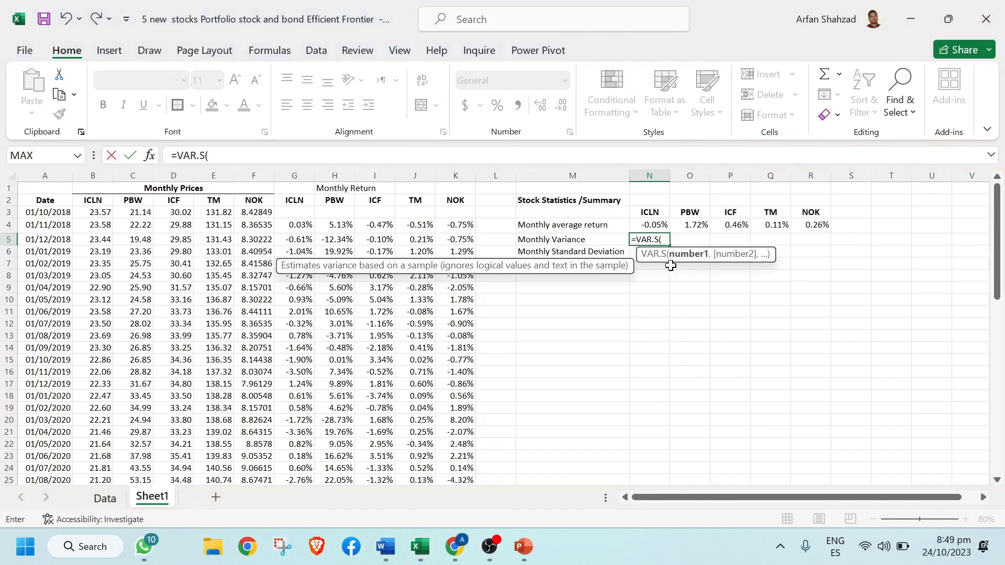
left_click(307, 226)
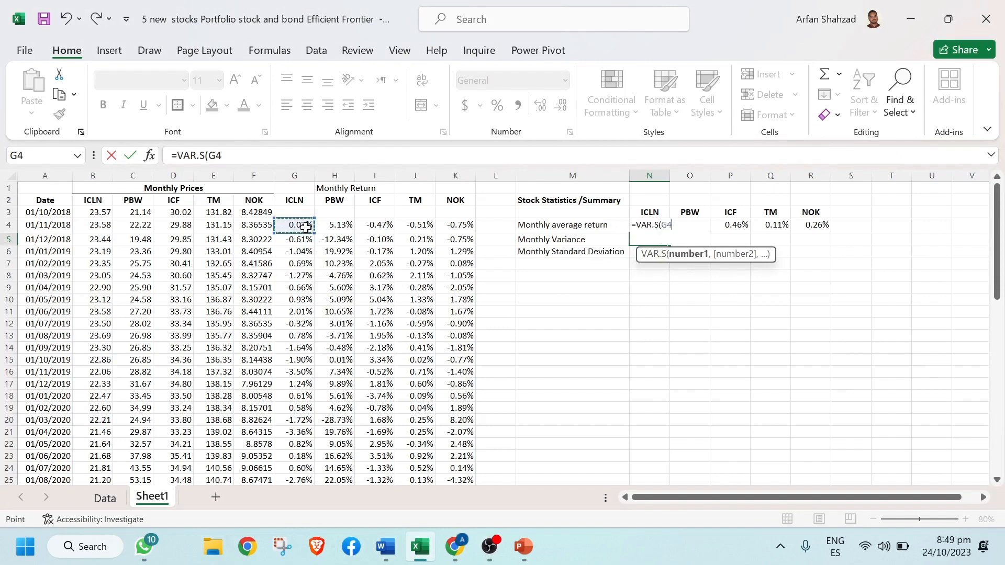
key("ctrl+shift+Down")
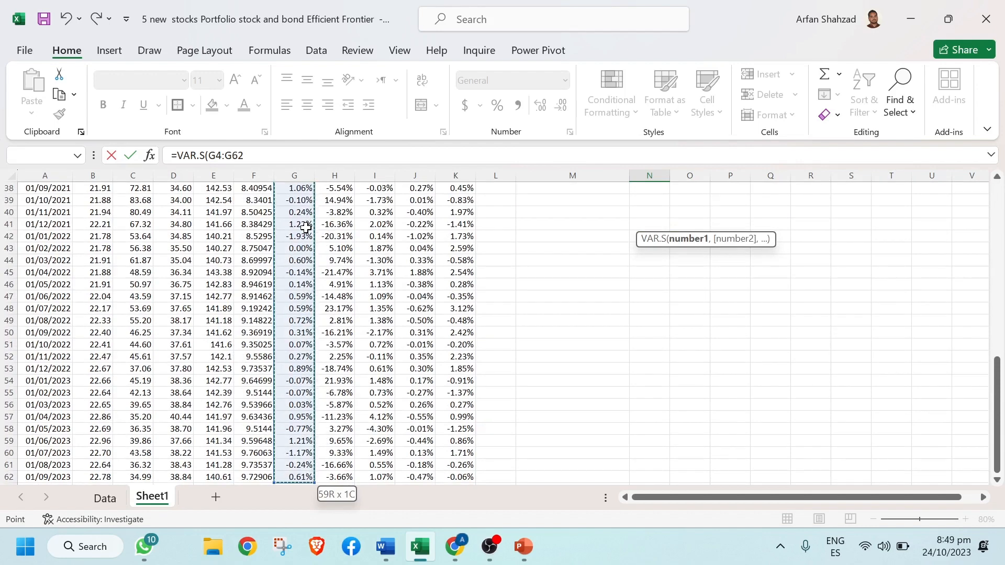
key("Return")
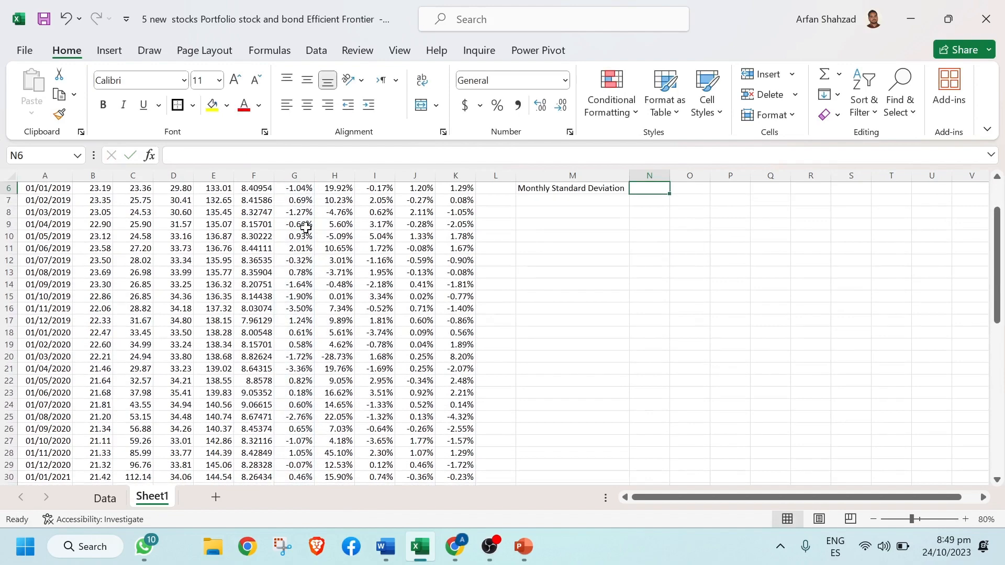
- Fill the variance formula from N5 across to R5 for the other four stocks
key("Up")
key("Up")
key("Up")
key("Up")
key("Up")
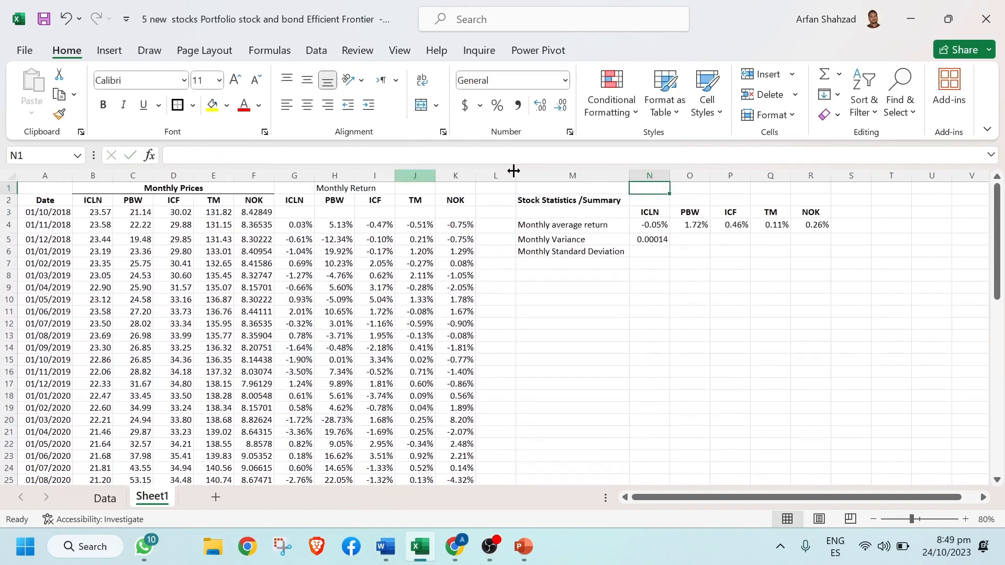
left_click(646, 239)
left_click_drag(668, 246, 819, 251)
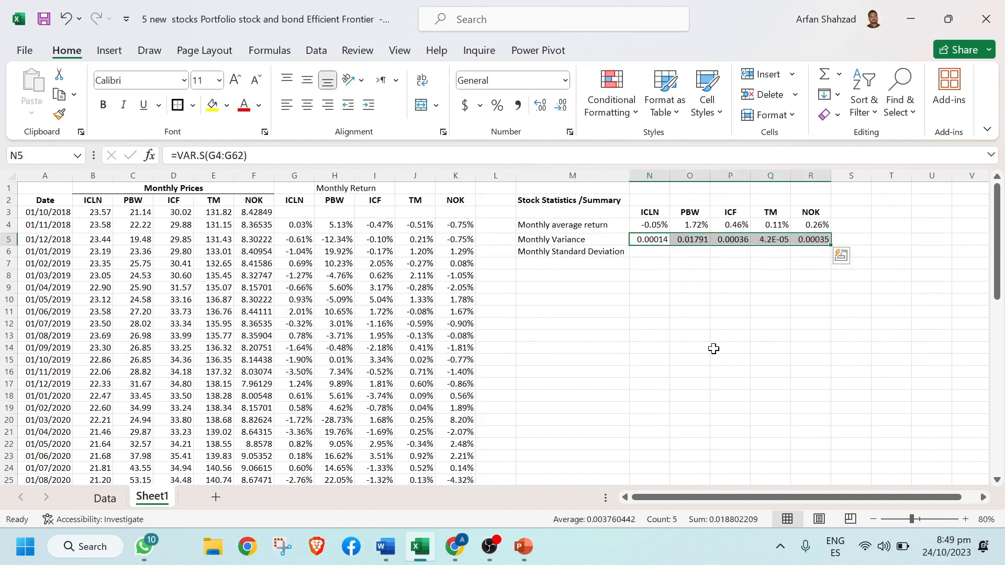
- Calculate the ICLN monthly sample standard deviation in N6 with STDEV.S over the returns in G4:G62
left_click(656, 252)
type("=")
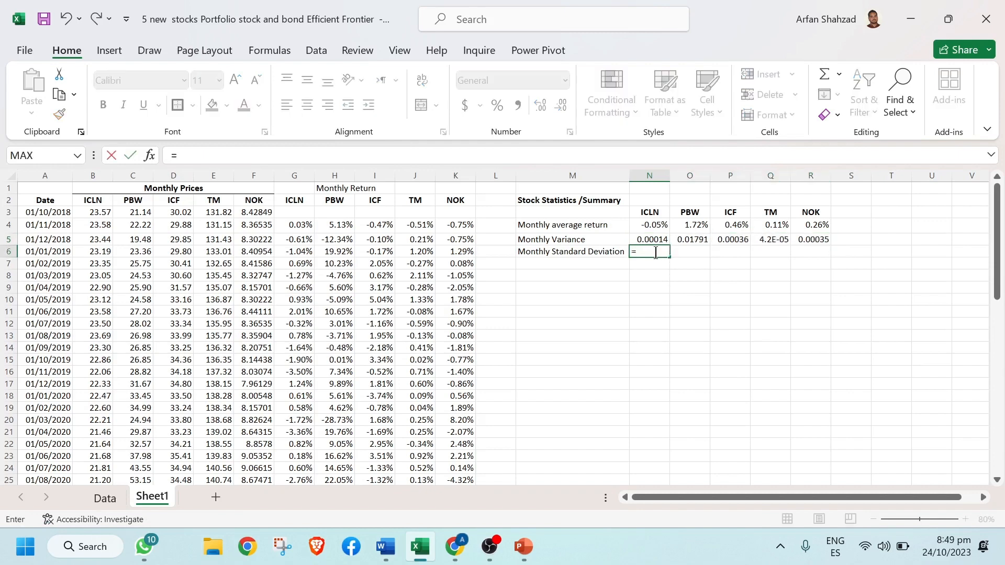
type("s")
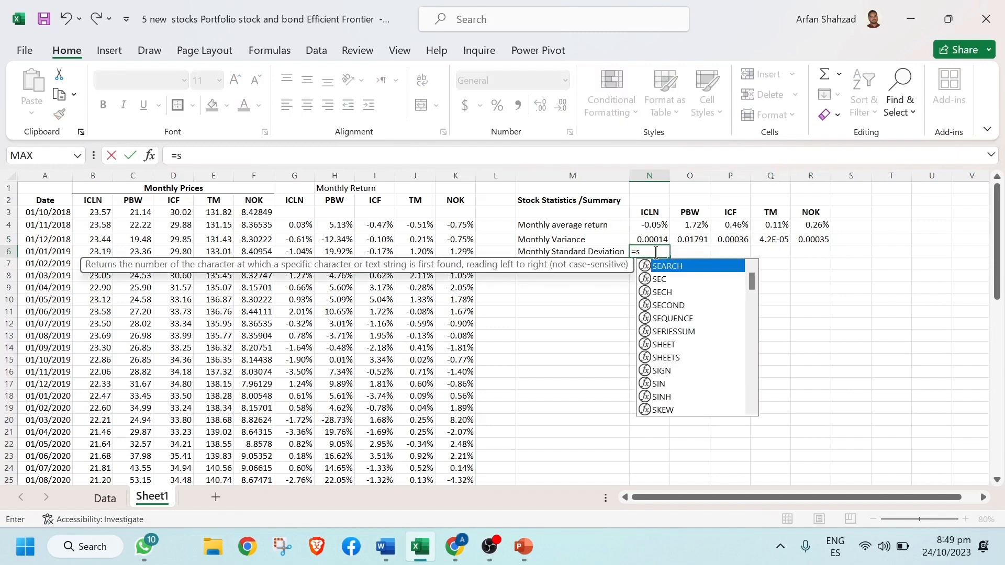
type("td")
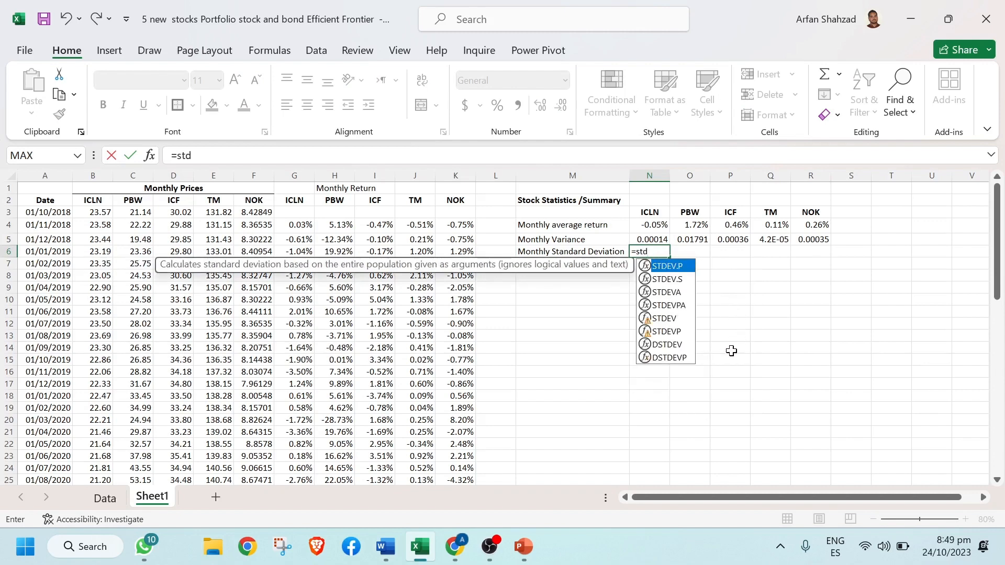
double_click(678, 280)
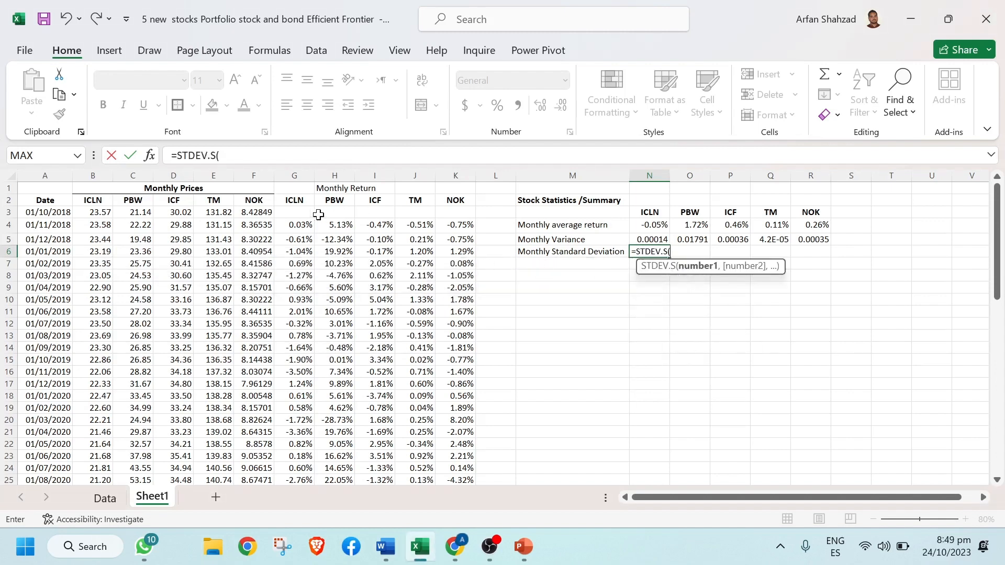
left_click(303, 226)
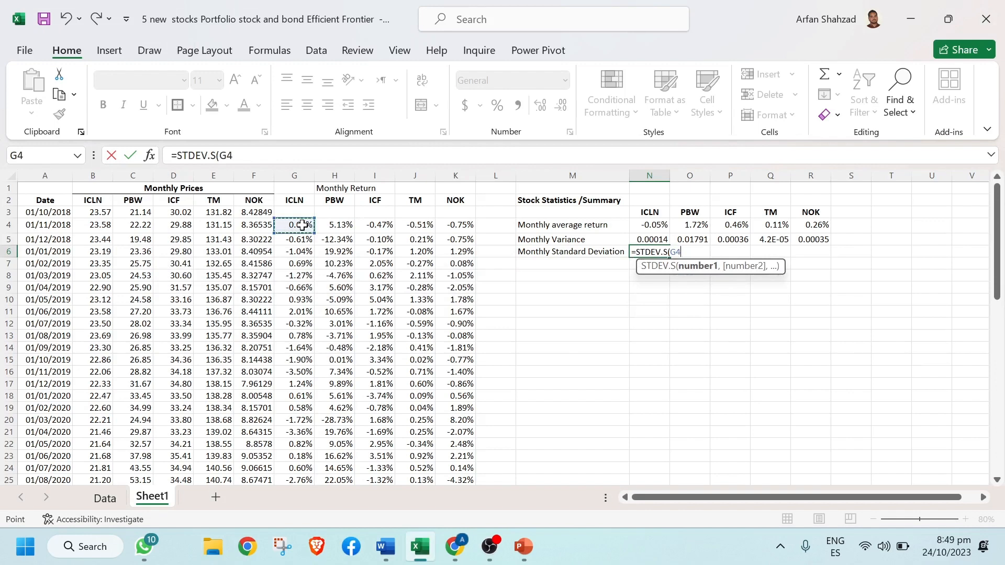
key("ctrl+shift+Down")
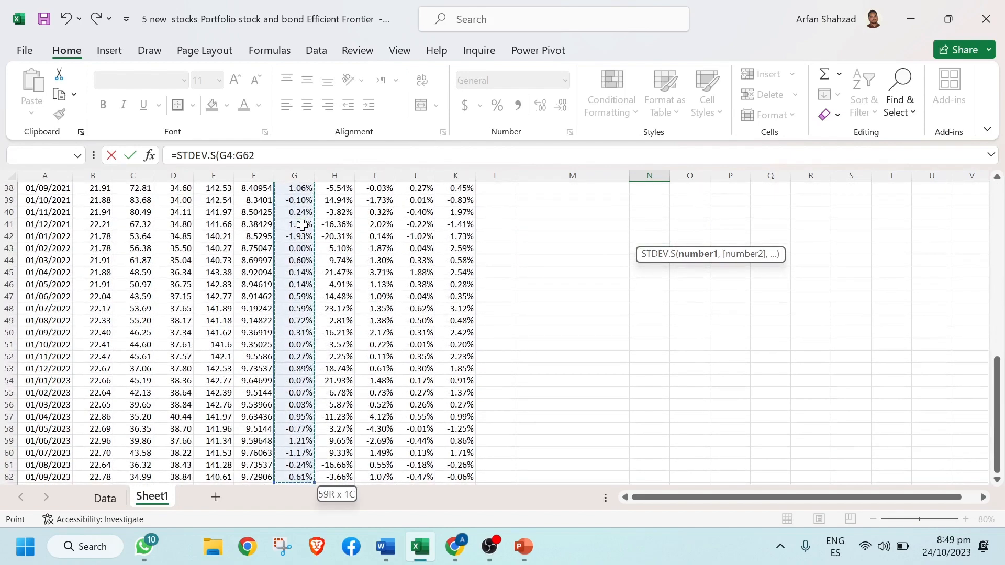
key("Return")
- Fill the standard deviation formula from N6 across to R6 for the other four stocks
key("Up")
key("Up")
key("Up")
key("Up")
key("Up")
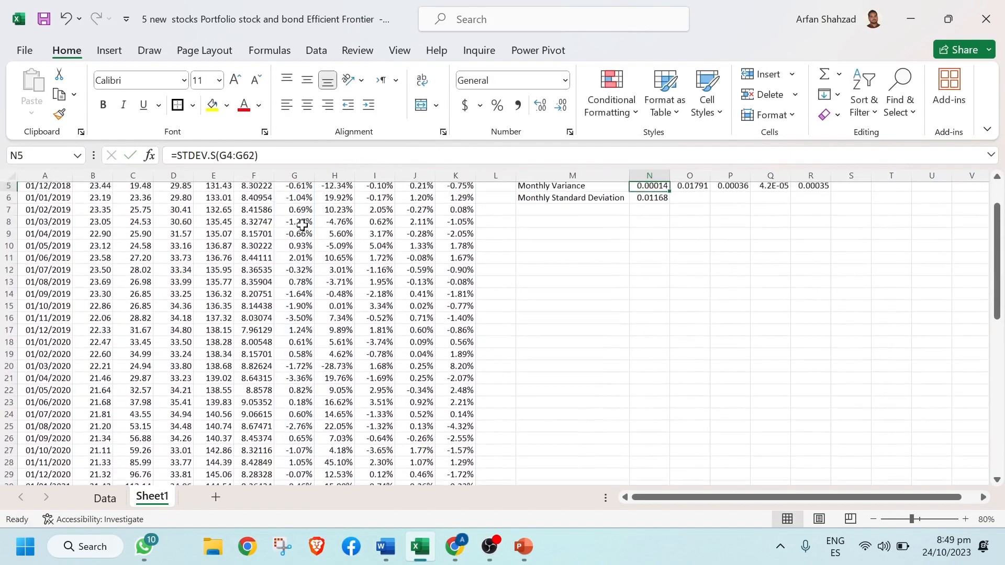
key("Up")
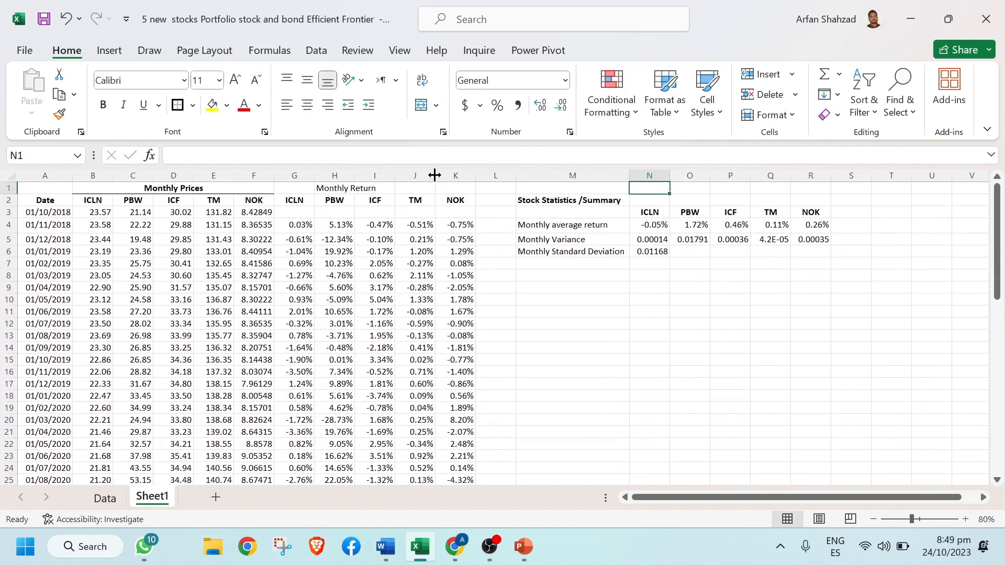
left_click(655, 250)
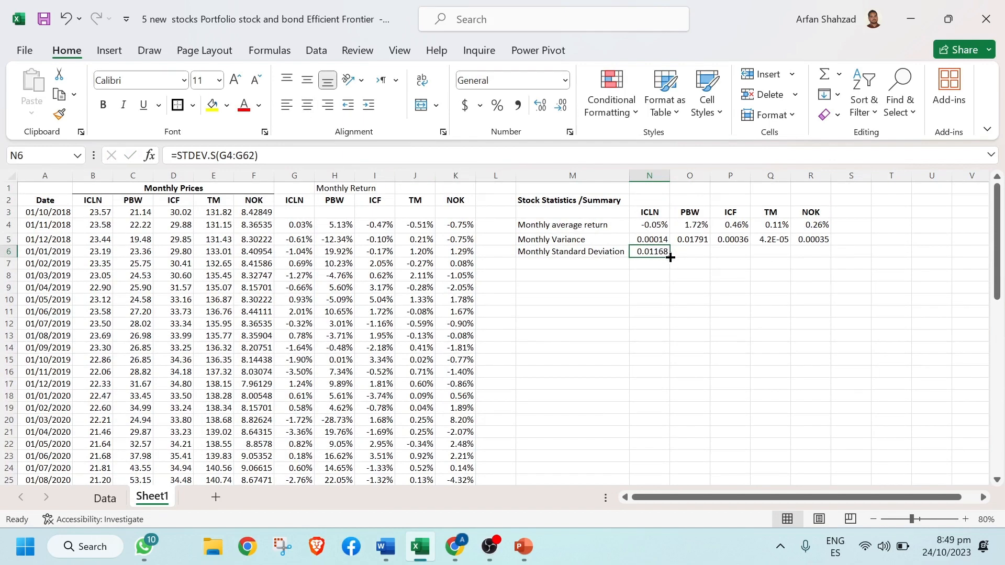
left_click_drag(669, 256, 819, 252)
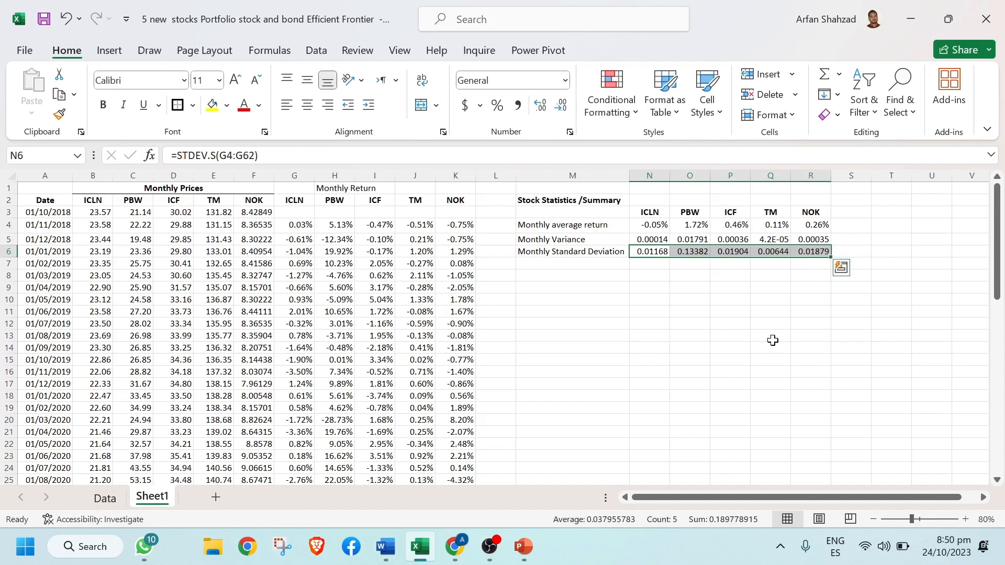
- Format the variance and standard deviation values in N5:R6 as percentages with two decimal places
left_click_drag(657, 239, 801, 252)
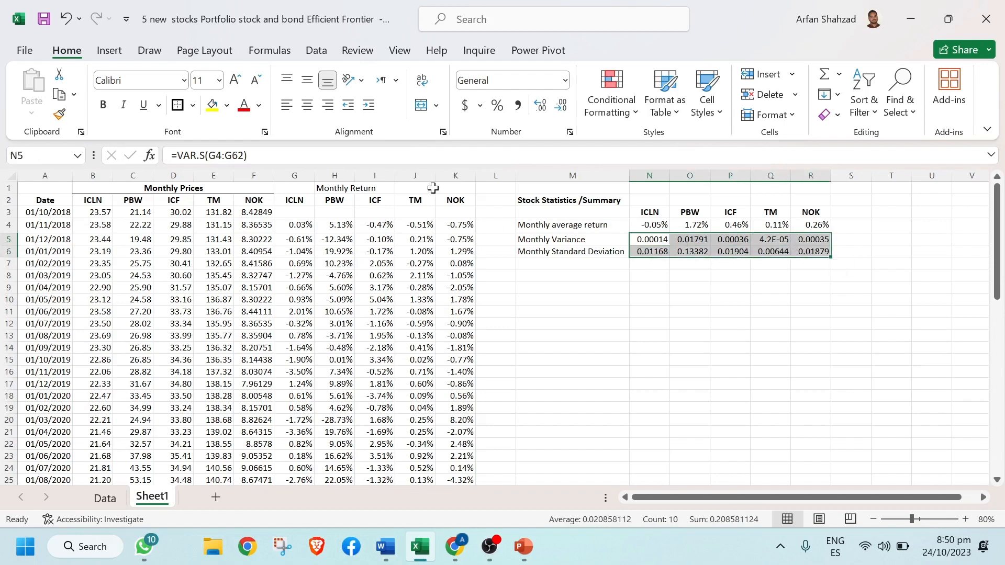
left_click(497, 104)
left_click(540, 103)
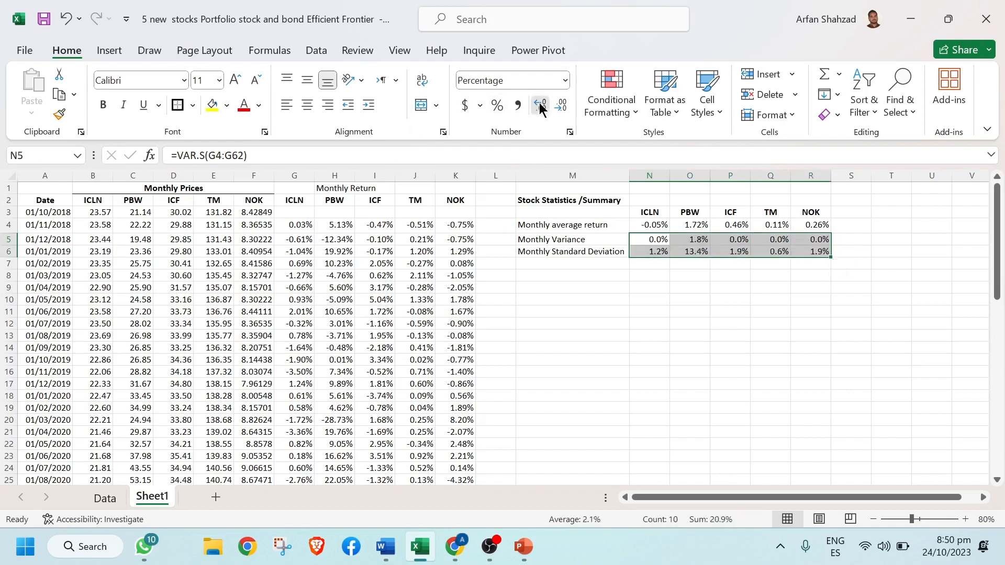
left_click(540, 104)
left_click(559, 268)
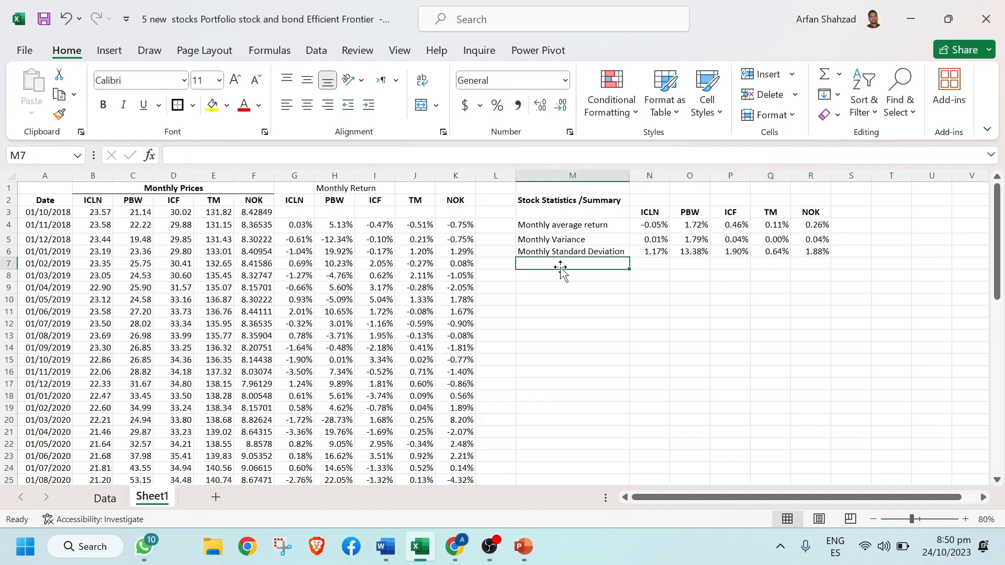
- Copy the three monthly statistic labels from M4:M6 into M8:M10
left_click(557, 272)
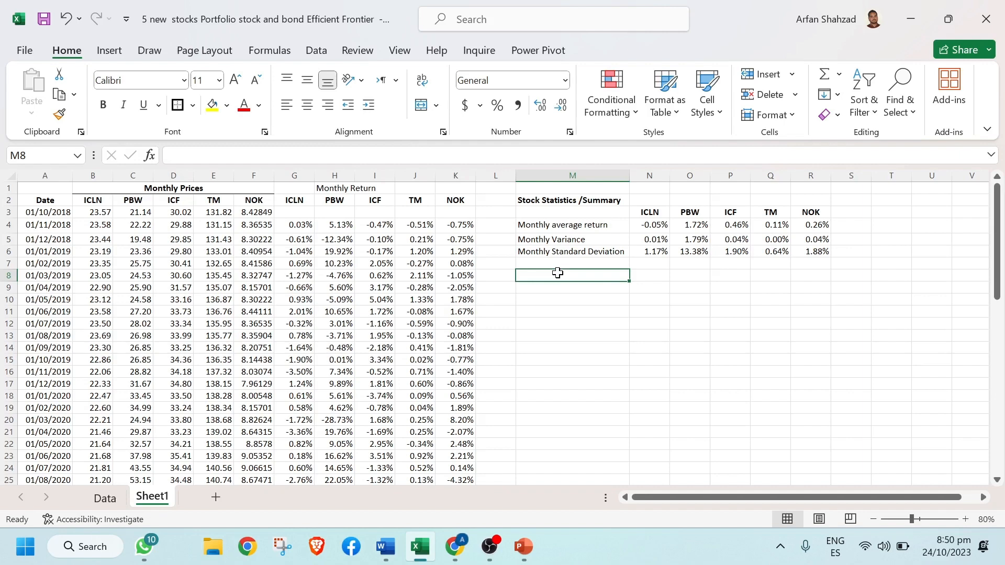
left_click_drag(554, 229, 555, 253)
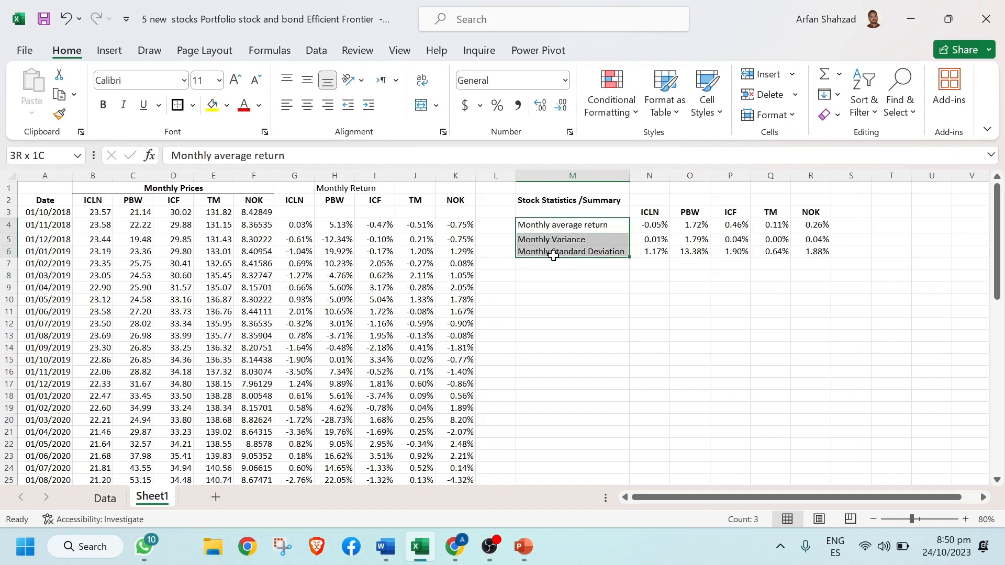
key("ctrl+c")
left_click(555, 256)
key("Down")
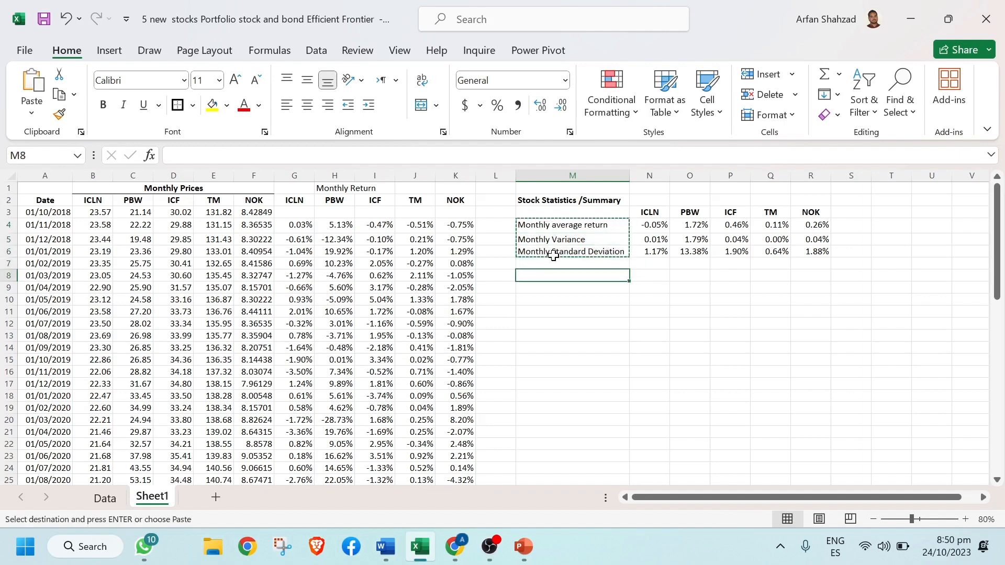
key("Down")
key("ctrl+v")
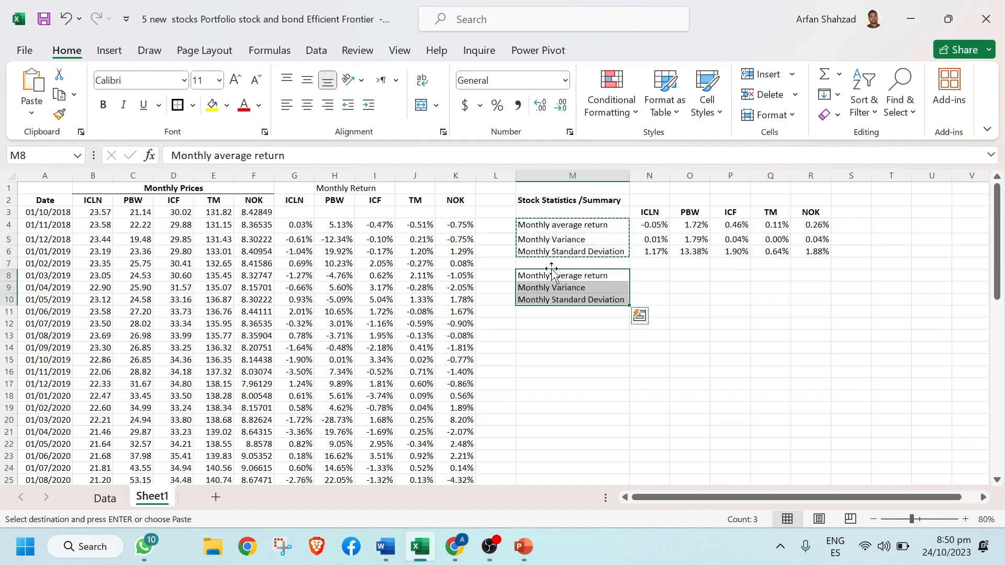
- Change the copied label in M8 to "Annually average return"
double_click(548, 278)
key("BackSpace")
key("BackSpace")
key("BackSpace")
key("BackSpace")
key("BackSpace")
key("BackSpace")
key("BackSpace")
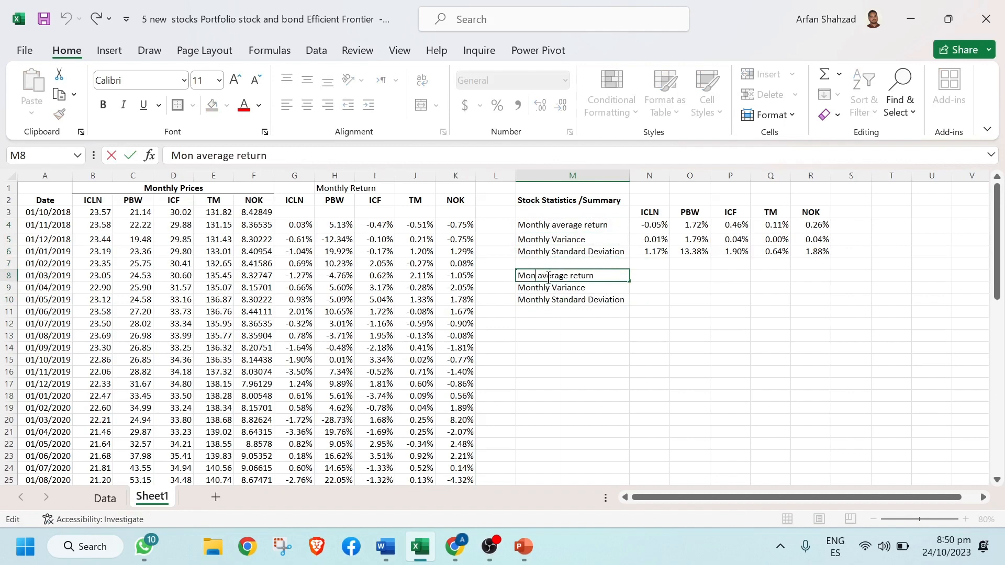
type("Annually")
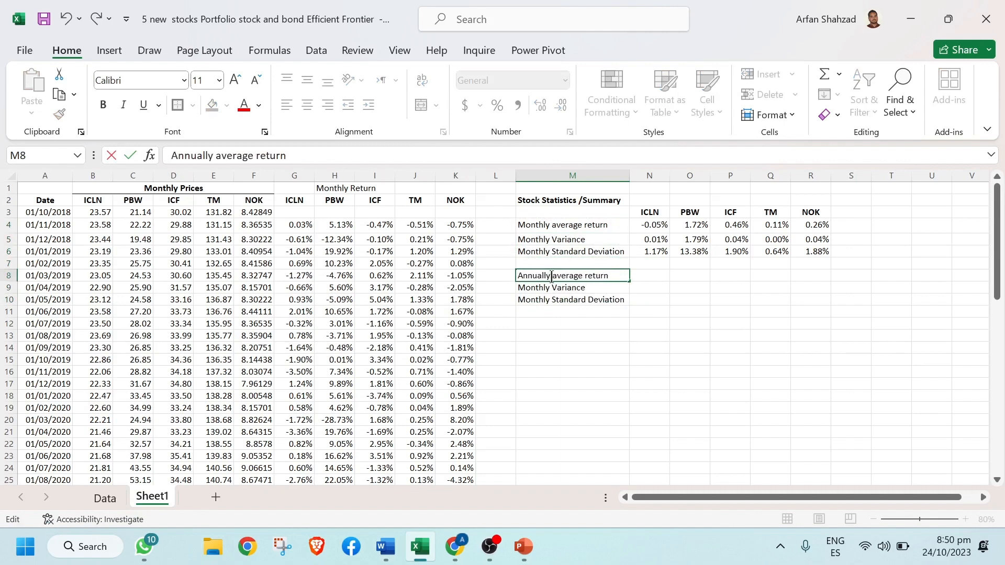
- Copy the word "Annually" from M8 over "Monthly" in M9 so the label reads "Annually Variance"
left_click_drag(551, 278, 515, 277)
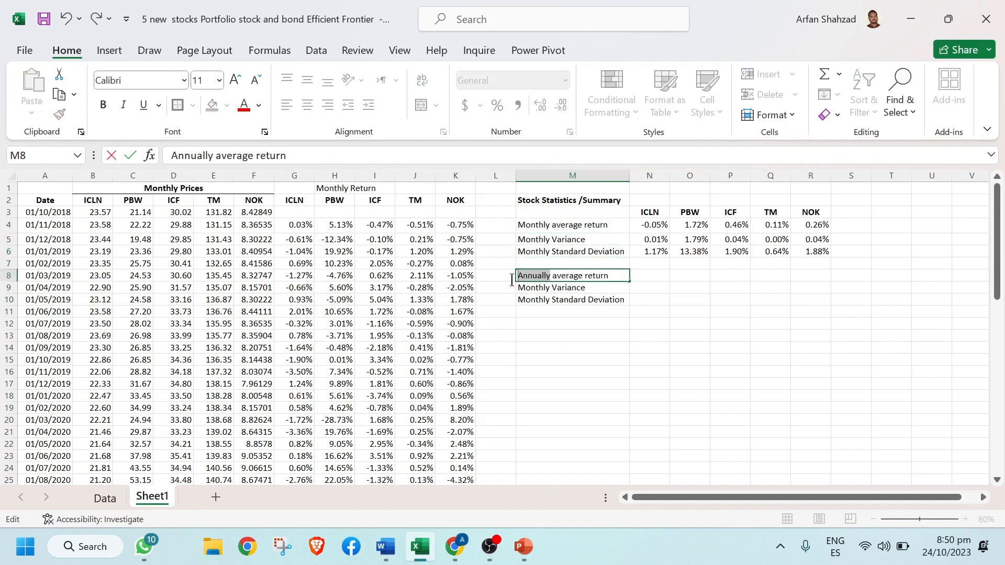
left_click(546, 327)
double_click(551, 289)
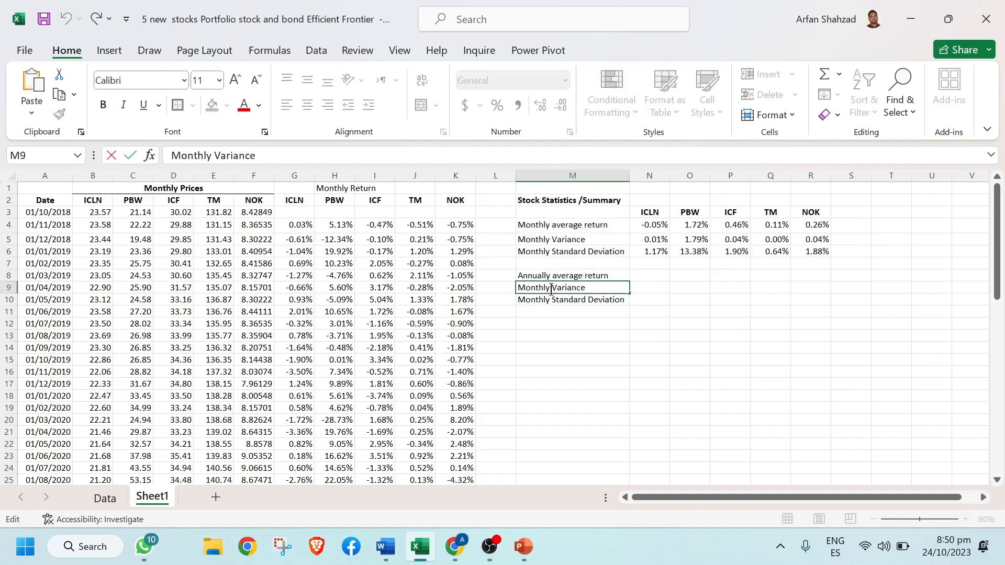
left_click_drag(551, 289, 502, 291)
key("ctrl+v")
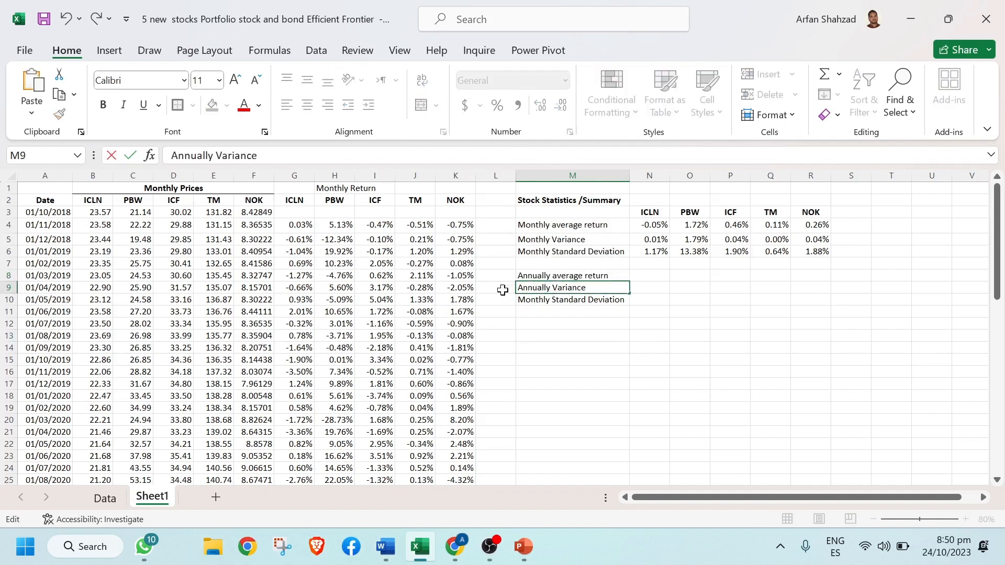
- Replace "Monthly" in M10 with the copied word so the label reads "Annually Standard Deviation"
double_click(525, 300)
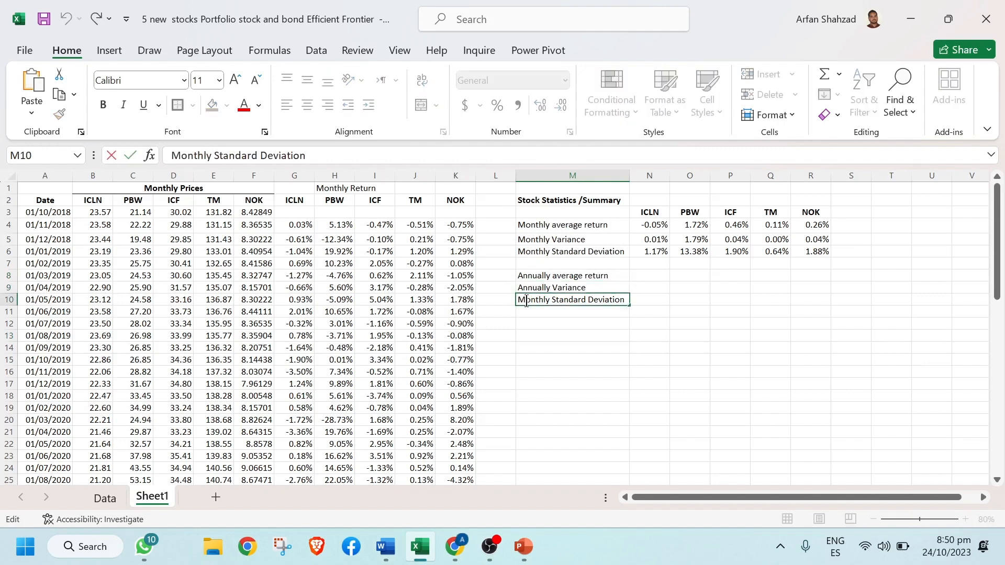
key("Delete")
key("Delete")
key("Delete")
key("Delete")
key("Delete")
key("Delete")
key("BackSpace")
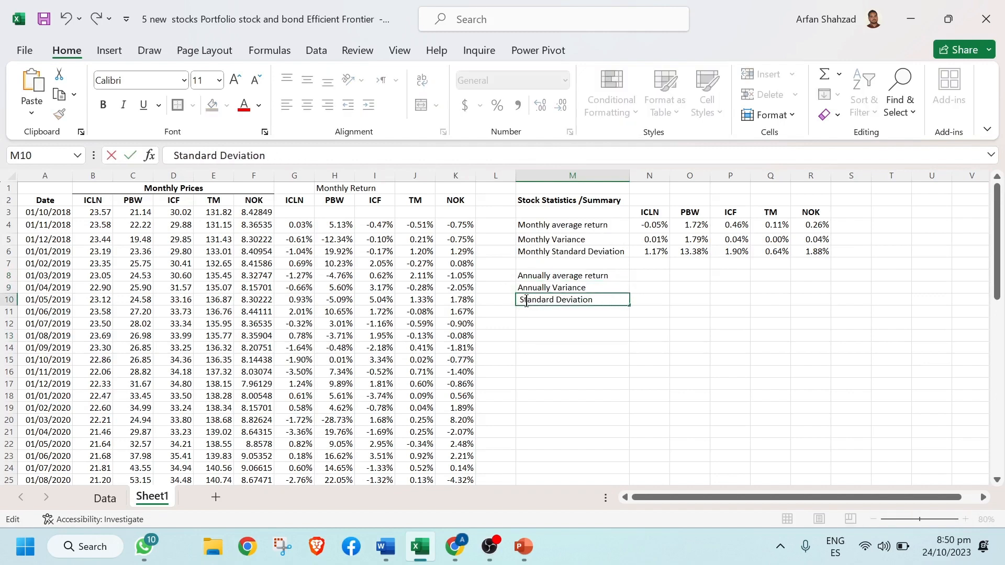
key("ctrl+v")
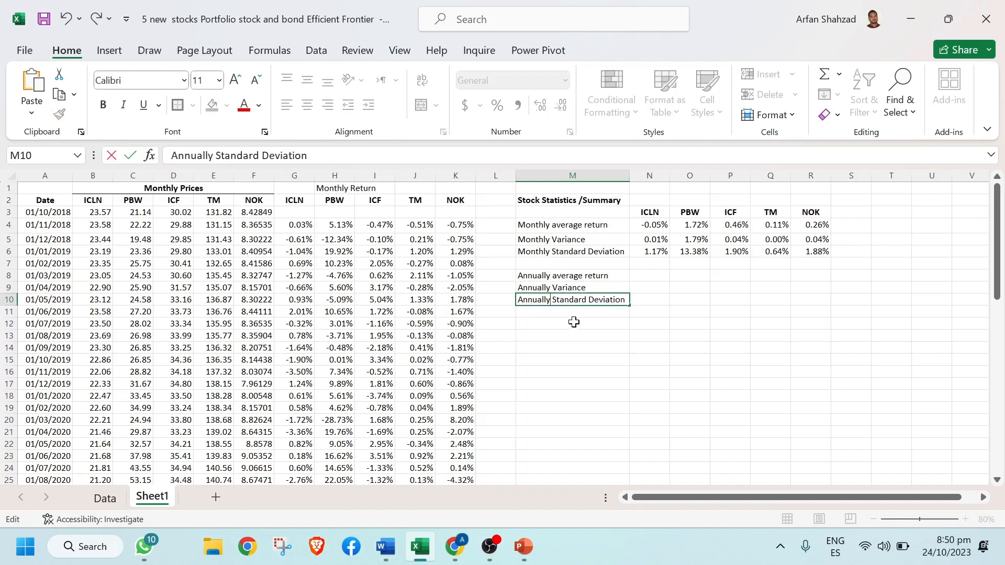
left_click(574, 322)
left_click(637, 278)
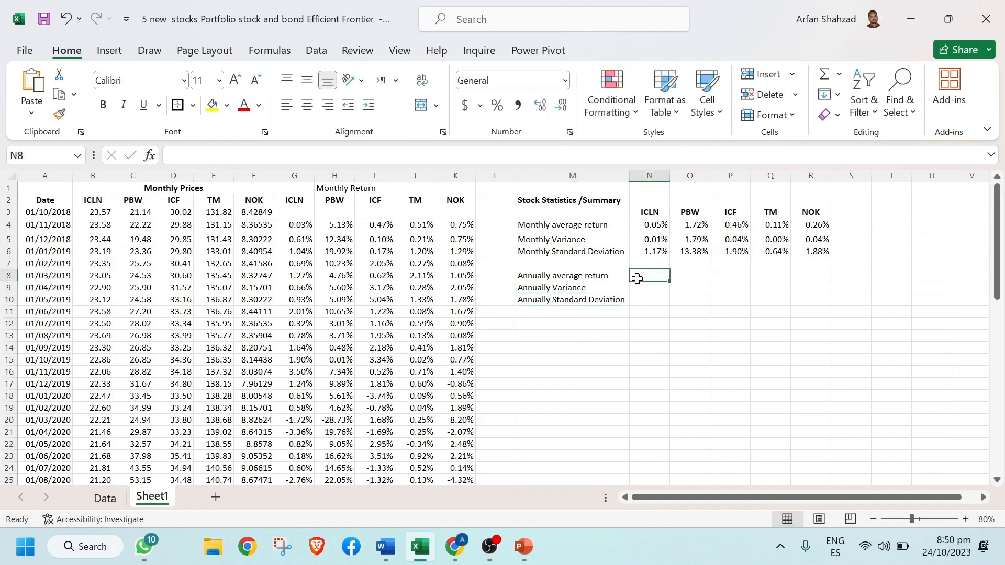
type("=")
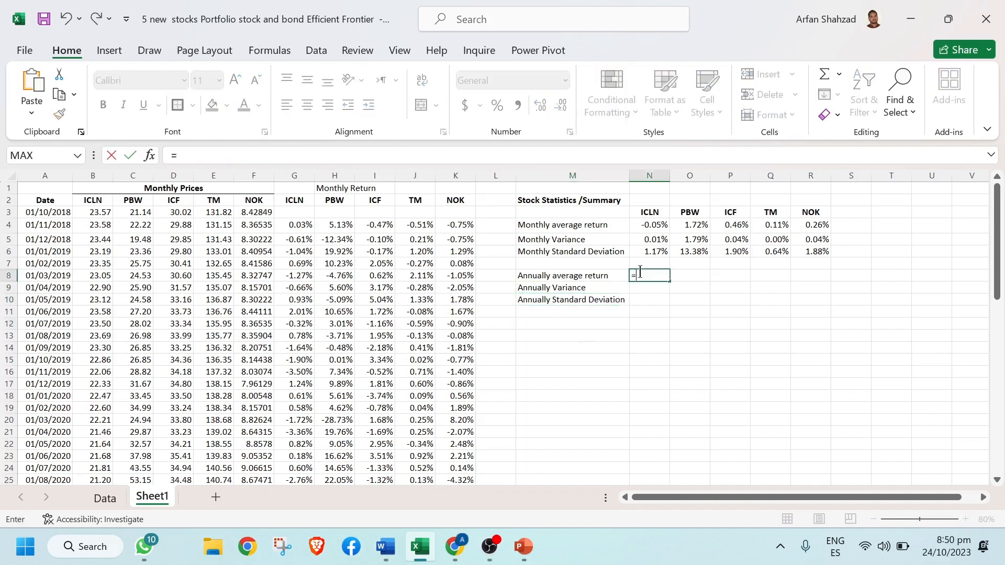
key("Escape")
- Enter the heading "Monthly" in N2 above the stock names, with N2:R2 selected
left_click(656, 203)
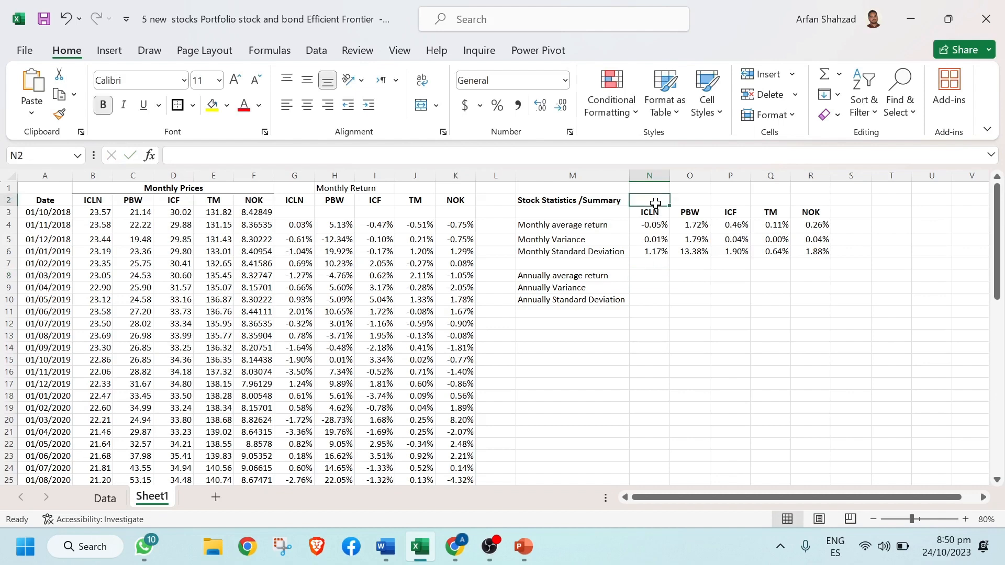
left_click(555, 203)
left_click_drag(656, 200, 799, 200)
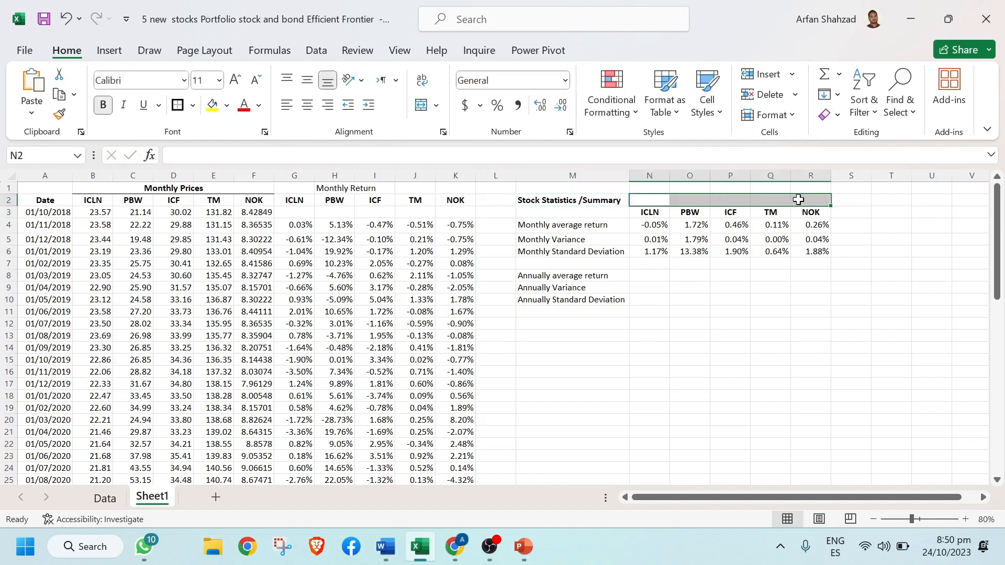
type("Monthly")
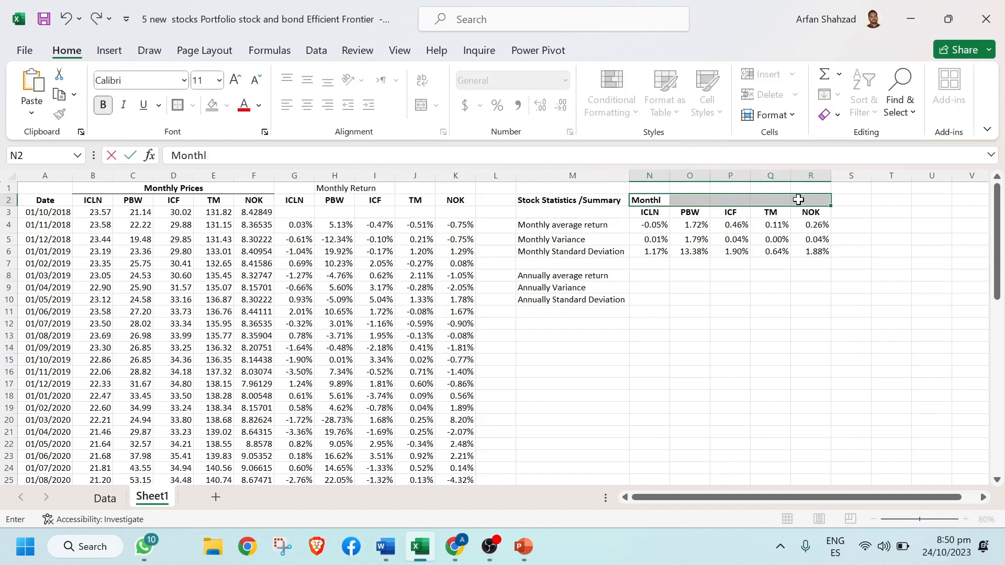
- Set the horizontal alignment of N2:R2 to Center Across Selection for the "Monthly" heading
right_click(695, 201)
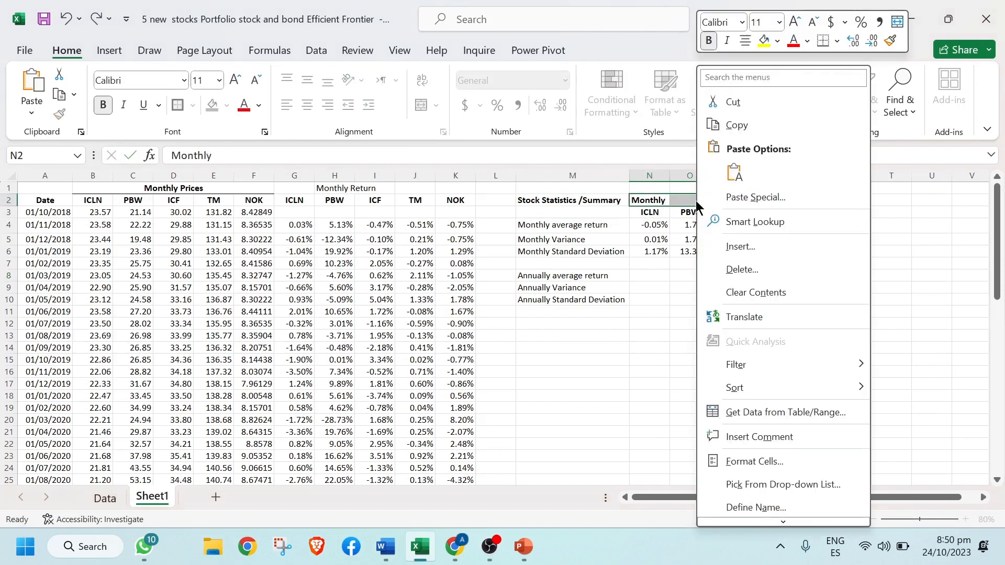
left_click(775, 462)
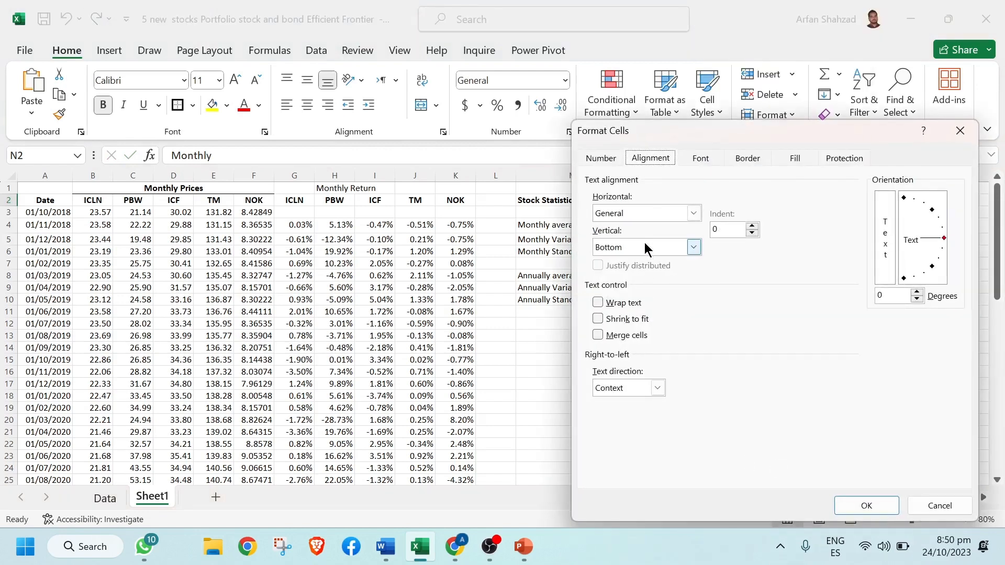
left_click(645, 217)
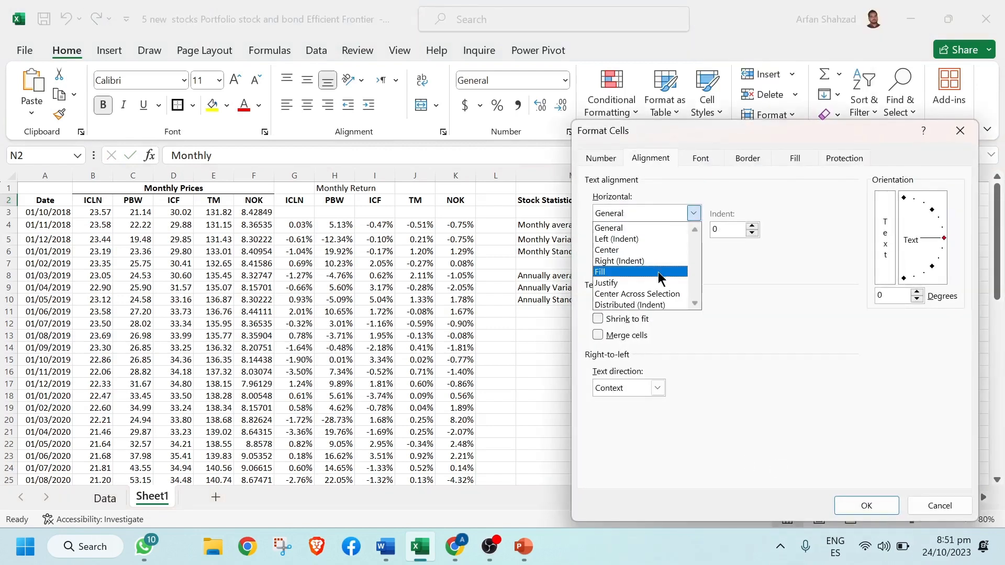
left_click(674, 294)
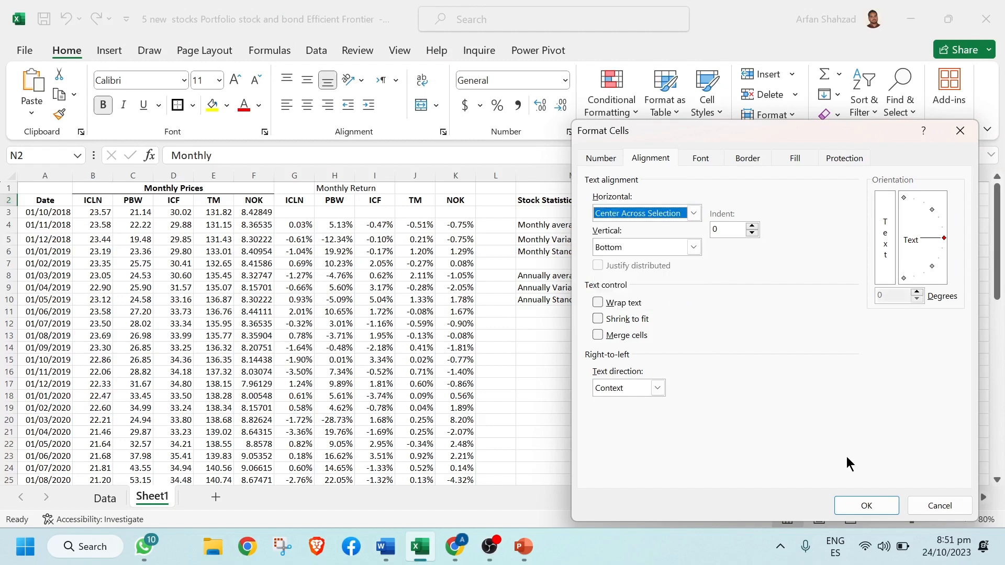
left_click(885, 500)
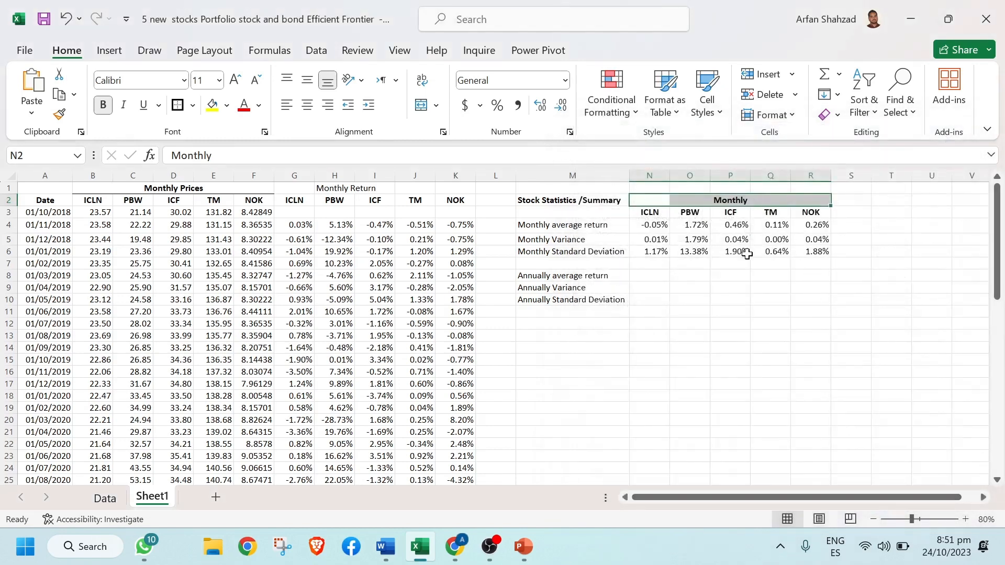
- Enter the heading "Annual" in N7 above the annual statistics, with N7:R7 selected
left_click_drag(655, 265, 805, 264)
right_click(805, 264)
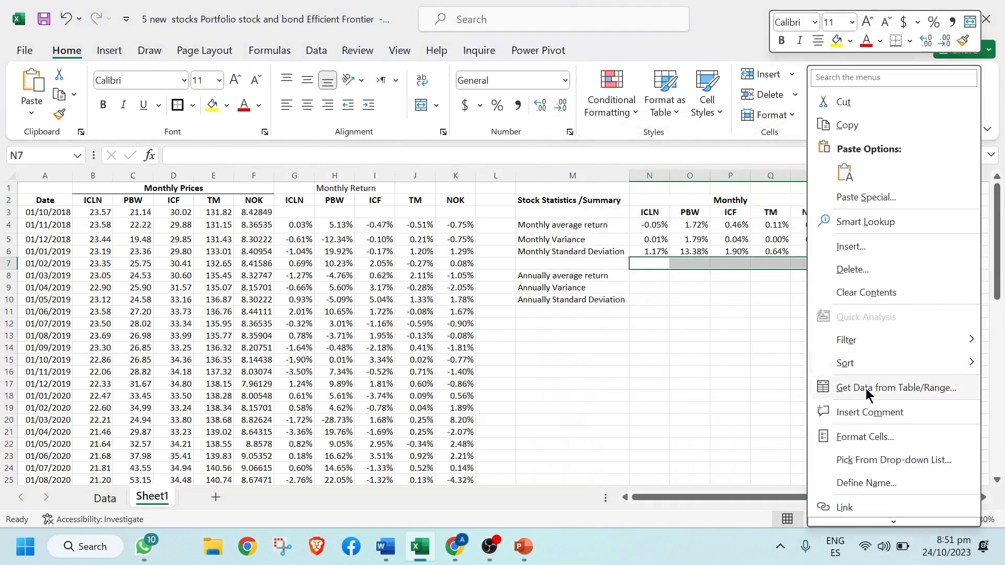
left_click(878, 435)
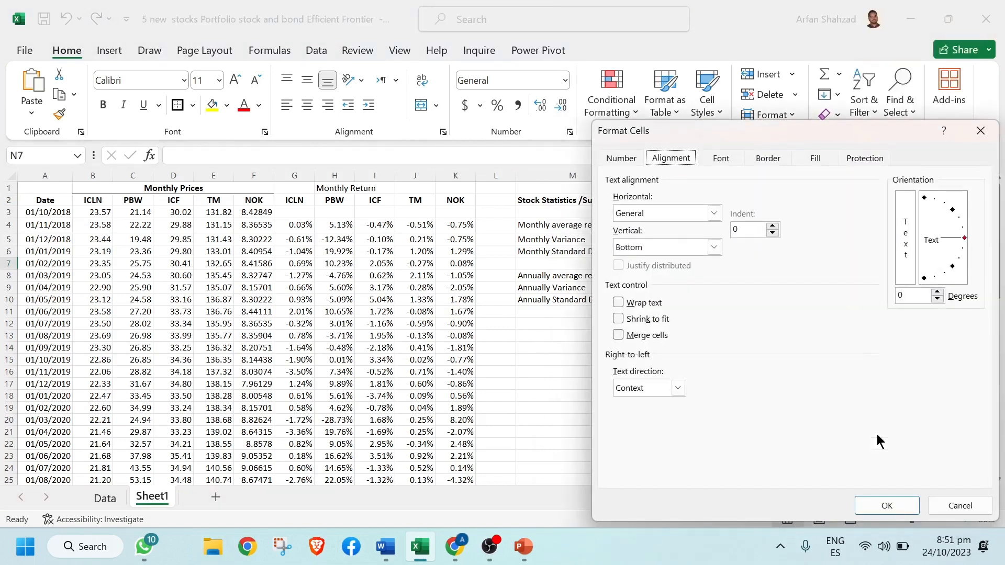
key("ctrl+shift+Tab")
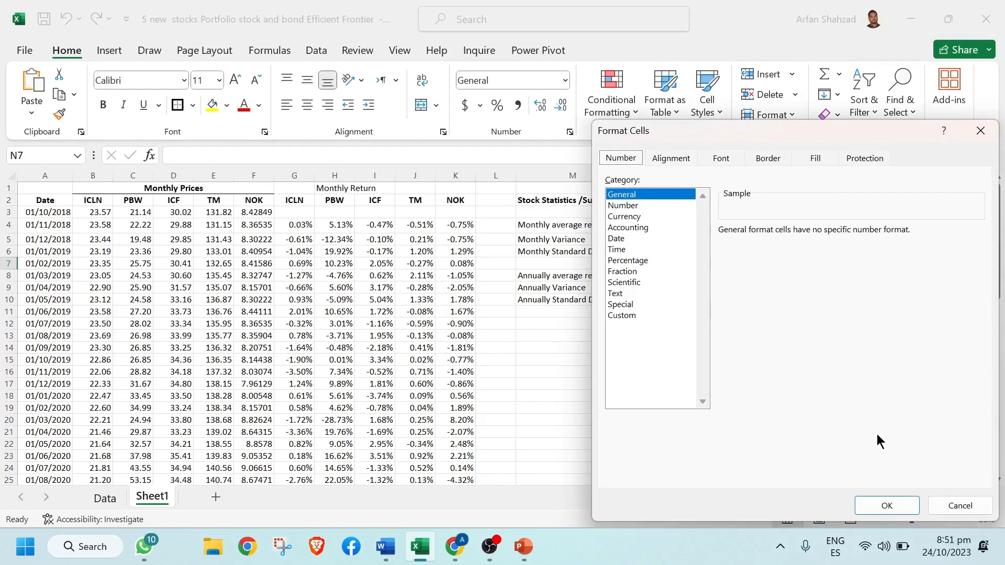
key("Escape")
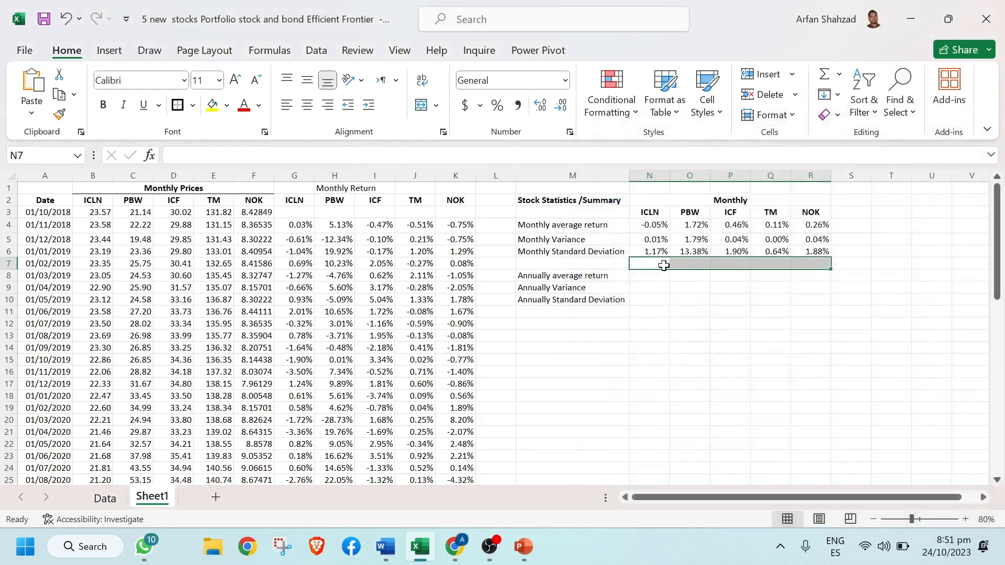
type("An")
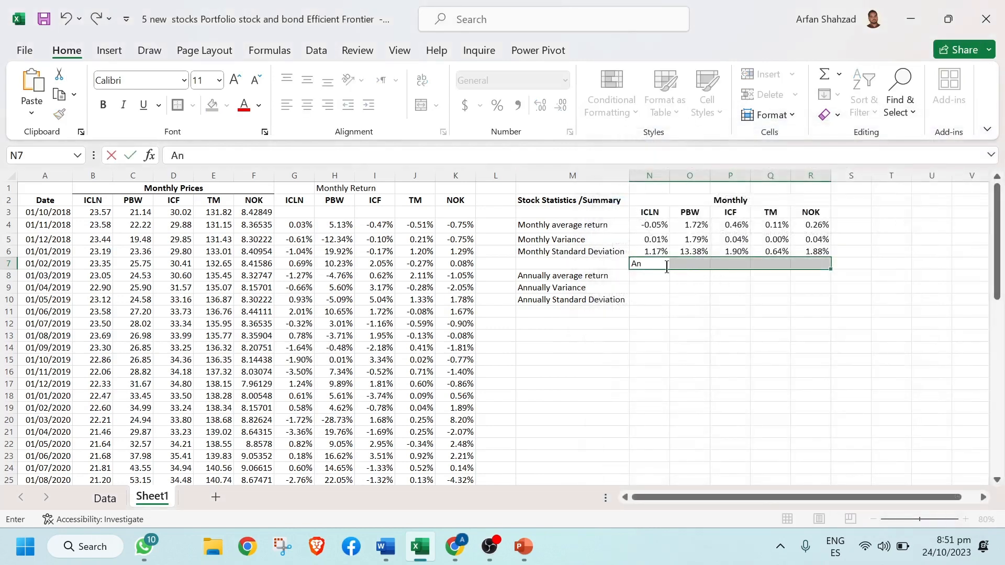
type("nual")
right_click(658, 266)
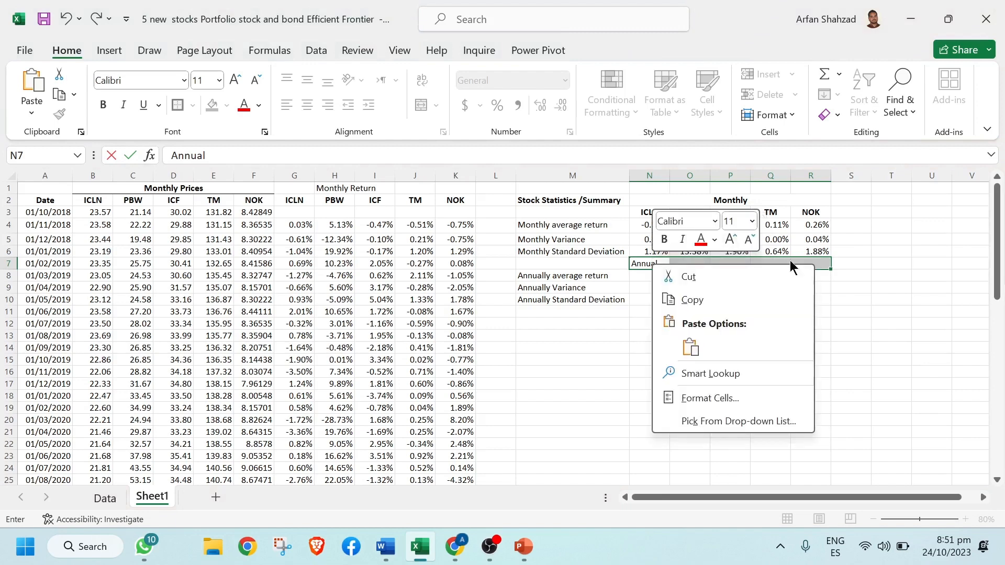
left_click(746, 400)
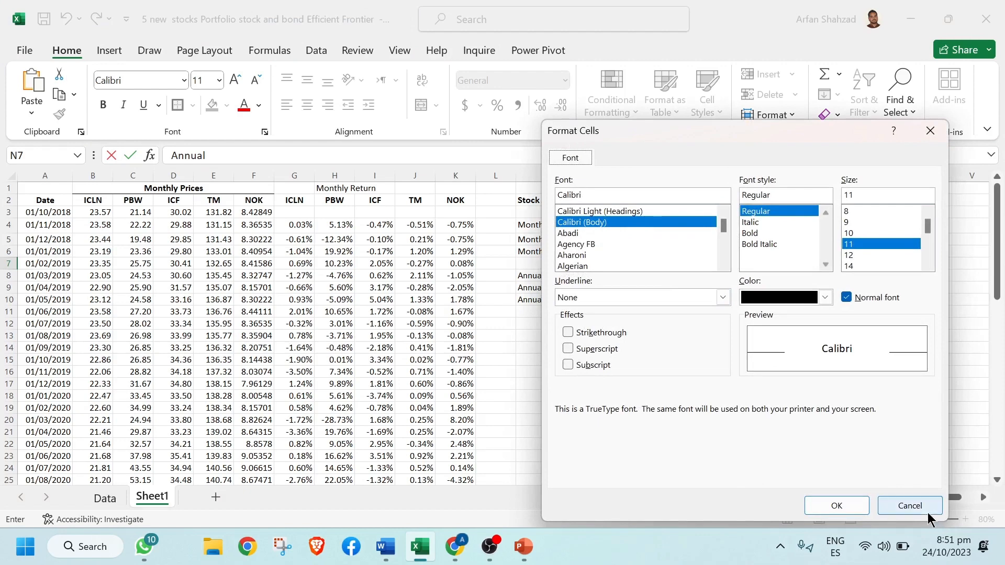
left_click(909, 506)
- Set the horizontal alignment of N7:R7 to Center Across Selection and make the "Annual" heading bold
left_click(831, 366)
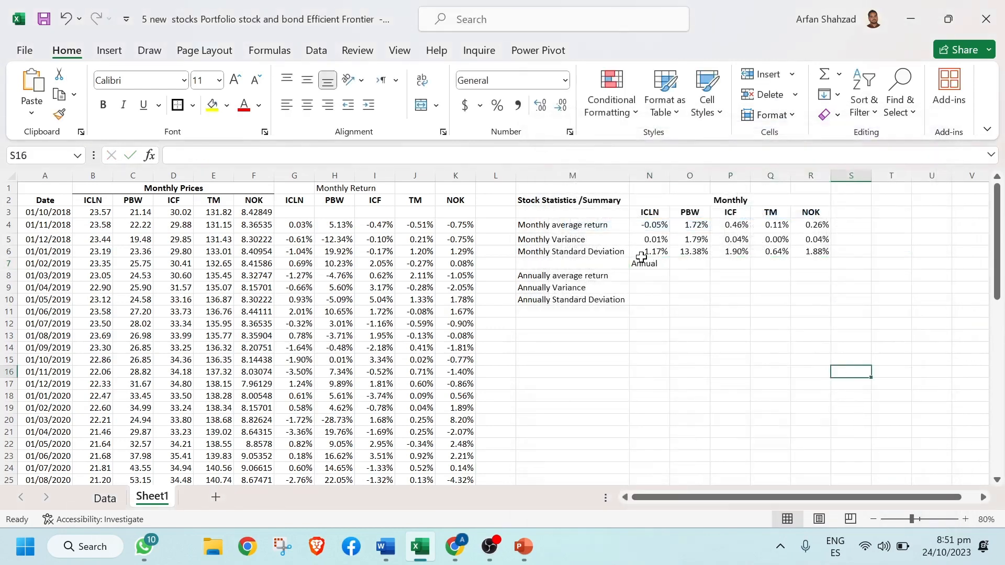
left_click_drag(644, 263, 796, 264)
right_click(796, 264)
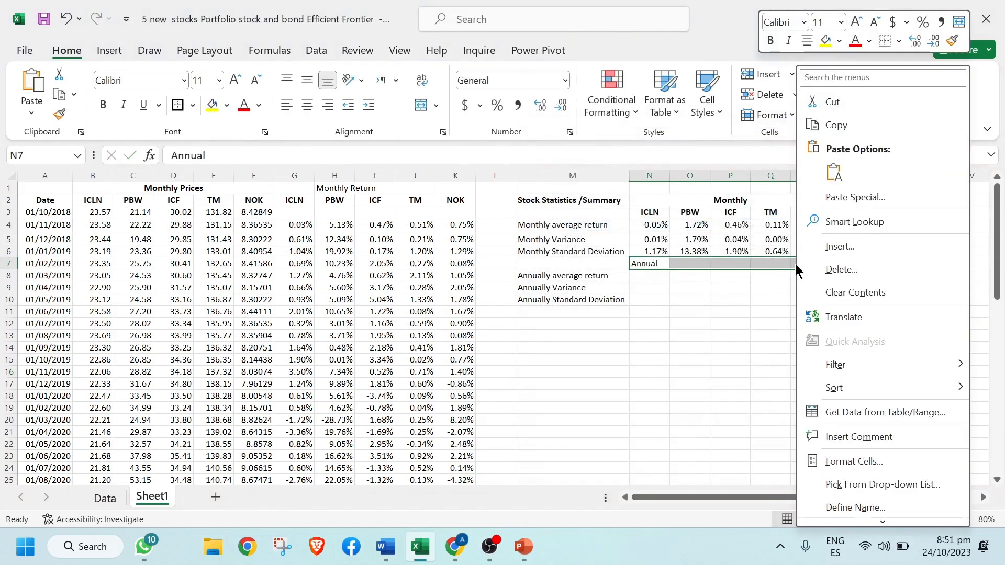
left_click(883, 460)
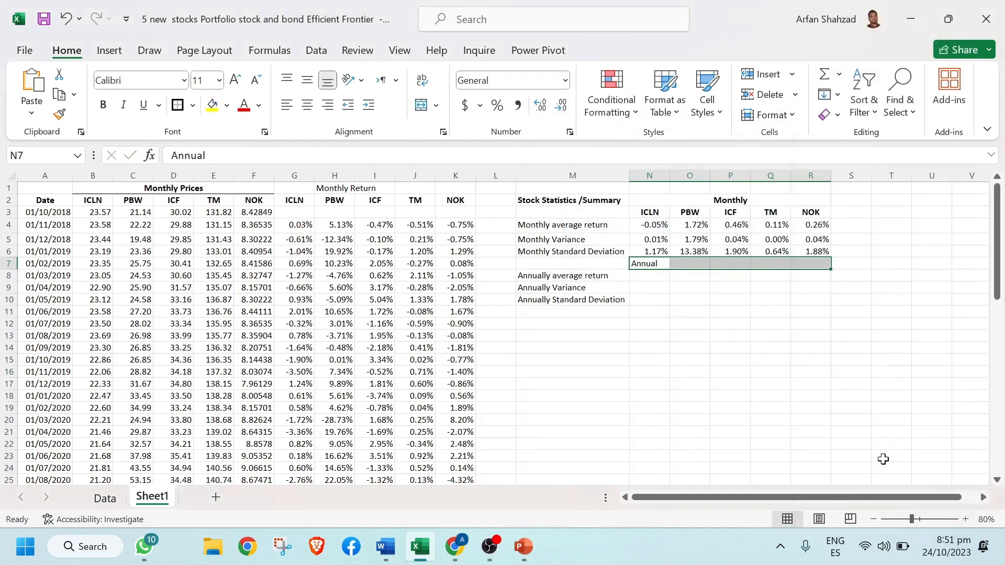
left_click(621, 158)
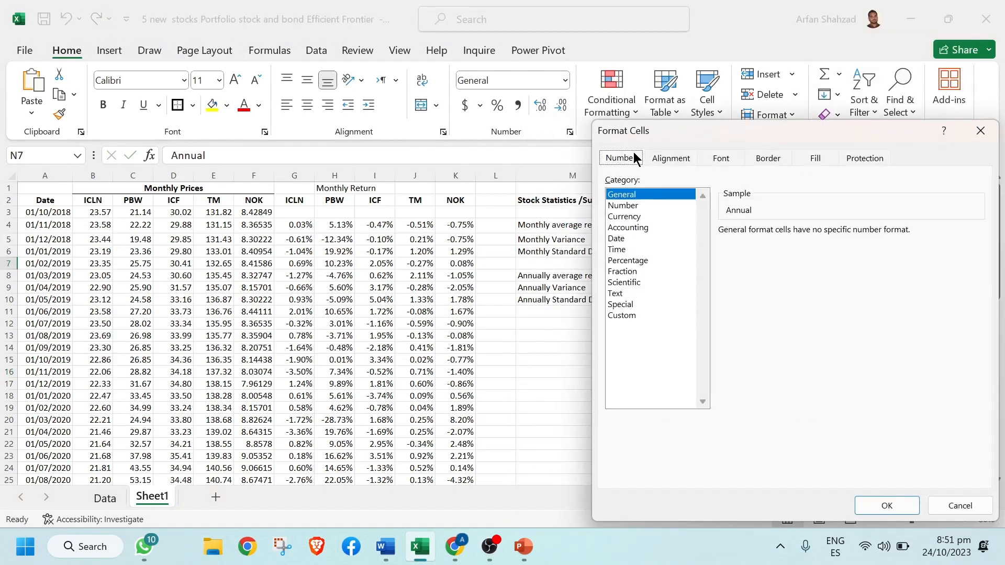
left_click(662, 161)
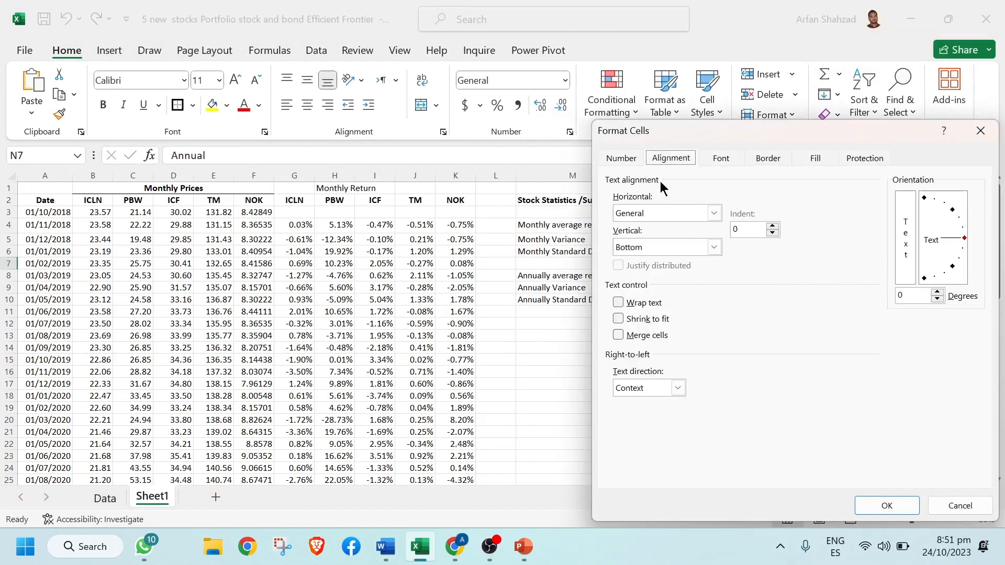
left_click(664, 211)
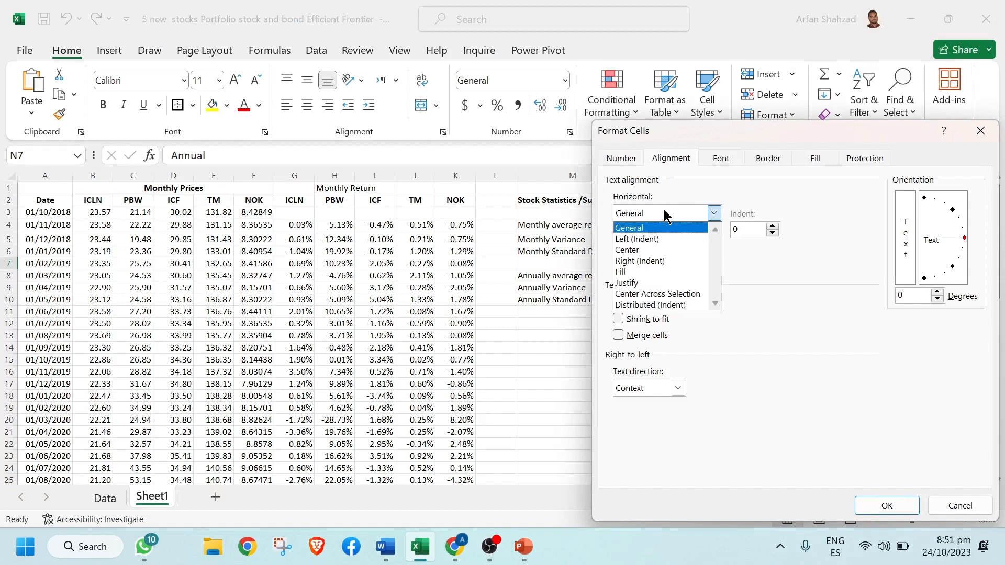
left_click(678, 294)
left_click(894, 506)
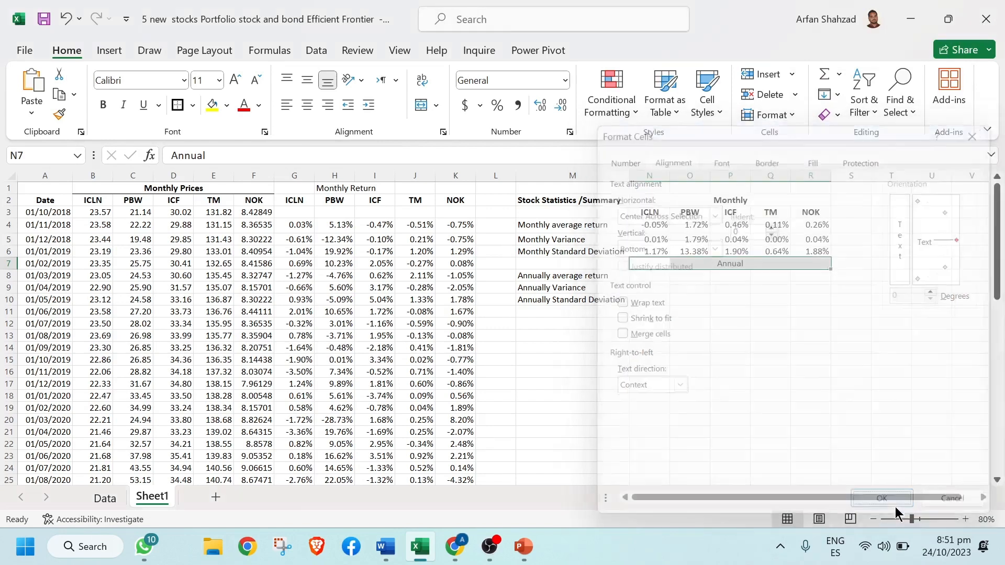
key("ctrl+b")
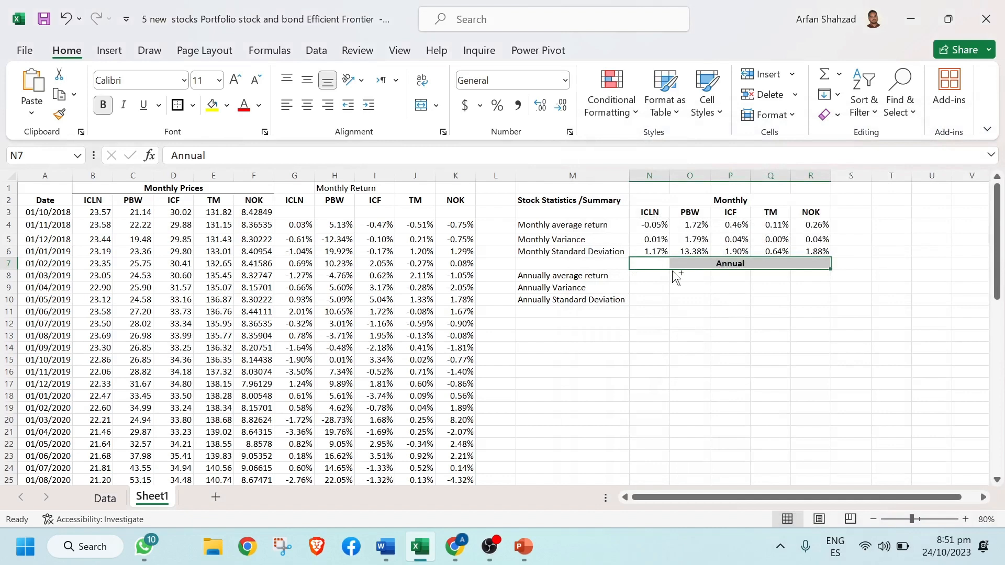
- Calculate the annual average return in N8 with =N4*12 and copy the formula across to R8
left_click(645, 276)
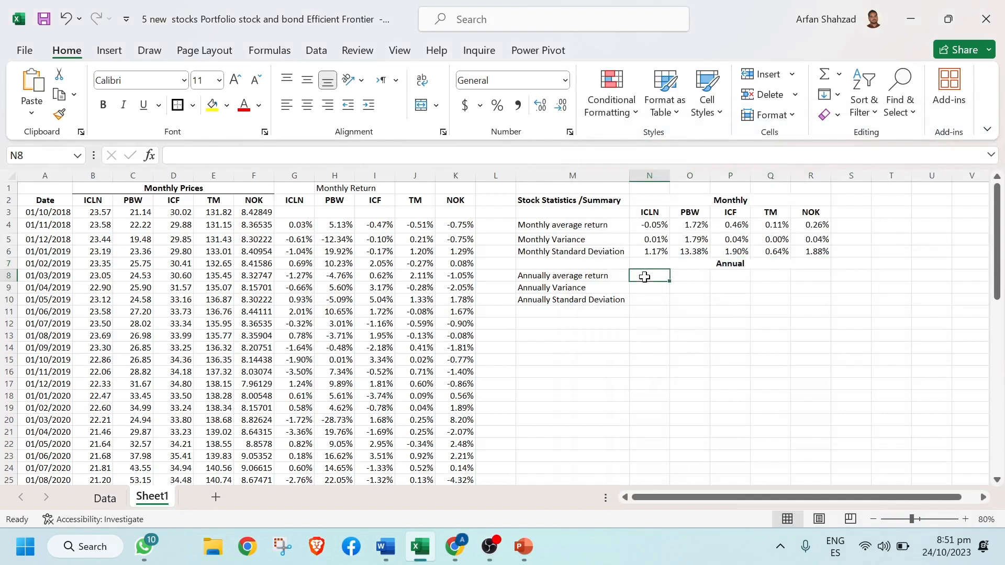
type("=")
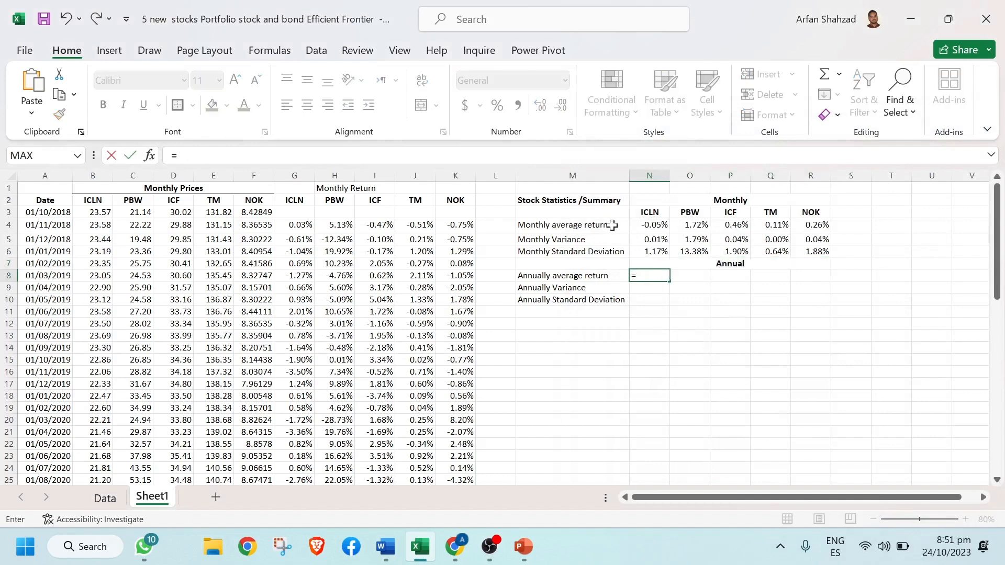
left_click(657, 226)
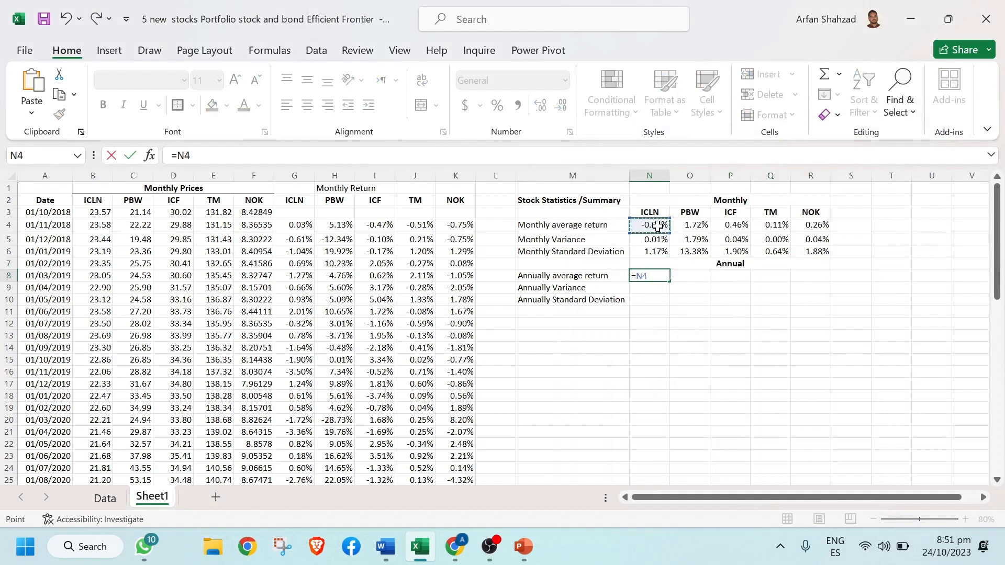
type("*12")
key("Return")
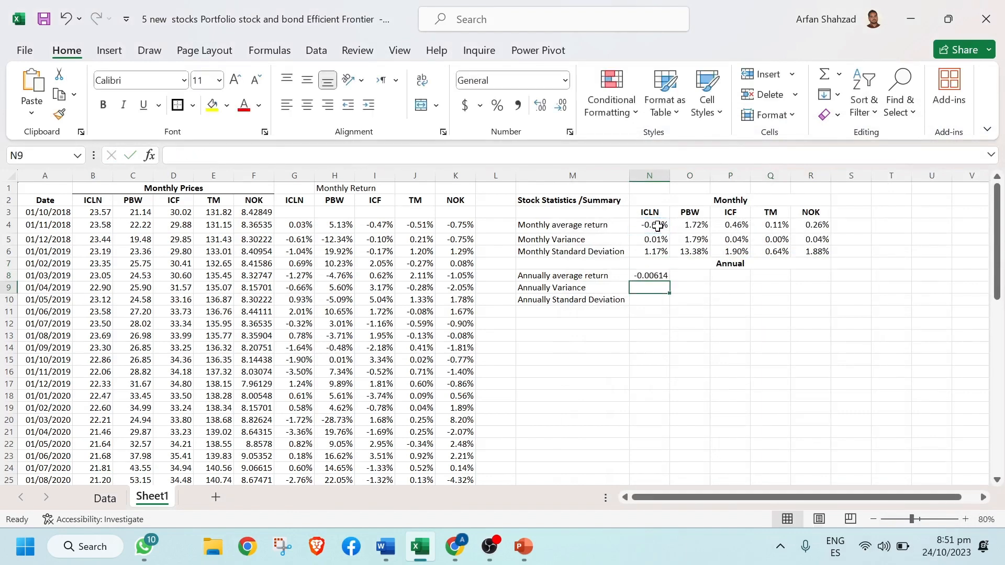
left_click(663, 275)
left_click_drag(672, 281, 823, 277)
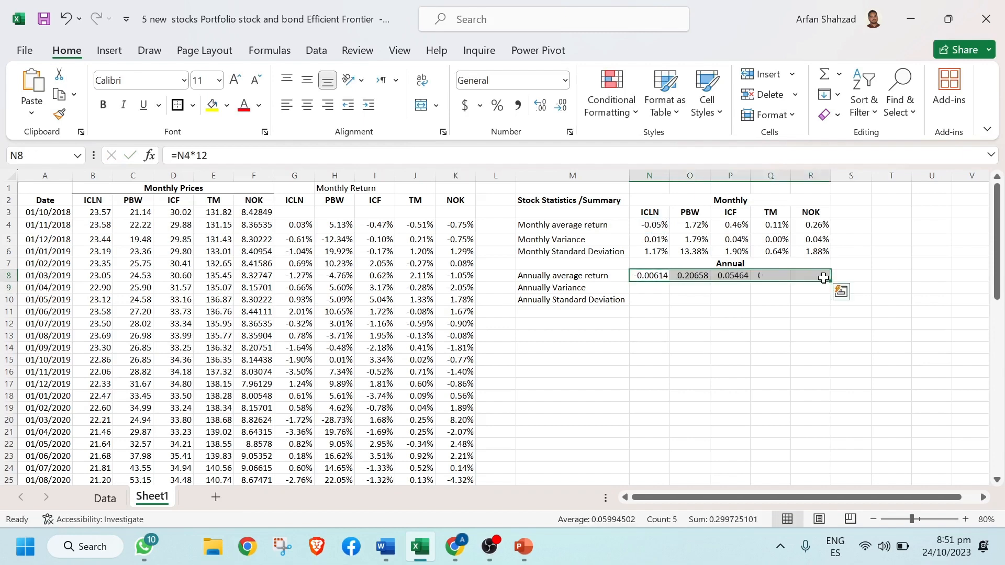
- Check the cell references of the copied annual average return formulas for PBW, ICF and TM
double_click(704, 275)
left_click(726, 276)
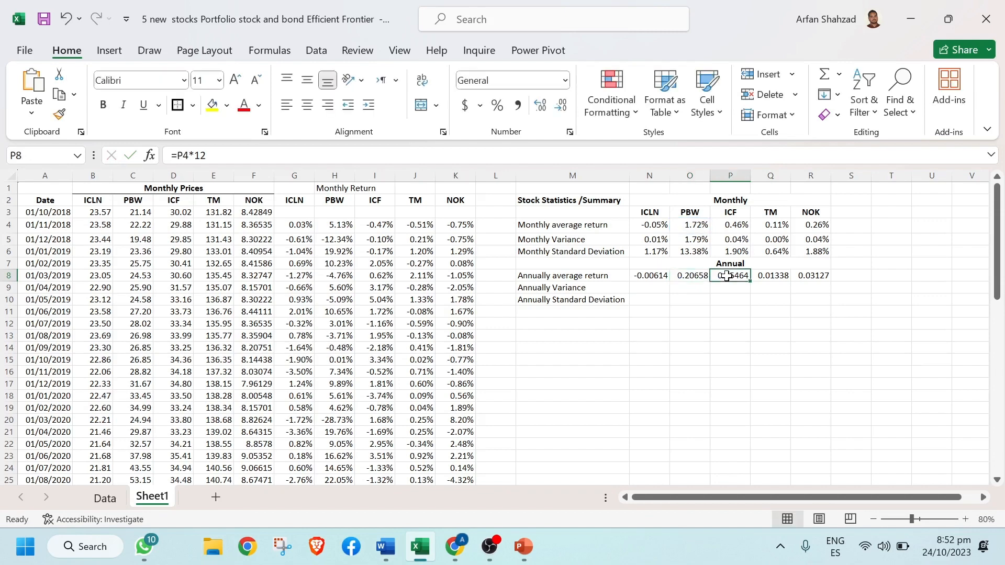
double_click(727, 276)
key("Escape")
left_click(780, 274)
double_click(780, 274)
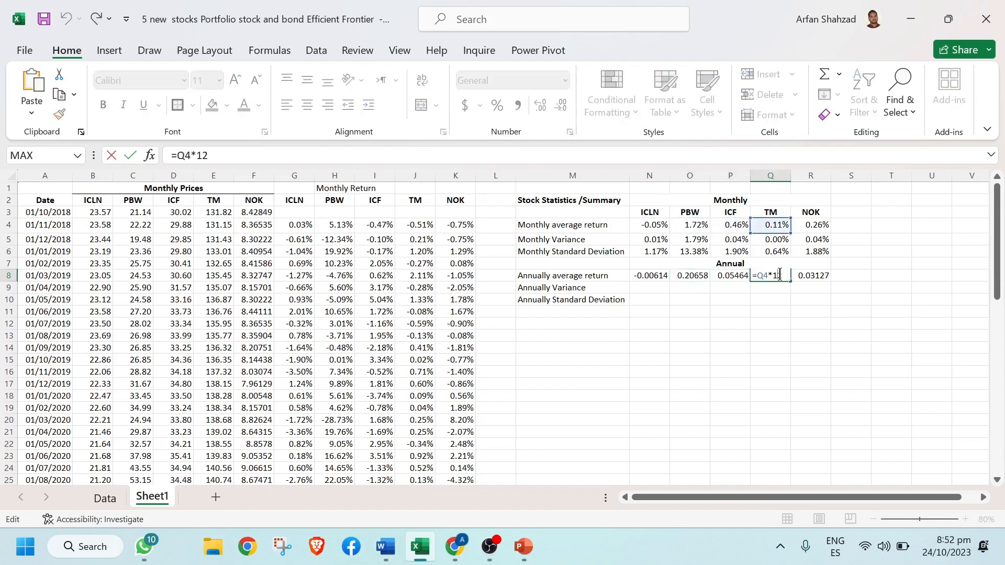
key("Escape")
- Copy the formulas in N8:R8 down through the annual variance and standard deviation rows and check the one in P10
left_click_drag(661, 277, 833, 303)
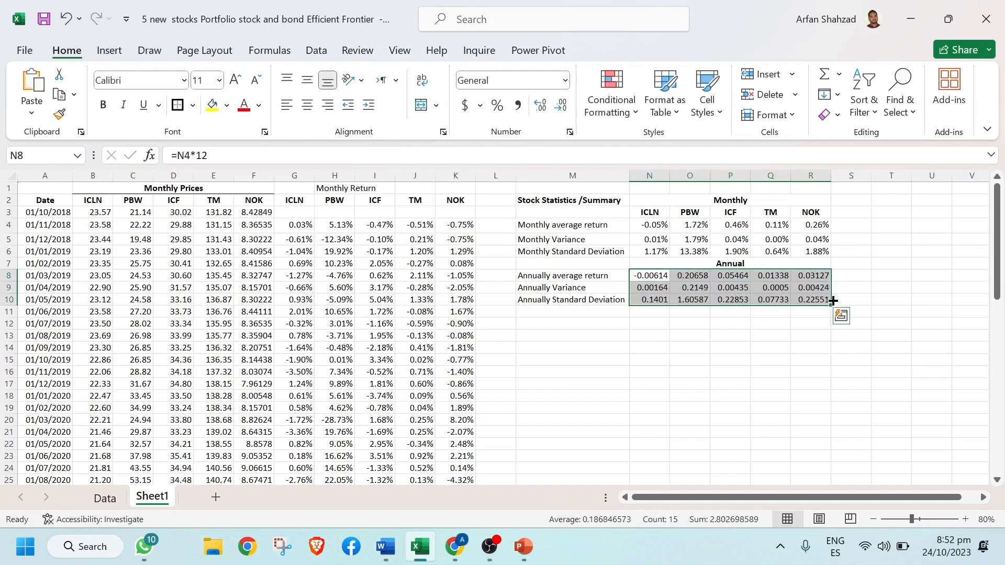
left_click(724, 300)
double_click(724, 300)
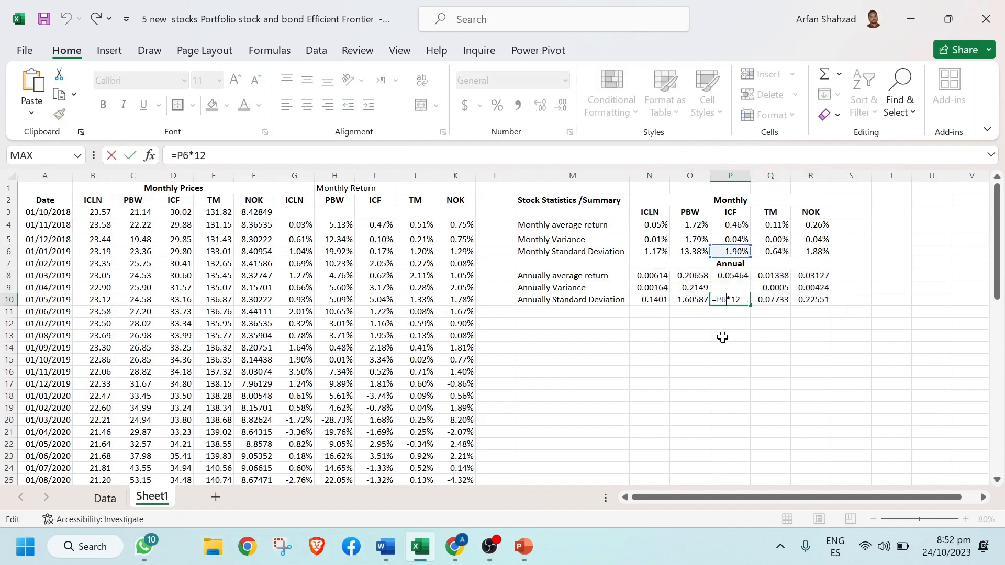
key("Escape")
- Format the annual statistics in N8:R10 as percentages with two decimal places
left_click_drag(657, 274, 814, 301)
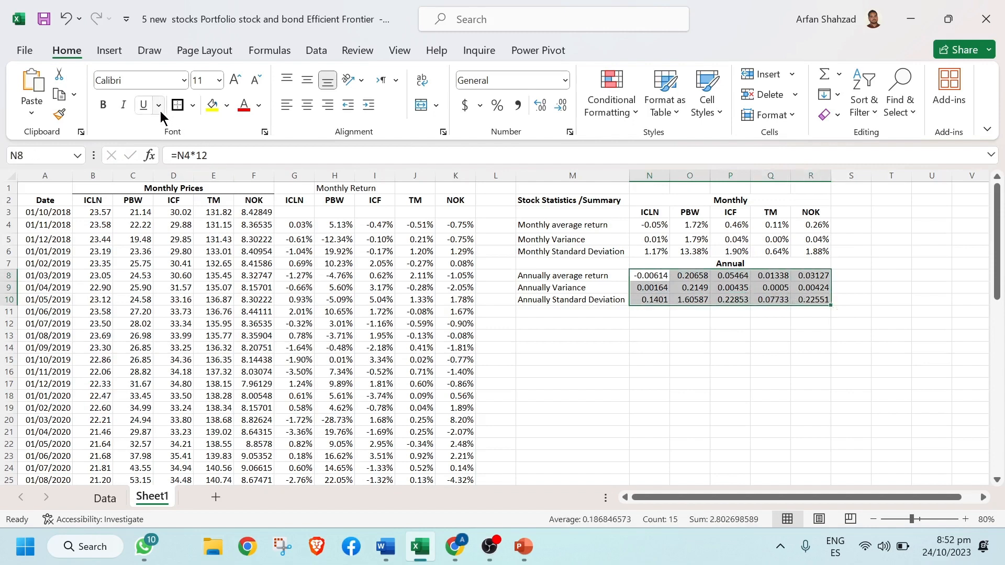
left_click(497, 105)
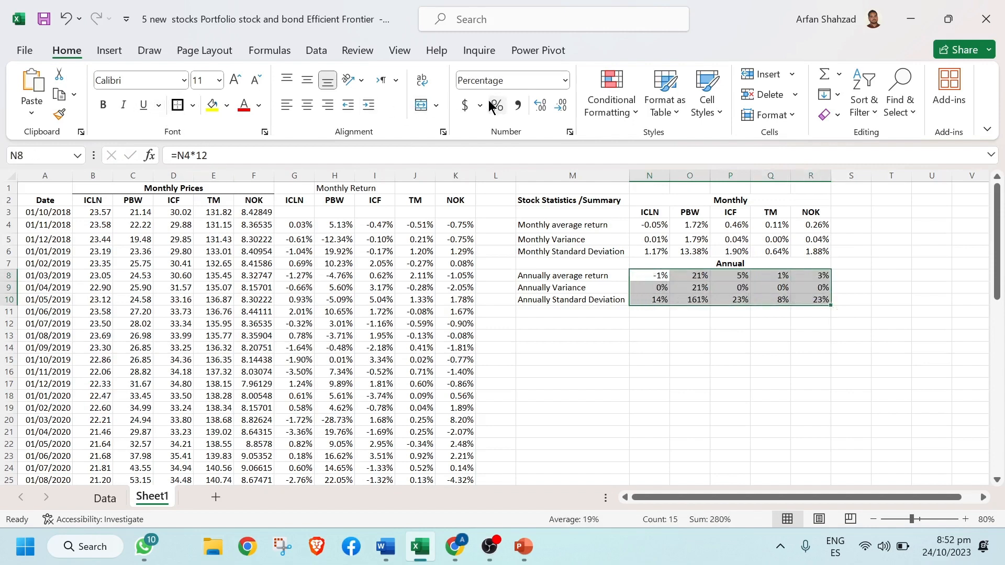
left_click(545, 108)
left_click(544, 109)
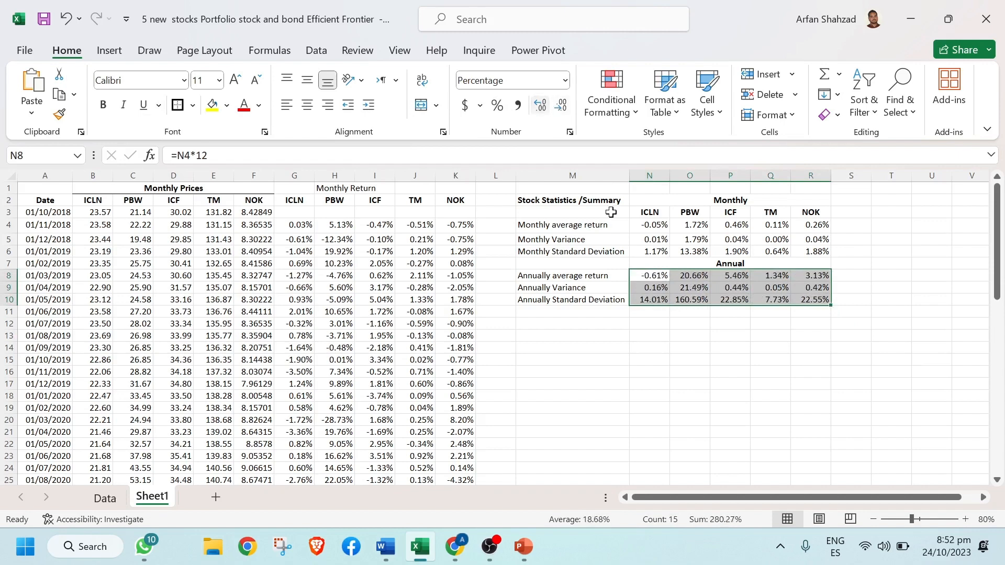
left_click(690, 336)
- Enter the heading "Monthly Excess Return" in T1
left_click(882, 189)
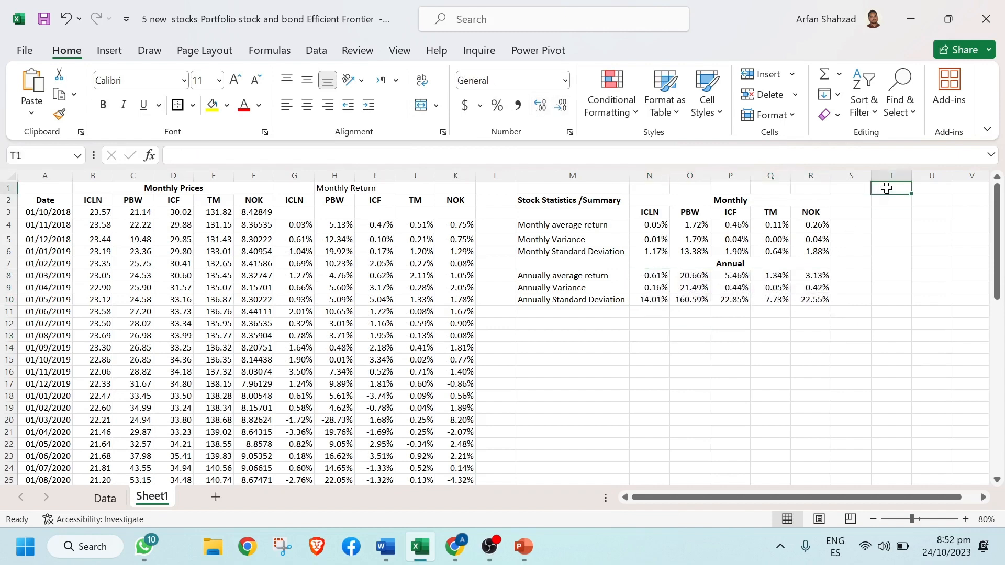
type("Monthly Excess")
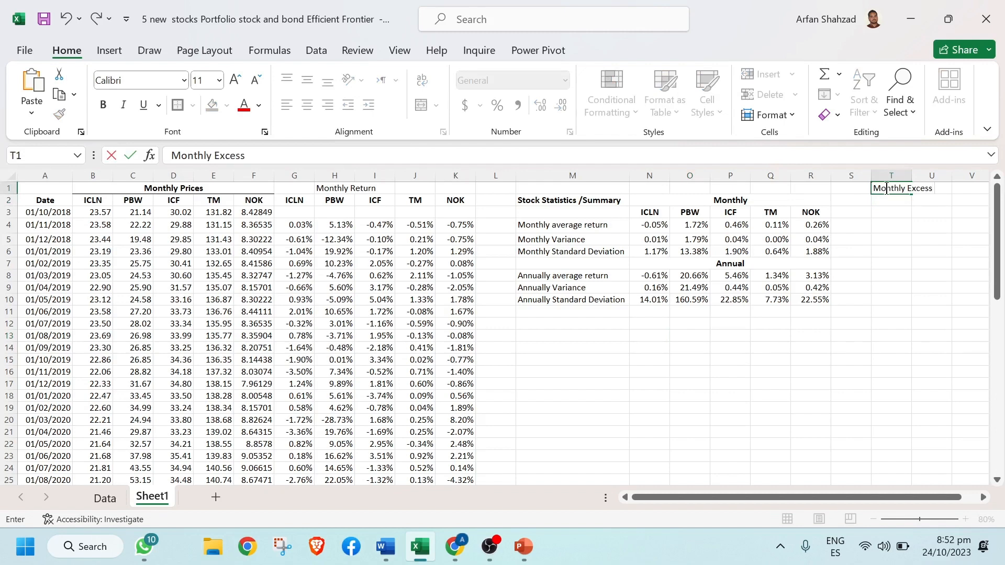
type(" Return")
key("Return")
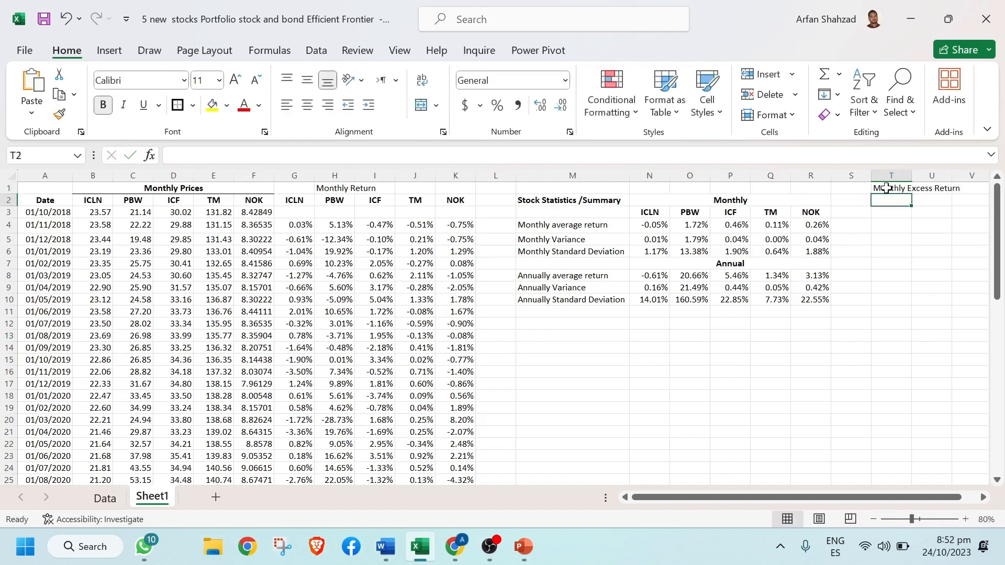
- Copy the five stock names from N3:R3 into T3:X3 under the "Monthly Excess Return" heading
key("Right")
key("Right")
key("Right")
key("Right")
key("Right")
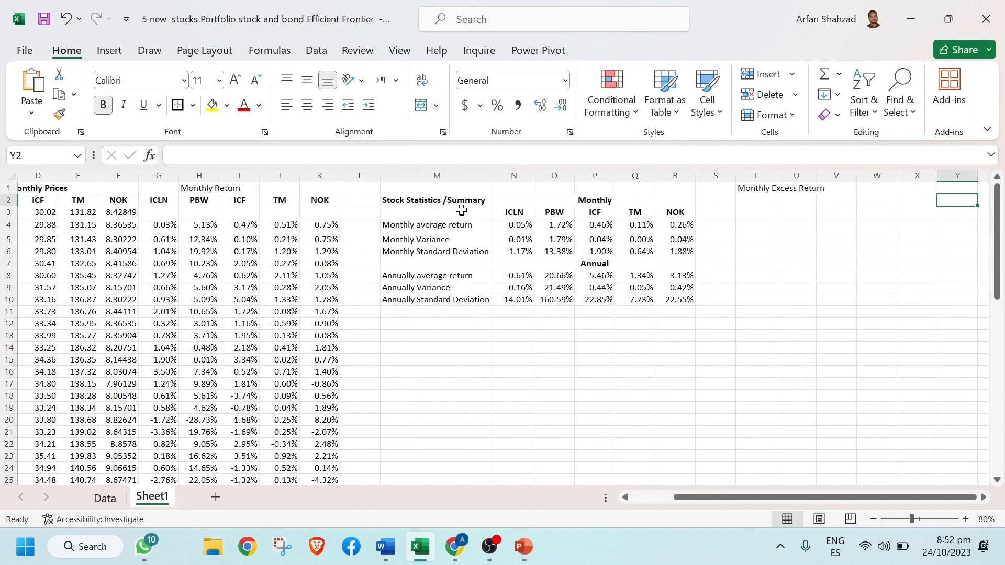
left_click_drag(516, 214, 662, 213)
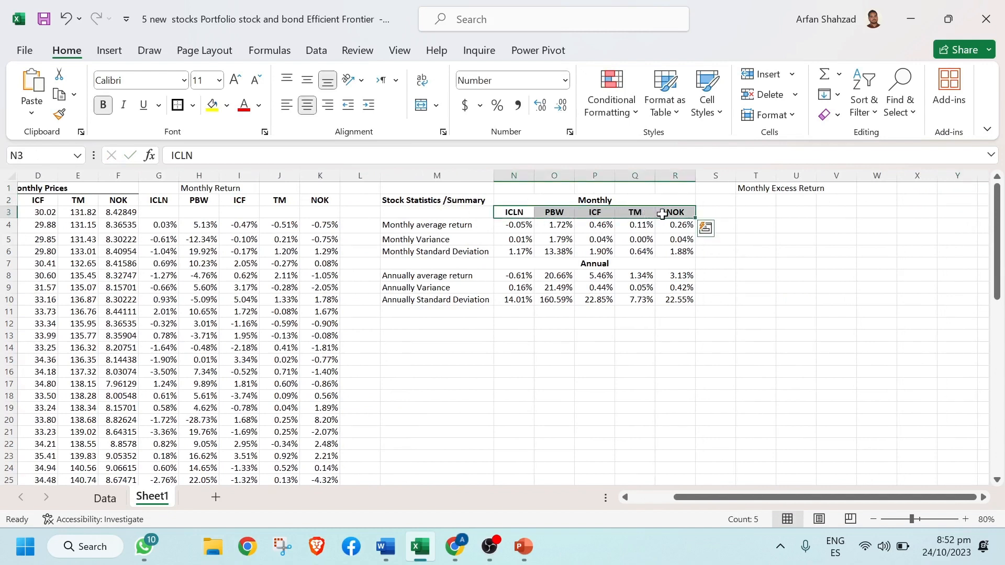
key("ctrl+c")
left_click(749, 215)
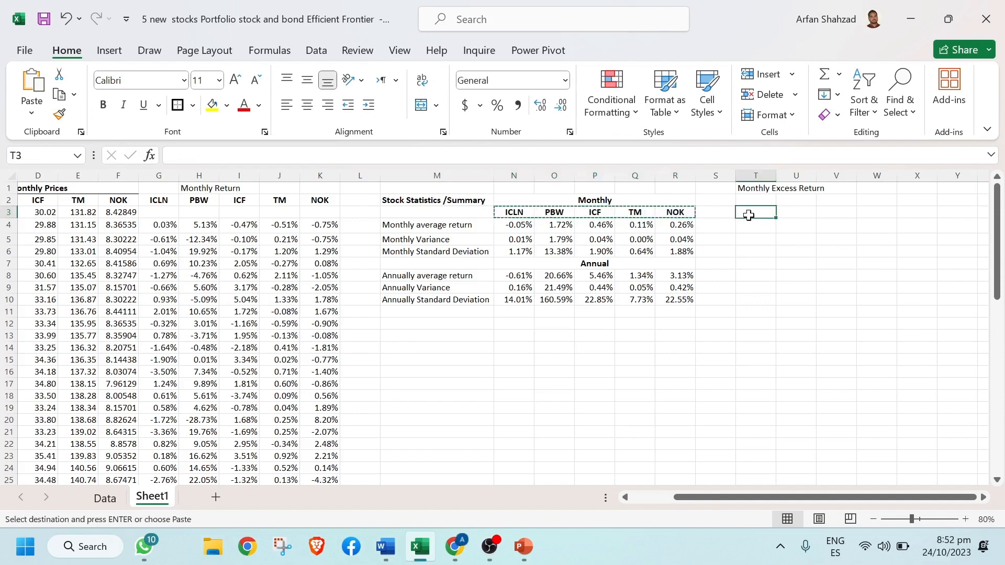
key("ctrl+v")
- Enter the ICLN excess return formula =G4-$N$4 in T4, with the monthly average return as an absolute reference
left_click(758, 229)
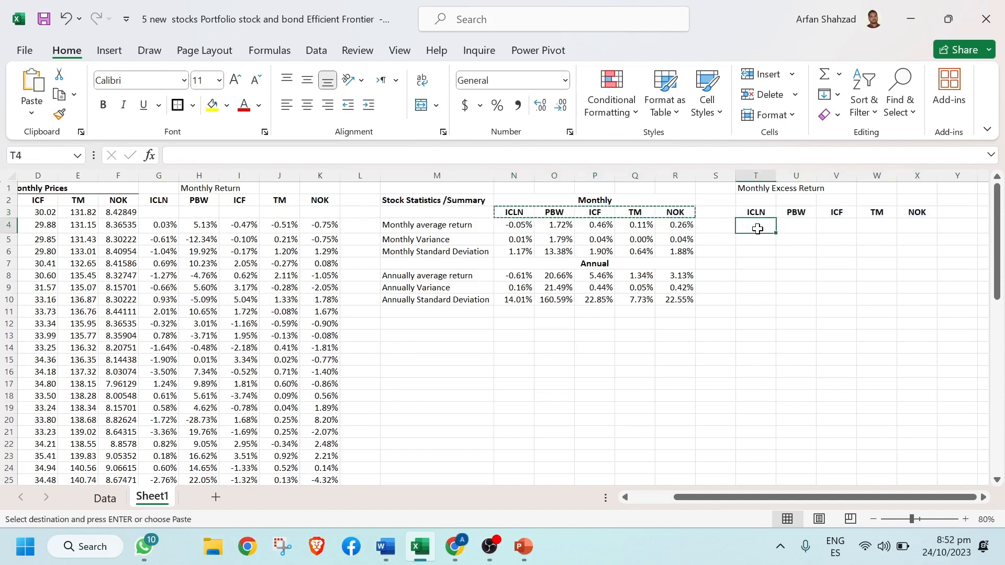
key("Escape")
type("=")
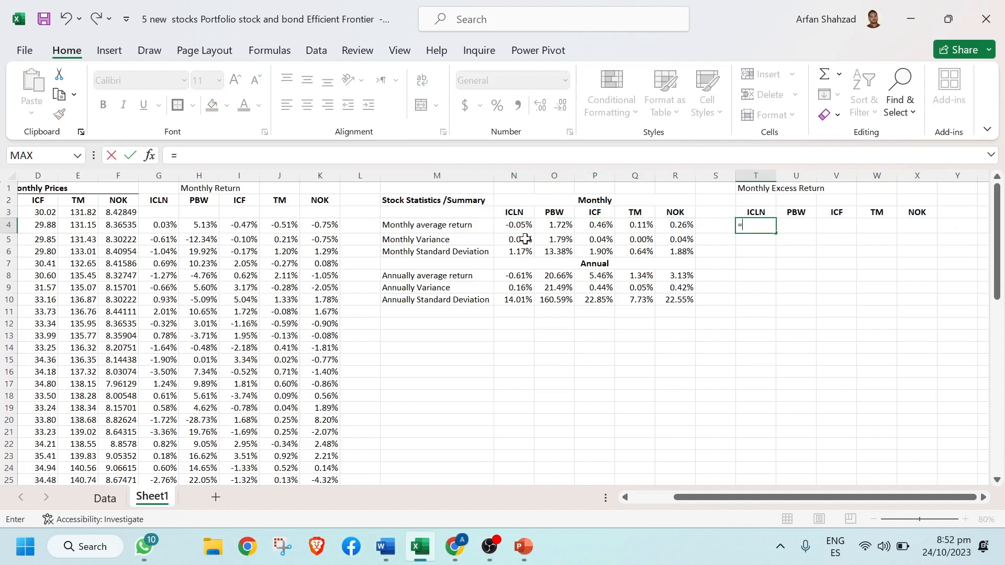
left_click(163, 225)
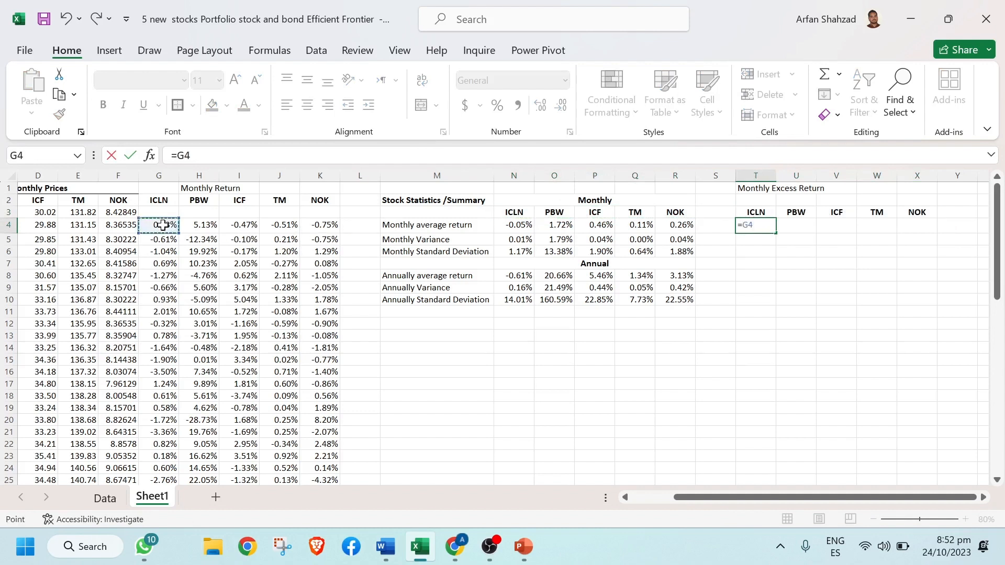
type("-")
left_click(521, 222)
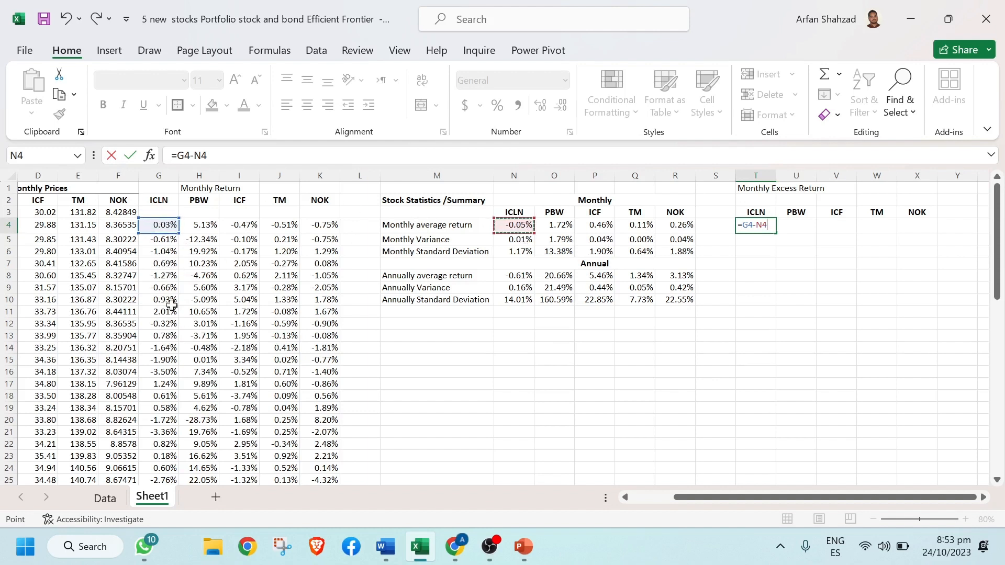
double_click(759, 225)
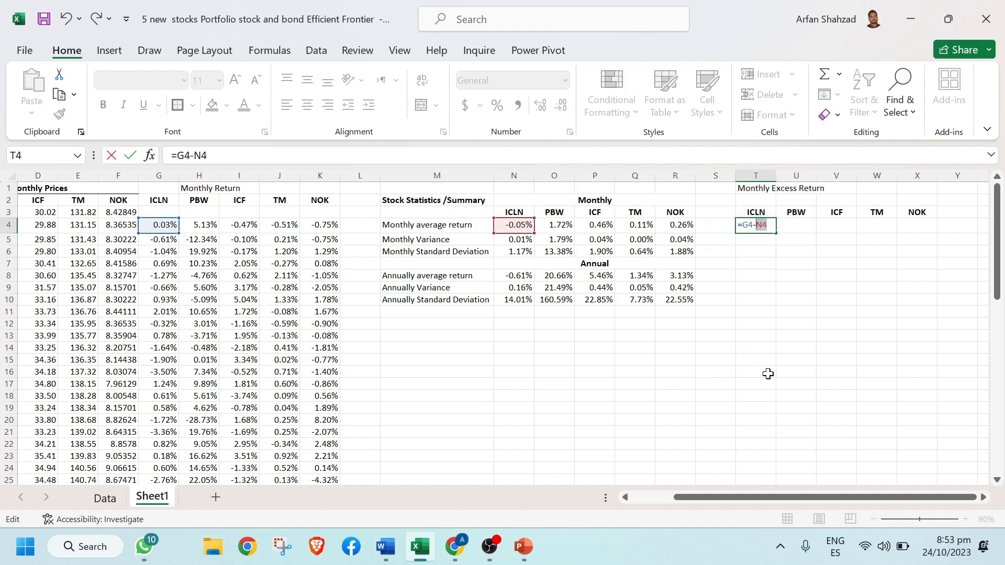
key("F4")
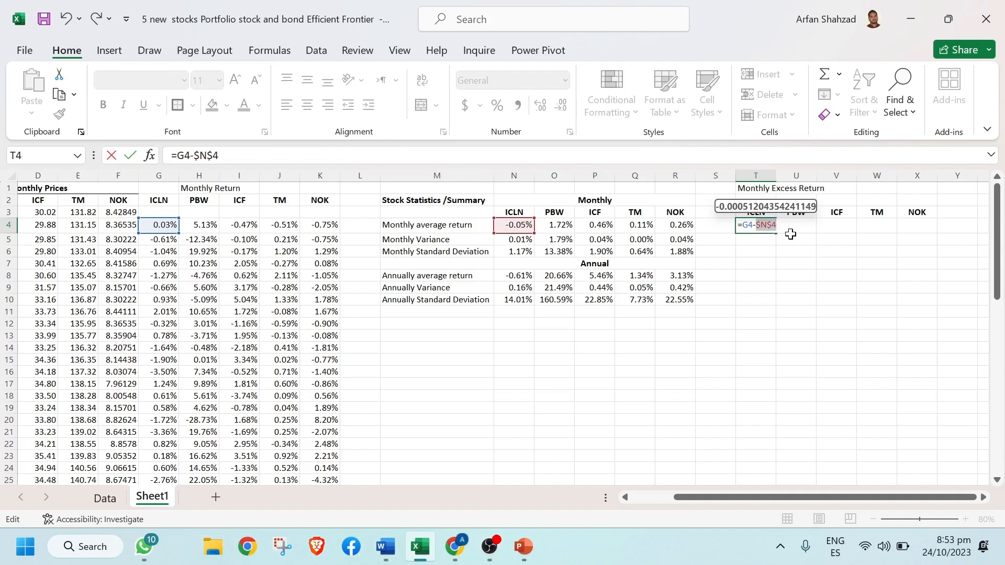
key("Return")
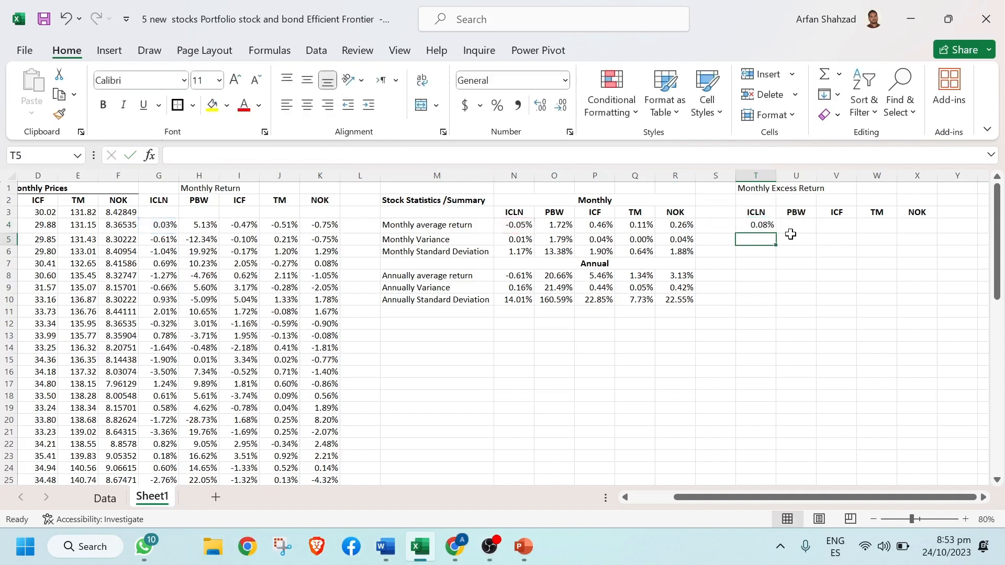
- Copy the ICLN excess return formula in T4 down through T21
left_click(759, 224)
left_click_drag(775, 233, 773, 438)
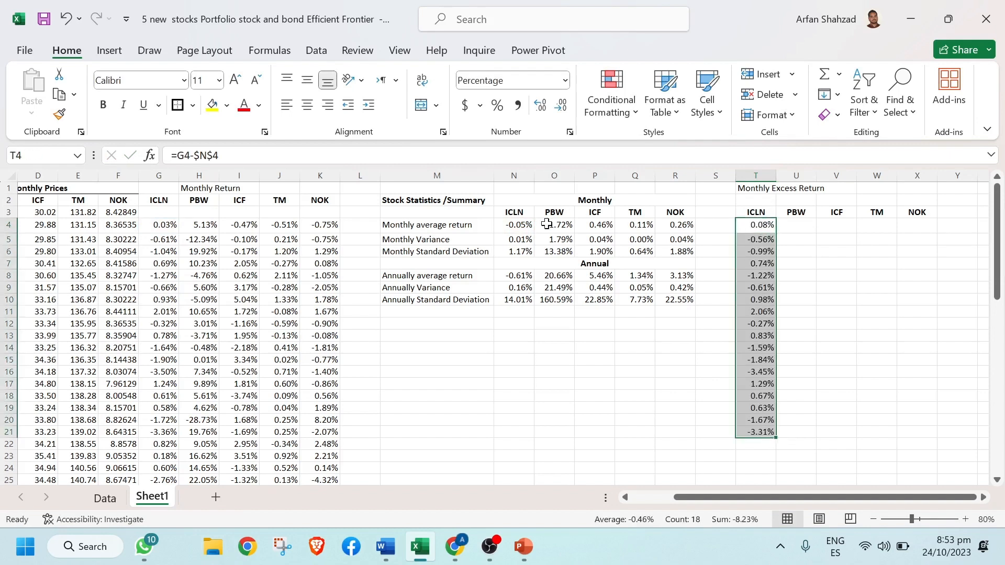
key("ctrl+Down")
- Check the cell references in the copied ICLN excess return formulas, including those in T9 and T18
double_click(763, 286)
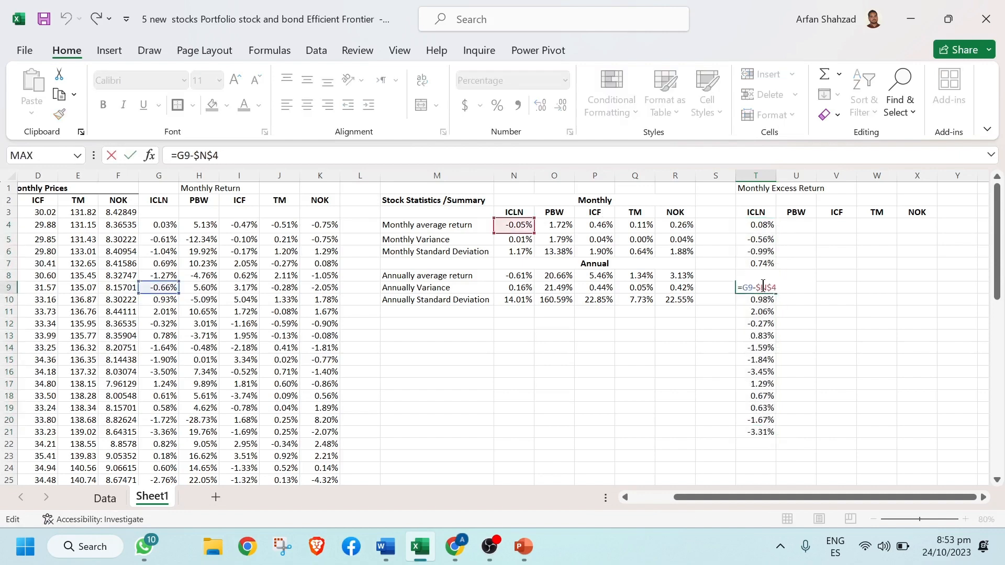
left_click(767, 372)
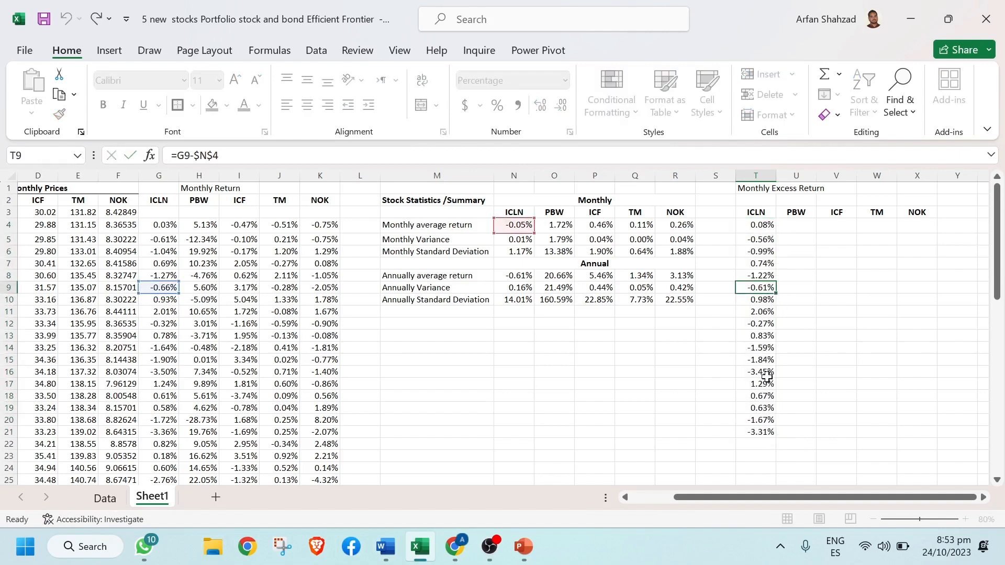
key("Down")
key("Down")
key("Down")
key("Down")
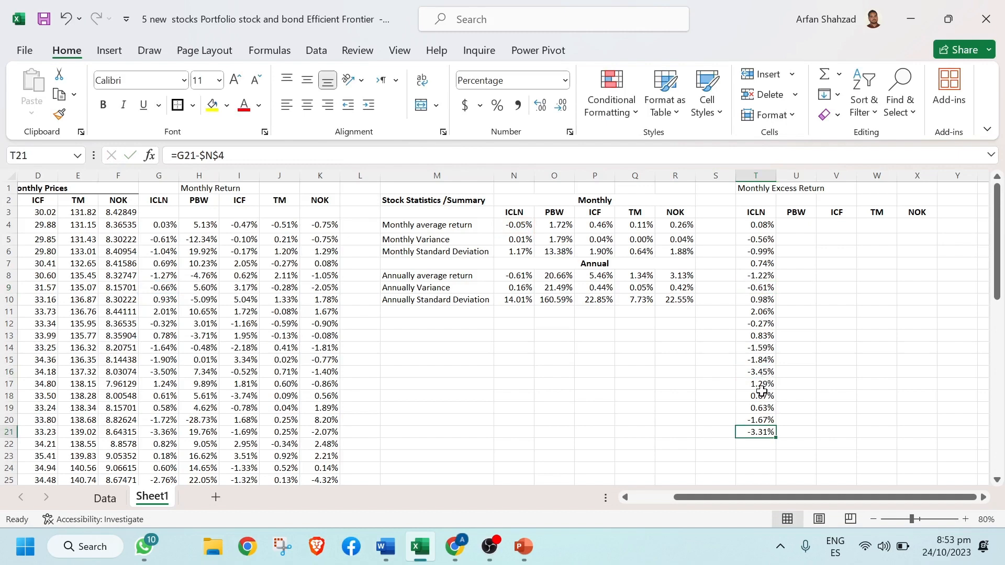
left_click(763, 397)
double_click(762, 397)
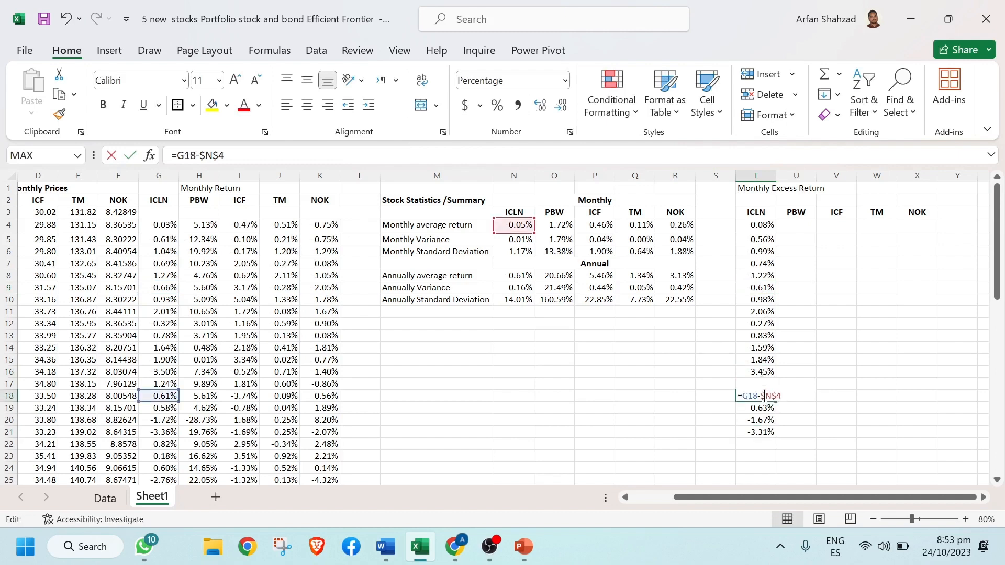
key("Escape")
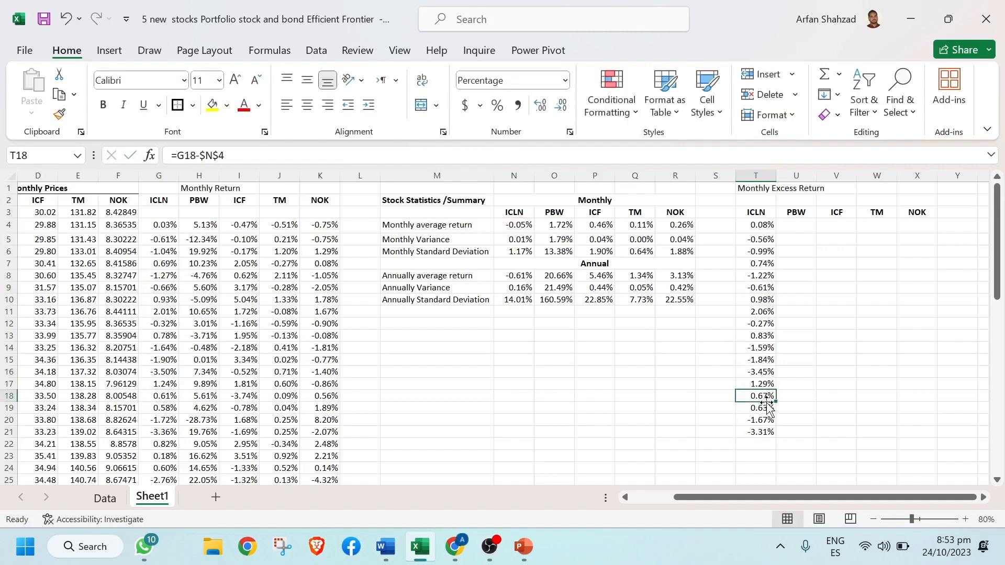
- Enter the PBW excess return formula =H4-$O$4 in U4
left_click(791, 226)
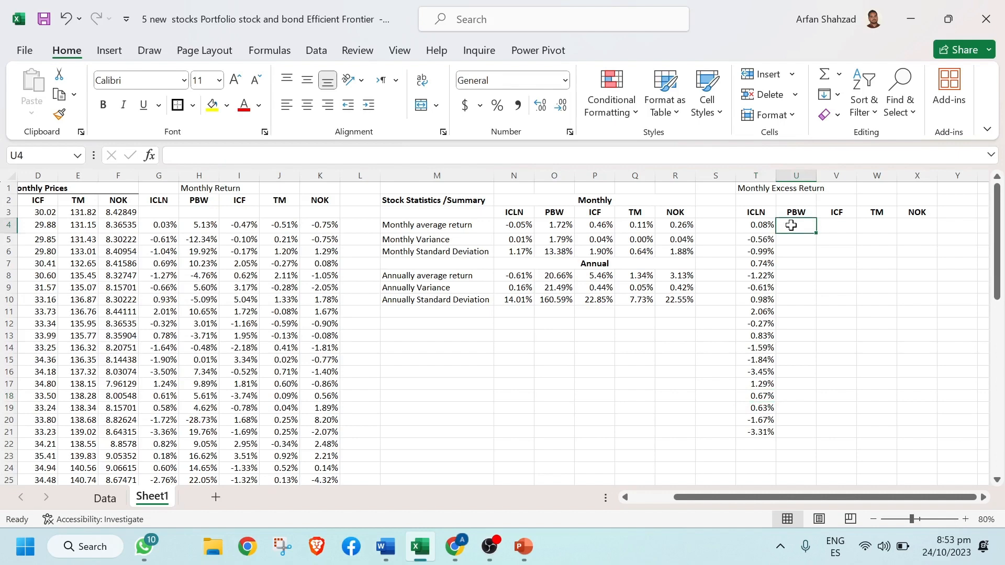
type("=")
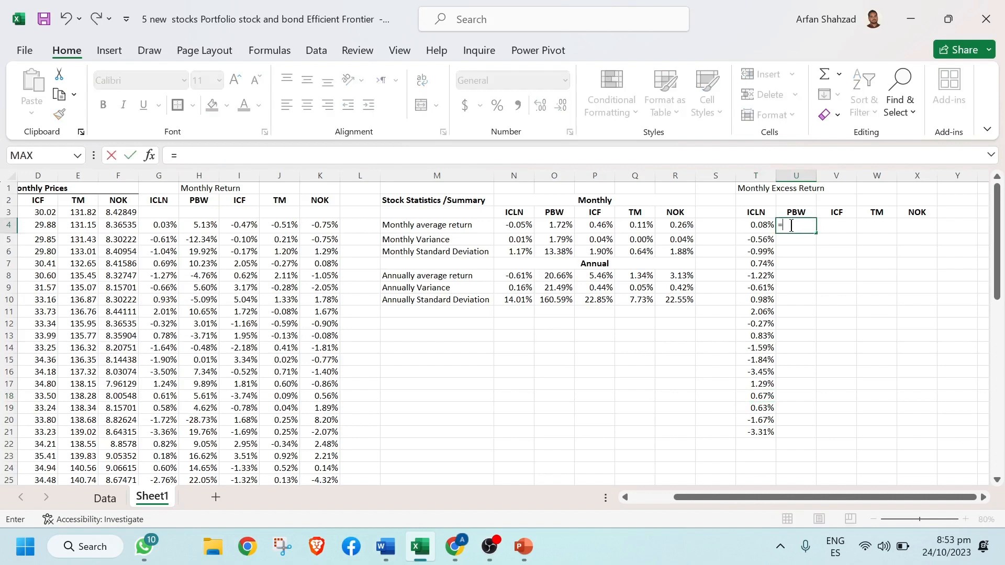
left_click(201, 226)
type("-")
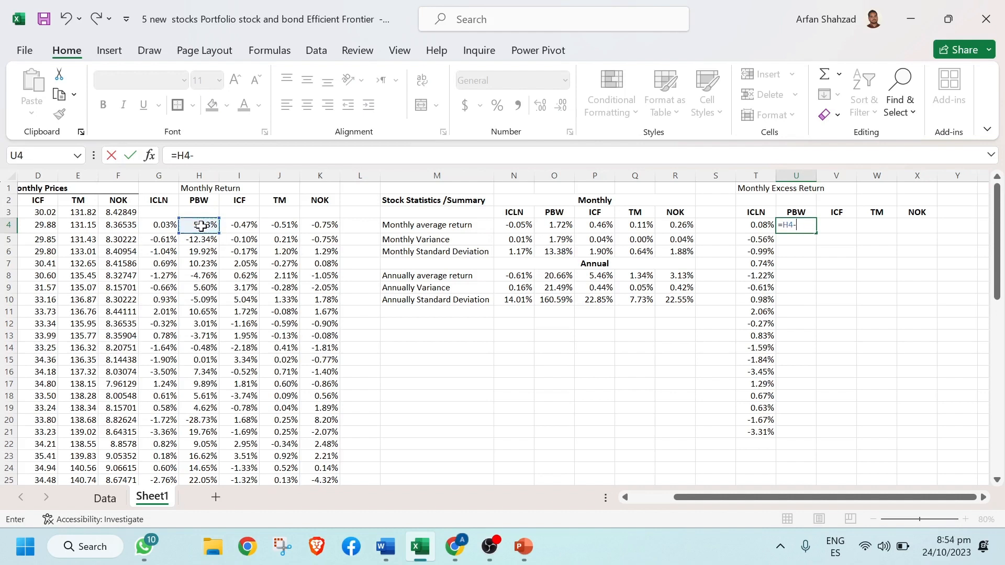
left_click(559, 224)
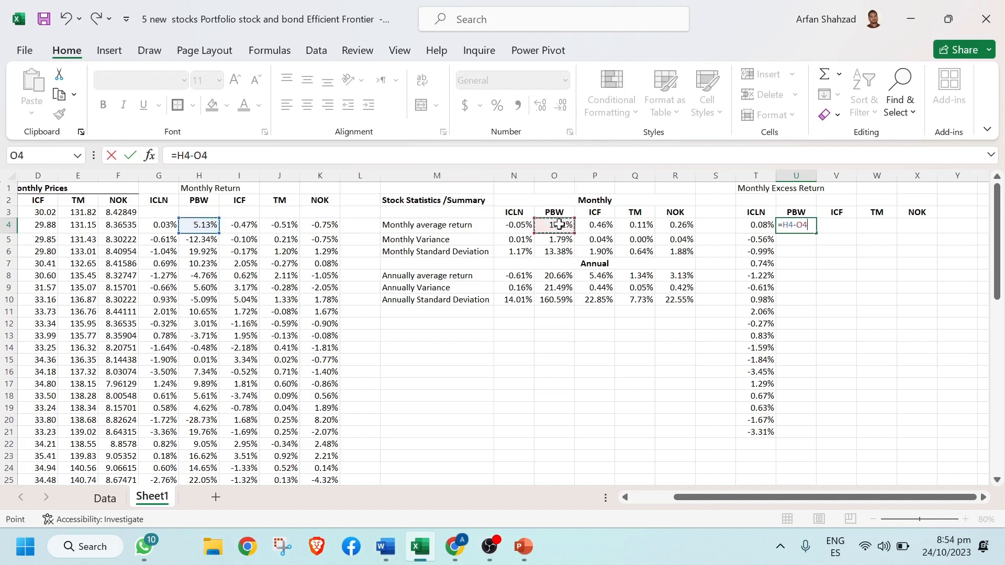
key("F4")
key("Return")
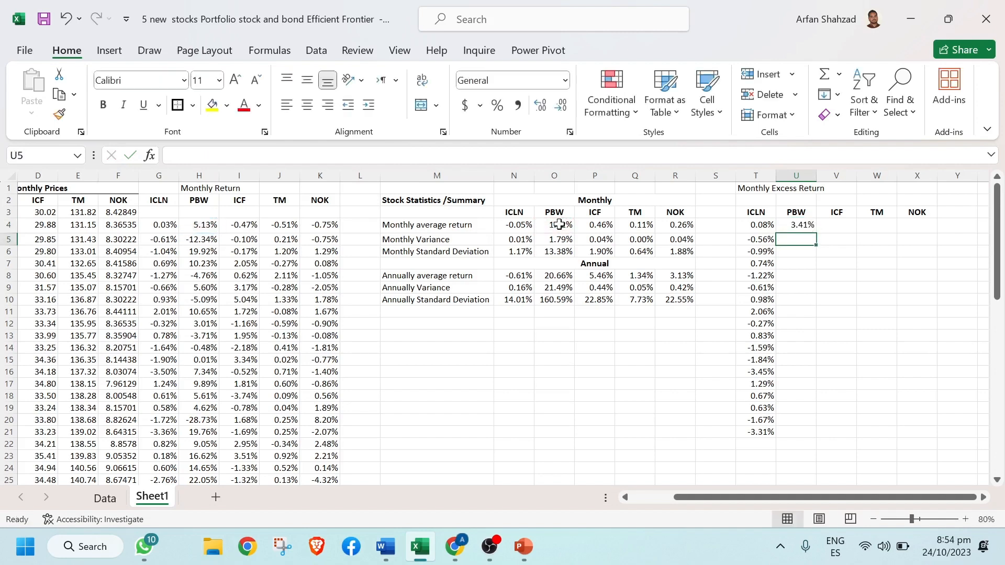
- Enter the ICF excess return formula =I4-$P$4 in V4, correcting the reference to the ICF monthly average
left_click(836, 226)
type("=")
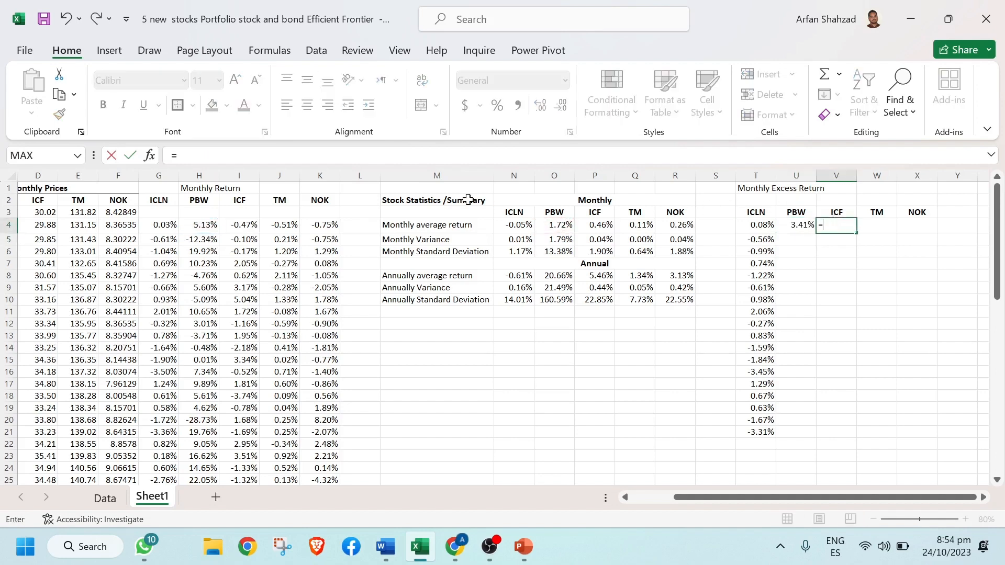
left_click(242, 227)
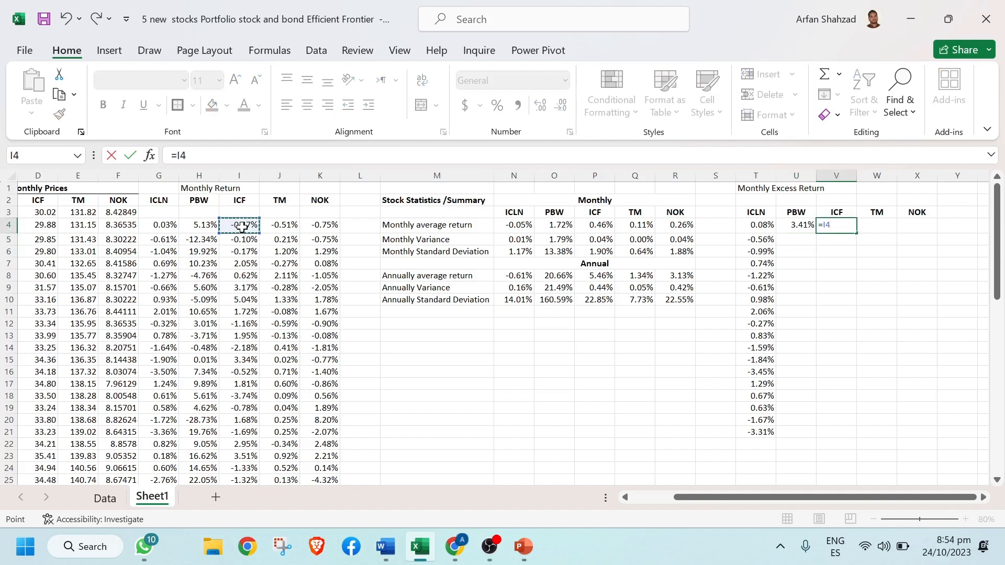
type("-")
left_click(637, 226)
key("BackSpace")
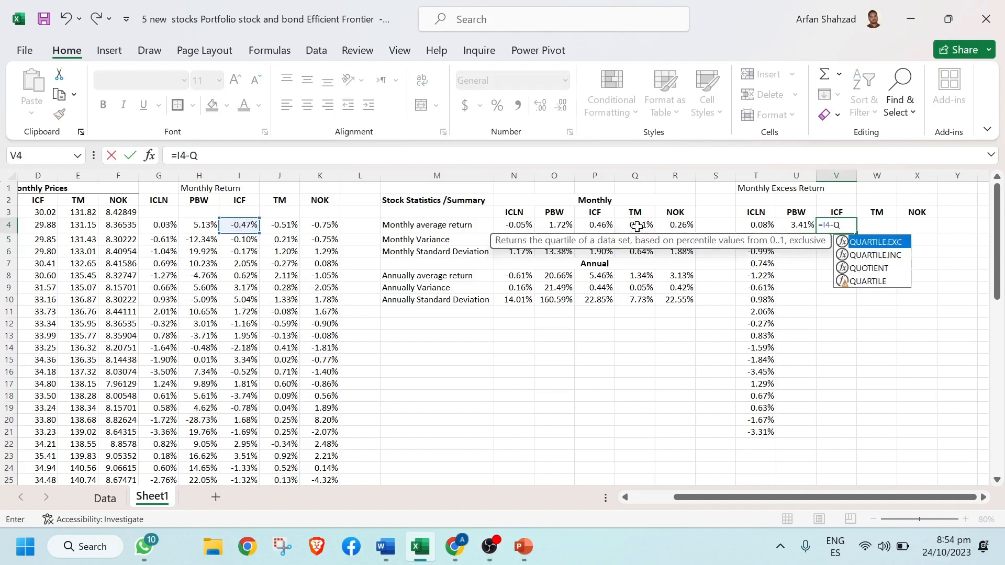
left_click(597, 227)
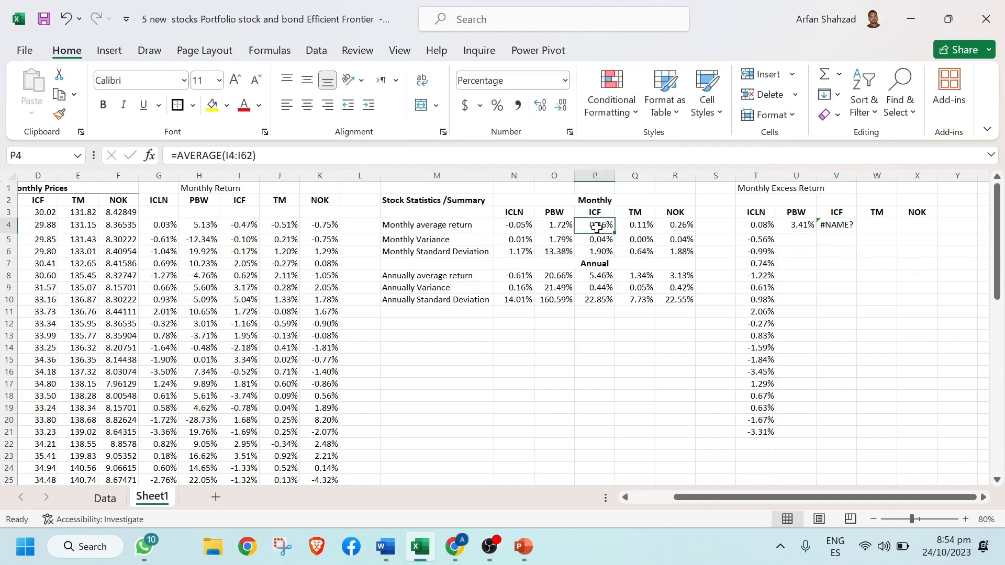
double_click(849, 227)
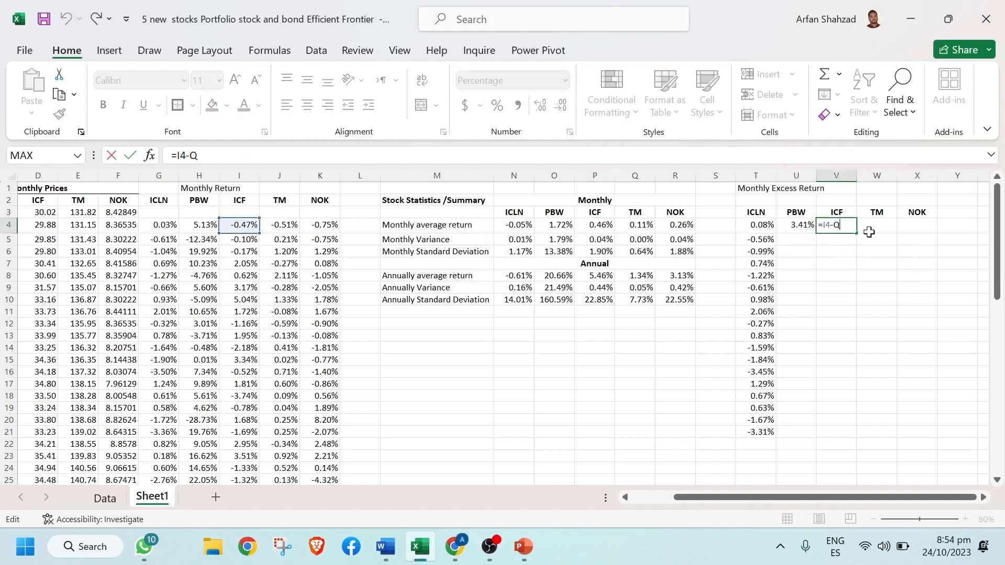
key("BackSpace")
left_click(592, 223)
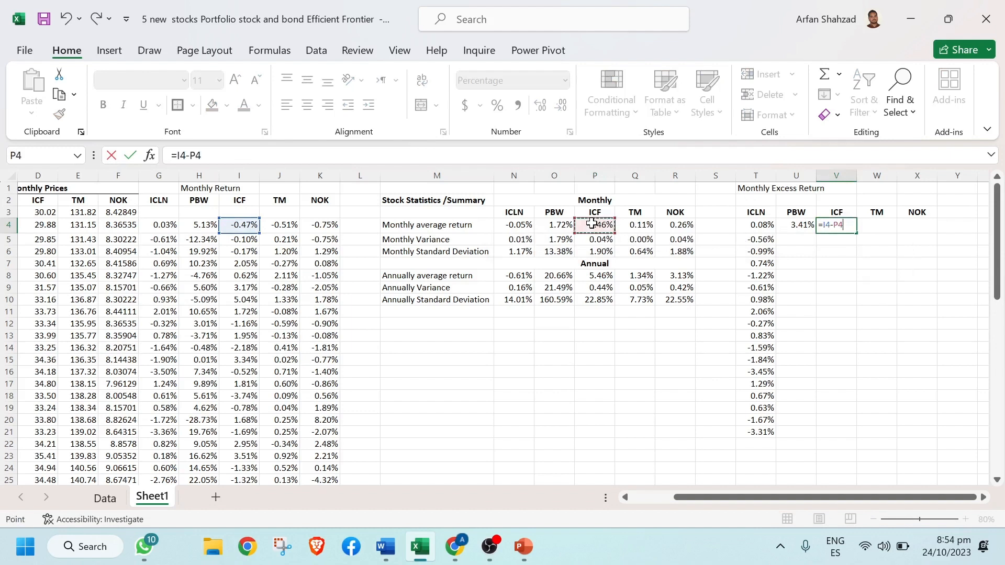
double_click(192, 156)
key("F4")
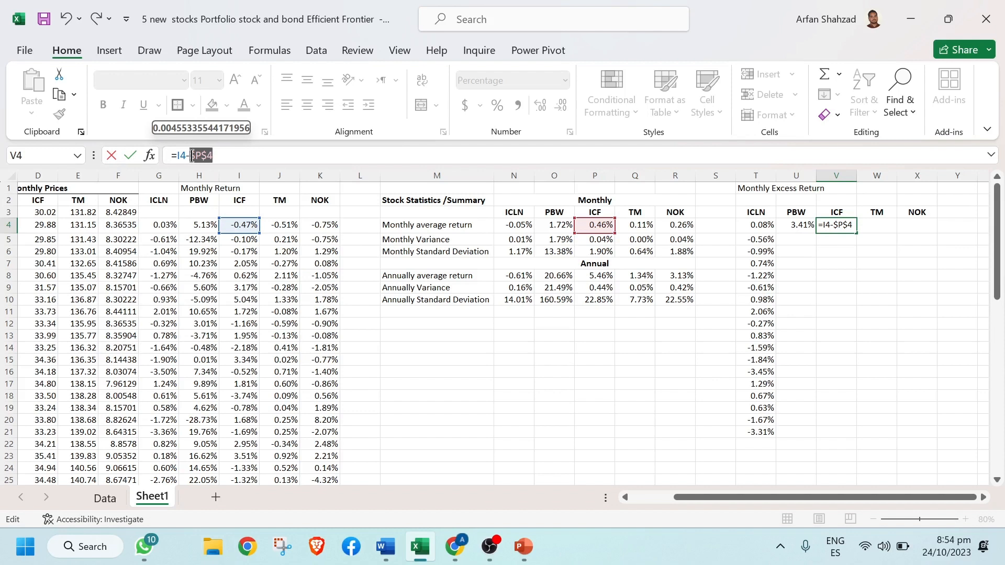
key("Return")
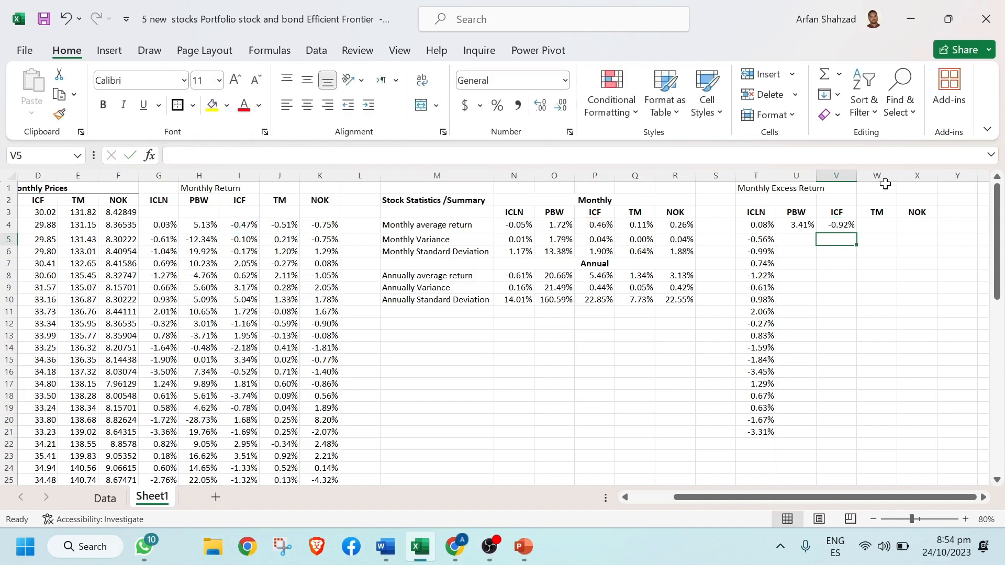
- Enter the TM excess return formula =J4-$Q$4 in W4, with the TM monthly average as an absolute reference
left_click(879, 227)
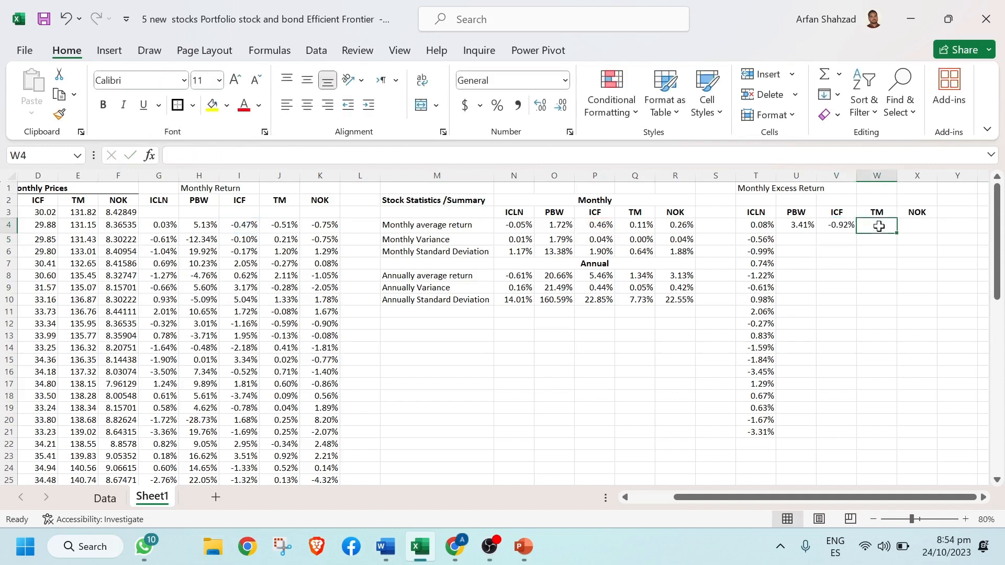
type("=")
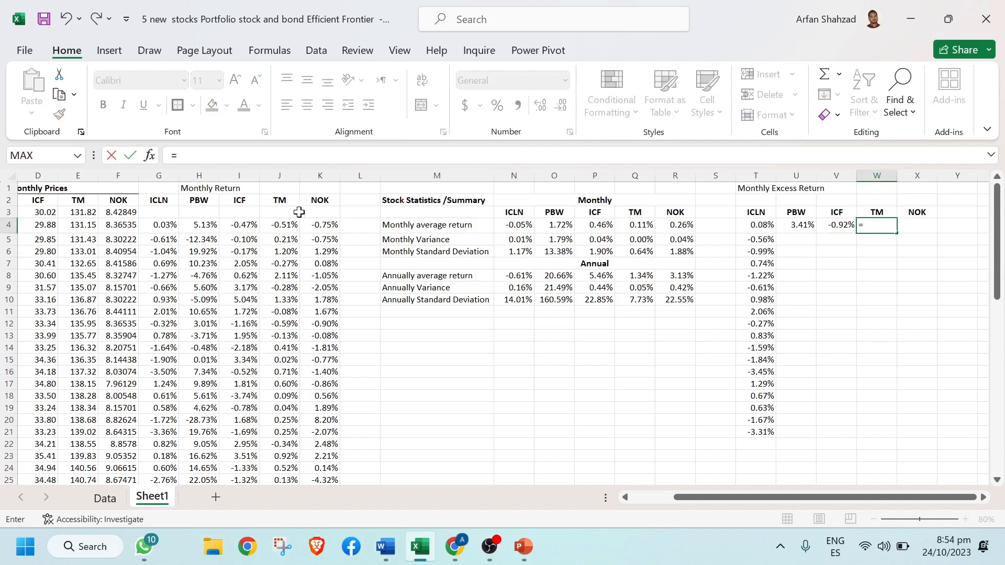
left_click(281, 226)
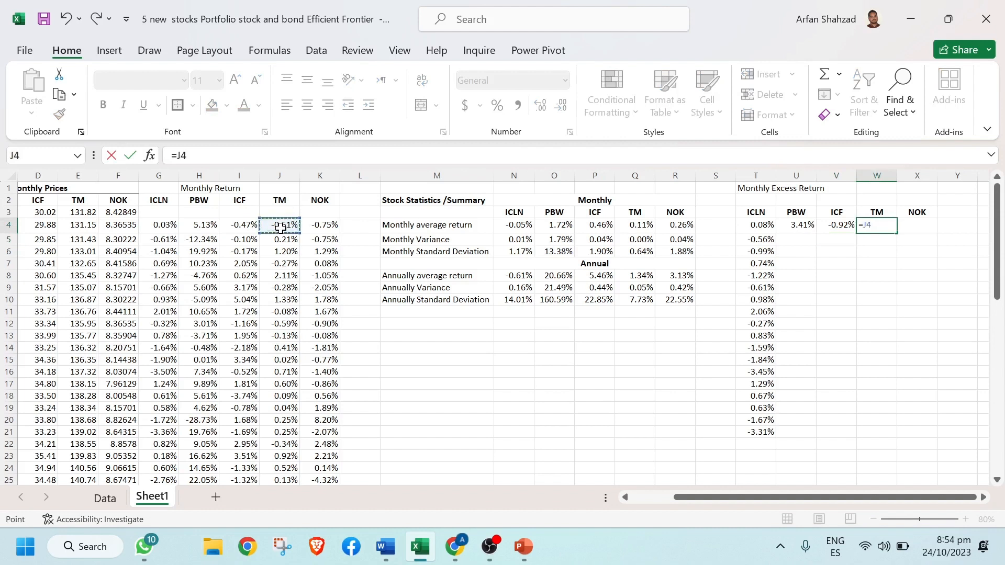
type("-")
left_click(633, 229)
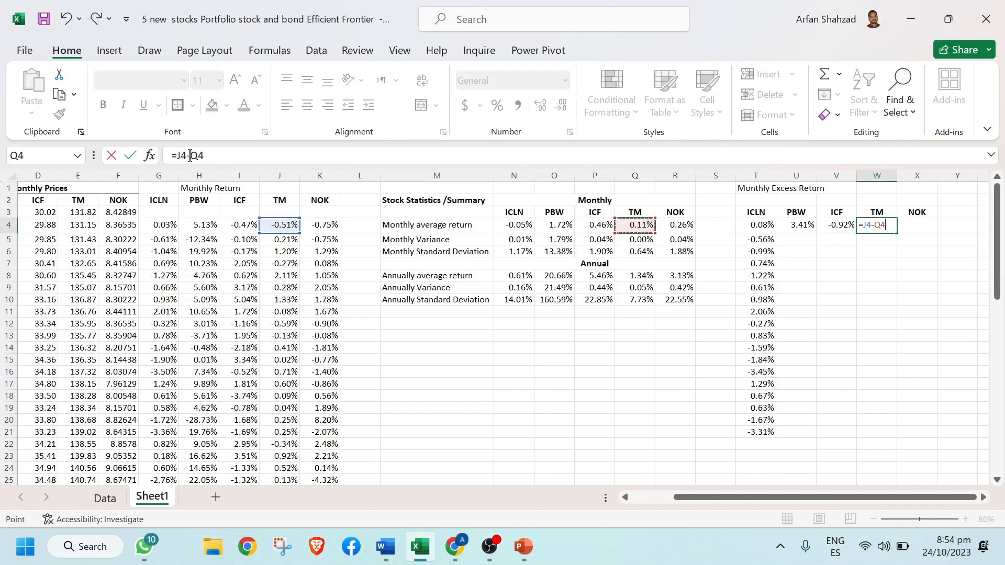
double_click(206, 155)
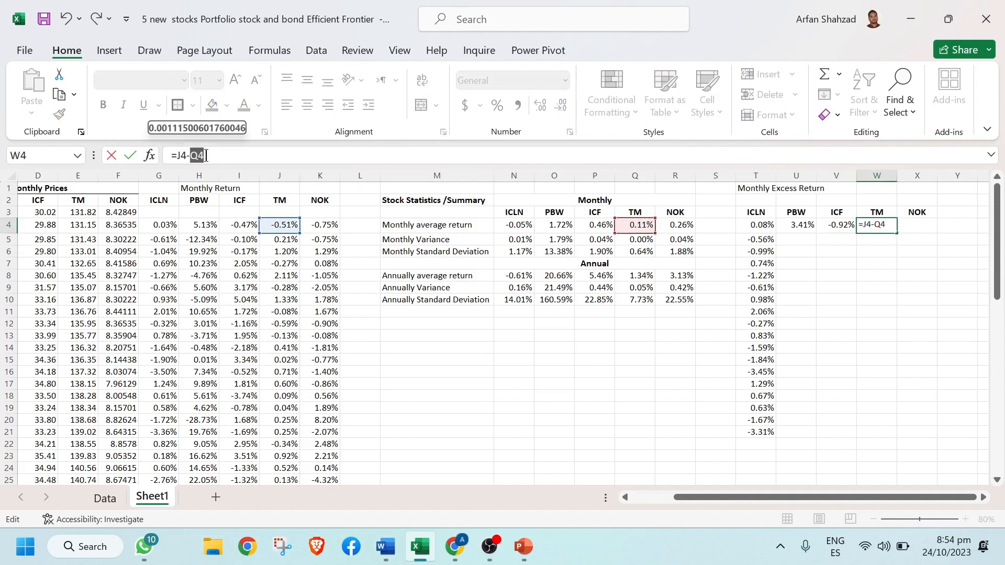
key("F4")
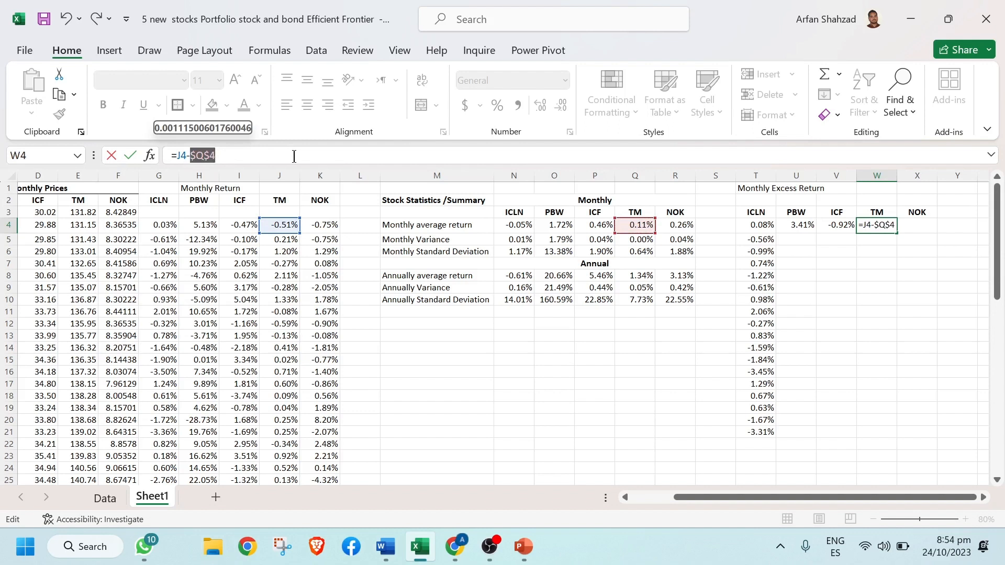
key("F4")
key("F4")
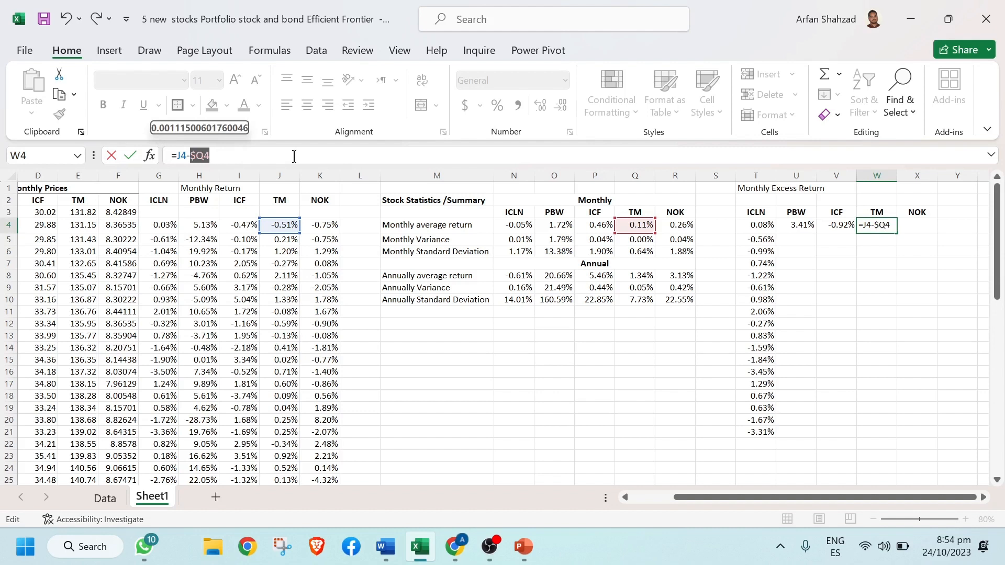
key("F4")
key("F4")
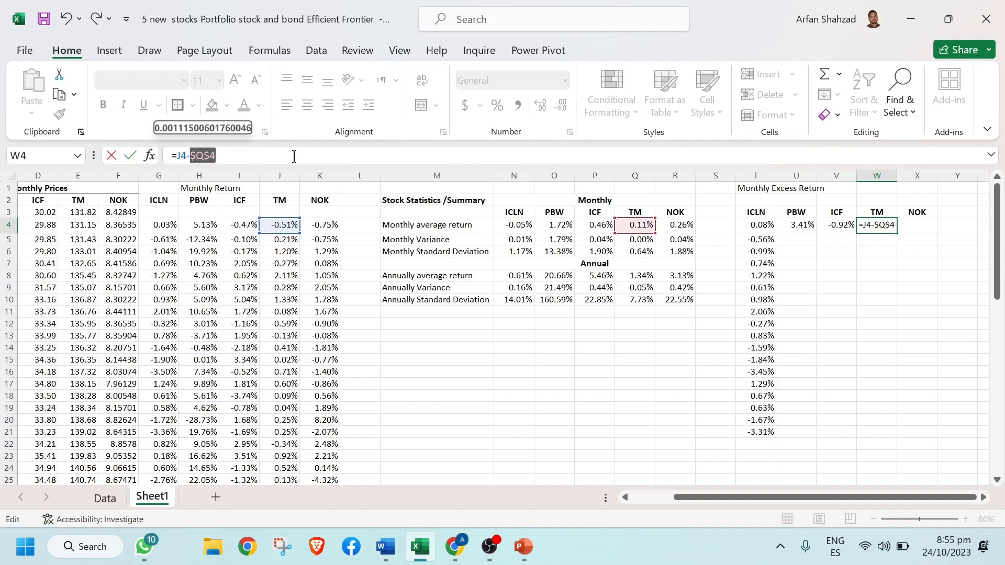
key("Return")
key("Up")
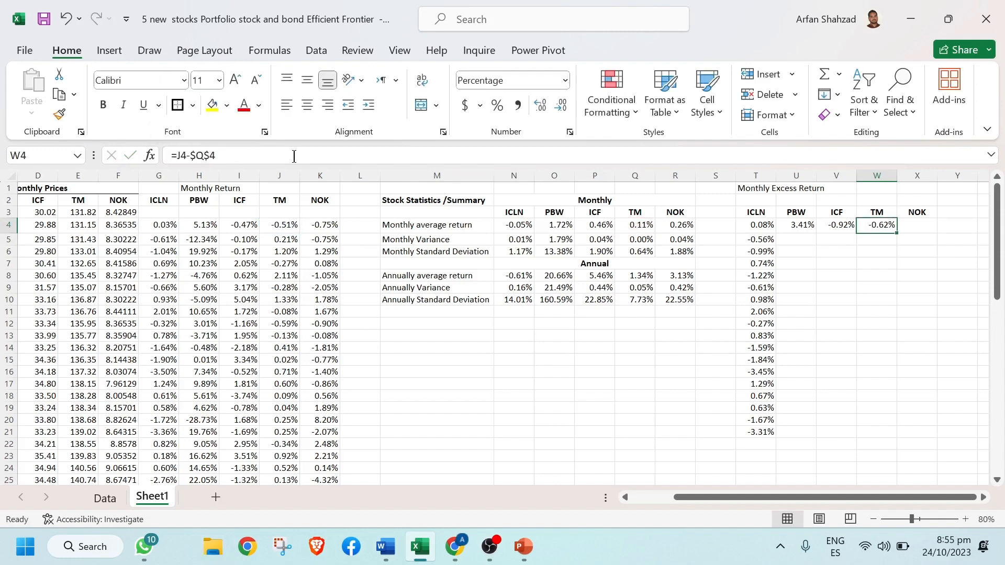
- Enter the NOK excess return formula =K4-$R$4 in X4, with the NOK monthly average as an absolute reference
key("Right")
type("=")
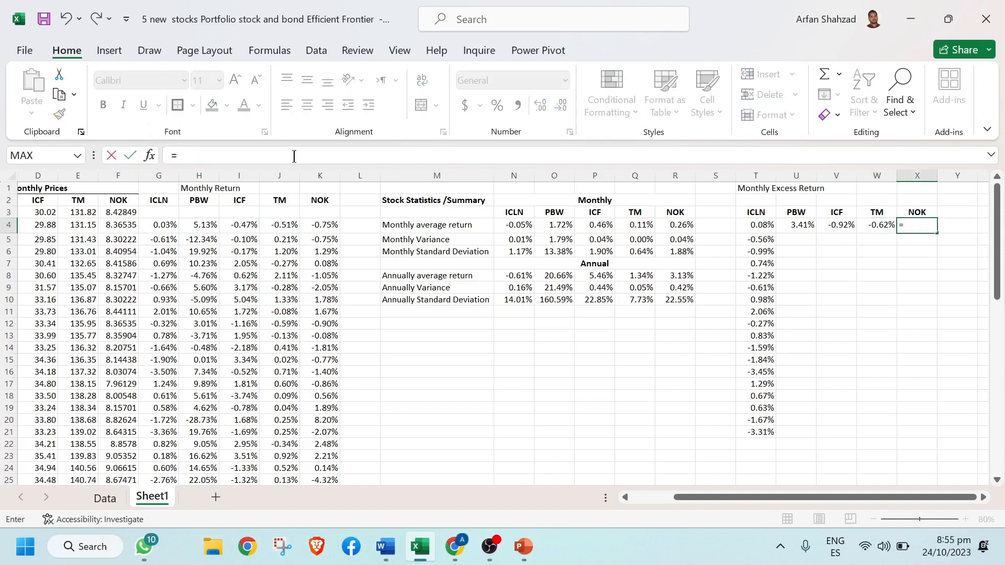
left_click(322, 226)
type("-")
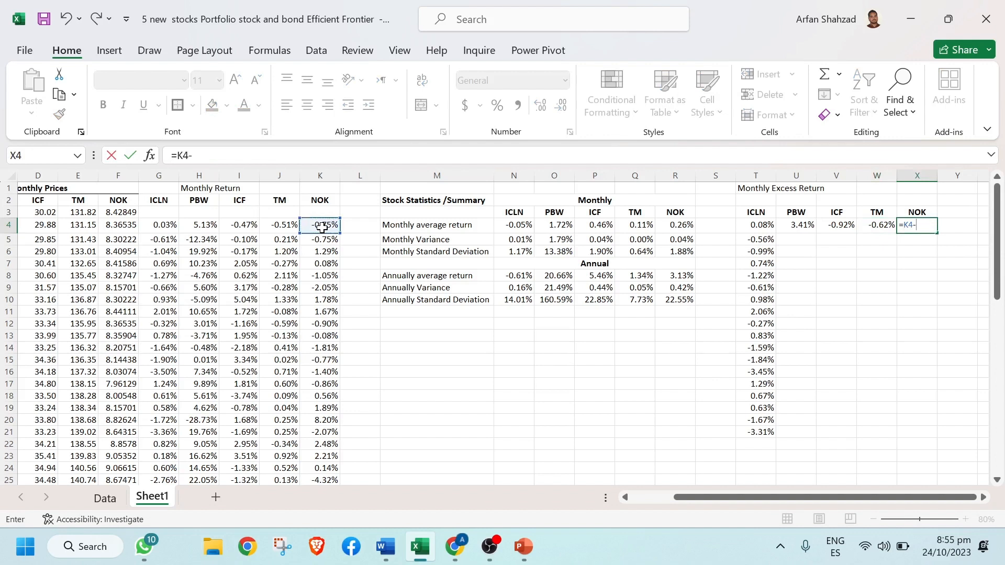
left_click(687, 223)
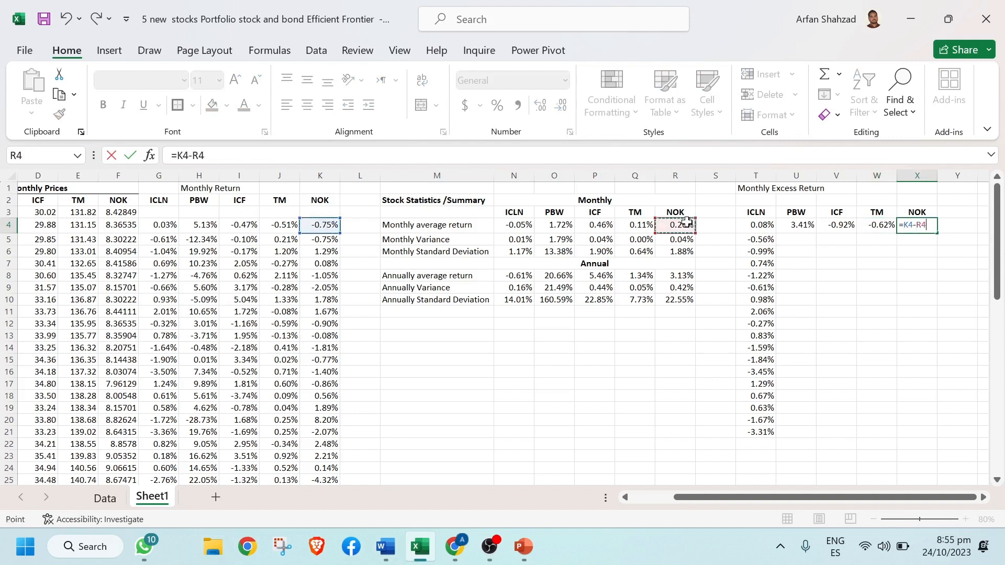
left_click_drag(208, 156, 194, 156)
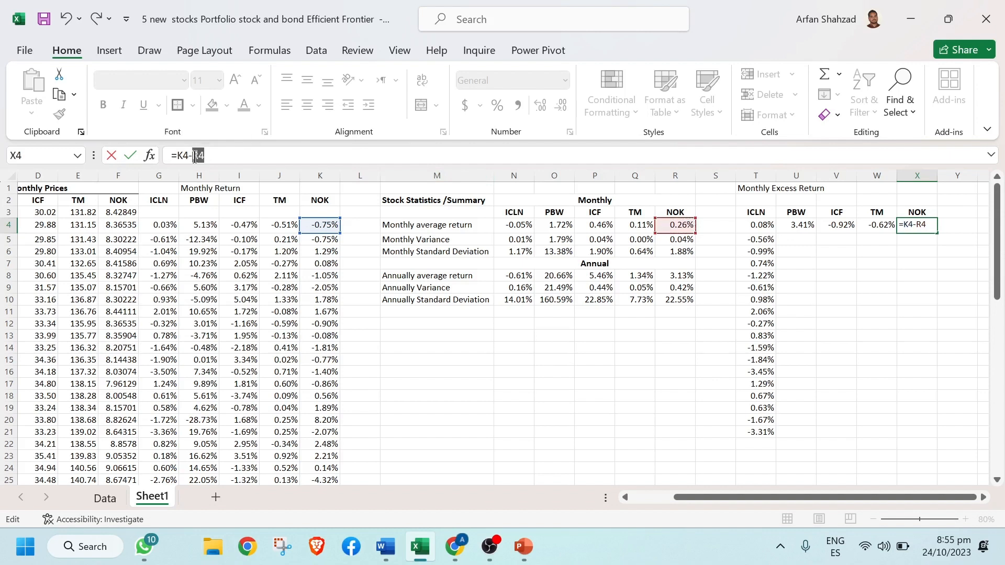
key("F4")
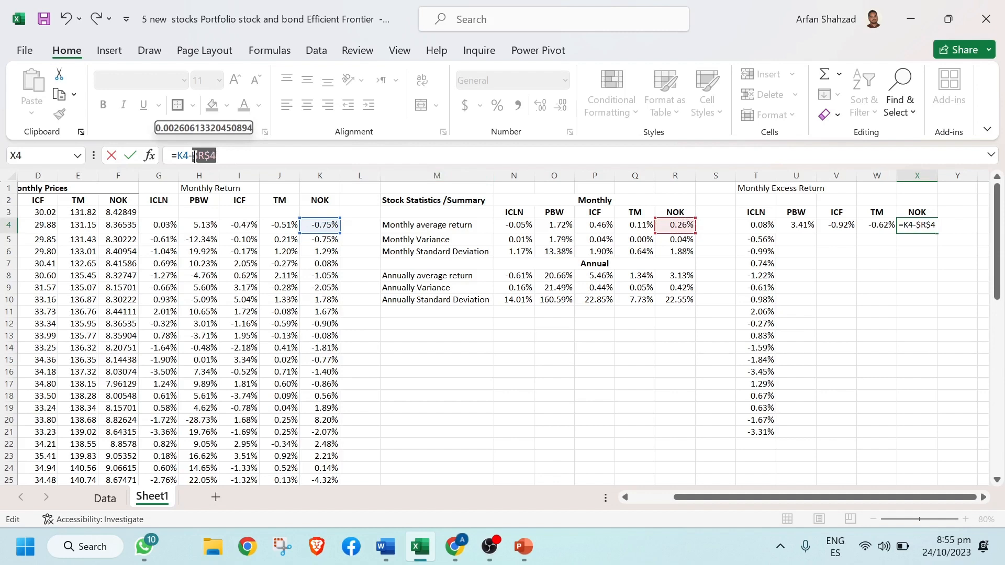
key("Return")
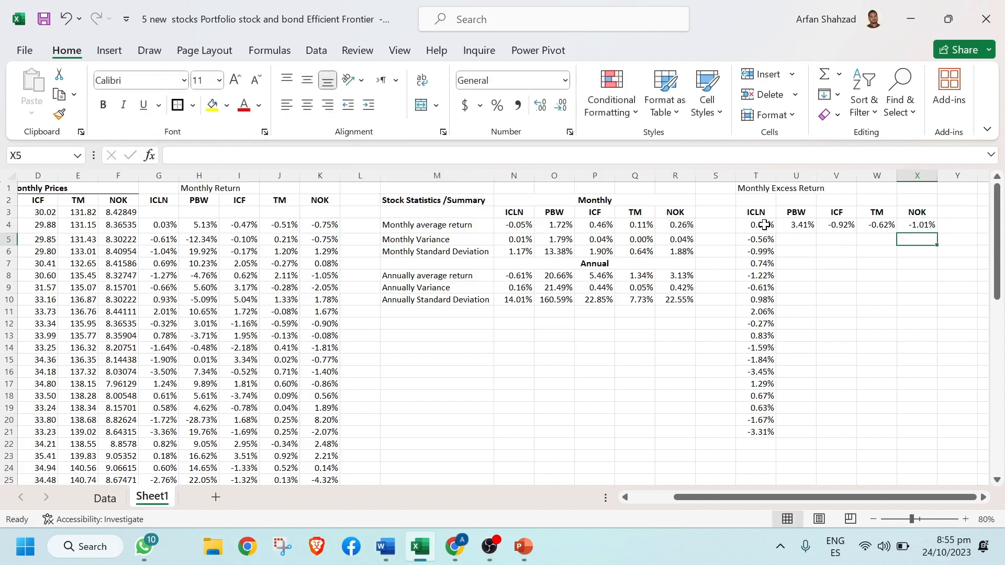
- Fill the five stocks' excess return formulas from row 4 down to row 62 and make the Monthly Excess Return heading bold
left_click_drag(765, 224, 906, 360)
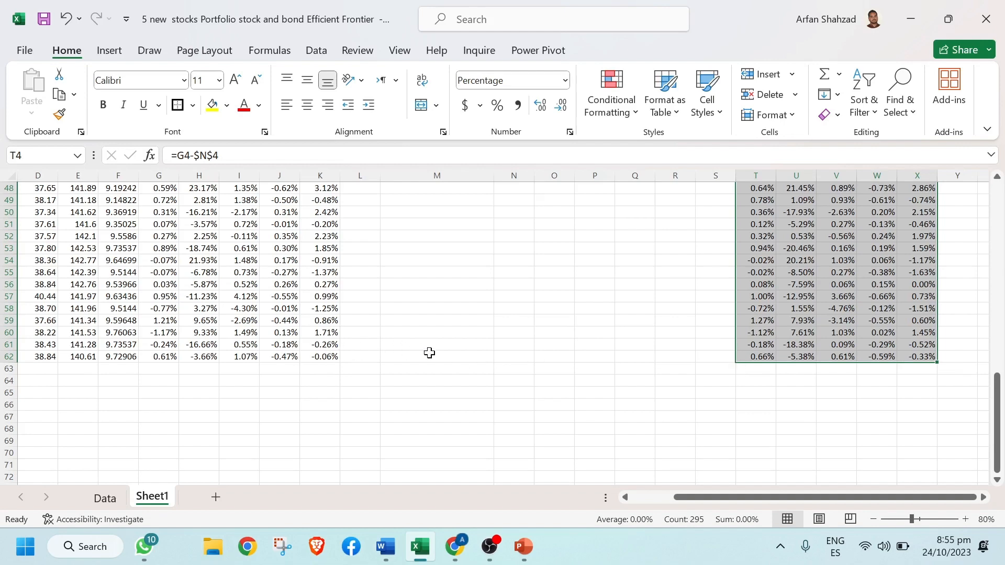
left_click(351, 356)
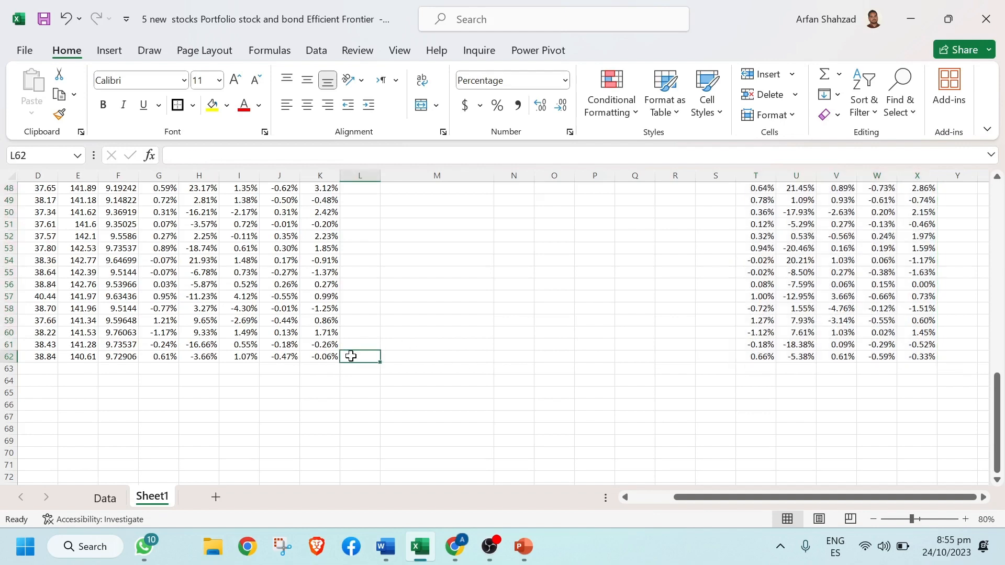
left_click(998, 372)
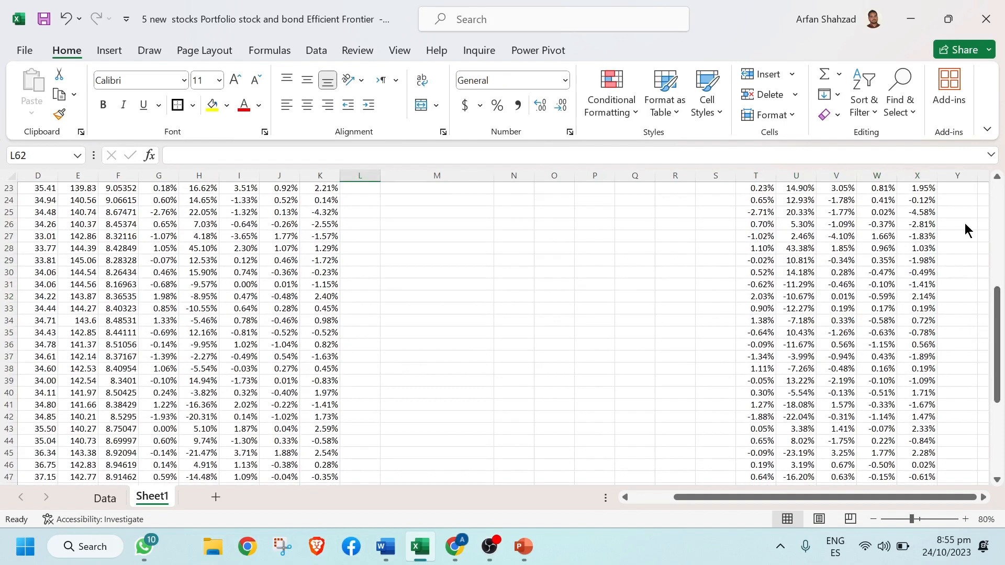
right_click(996, 292)
left_click(994, 228)
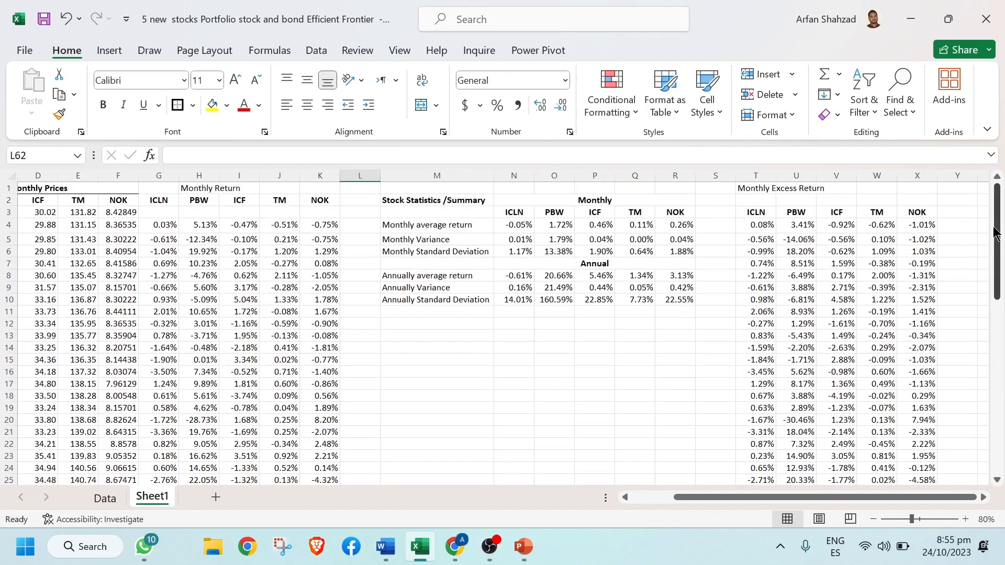
left_click(349, 228)
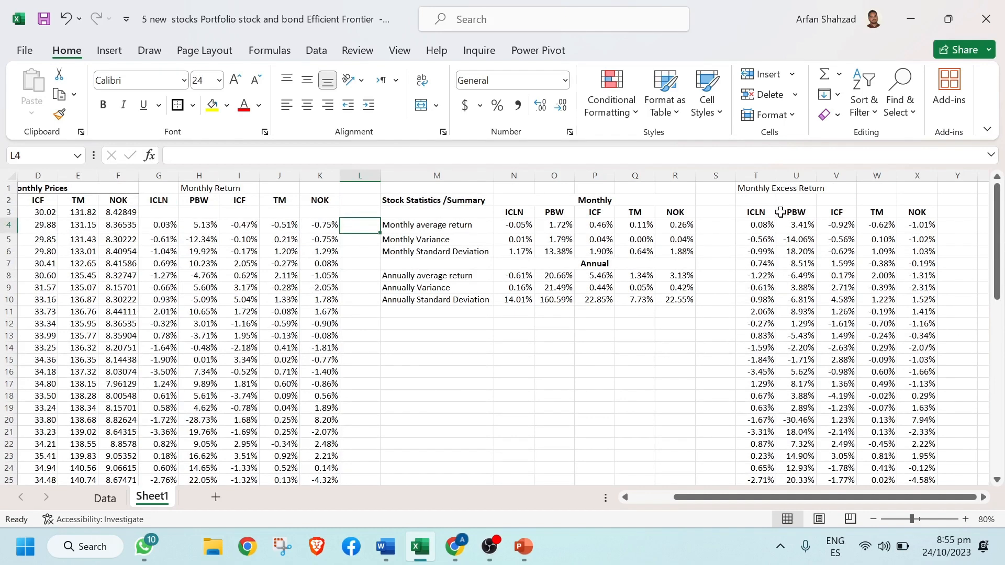
left_click(748, 187)
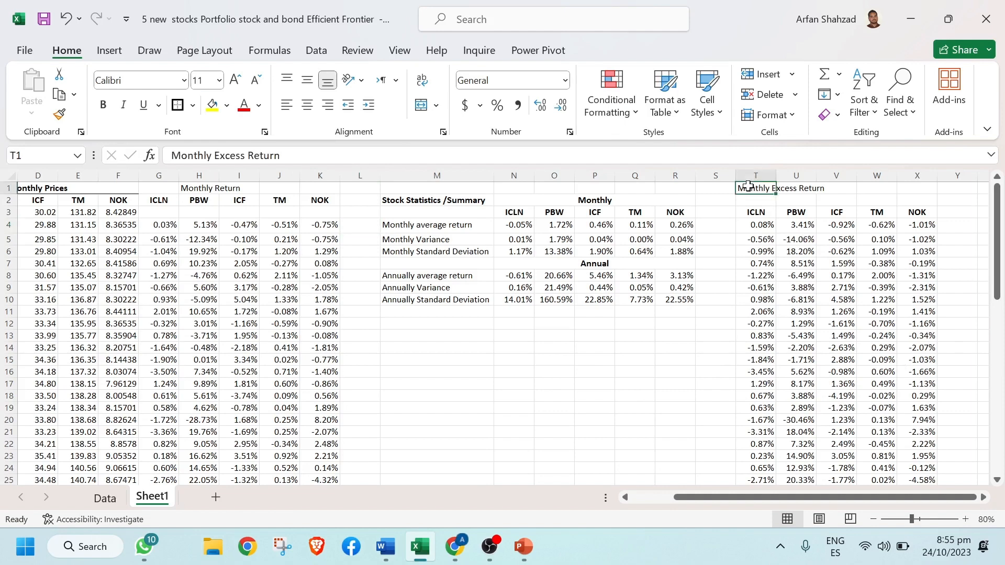
key("ctrl+b")
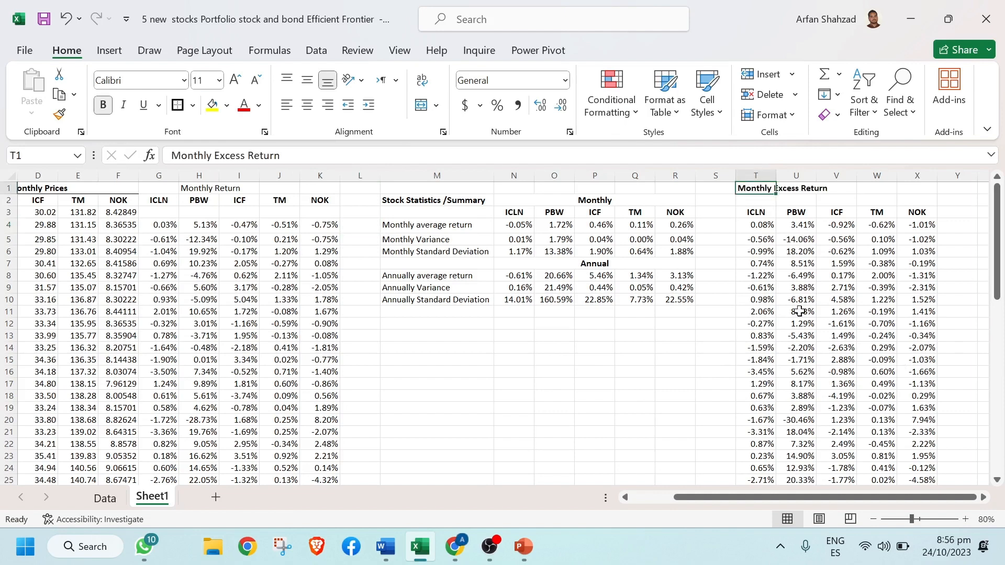
- Enter the heading "Variance Covariance Metrix" in Z2, beside the monthly excess return table
left_click_drag(861, 497, 929, 494)
left_click(978, 346)
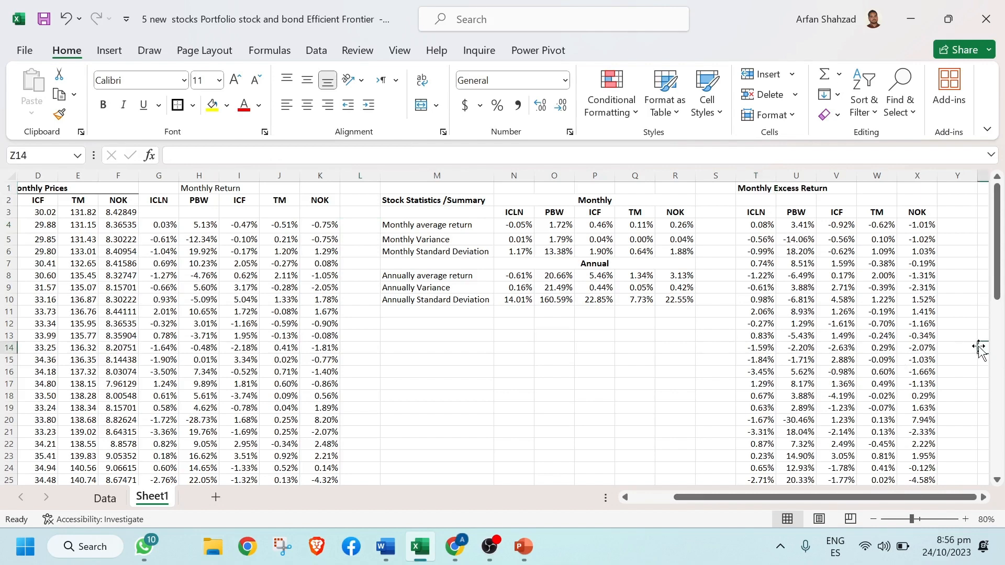
key("Right")
key("Right")
key("Right")
key("Right")
key("Right")
key("Right")
key("Right")
key("Right")
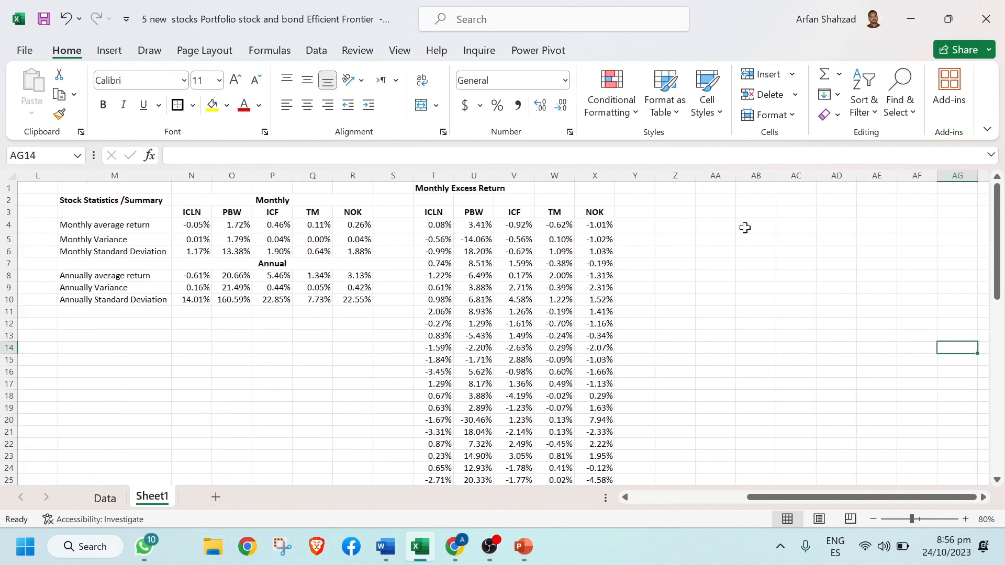
left_click(678, 199)
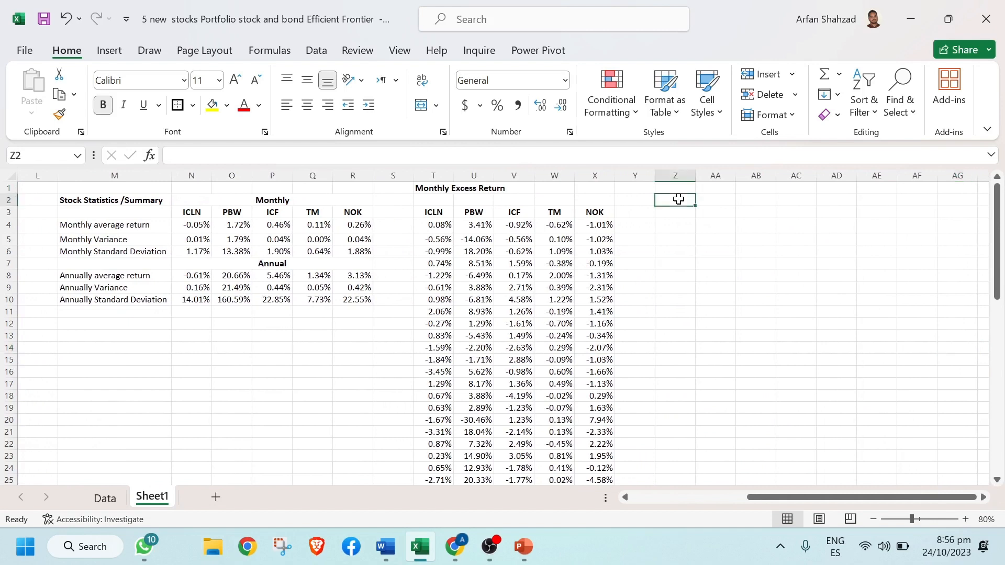
type("=c")
key("Escape")
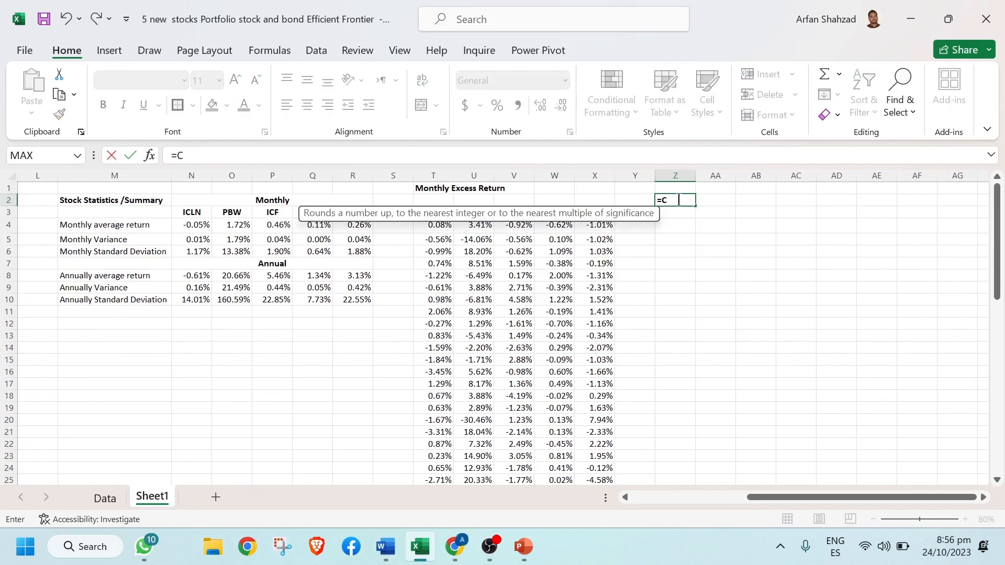
key("BackSpace")
key("BackSpace")
type("Vari")
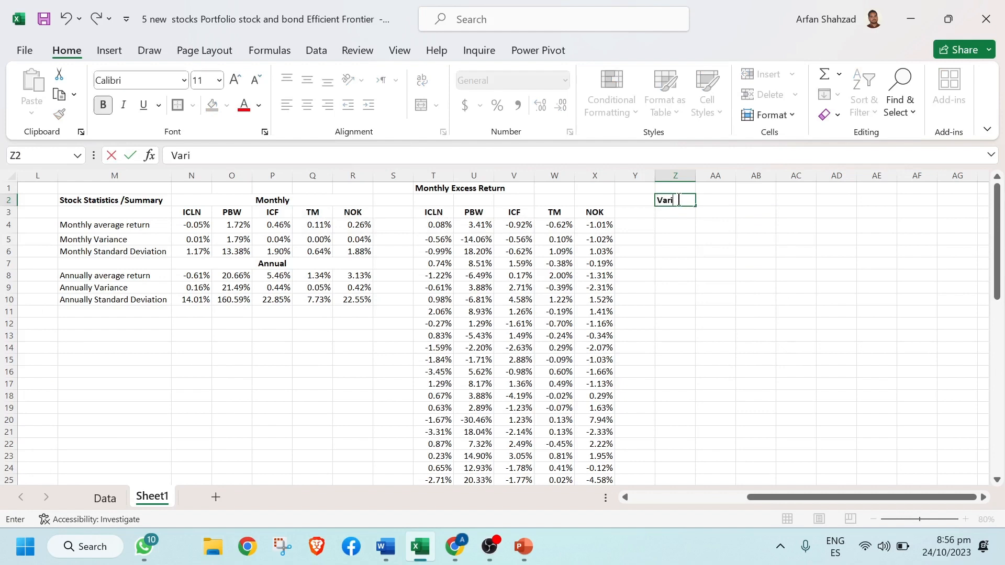
type("ance Covariance M")
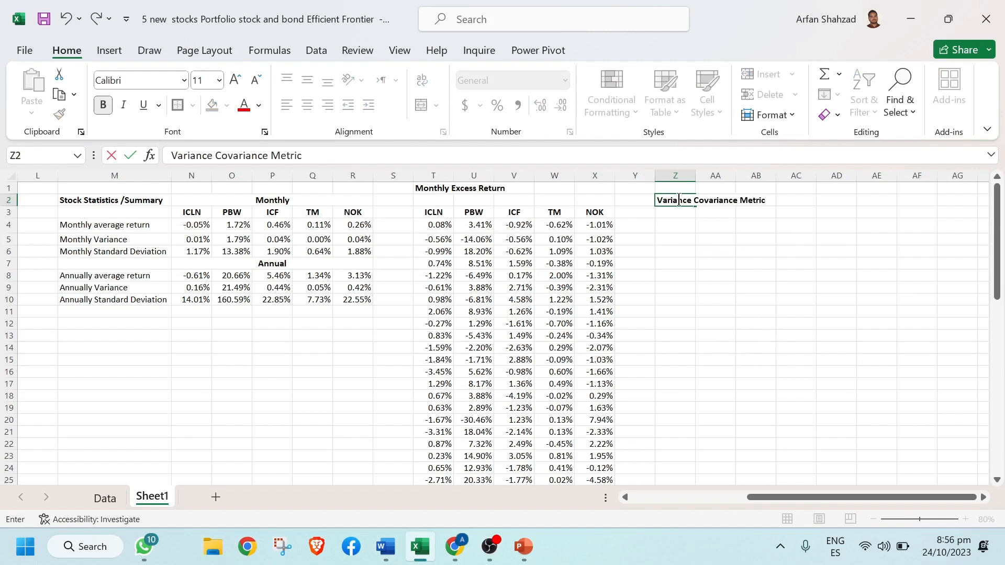
type("etrix")
left_click(690, 239)
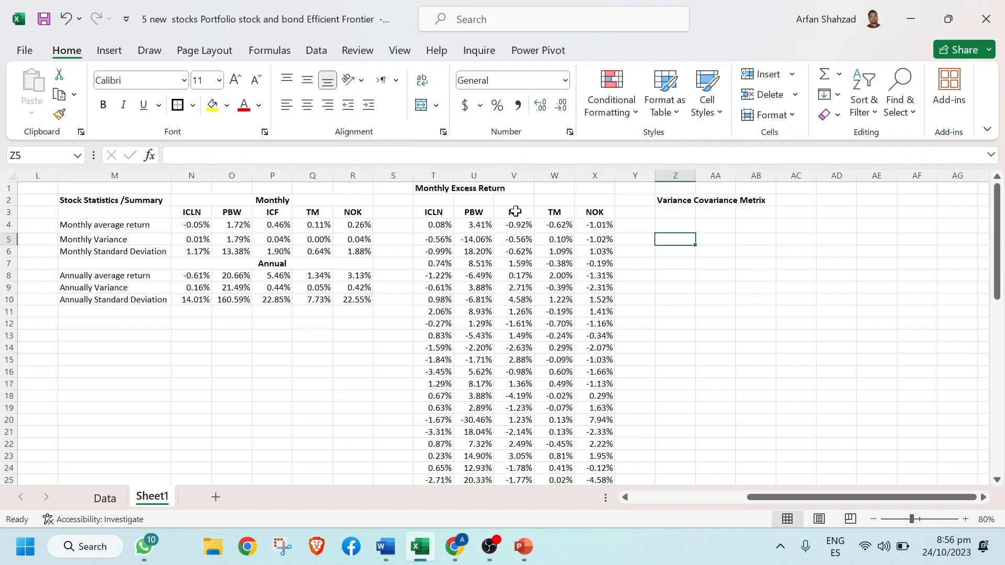
left_click(313, 49)
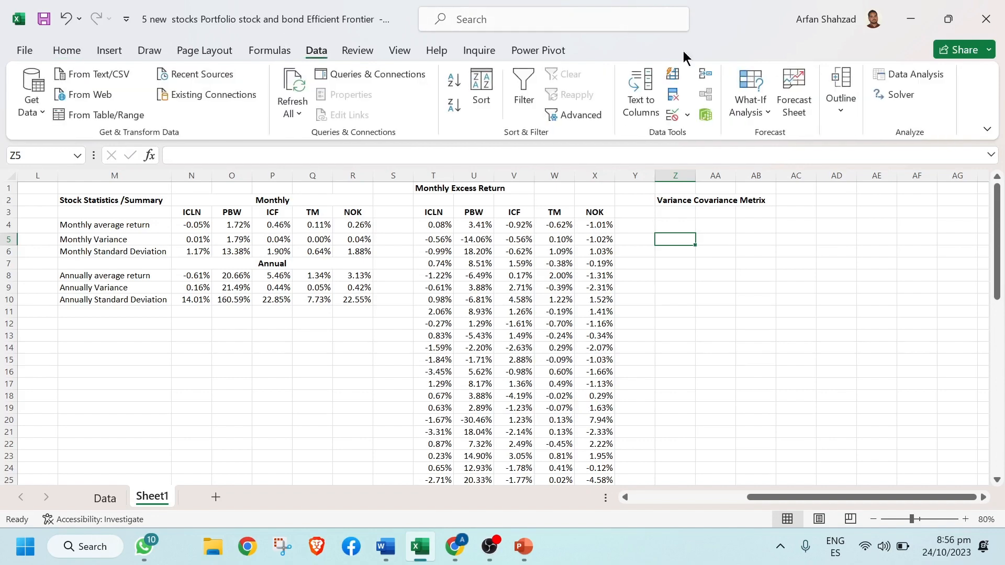
left_click(903, 73)
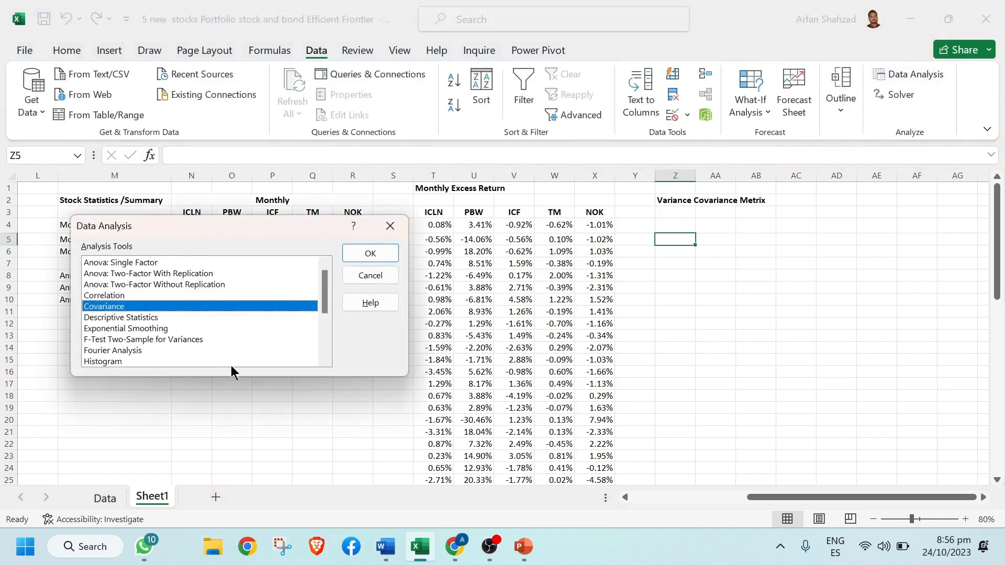
key("Escape")
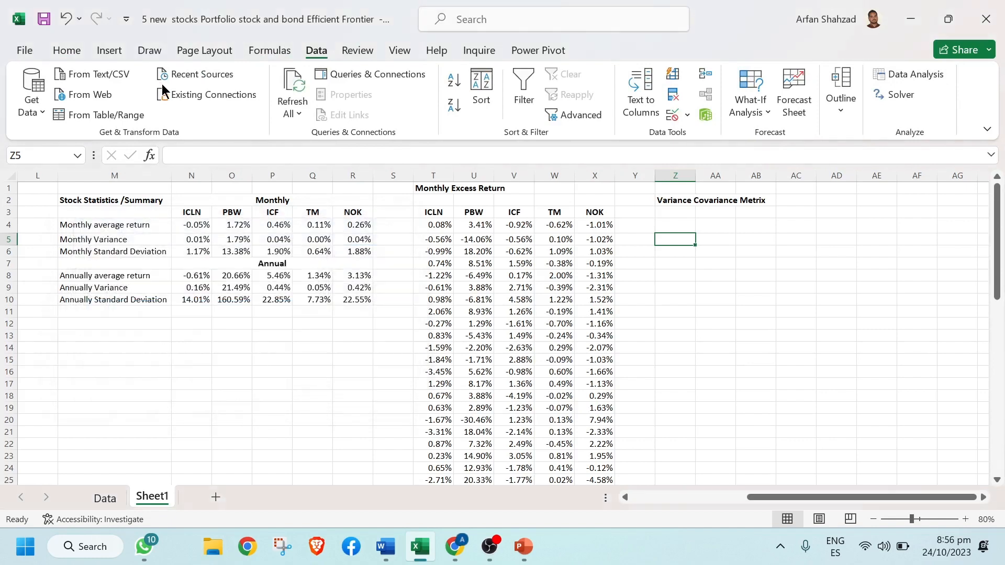
left_click(910, 75)
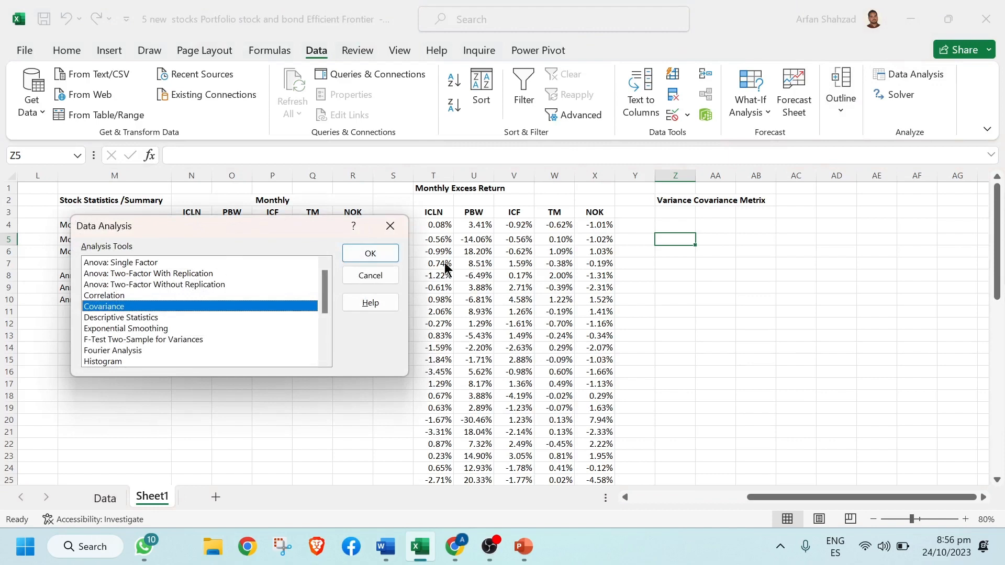
left_click(369, 255)
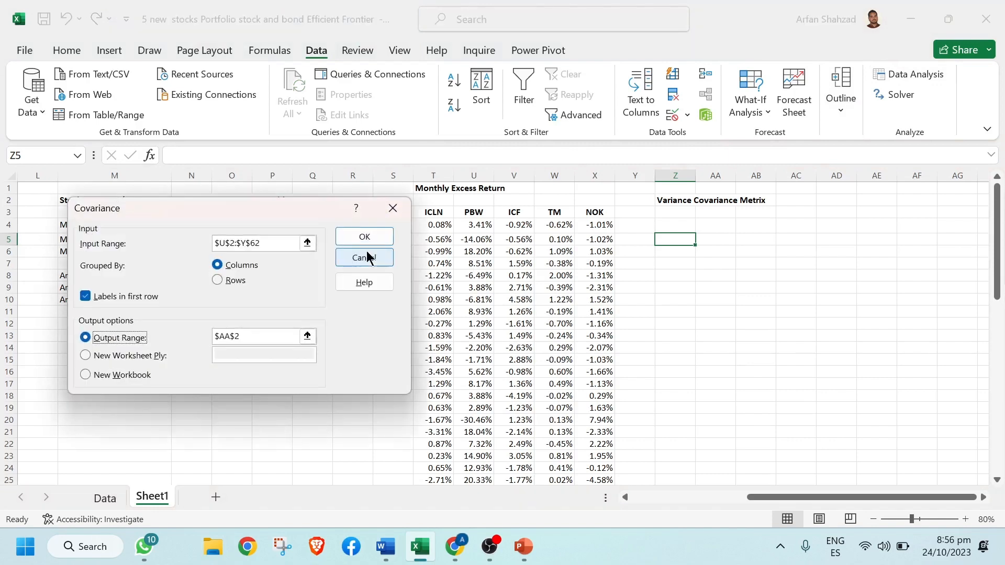
left_click(380, 256)
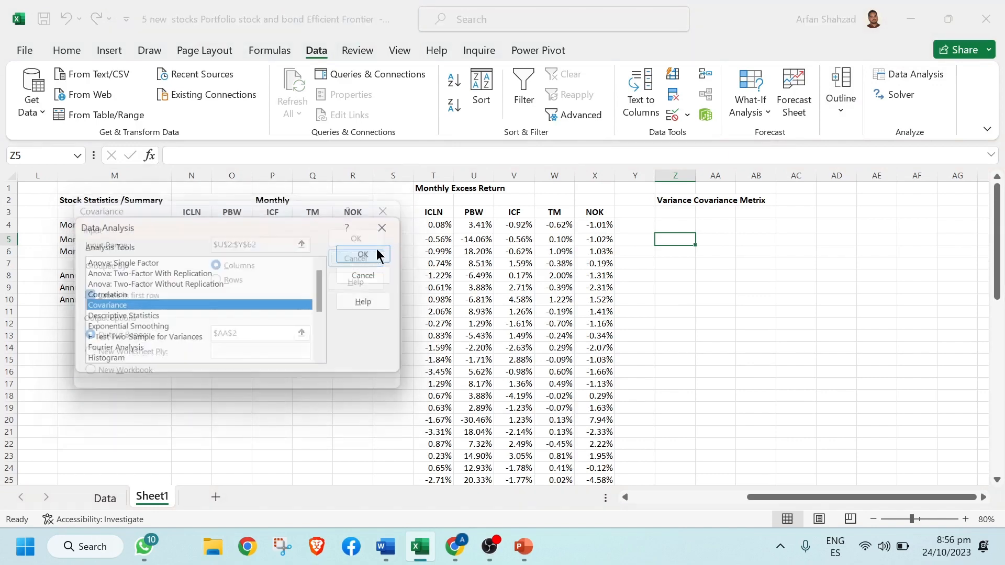
left_click(370, 277)
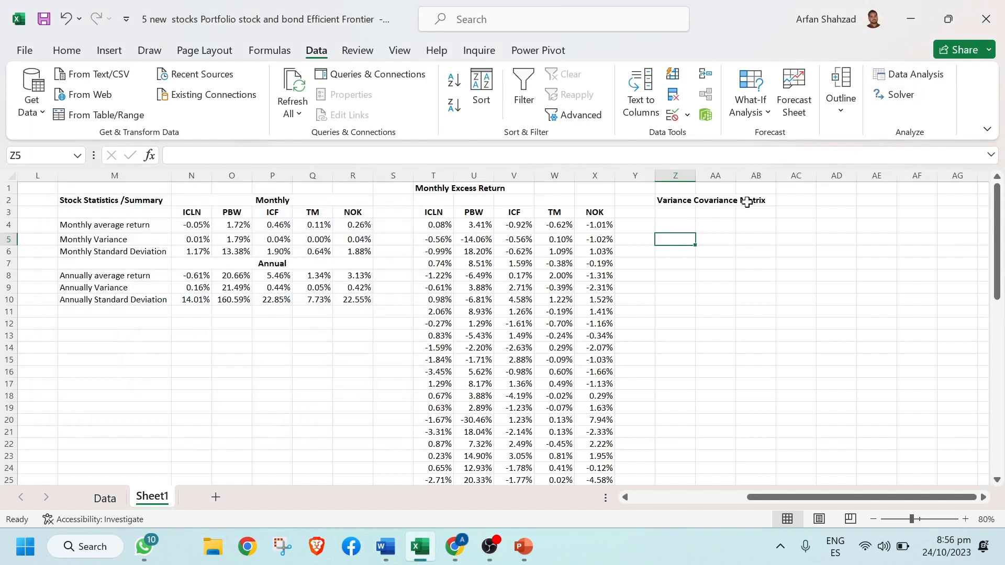
- Copy the ticker headers ICLN to NOK from T3:X3 to AA3:AE3 as the matrix's column labels
left_click_drag(433, 212, 592, 209)
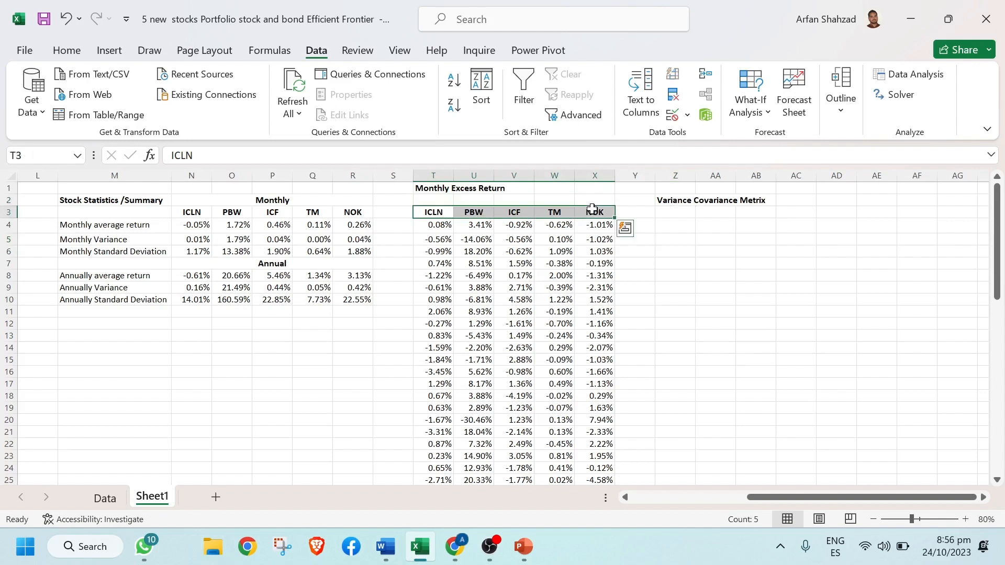
key("ctrl+c")
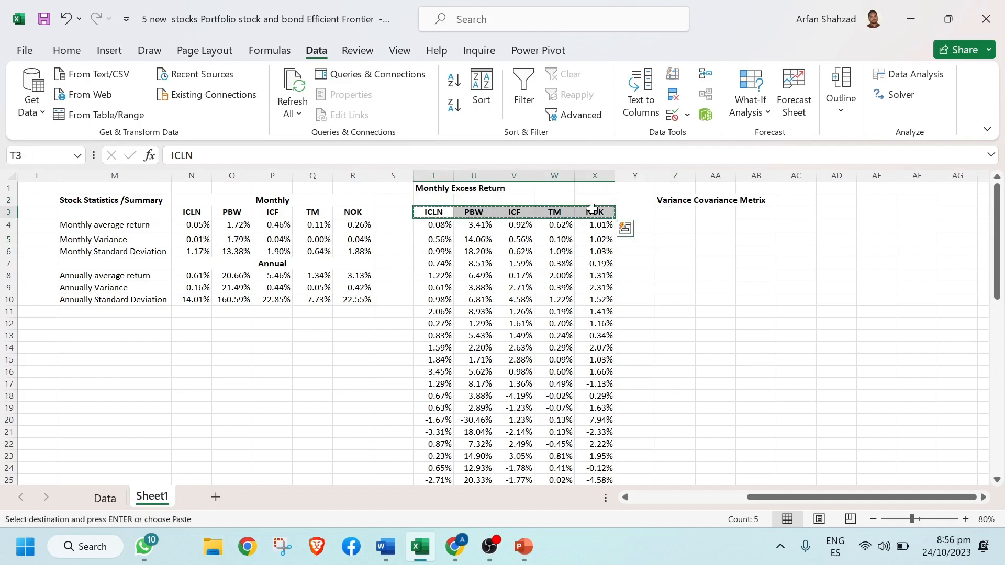
left_click(705, 214)
key("ctrl+v")
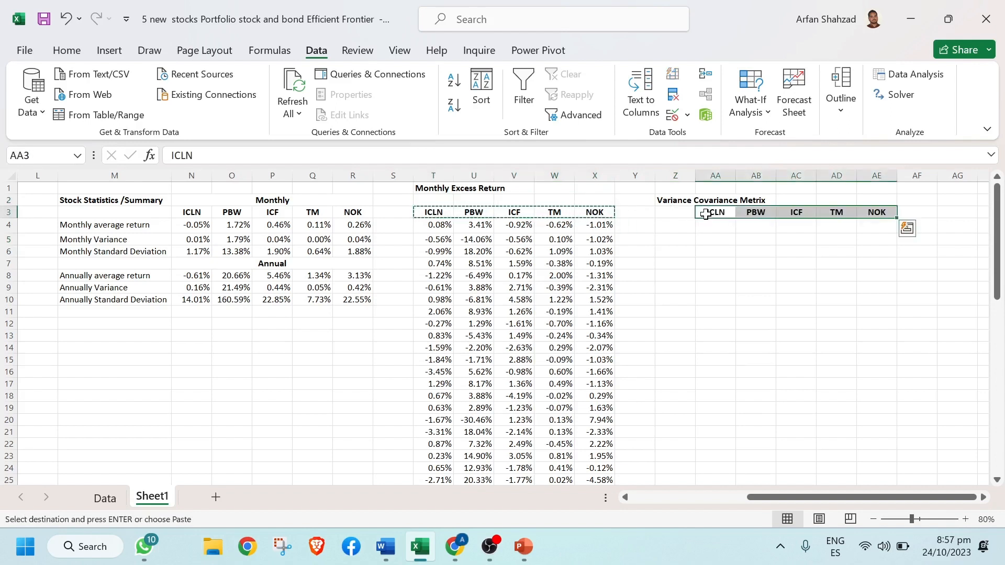
- Copy the matrix's column labels AA3:AE3 and paste them transposed from Z4 down as its row labels
left_click_drag(711, 212, 876, 212)
key("ctrl+c")
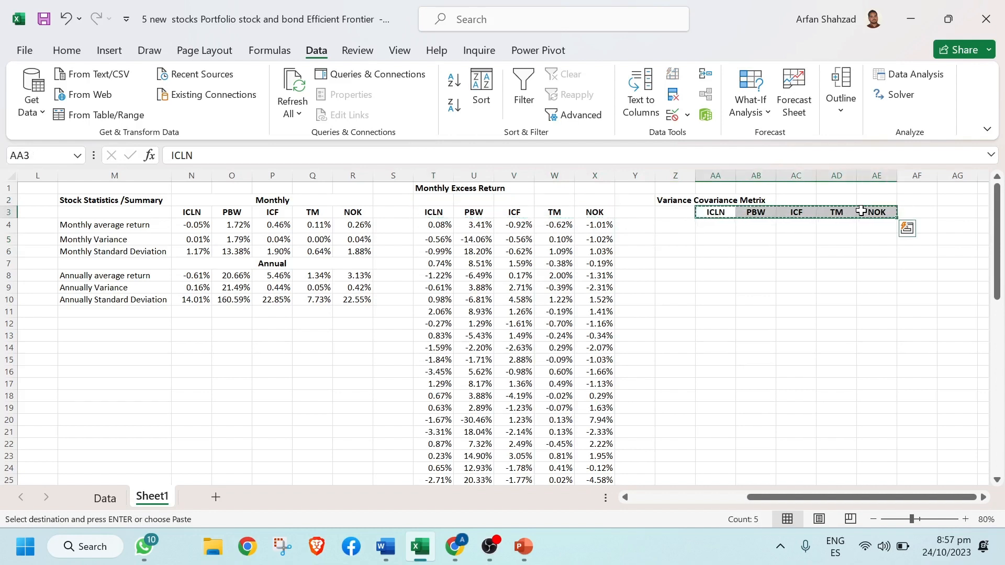
left_click(675, 225)
right_click(674, 225)
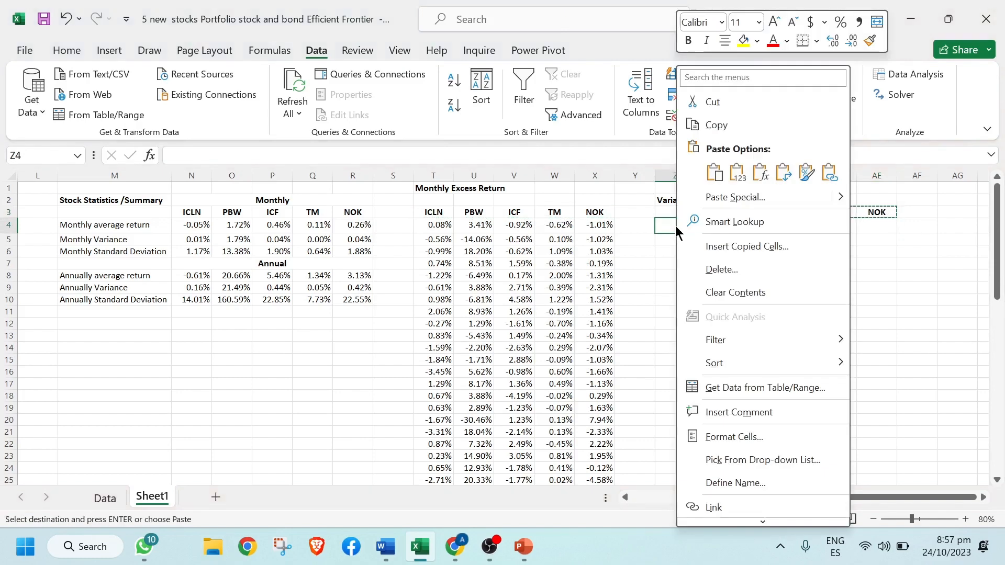
left_click(783, 178)
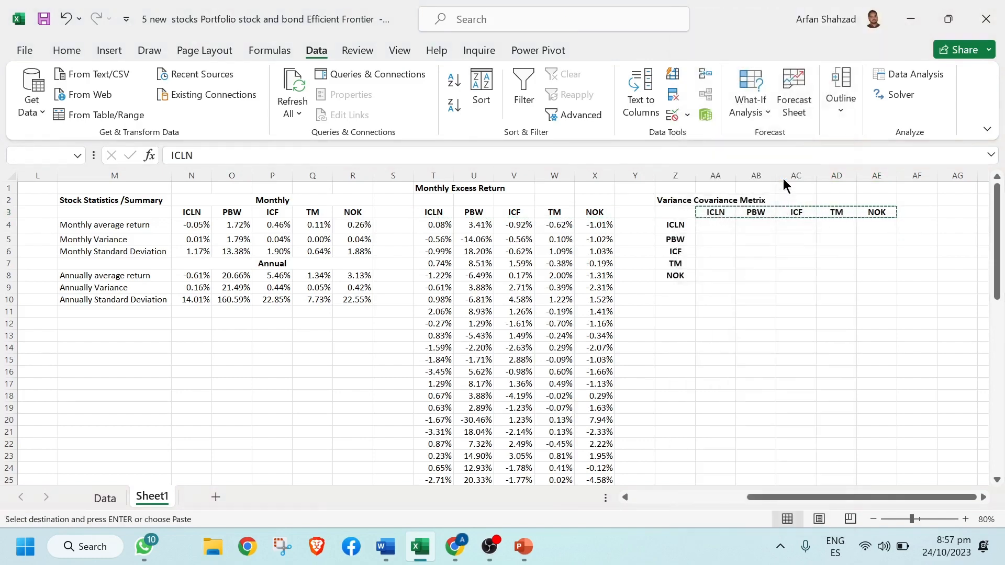
left_click(701, 312)
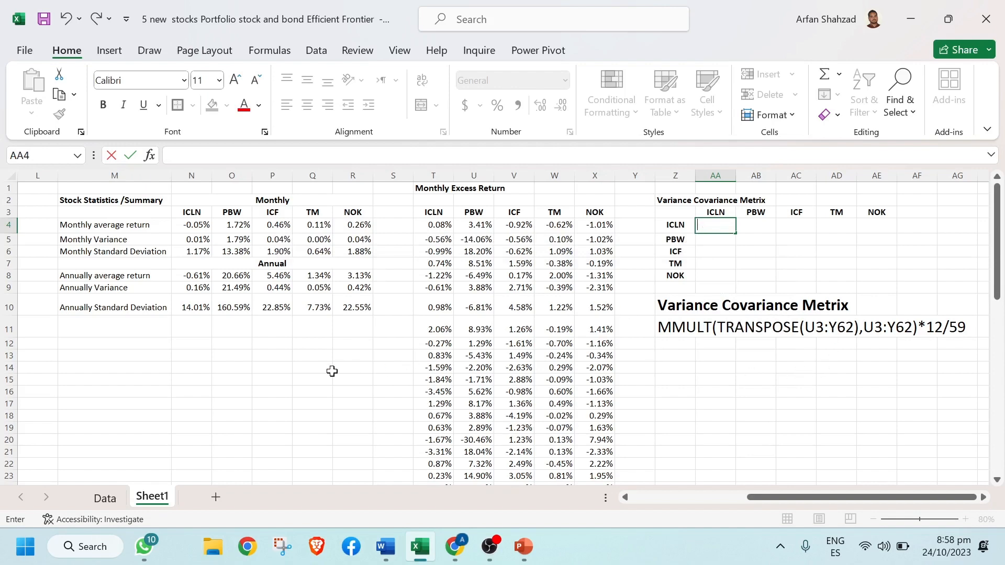
left_click_drag(775, 498, 672, 506)
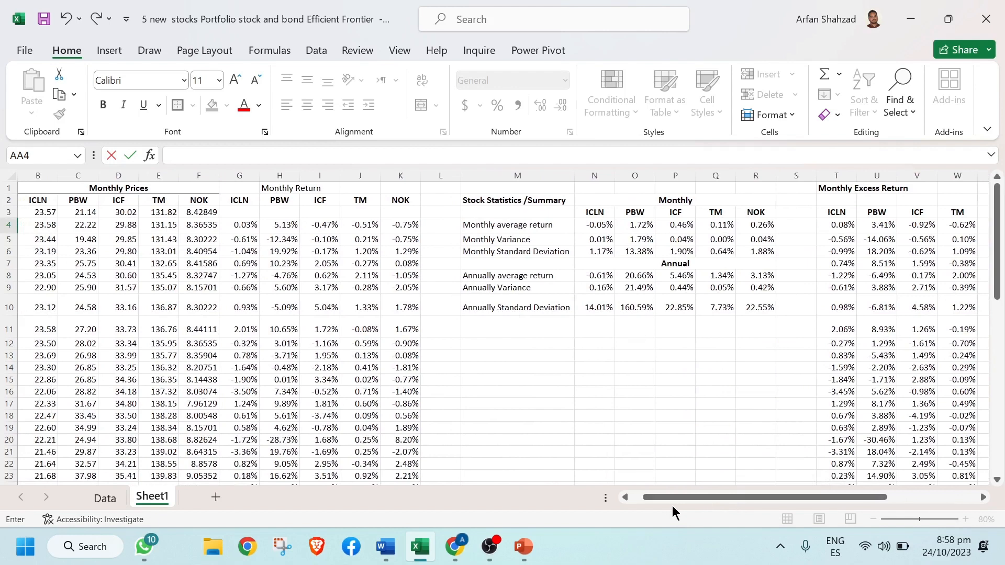
left_click(488, 547)
left_click(938, 359)
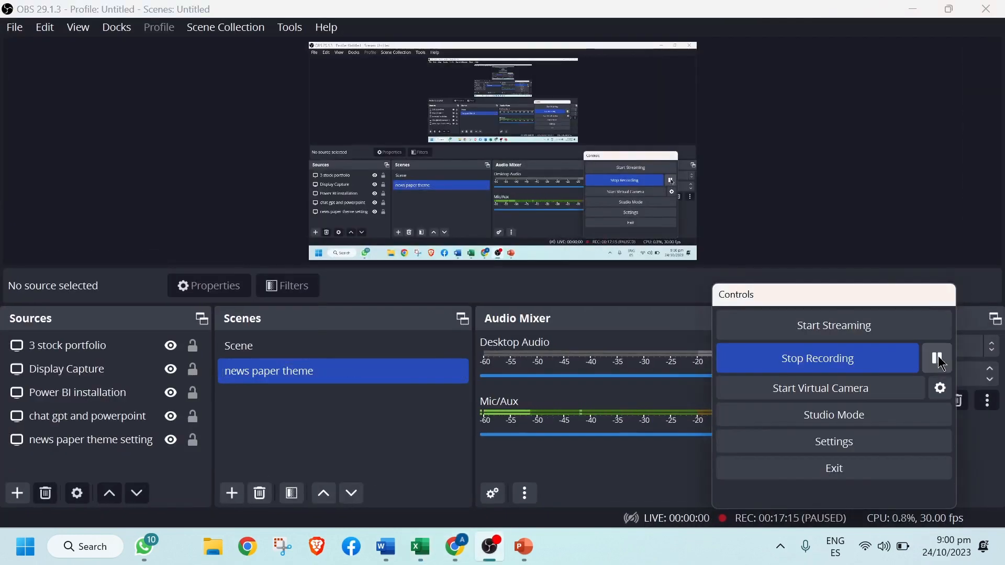
left_click(938, 359)
left_click(422, 550)
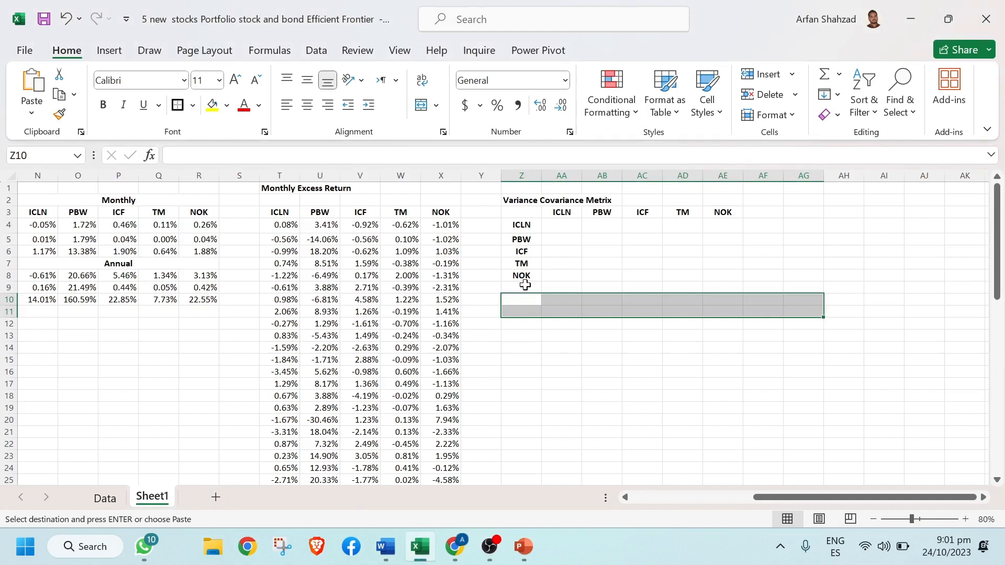
- Paste the copied two-line MMULT formula note at Z10 and extend its heading to "Variance Covariance Metrix Formula"
left_click(528, 302)
key("ctrl+v")
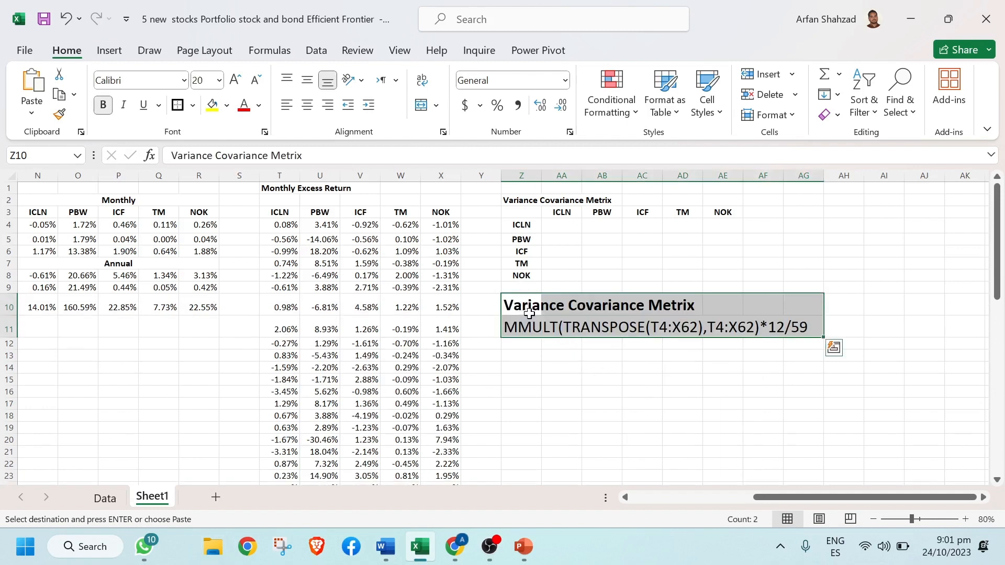
double_click(532, 303)
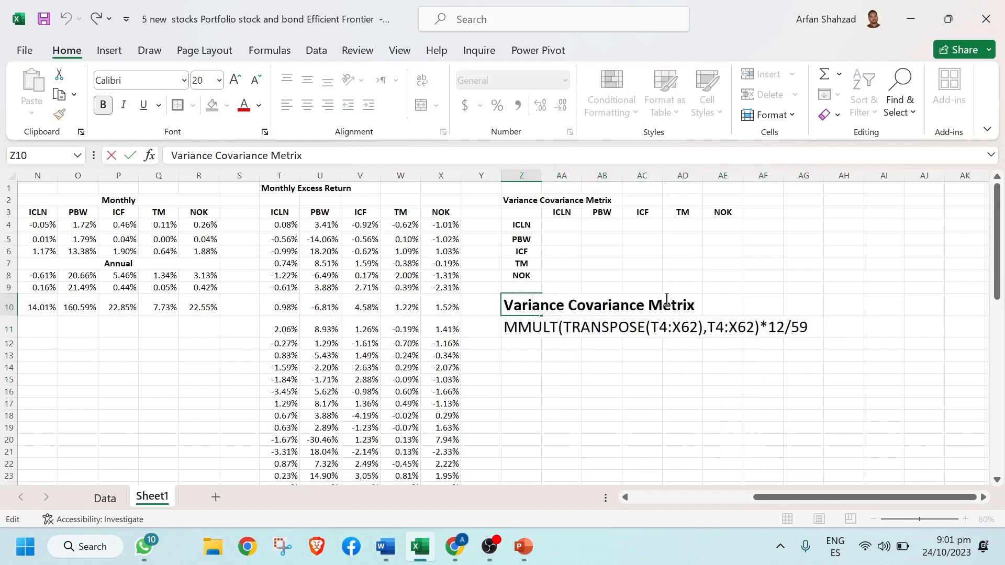
left_click(707, 301)
double_click(515, 306)
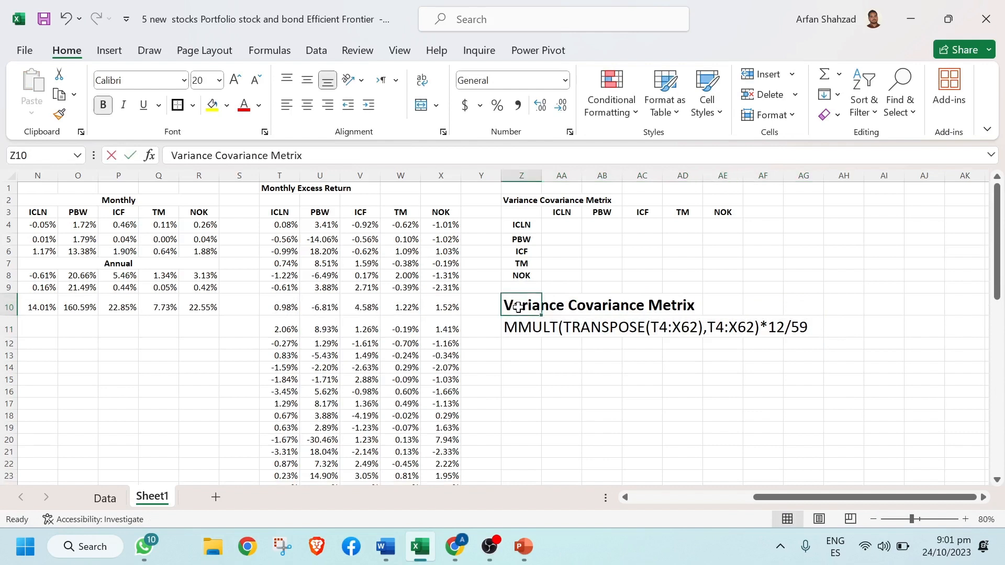
type("Formu")
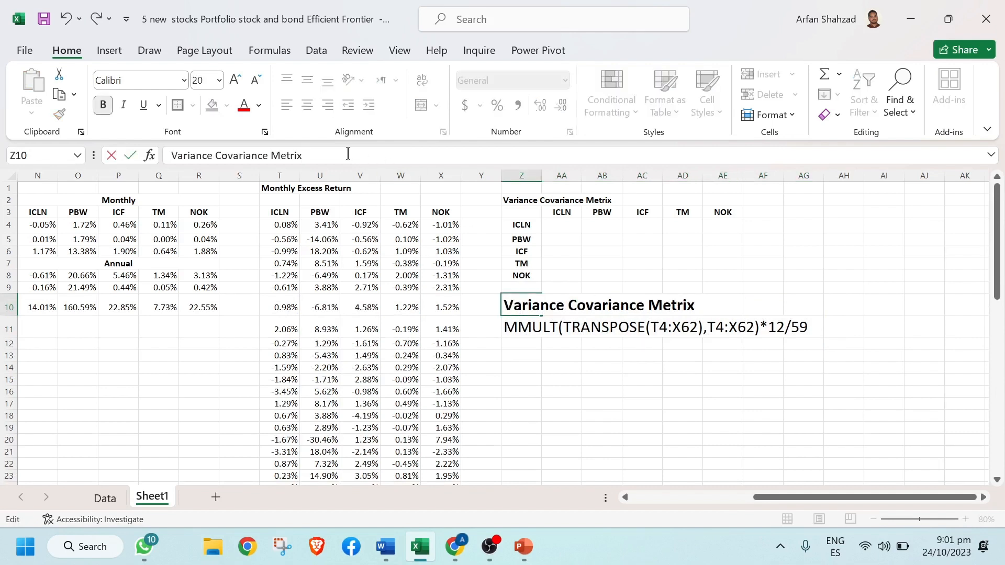
type("la")
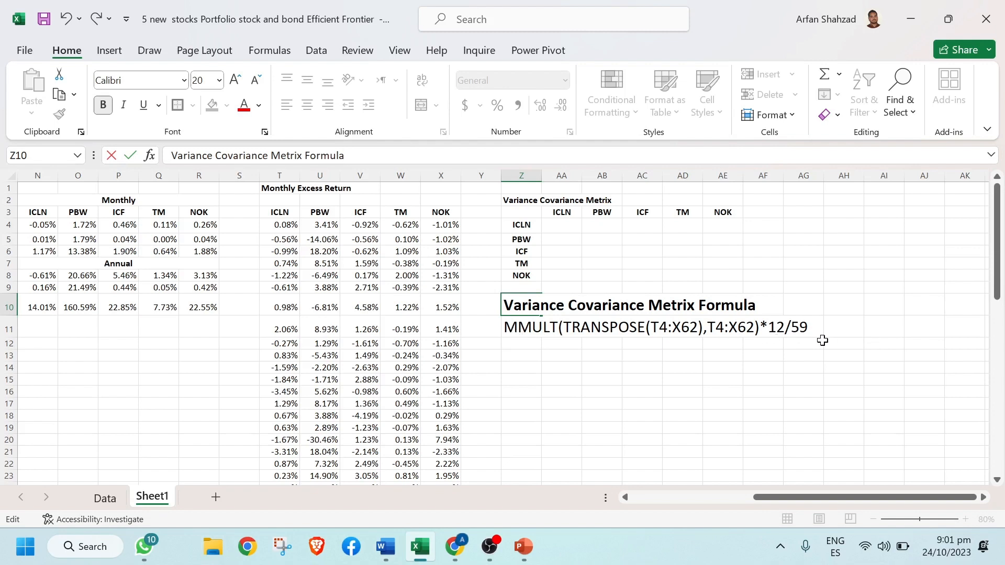
- Change the formula note in Z11 to MMULT(TRANSPOSE(T4:X62),T4:X62)*12/(59-1), based on the number of excess return rows
left_click(289, 227)
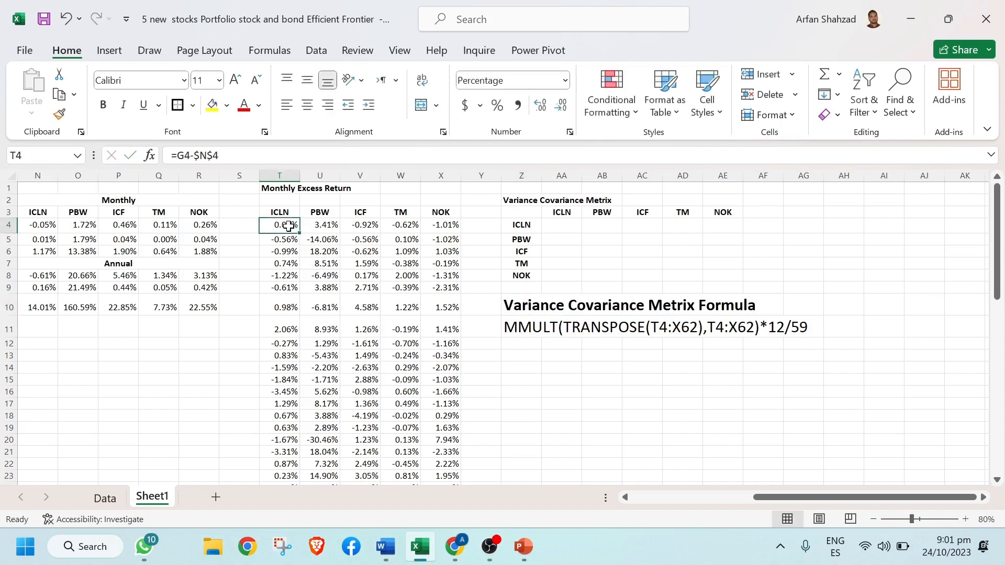
key("ctrl+shift+Down")
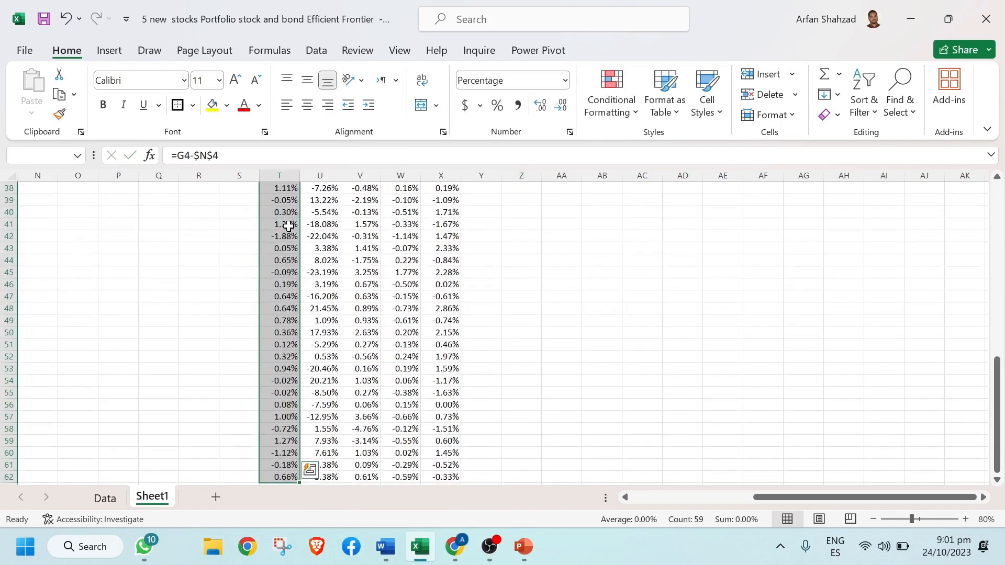
key("Up")
key("Up")
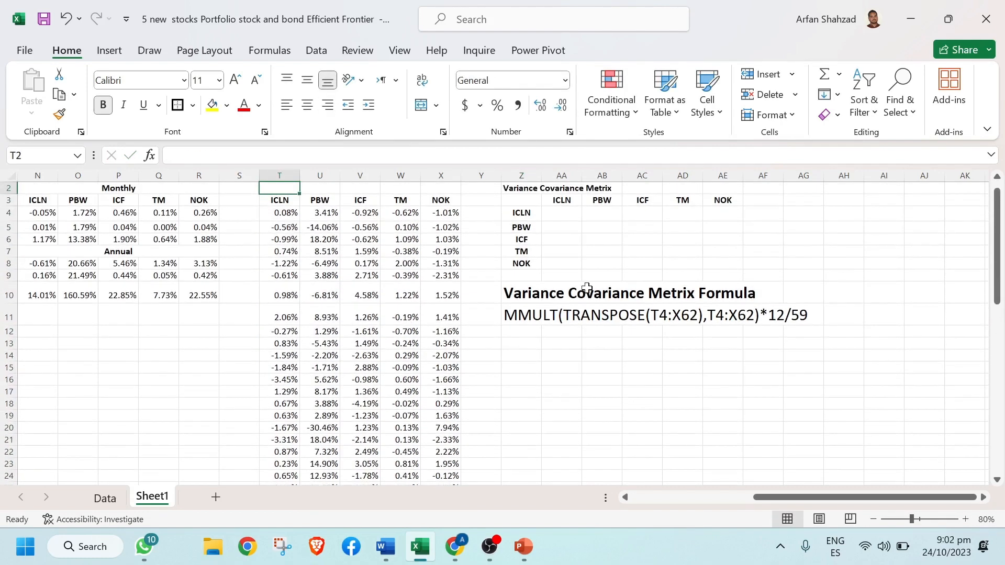
left_click(548, 318)
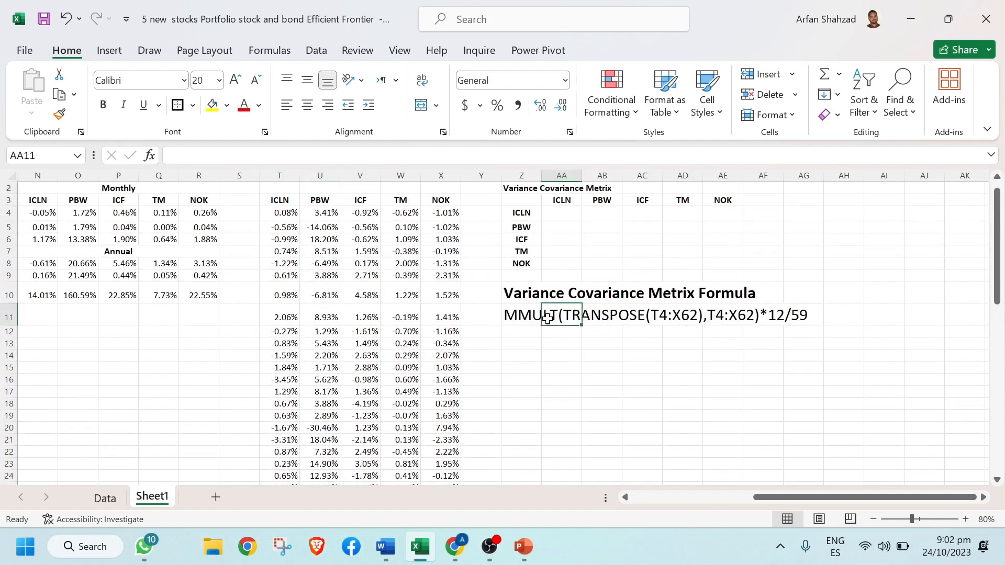
double_click(526, 310)
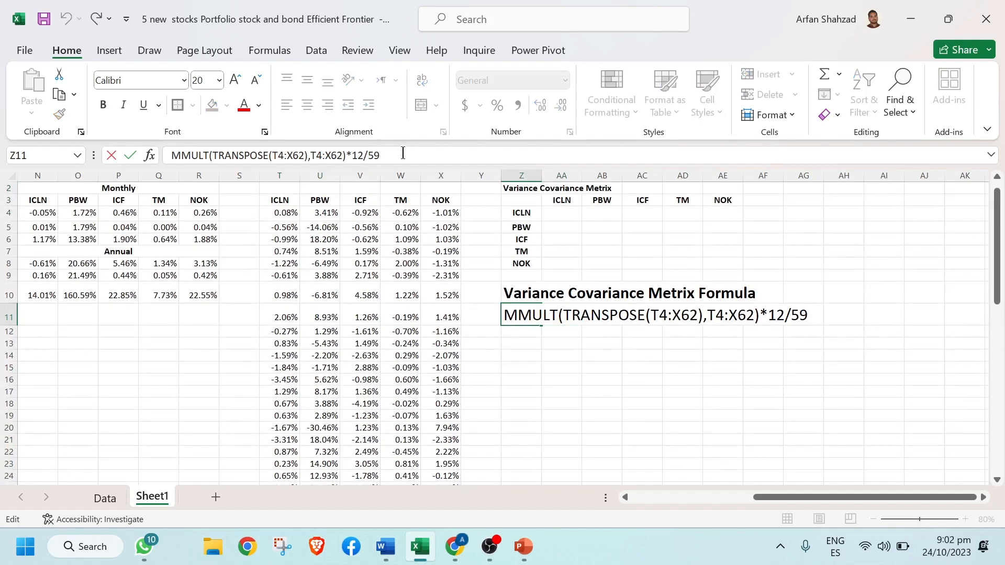
type("(59-1")
left_click(695, 381)
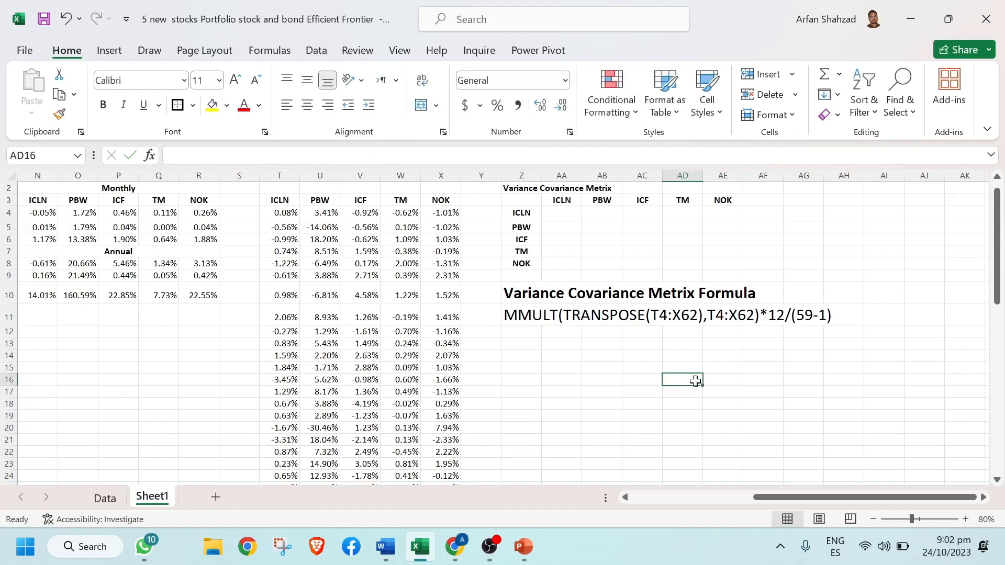
- Start an MMULT formula with a nested TRANSPOSE for the five-by-five matrix range AA4:AE8
left_click(565, 210)
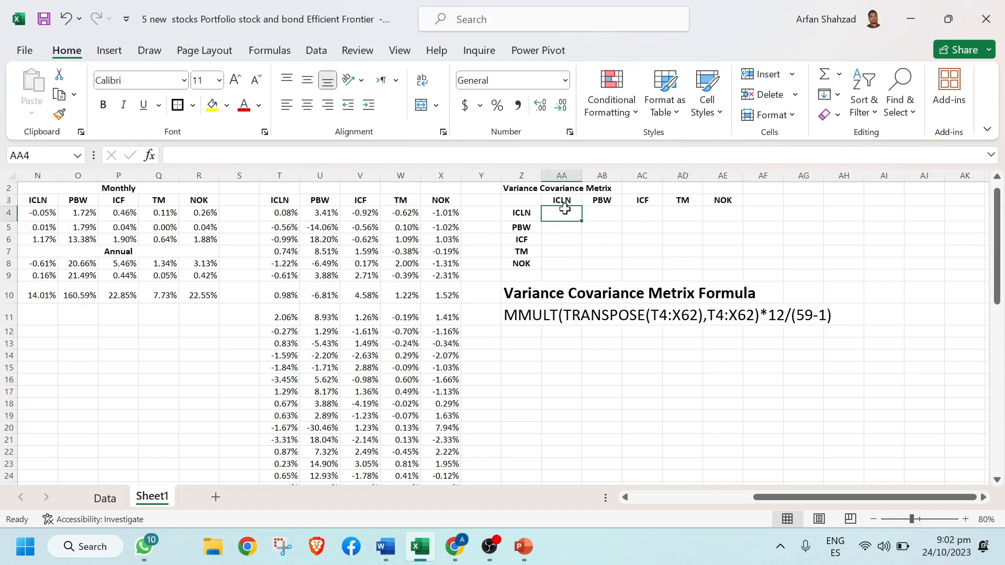
left_click_drag(565, 209, 705, 273)
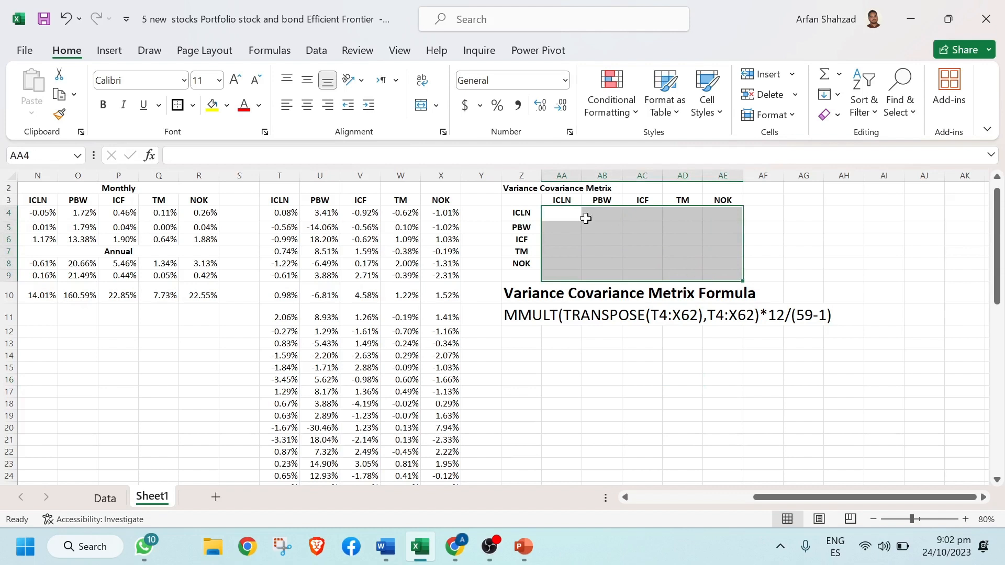
left_click(559, 218)
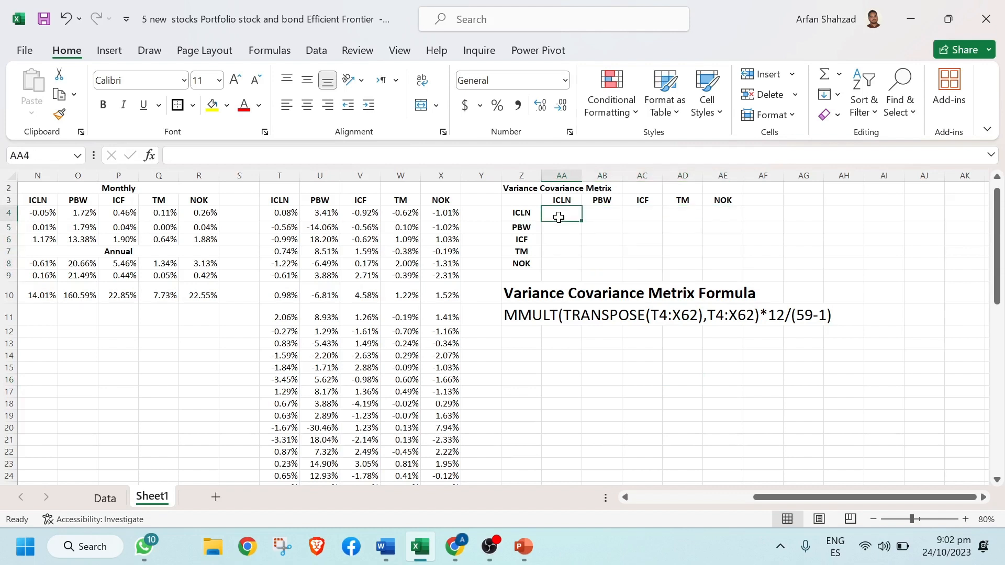
left_click_drag(559, 217, 715, 262)
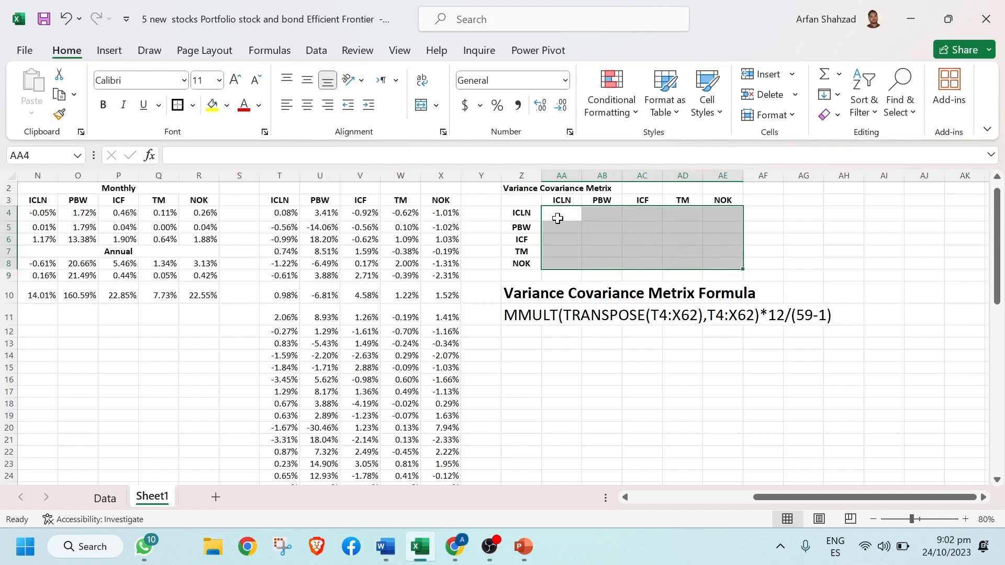
type("=")
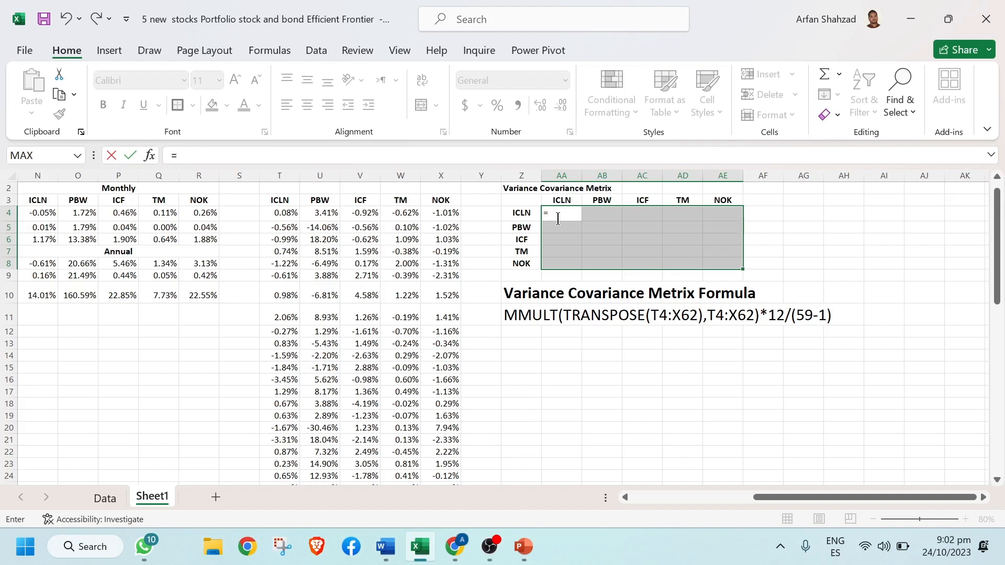
type("m")
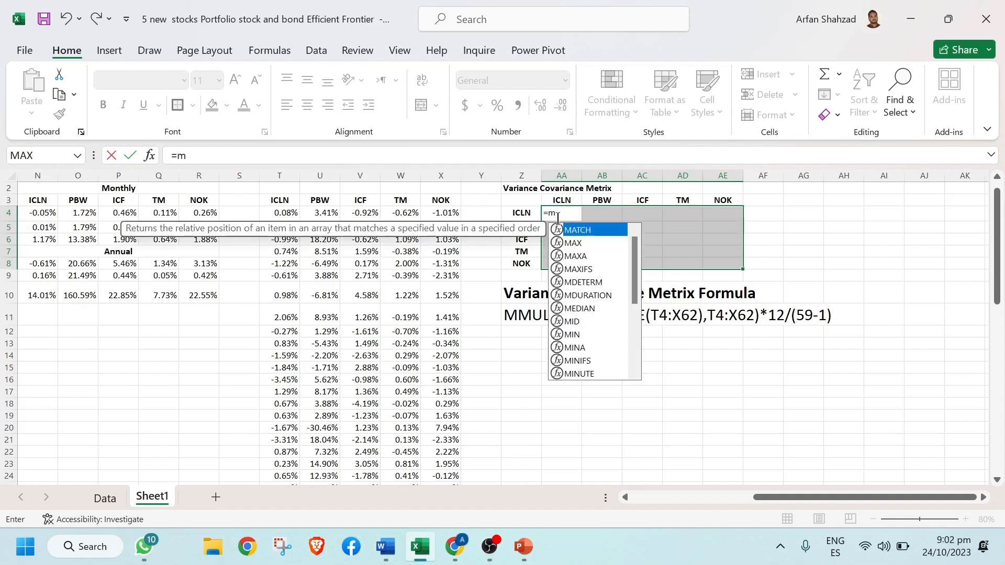
type("m")
double_click(583, 230)
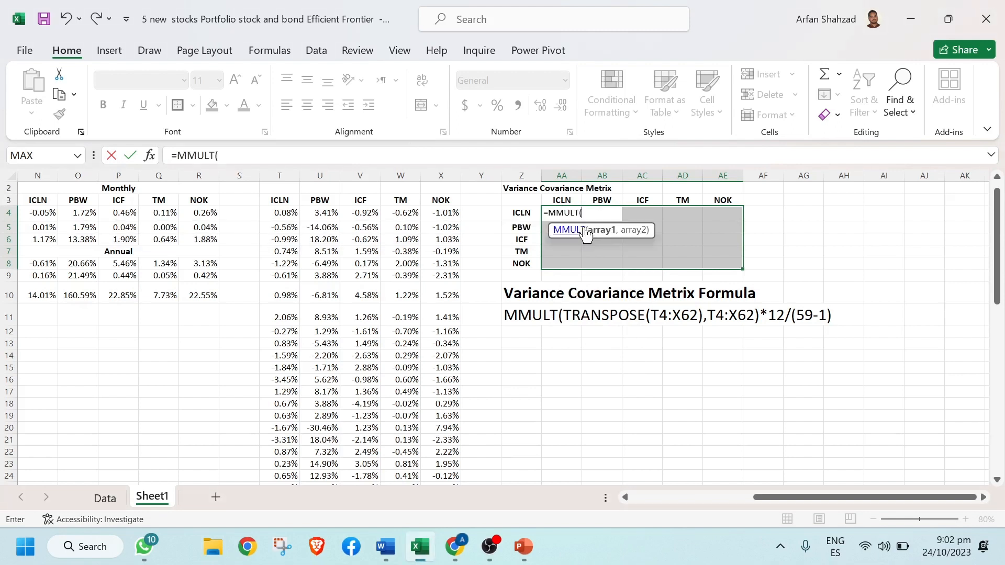
type("ans")
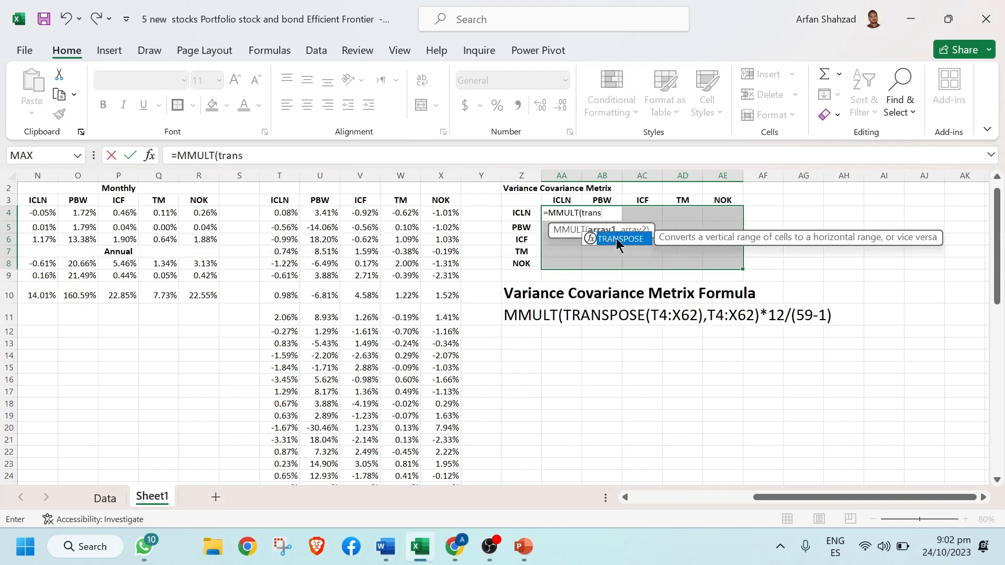
double_click(614, 240)
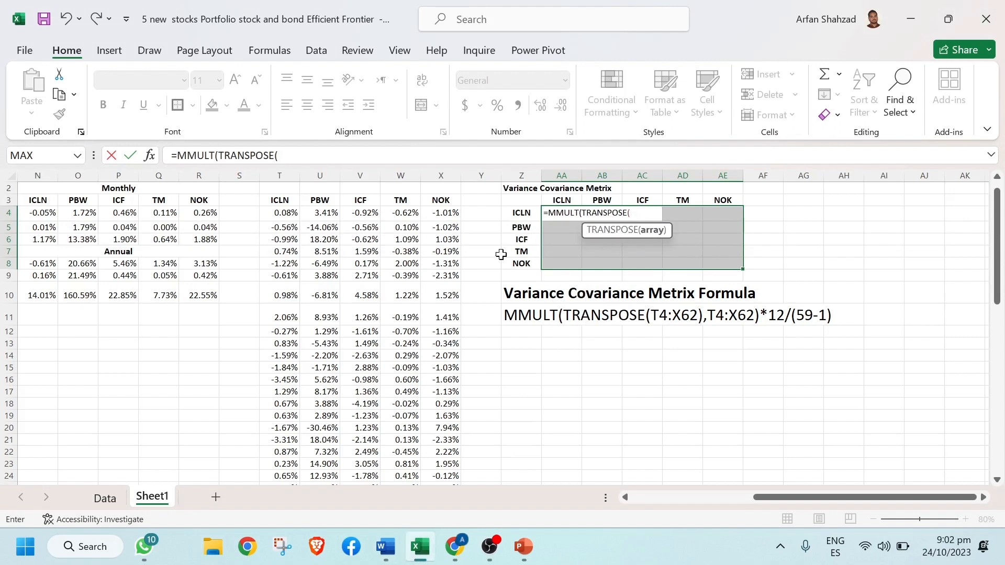
- Use the full monthly excess return range T4:X62 as the transposed first array of MMULT
left_click(287, 213)
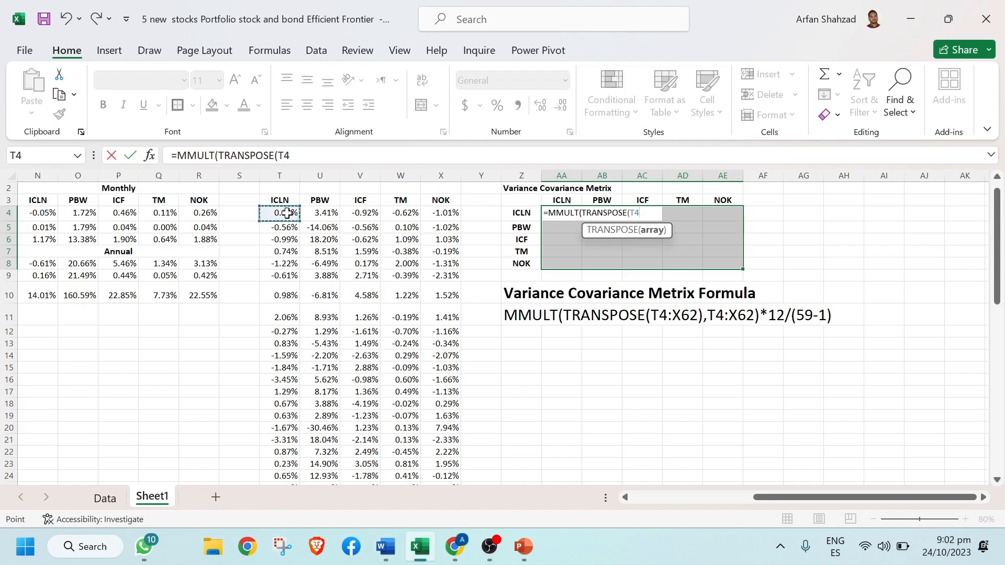
key("ctrl+shift+Down")
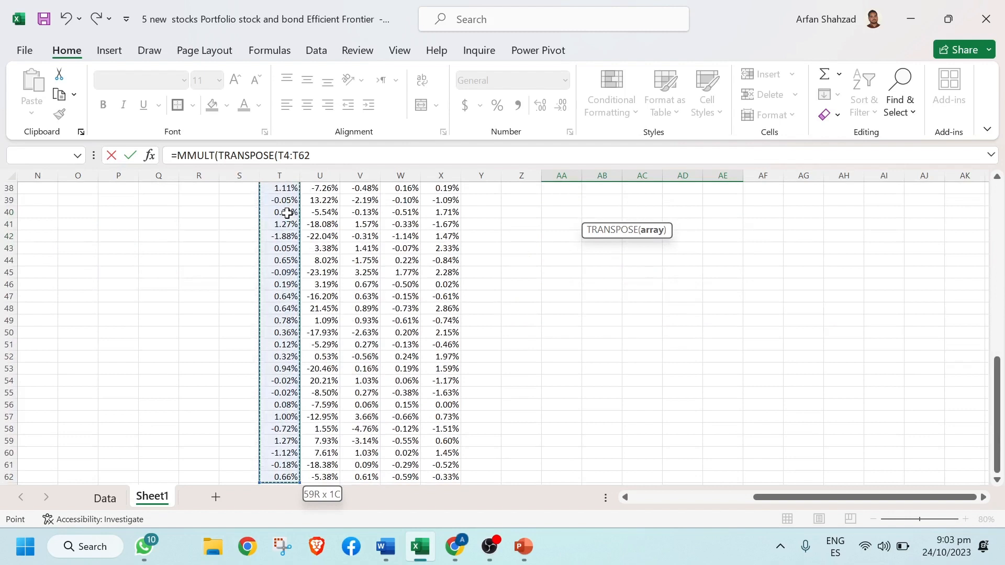
key("ctrl+shift+Right")
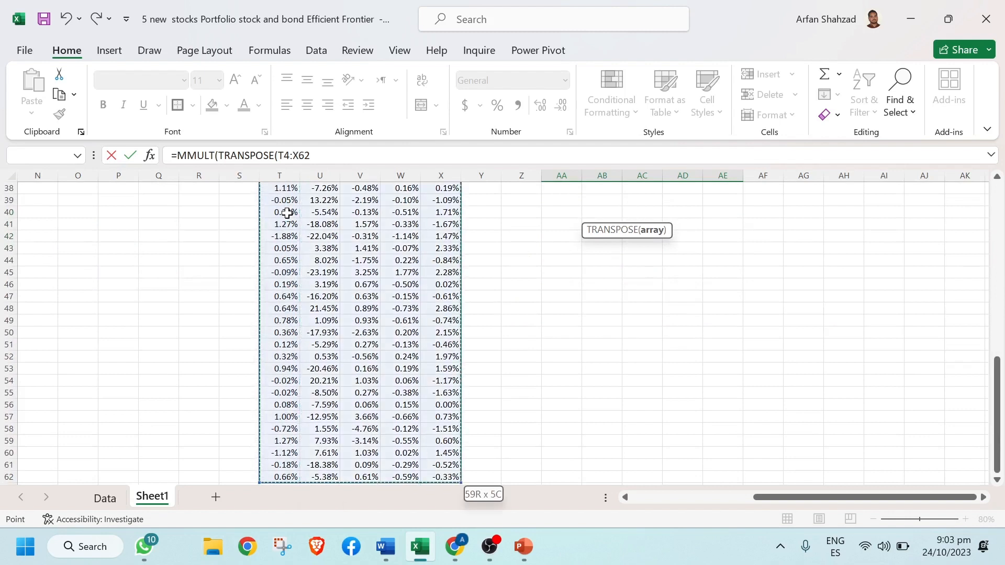
left_click(317, 156)
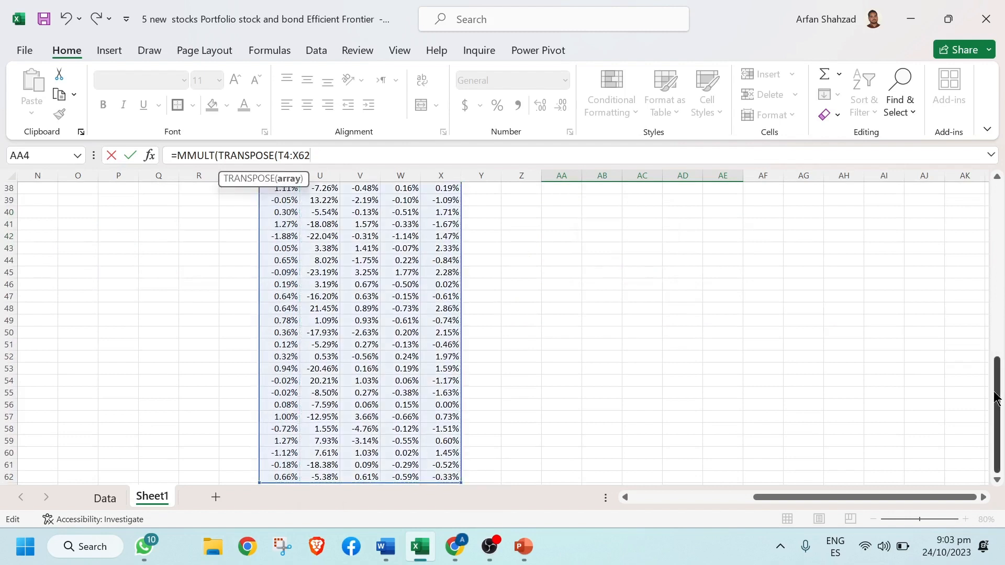
left_click_drag(999, 399, 980, 215)
type("),")
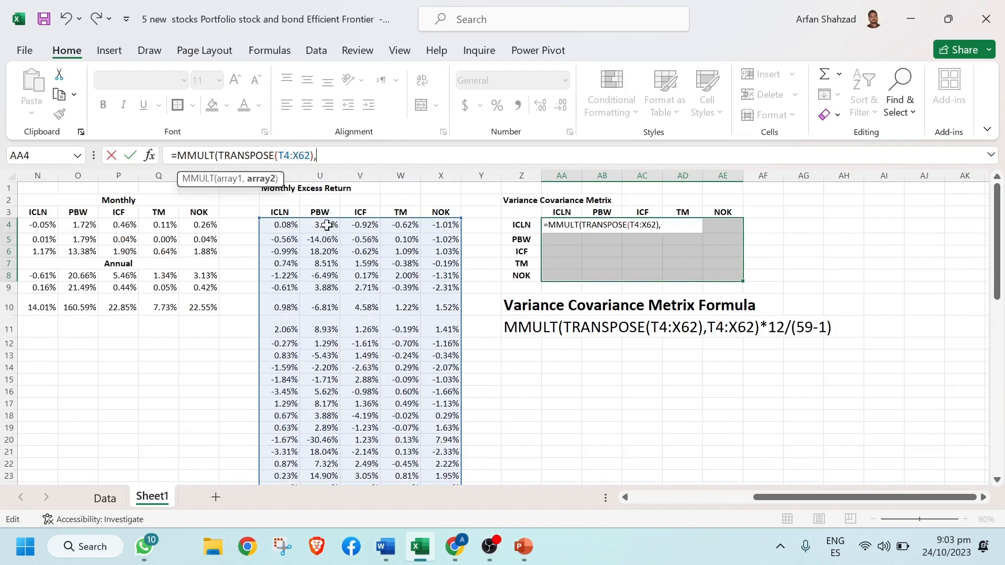
- Use T4:X62 as the second MMULT array, multiply the product by 12/(59-1) and enter the matrix formula
left_click(272, 224)
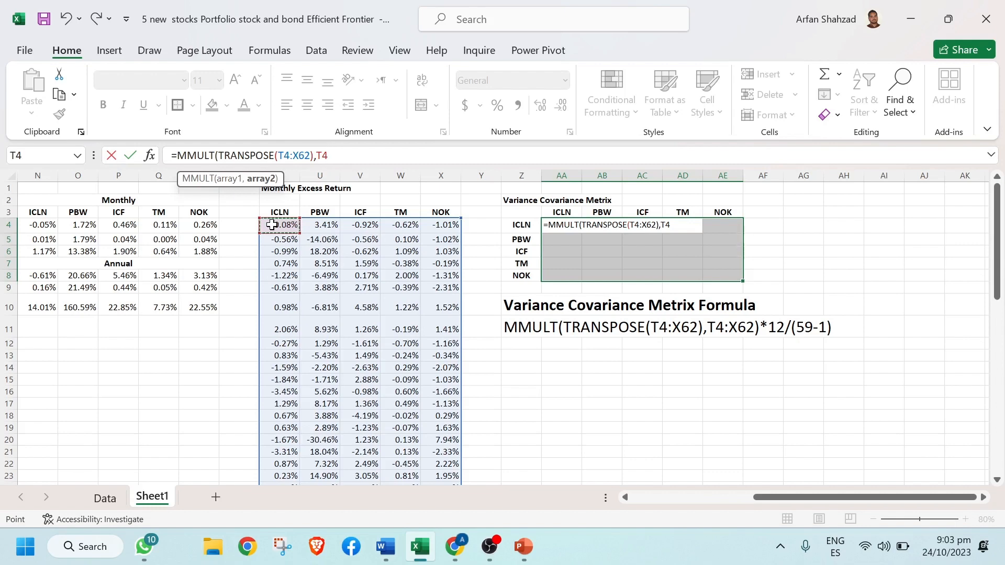
key("ctrl+shift+Down")
key("ctrl+shift+Right")
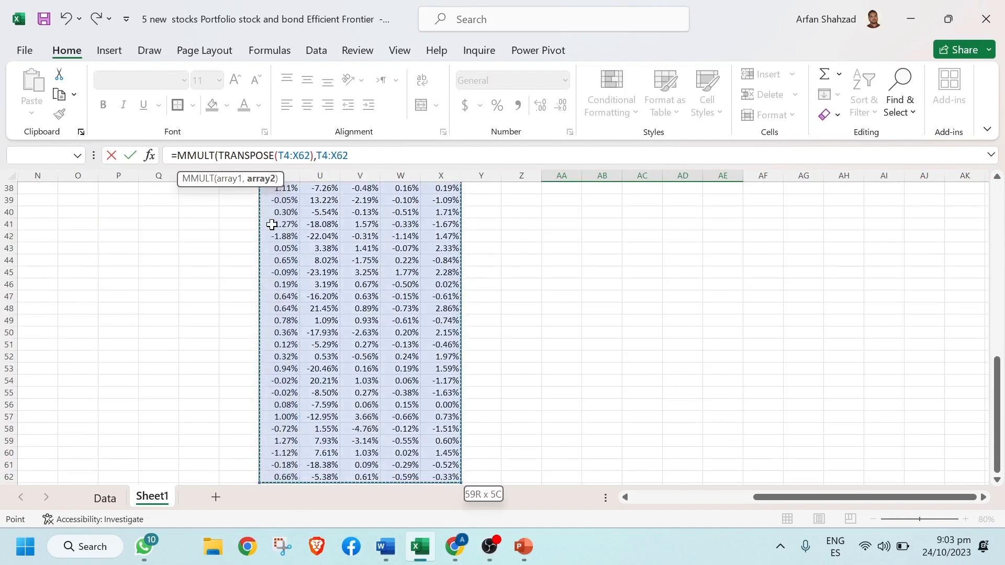
left_click_drag(996, 380, 996, 210)
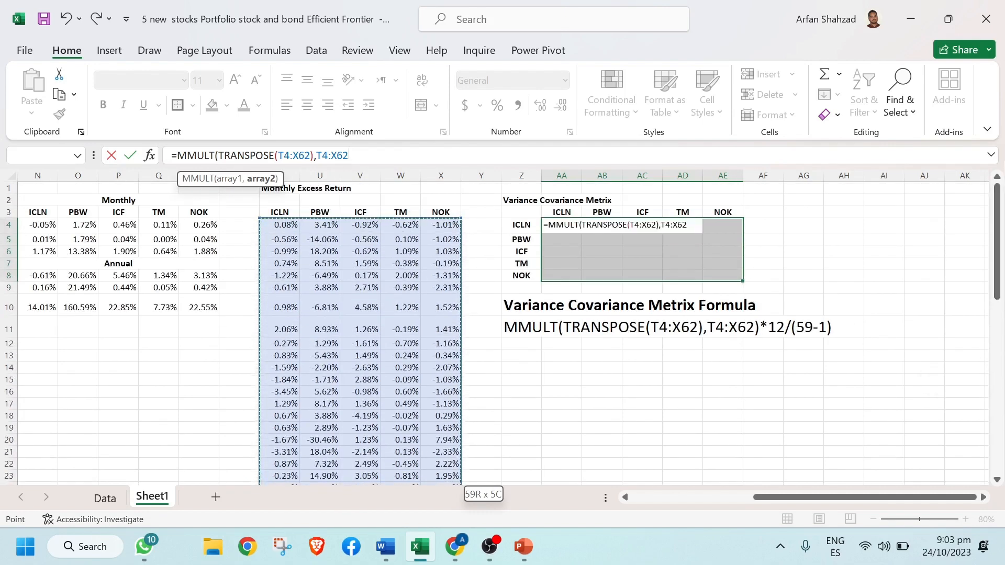
type(")*")
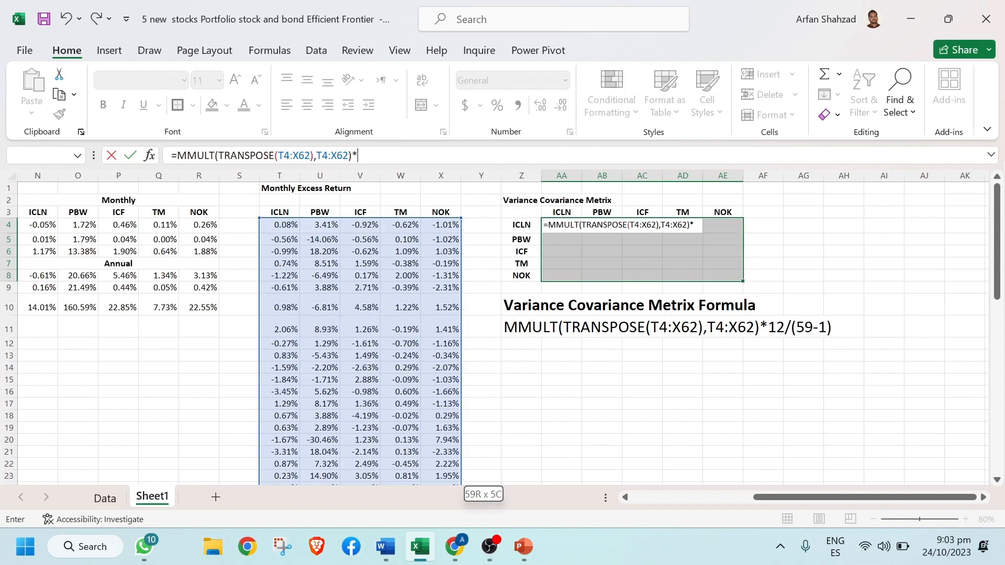
type("12")
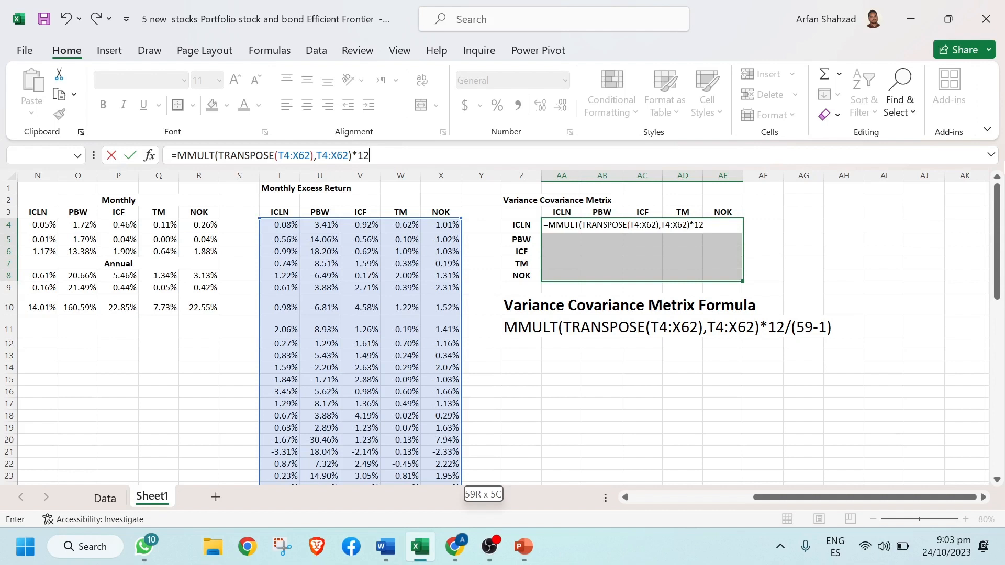
type("/(")
type("59-1")
key("Return")
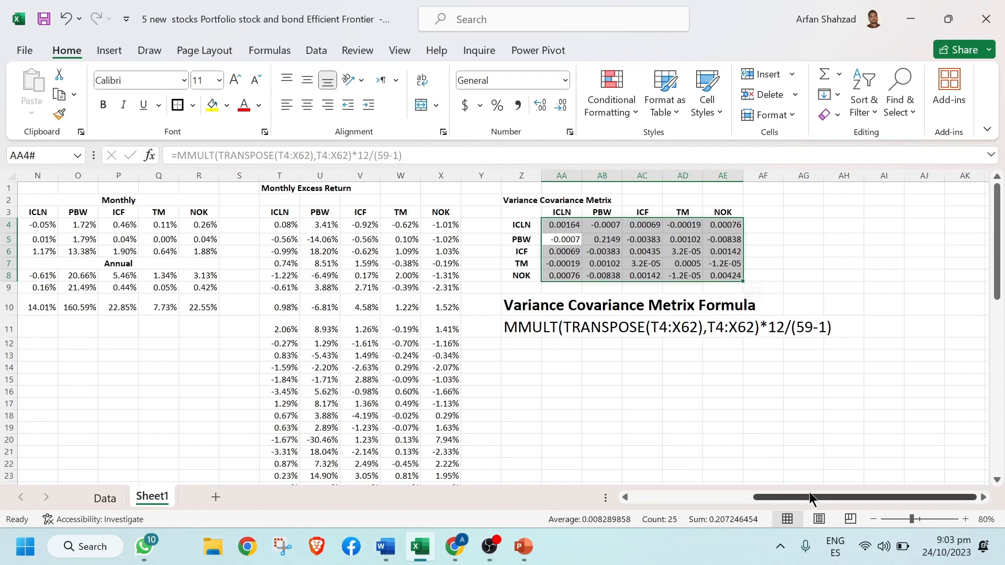
left_click_drag(813, 496, 807, 497)
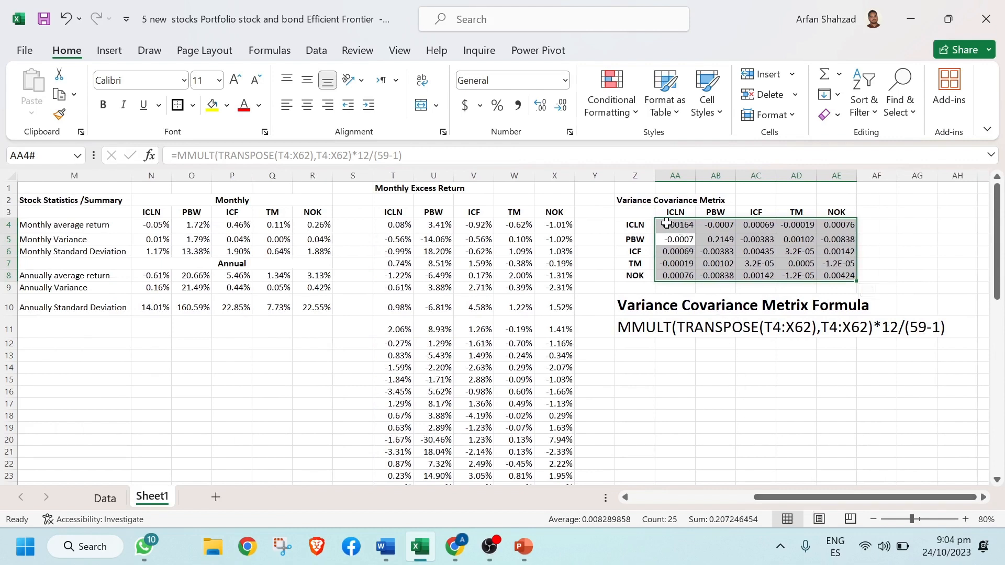
- Highlight the five Annually Variance values in N9:R9 with yellow fill
left_click_drag(671, 225, 830, 272)
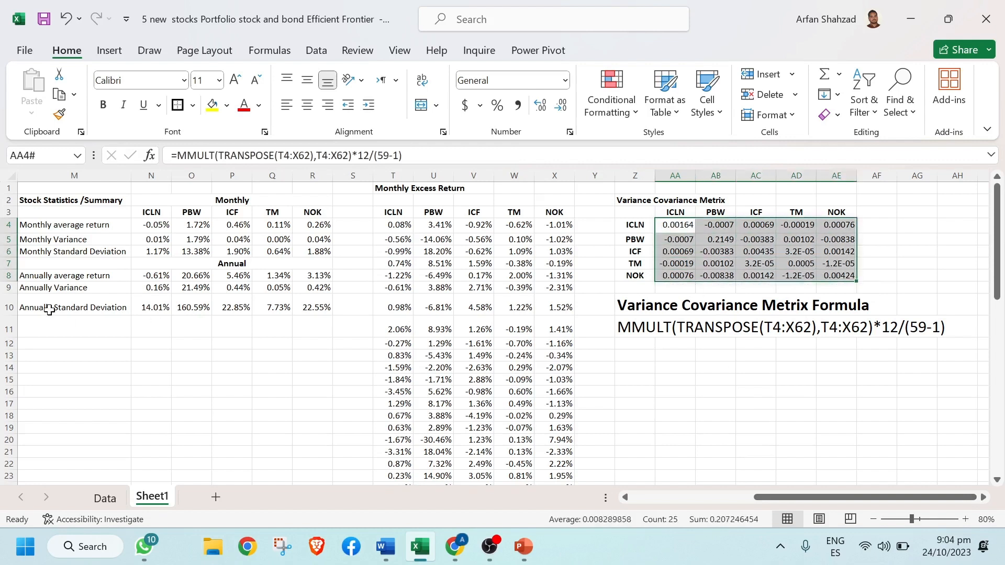
left_click(145, 288)
left_click_drag(146, 287, 322, 290)
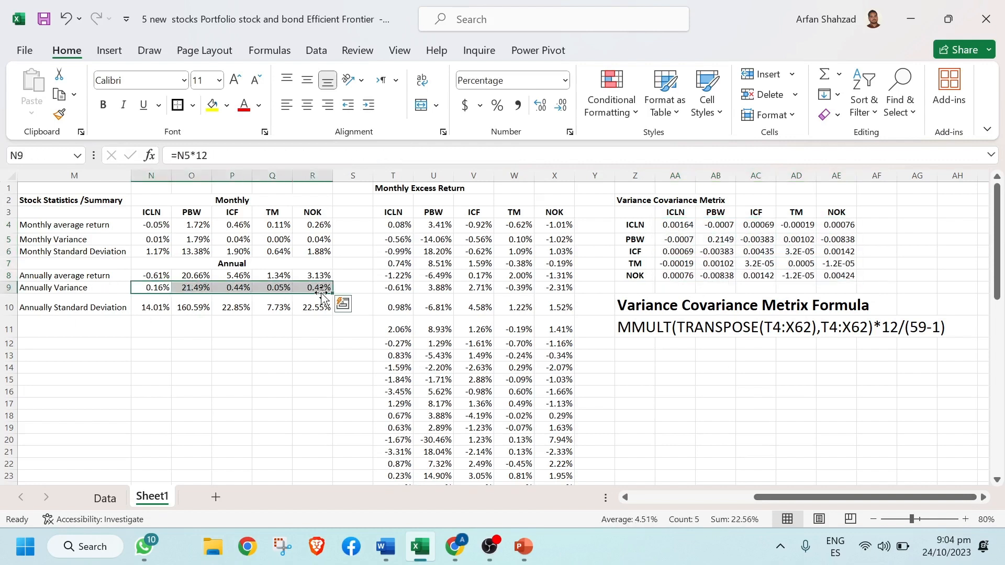
left_click(212, 105)
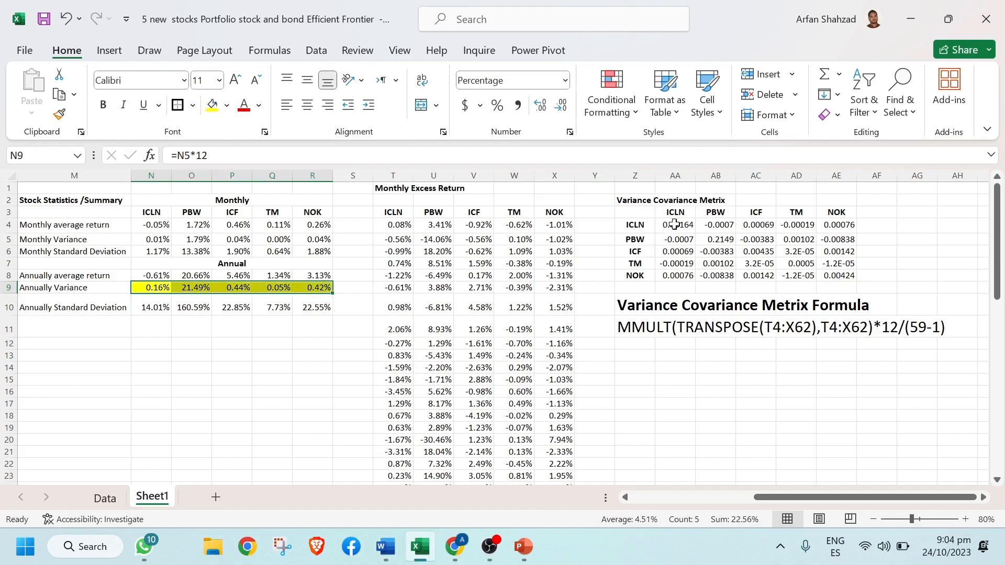
- Format the variance covariance matrix values in AA4:AE8 as percentages with two decimal places
left_click_drag(672, 226, 839, 275)
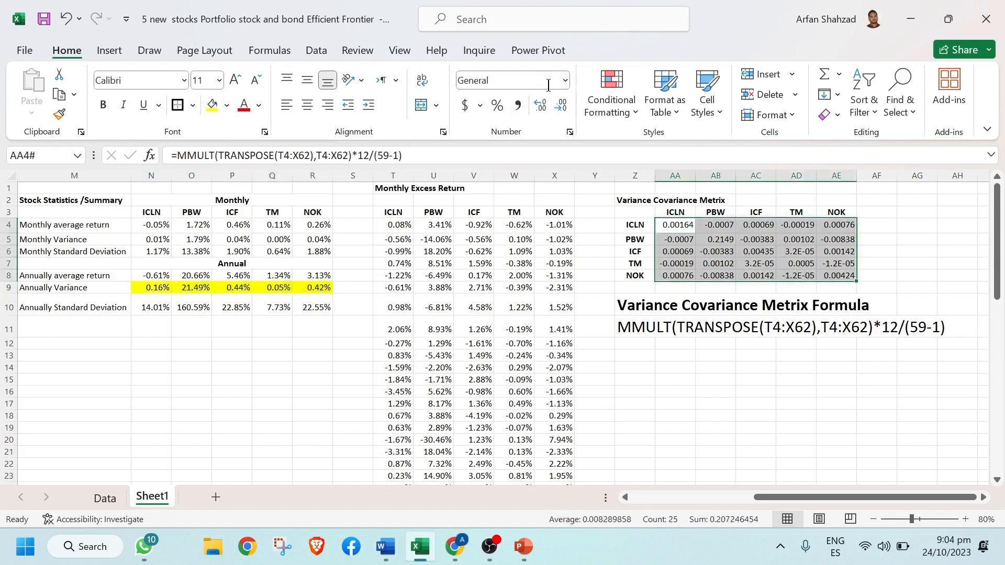
left_click(497, 105)
left_click(543, 105)
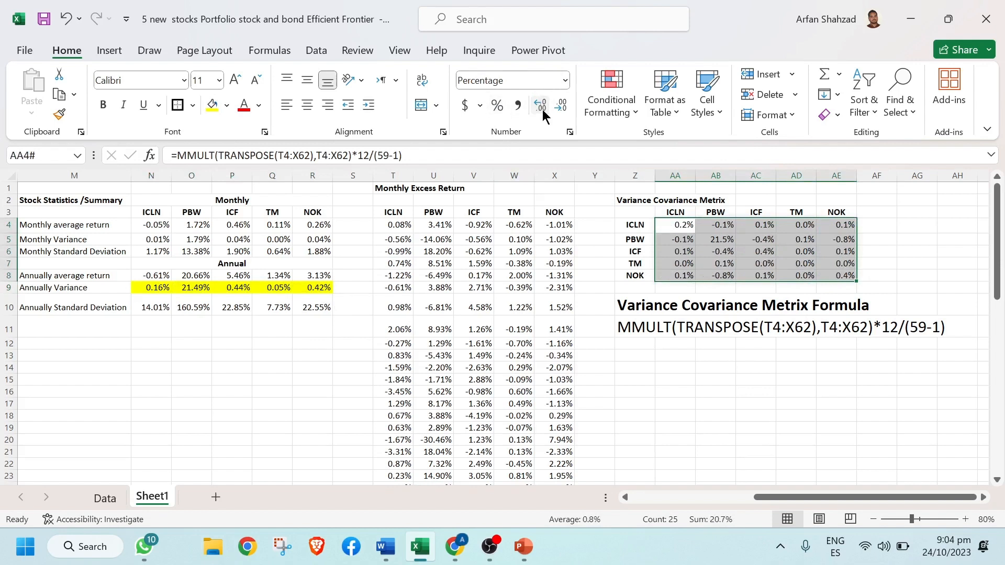
left_click(542, 106)
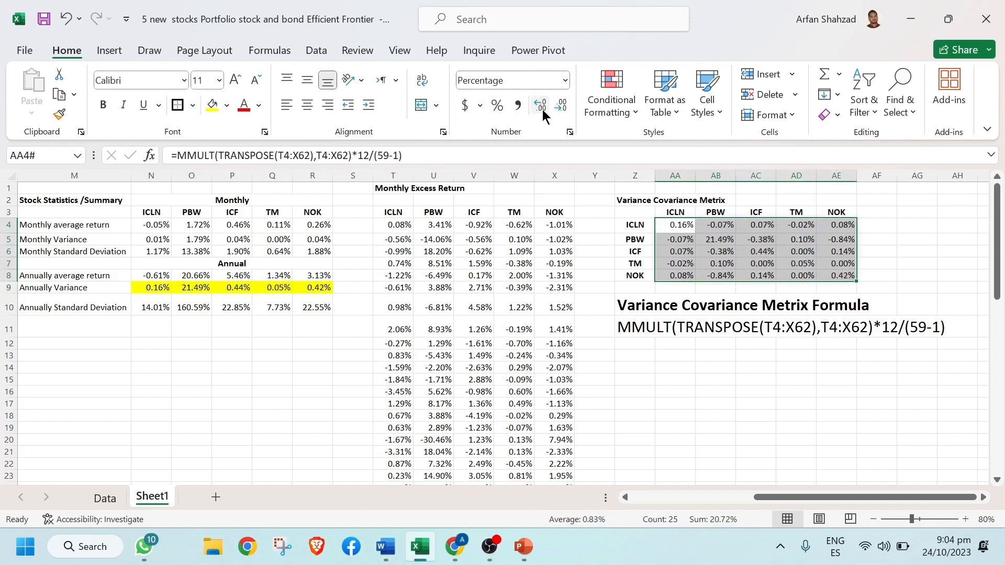
- Fill the matrix's diagonal cells AA4, AB5, AC6, AD7 and AE8 with yellow, checking against the Annually Variance row
left_click(678, 223)
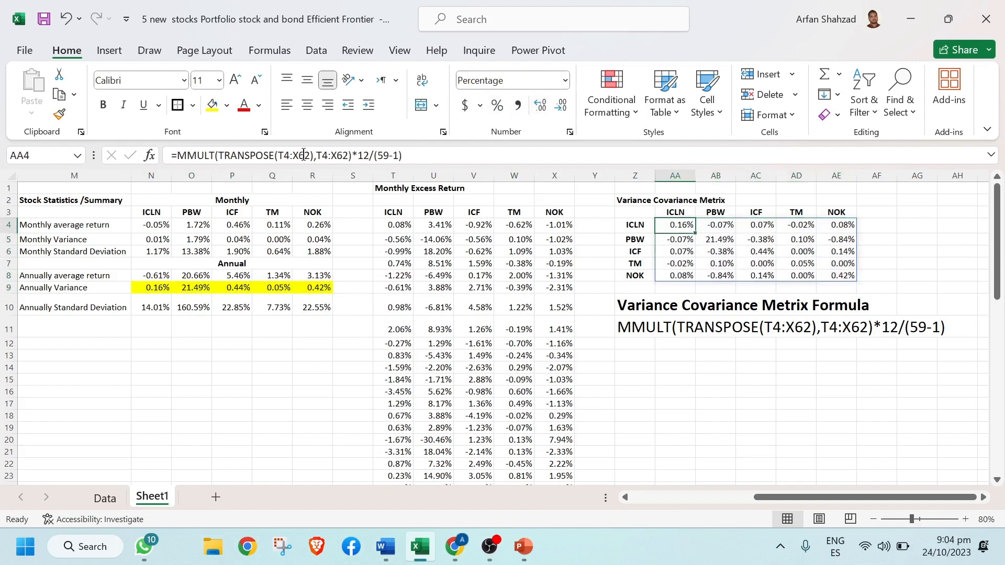
left_click(212, 105)
left_click(158, 287)
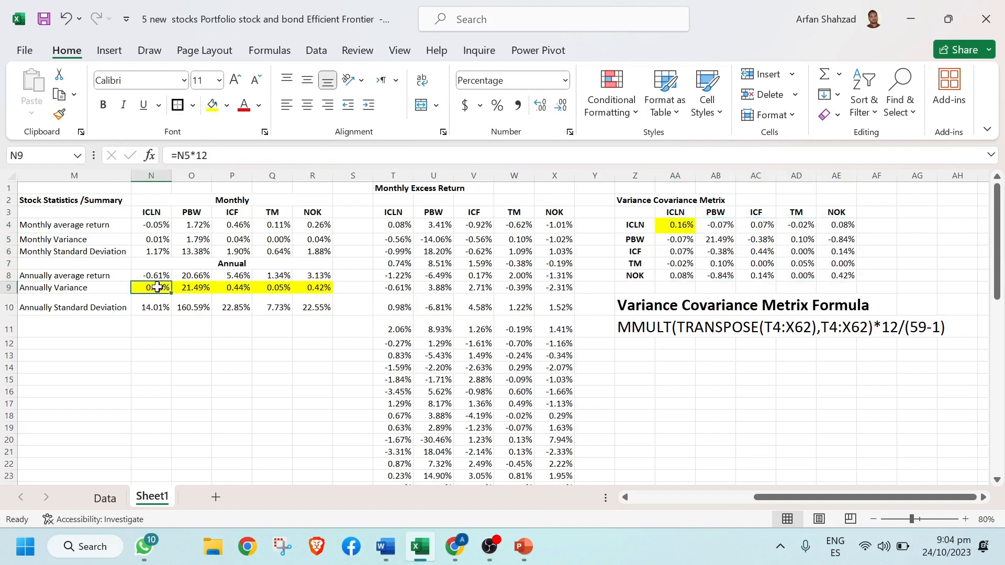
left_click(725, 238)
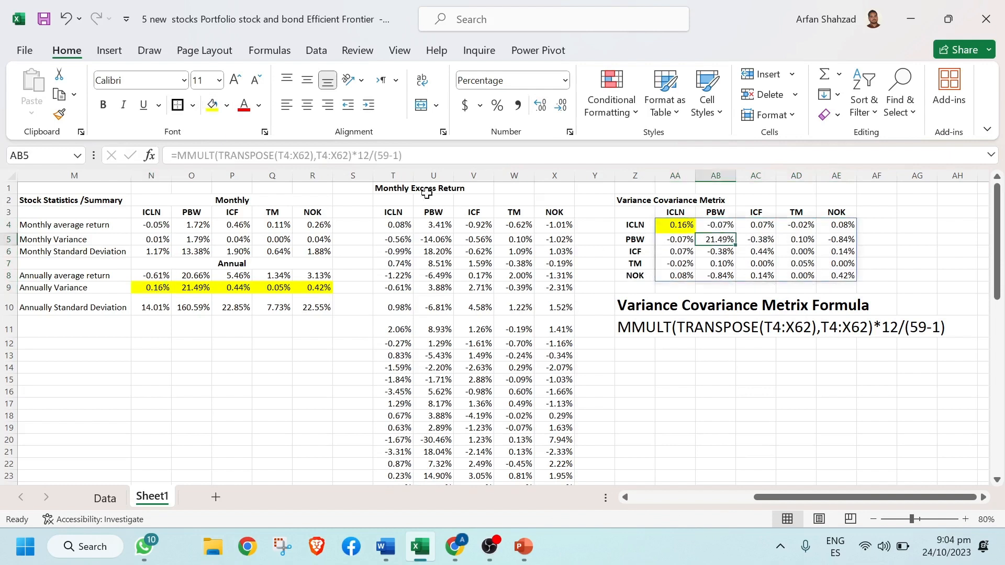
left_click(212, 107)
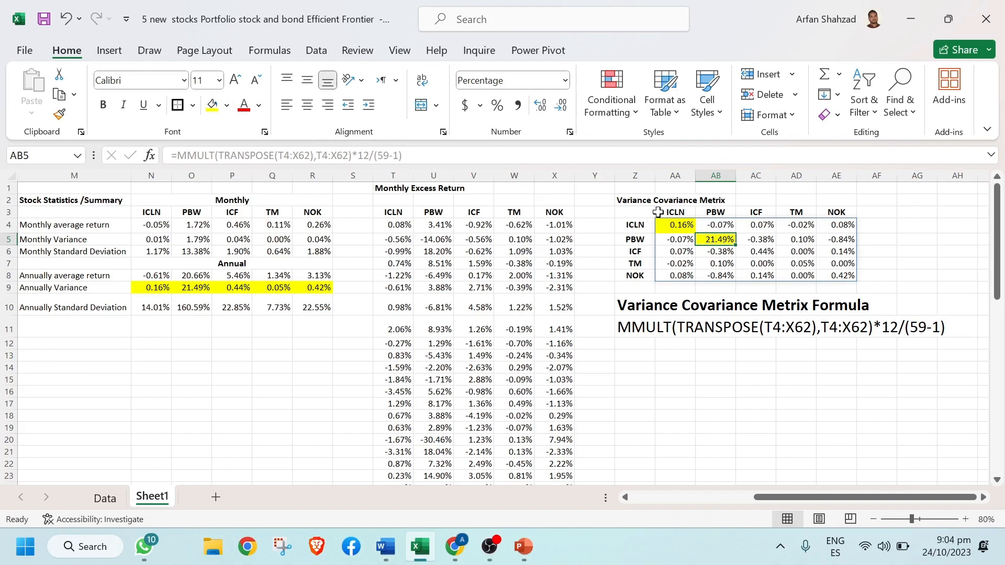
left_click(761, 252)
left_click(213, 107)
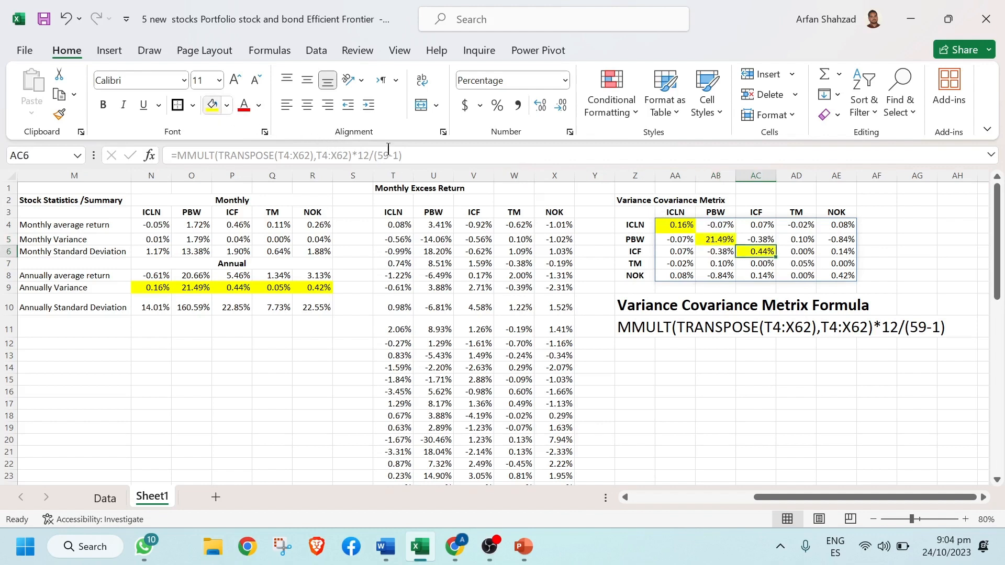
left_click(799, 263)
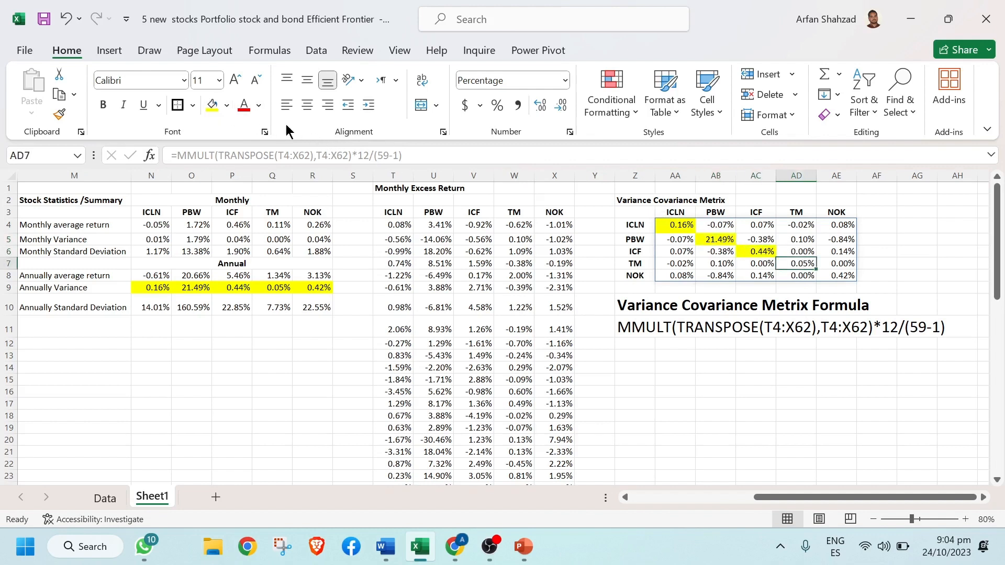
left_click(210, 107)
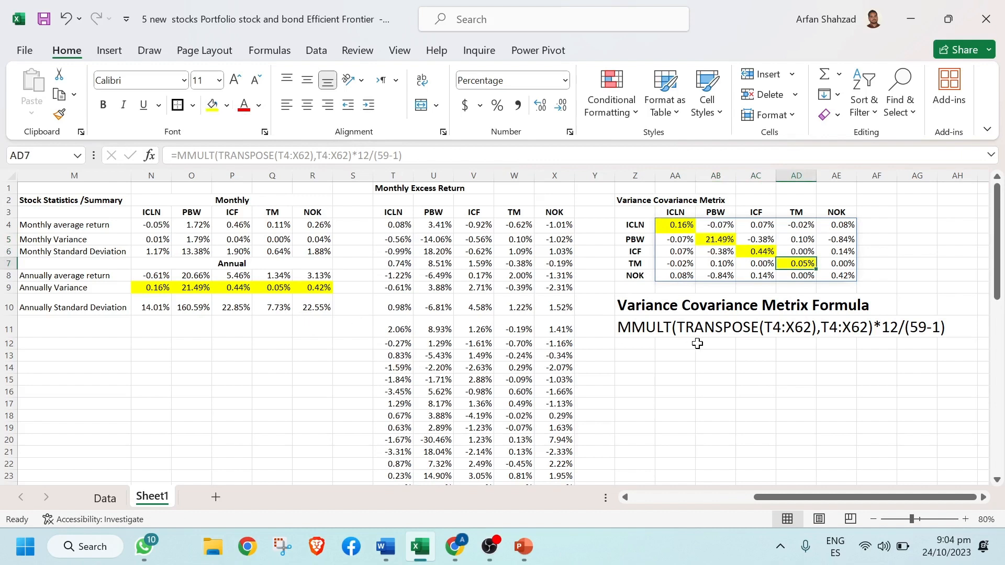
left_click(848, 277)
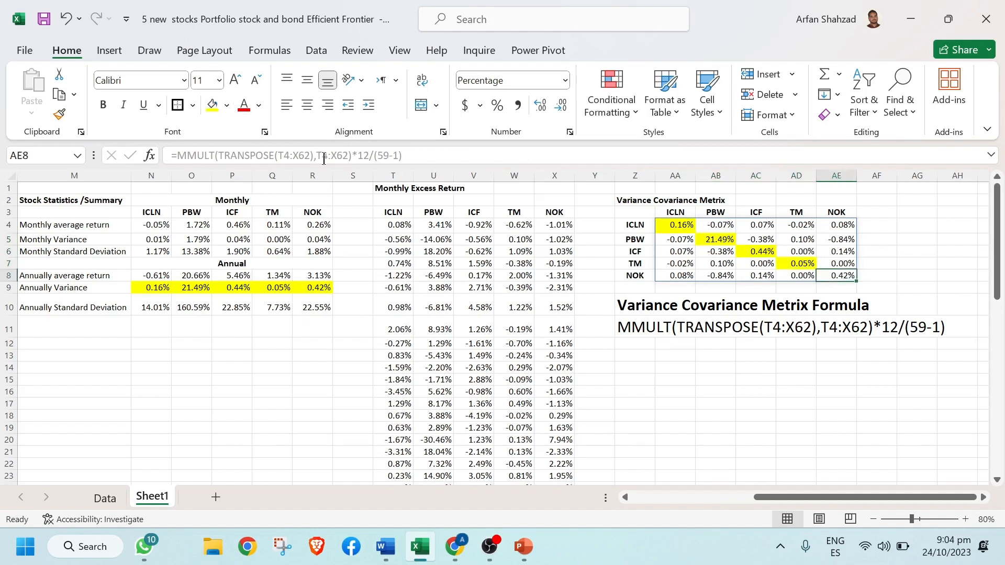
left_click(212, 106)
- Delete the Variance Covariance Metrix Formula heading and the MMULT formula text below the matrix
left_click_drag(633, 301, 948, 350)
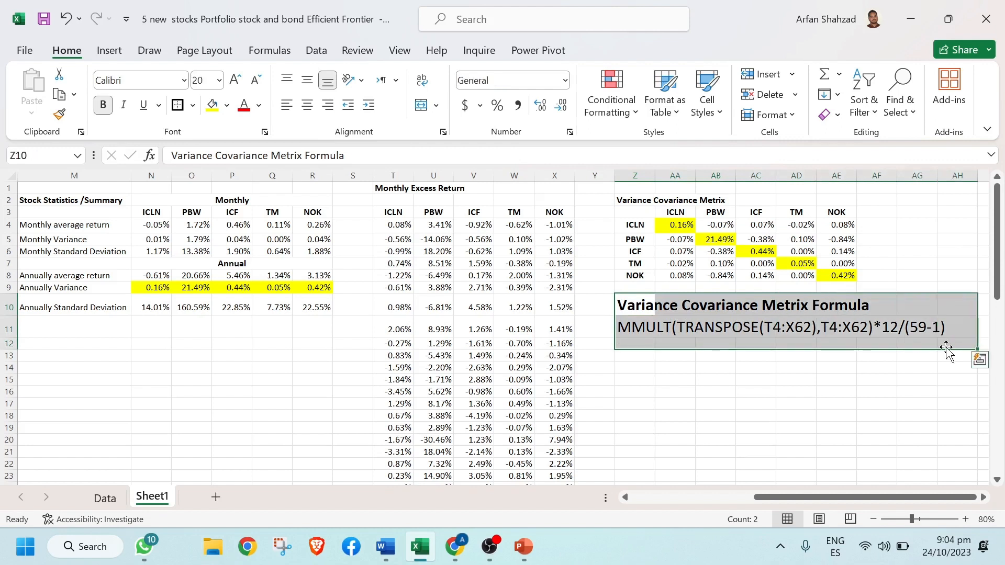
key("Delete")
- Enter the label "Risk Free Rate" in cell Z12
left_click(625, 344)
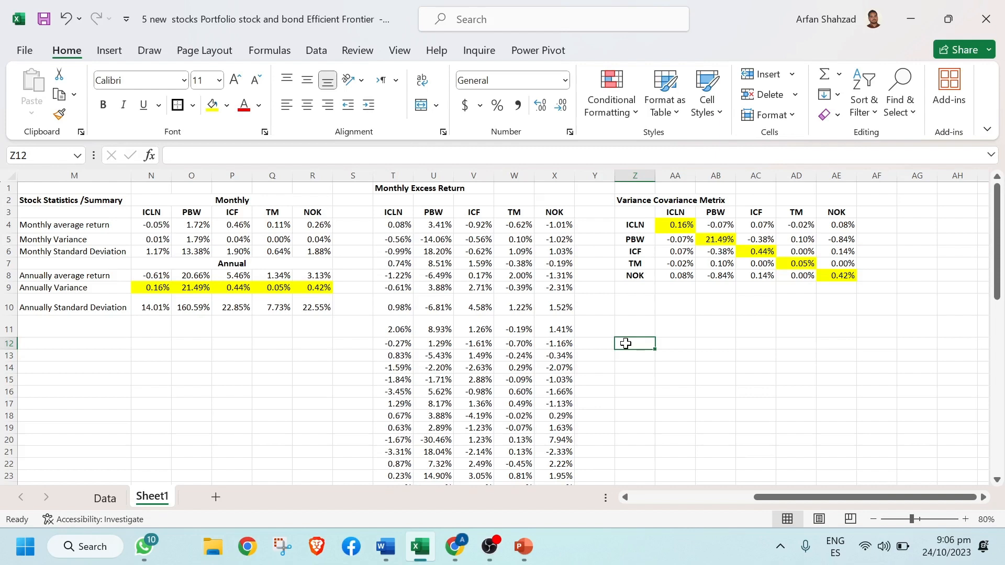
double_click(625, 344)
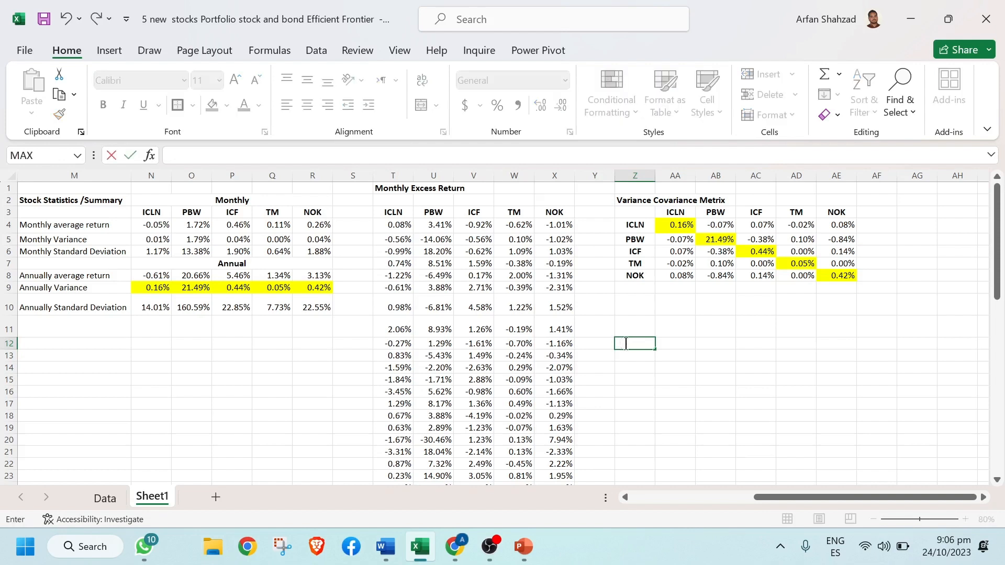
type("Risk")
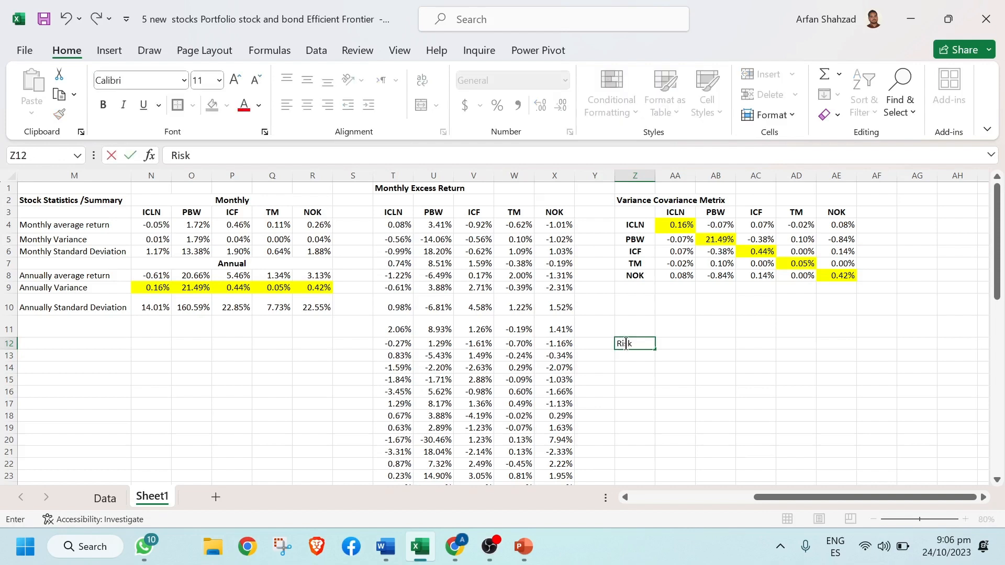
type(" Free rate")
key("BackSpace")
key("BackSpace")
key("BackSpace")
type("Rate")
- Switch to Chrome, search Google for "annual risk free rate" and look through the results for the 10 Year Treasury Rate
left_click(455, 547)
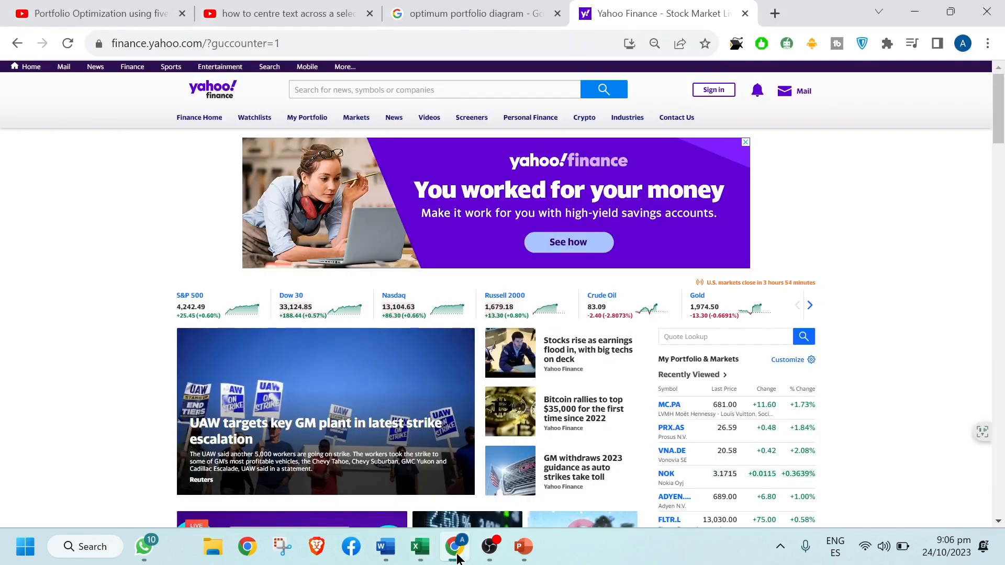
left_click(304, 44)
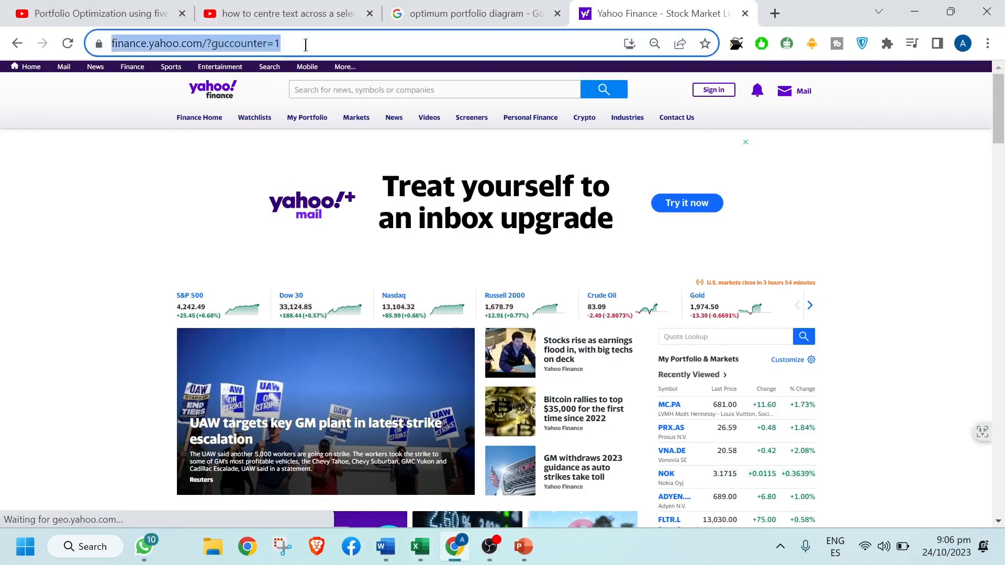
type("annual")
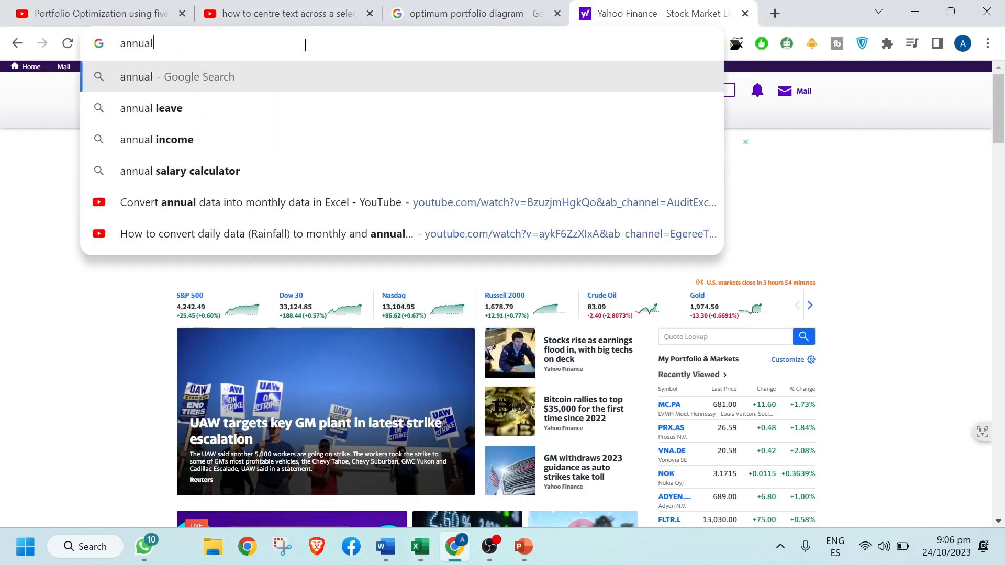
type(" risk fr")
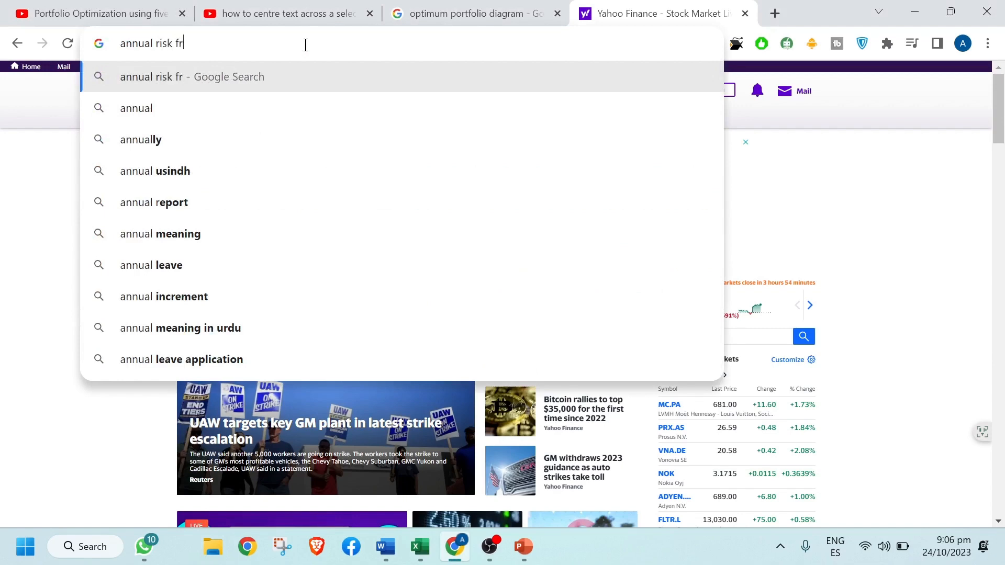
type("ee rate")
key("Return")
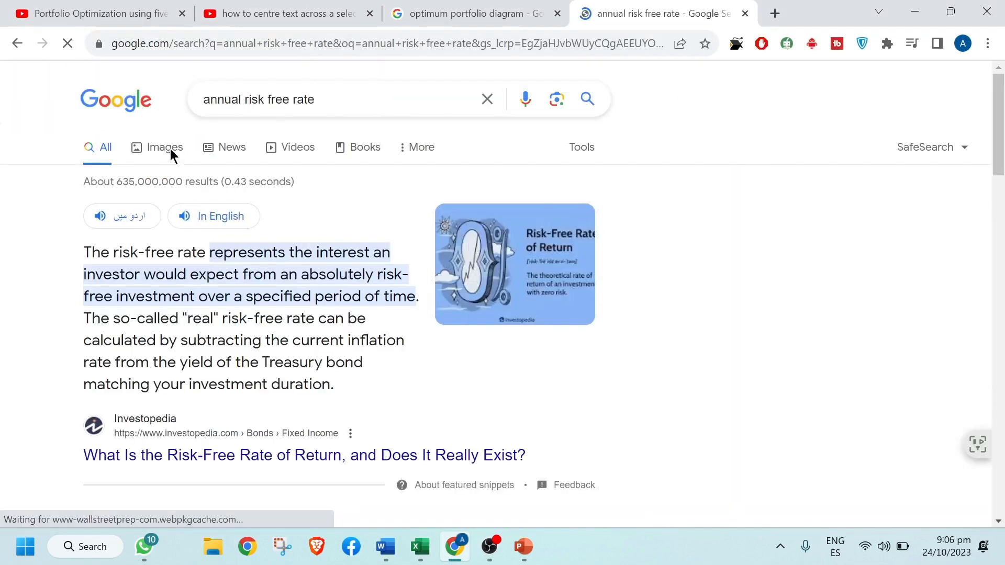
scroll(503, 293, "down", 10)
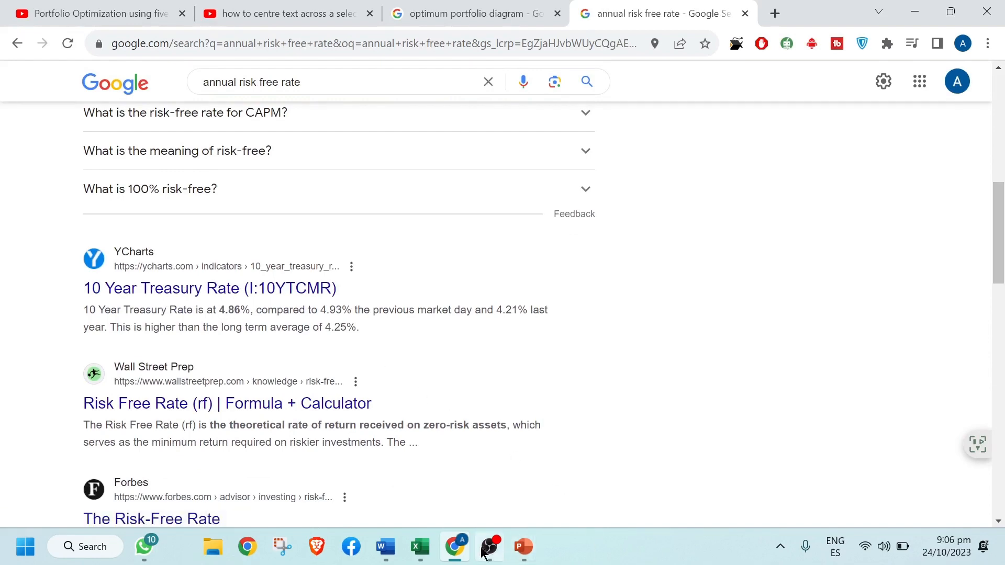
- Return to Excel, enter 4.86% in AB12 as the risk free rate, and make Z12:AB12 bold
left_click(421, 547)
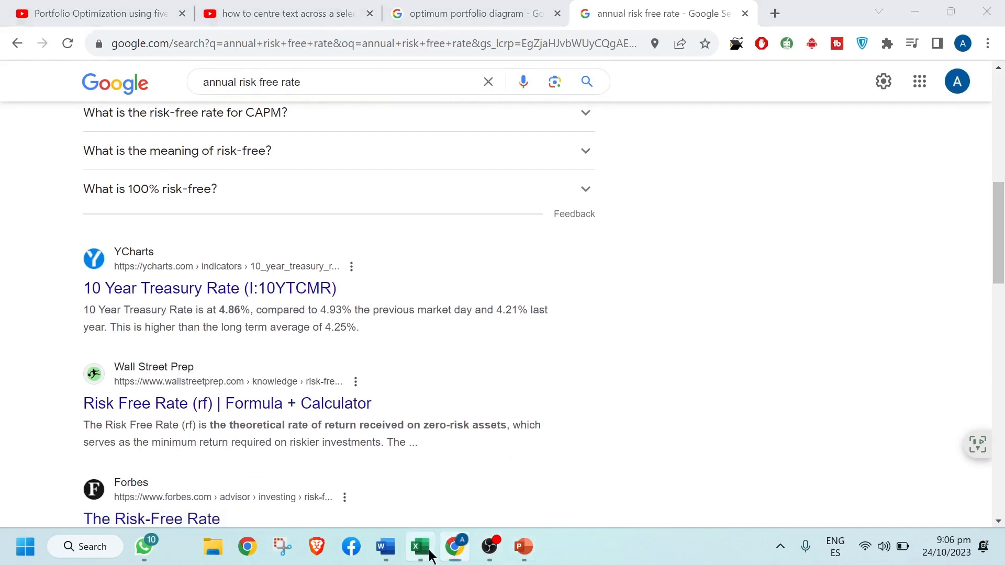
left_click(698, 343)
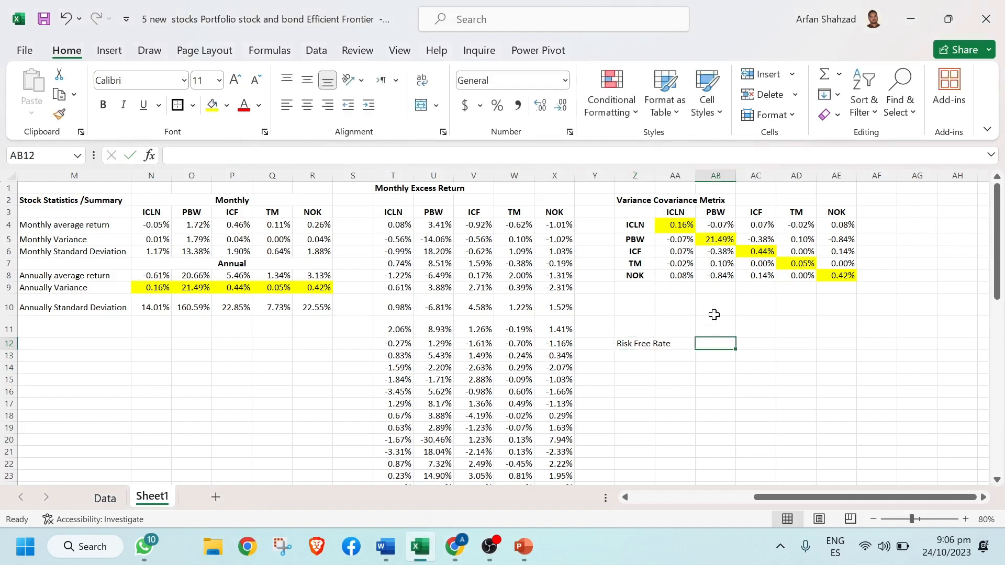
type("4")
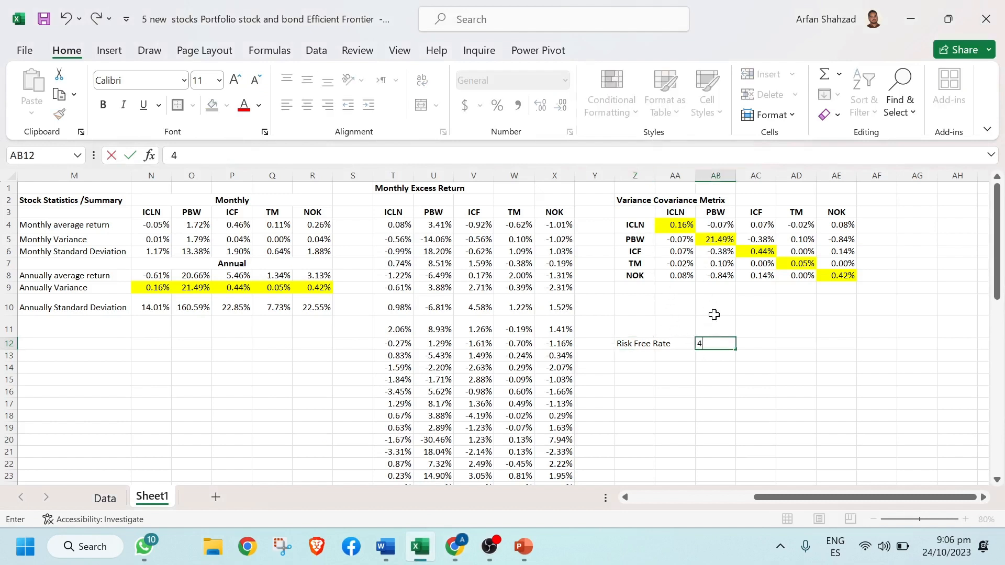
type(".86%")
left_click_drag(639, 343, 716, 342)
key("ctrl+b")
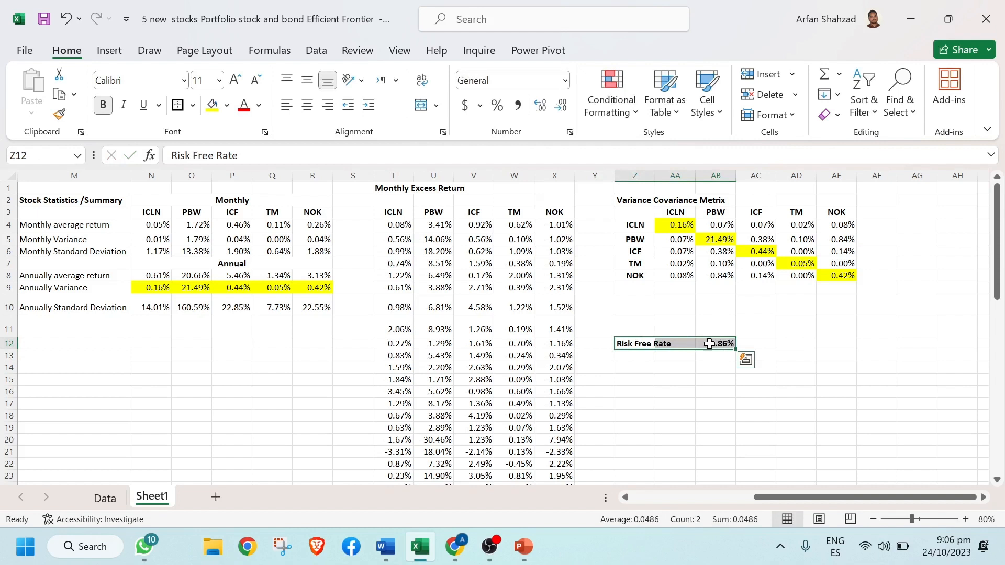
left_click(632, 367)
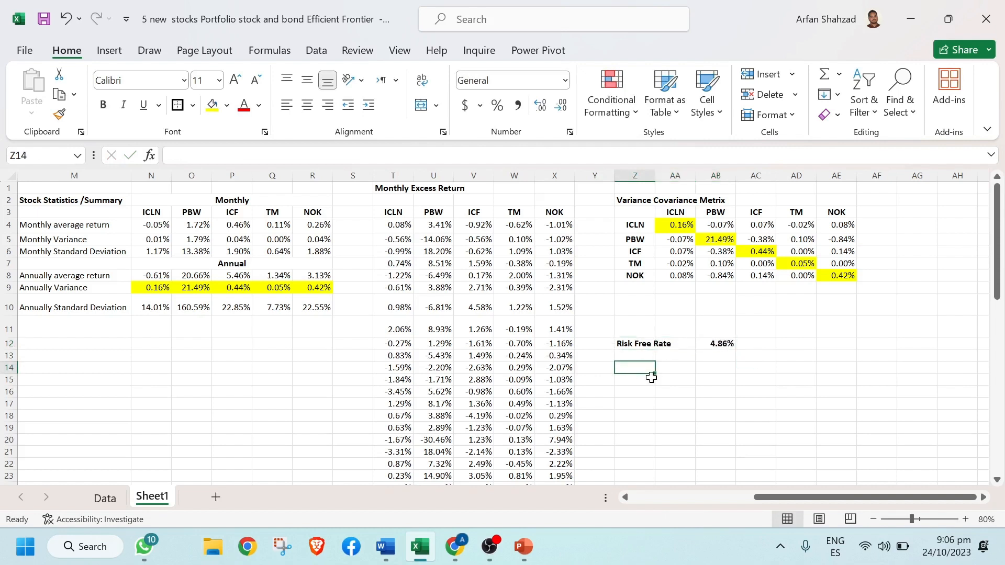
type("E")
key("BackSpace")
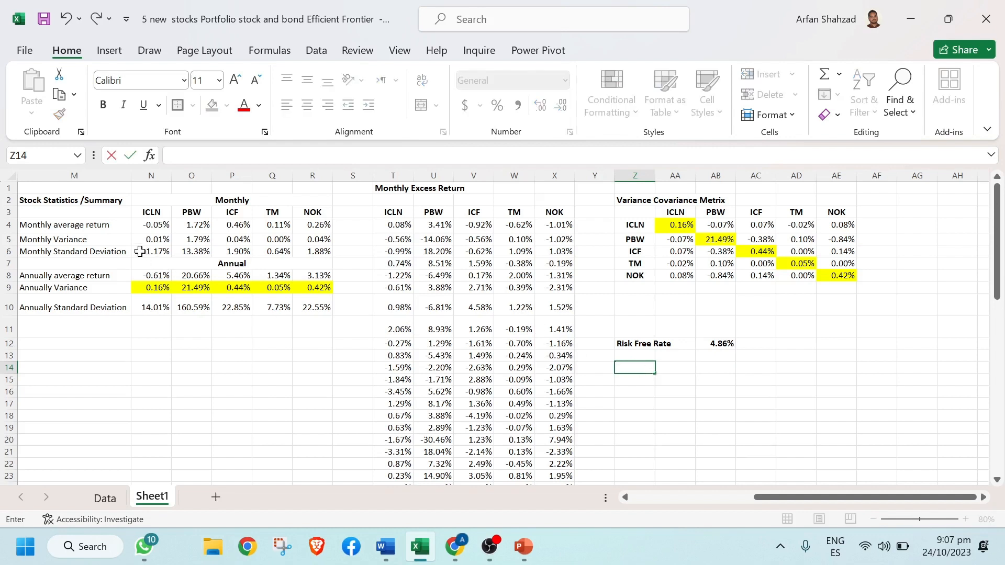
left_click(30, 297)
left_click(81, 392)
key("Left")
key("Left")
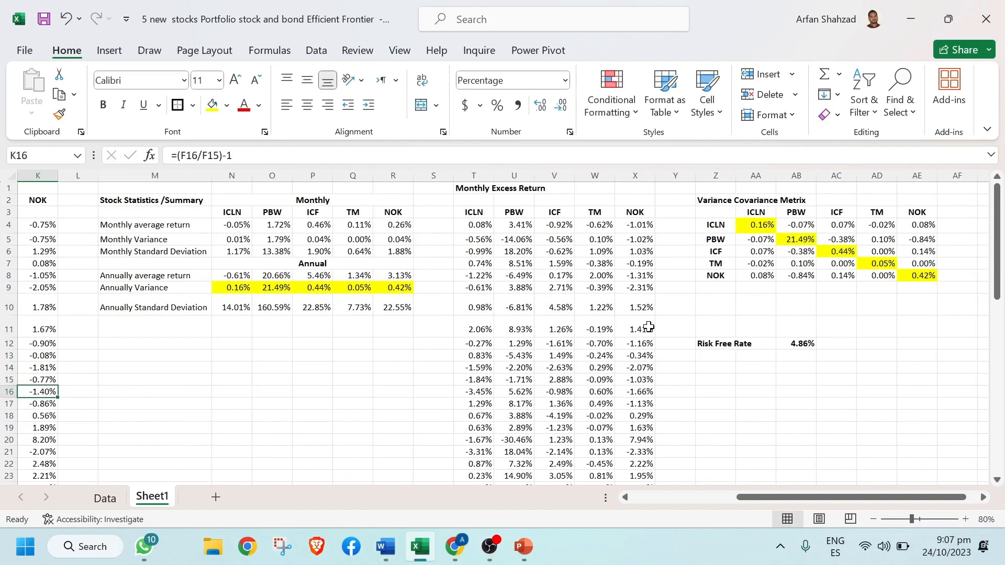
left_click(715, 369)
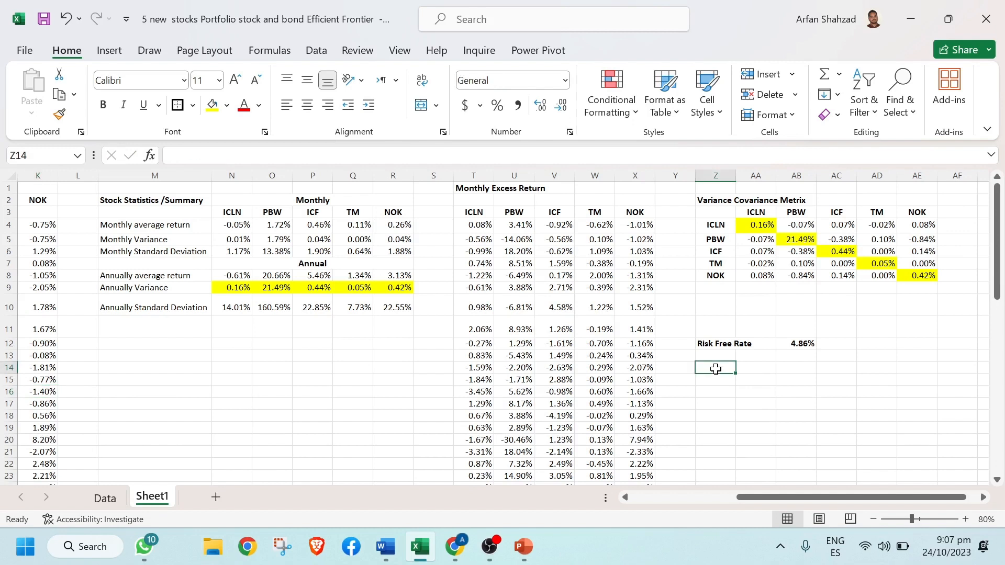
key("Down")
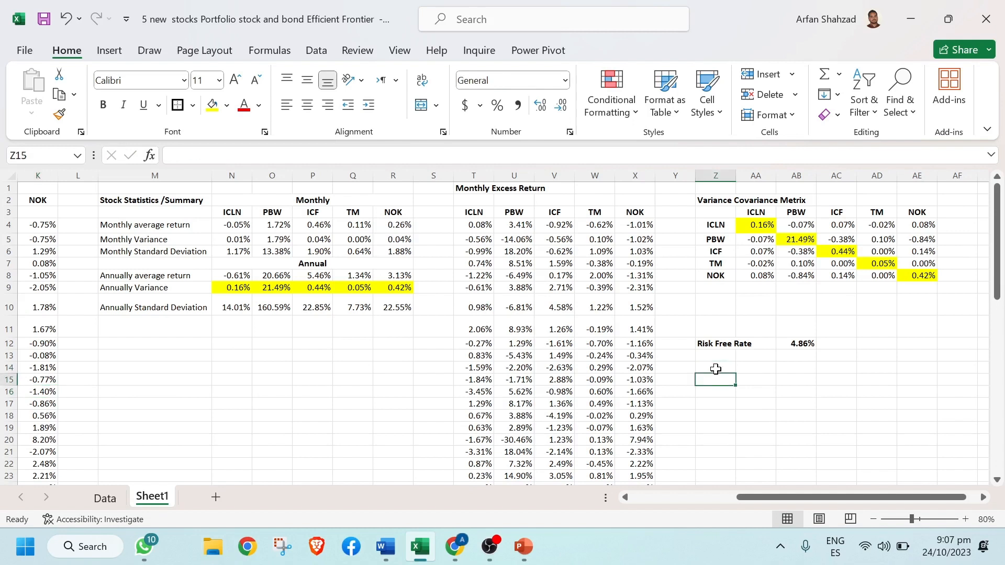
type("=")
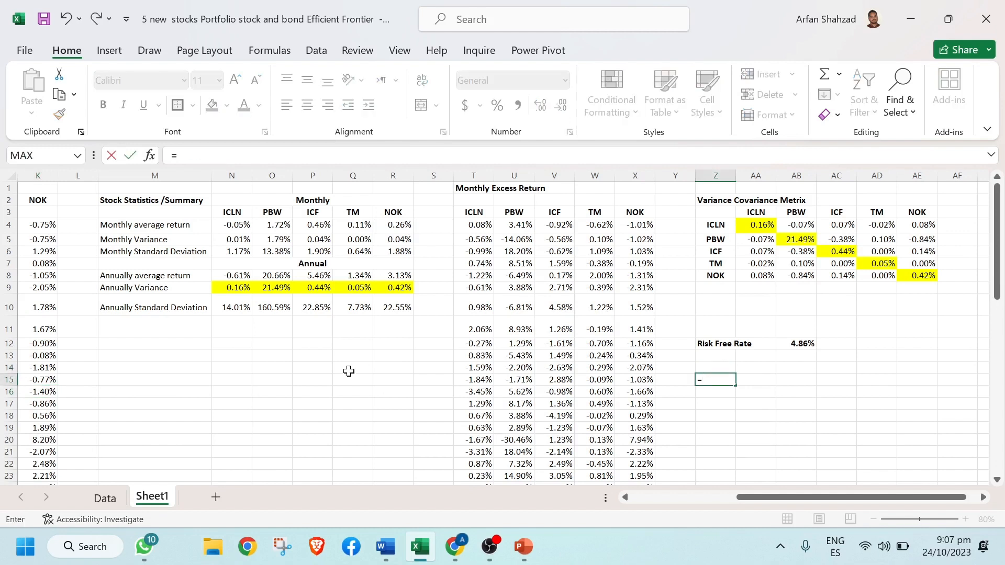
key("Escape")
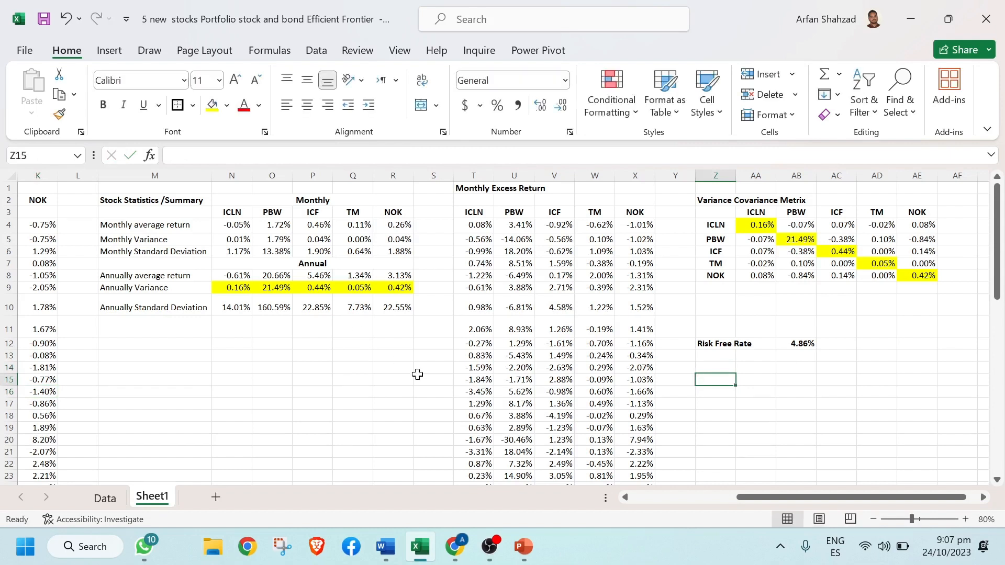
- Copy the five stock tickers from the covariance matrix rows (Z4:Z8) into Z14:Z18 below the risk free rate
left_click_drag(724, 224, 724, 275)
key("ctrl+c")
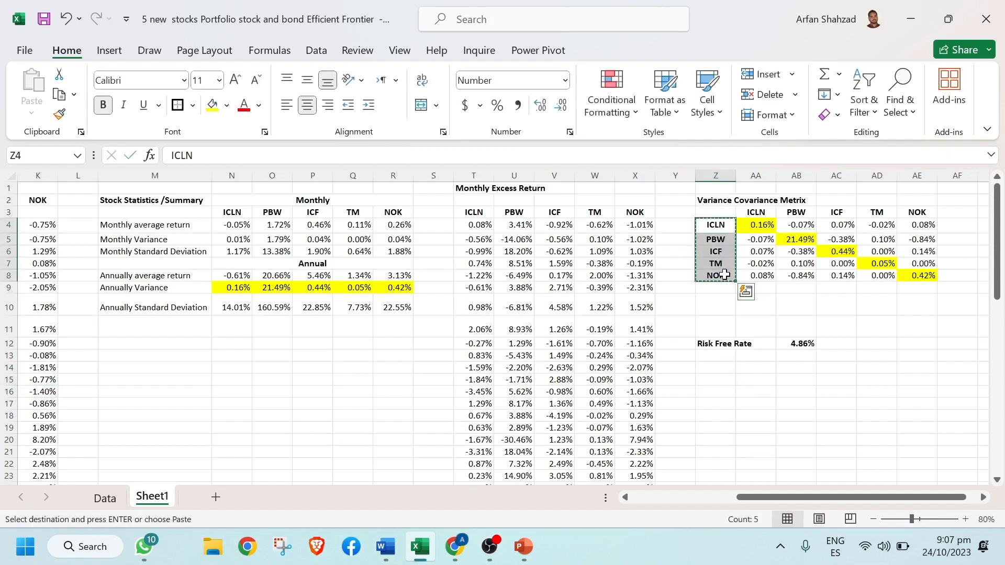
left_click(715, 371)
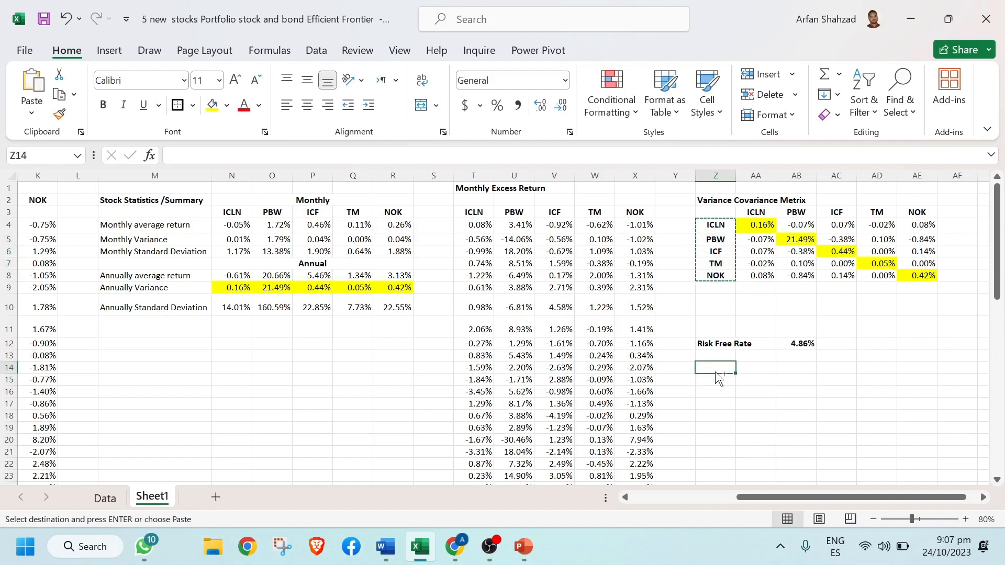
key("ctrl+v")
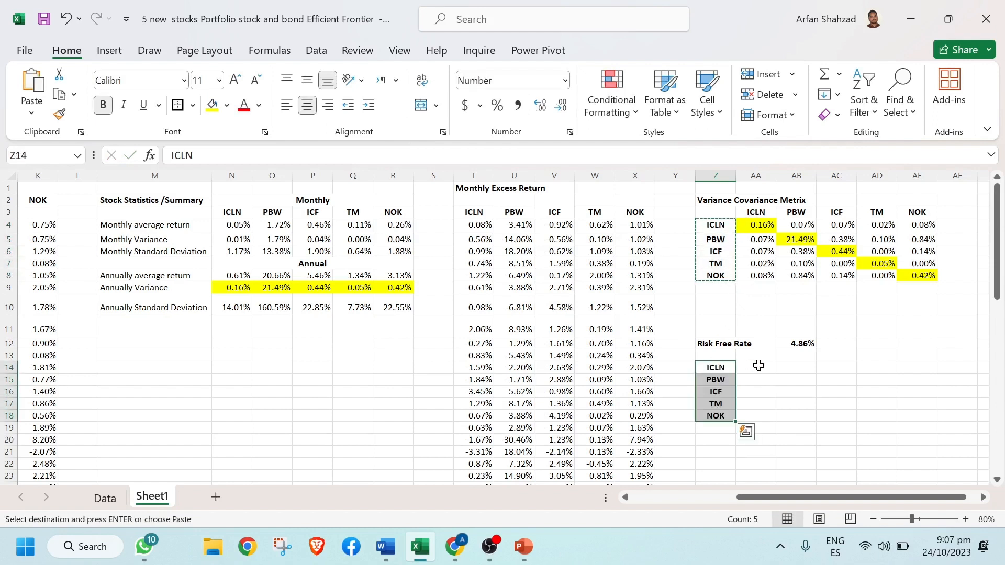
- Link AA14:AA18 to the annual average returns of ICLN, PBW, ICF, TM and NOK in N8:R8
left_click(758, 366)
type("=")
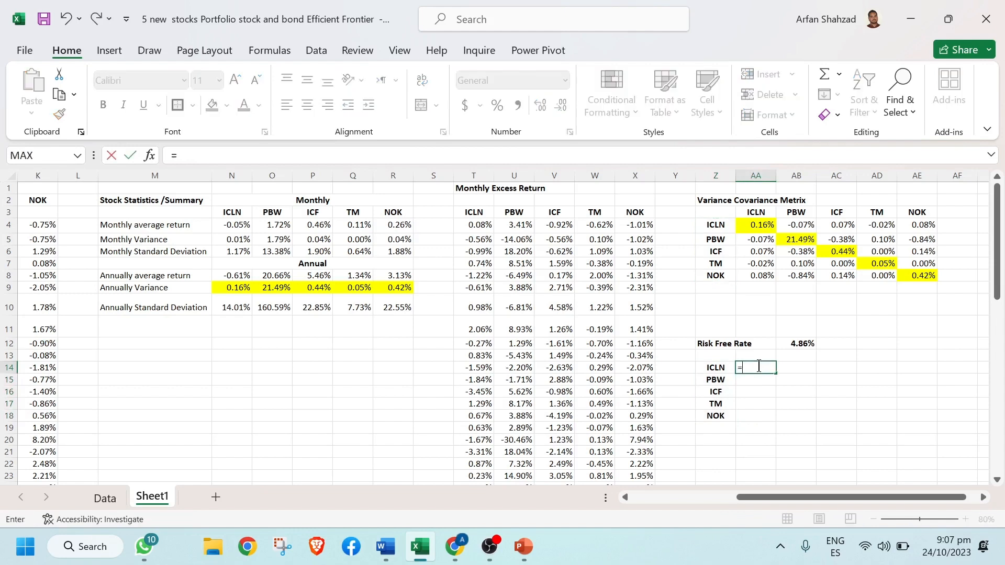
left_click(238, 275)
key("Return")
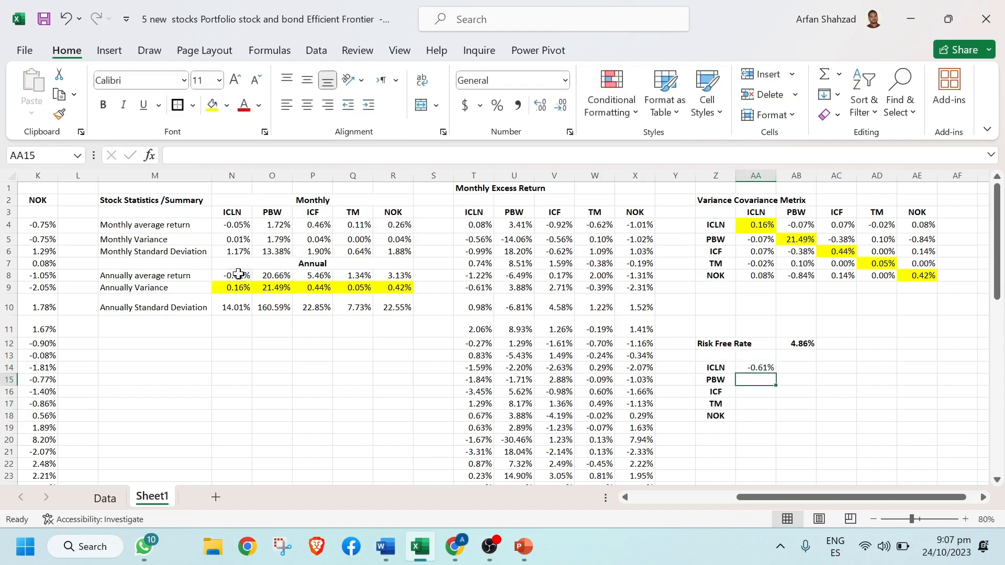
type("=")
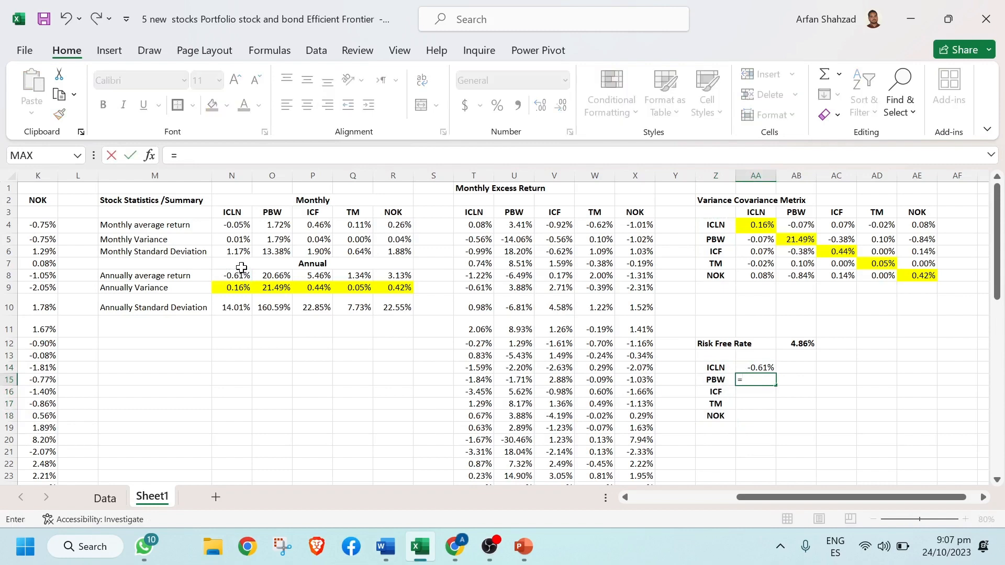
left_click(267, 275)
key("Return")
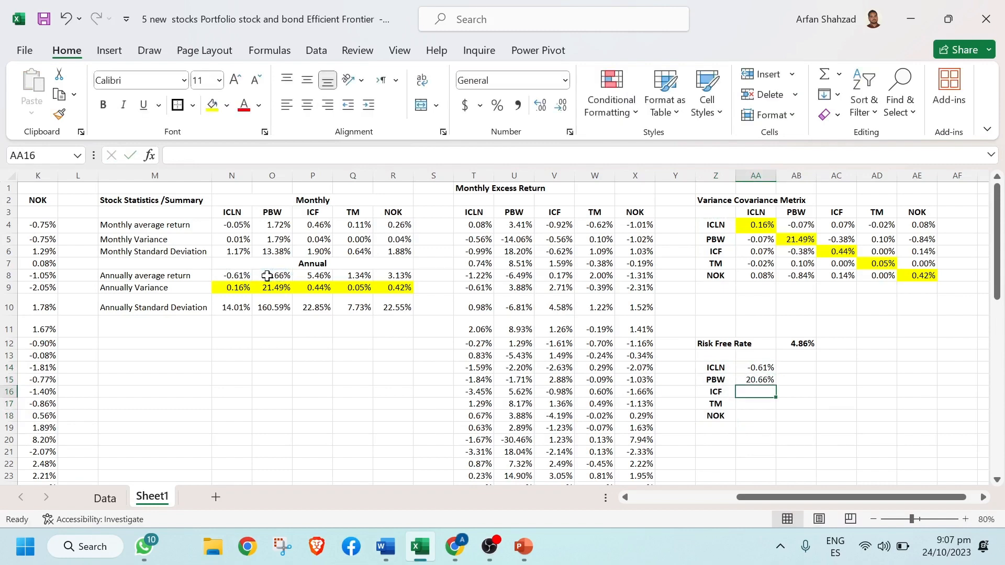
type("=")
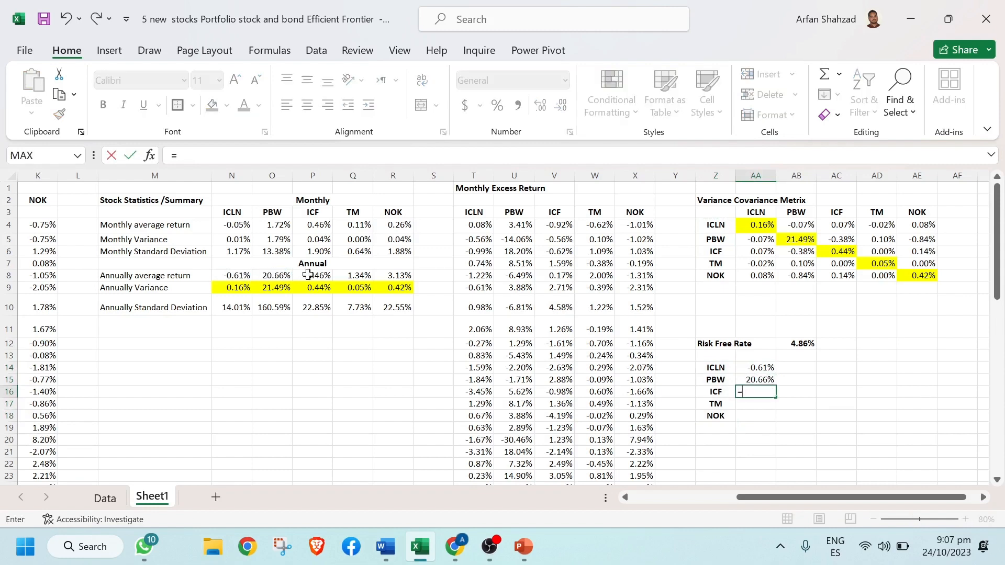
left_click(325, 275)
key("Return")
type("=")
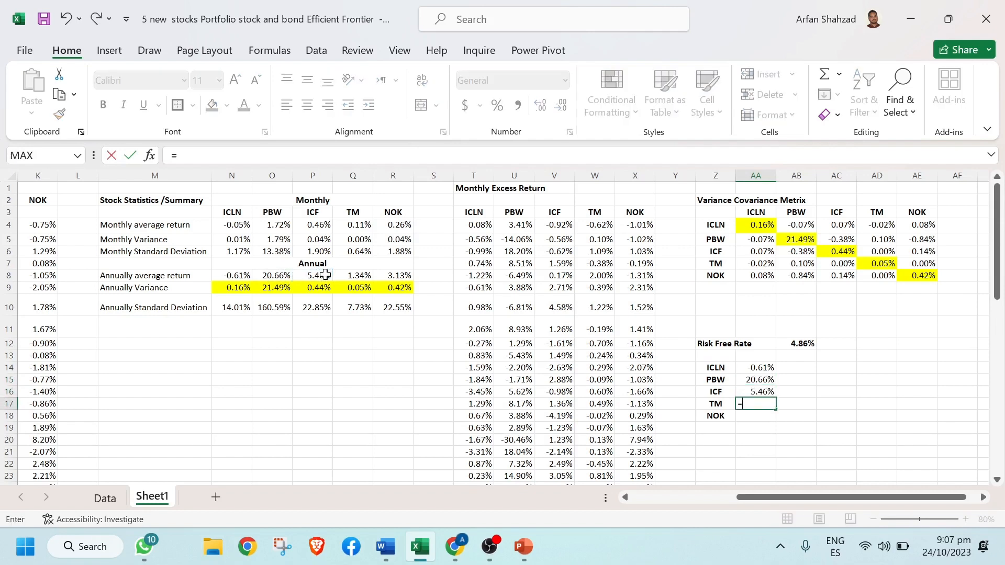
left_click(356, 275)
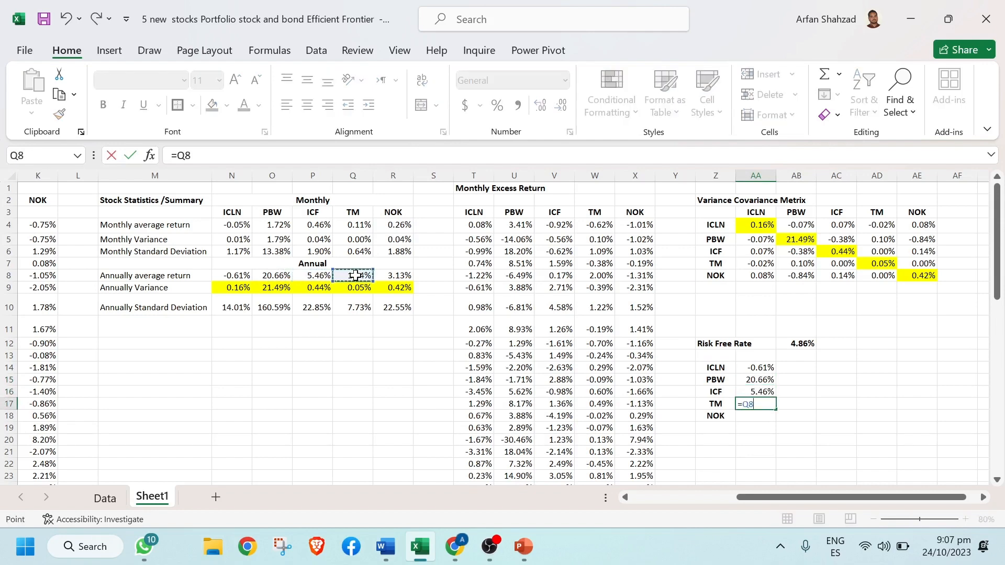
key("Return")
type("=")
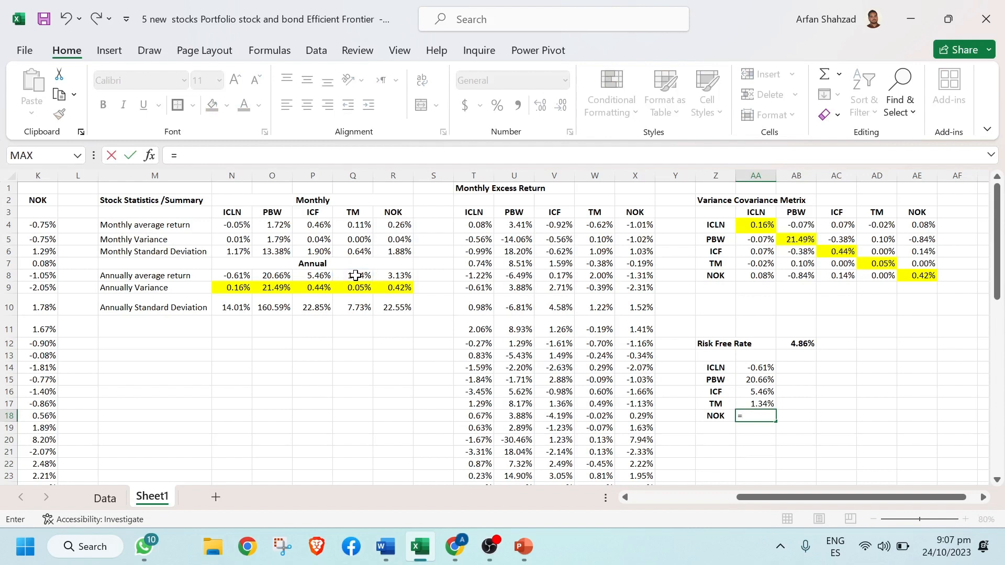
left_click(397, 274)
key("Return")
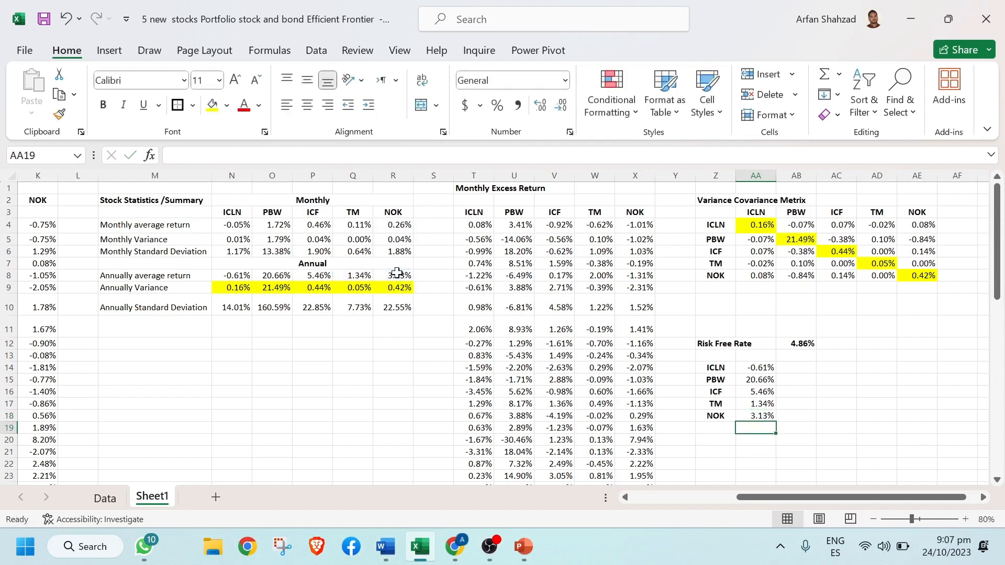
- Enter the heading "Equal Weighted Portfolio" in cell Z20 and left-align it
key("Down")
key("Left")
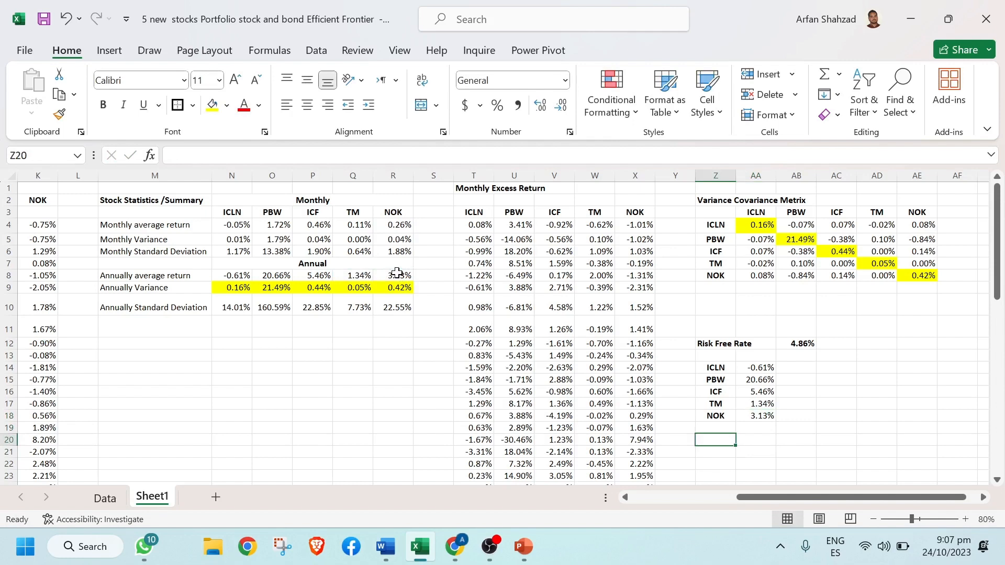
key("Down")
key("Down")
key("Down")
key("Down")
key("Up")
key("Up")
key("Up")
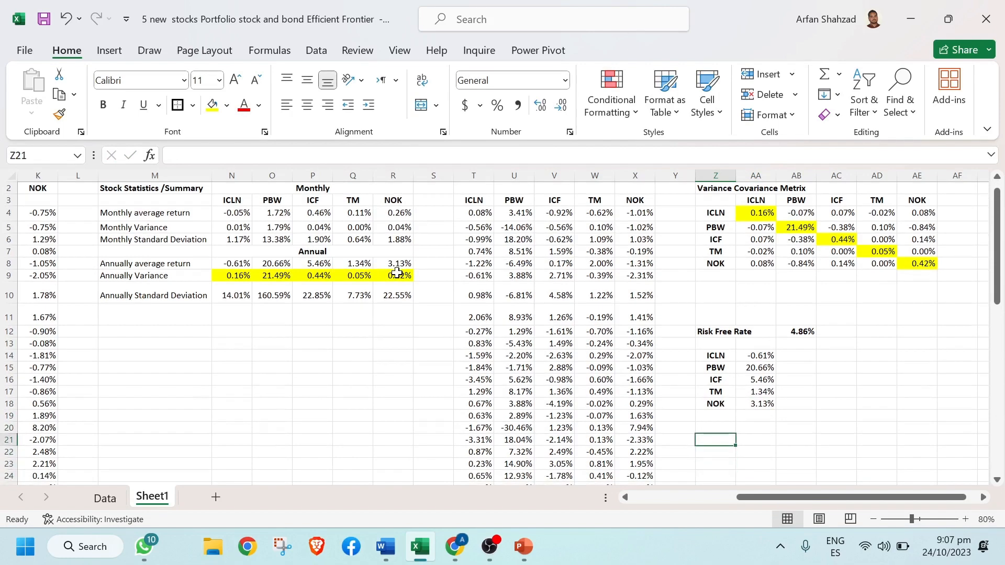
key("Down")
key("Down")
key("Down")
key("Down")
key("Down")
key("Down")
key("Down")
key("Down")
key("Down")
key("Down")
key("Down")
key("Down")
key("Down")
key("Up")
key("Up")
key("Up")
key("Up")
key("Up")
key("Up")
key("Up")
key("Up")
key("Up")
key("Up")
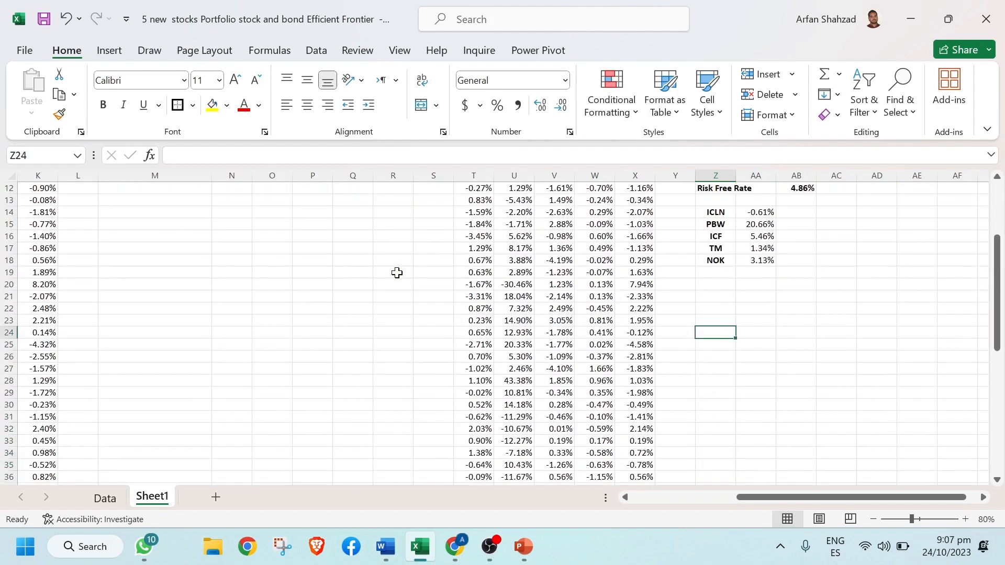
key("Up")
key("Up")
key("Up")
key("Up")
type("E")
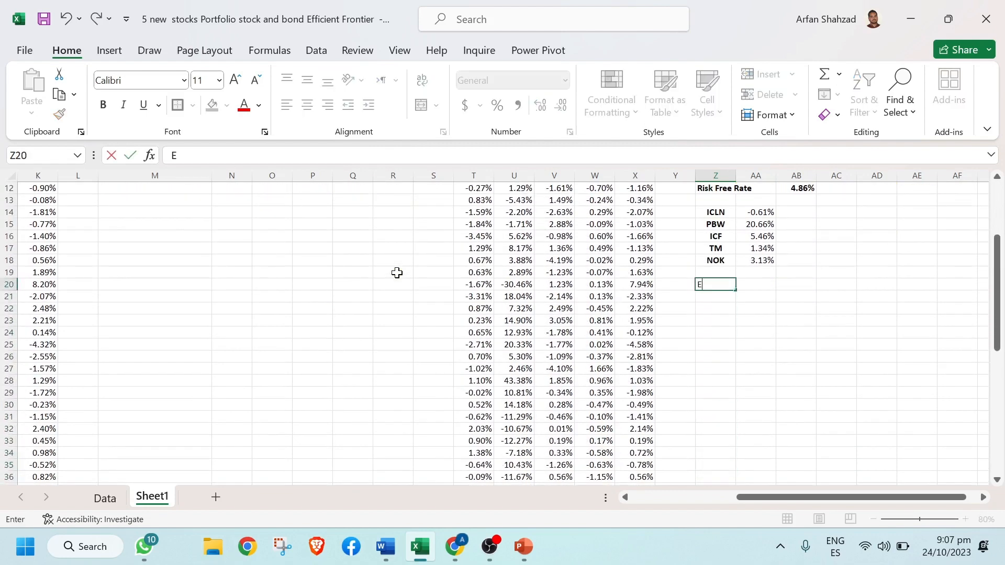
type("quall Wei")
key("BackSpace")
key("BackSpace")
key("BackSpace")
key("BackSpace")
key("BackSpace")
type("Weighted")
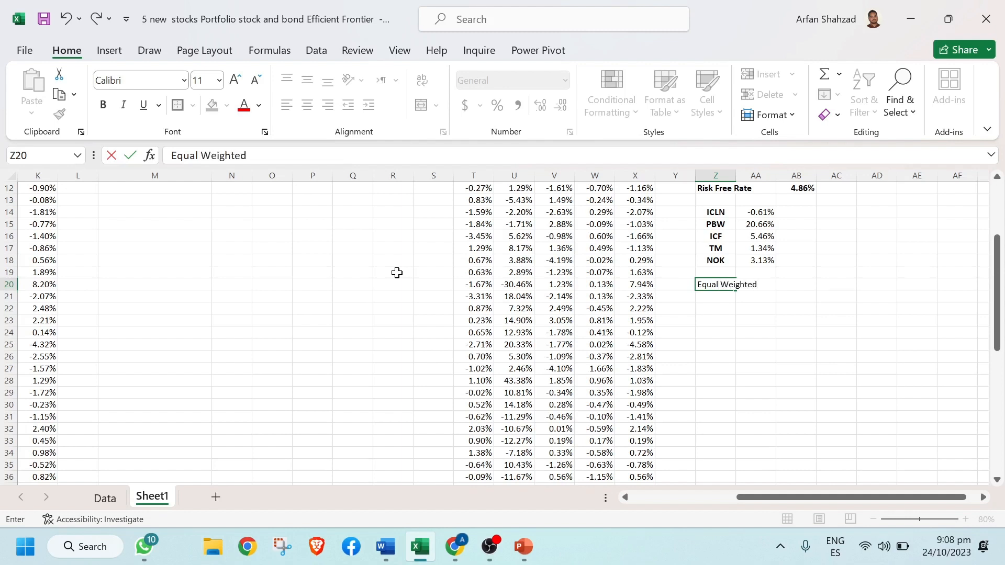
type(" Portfolio")
left_click(721, 333)
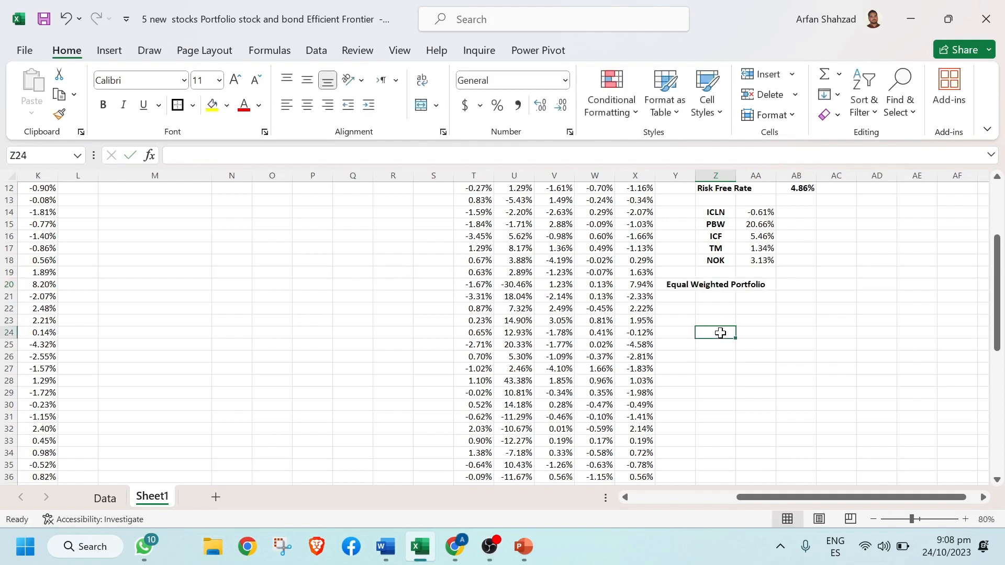
left_click(721, 285)
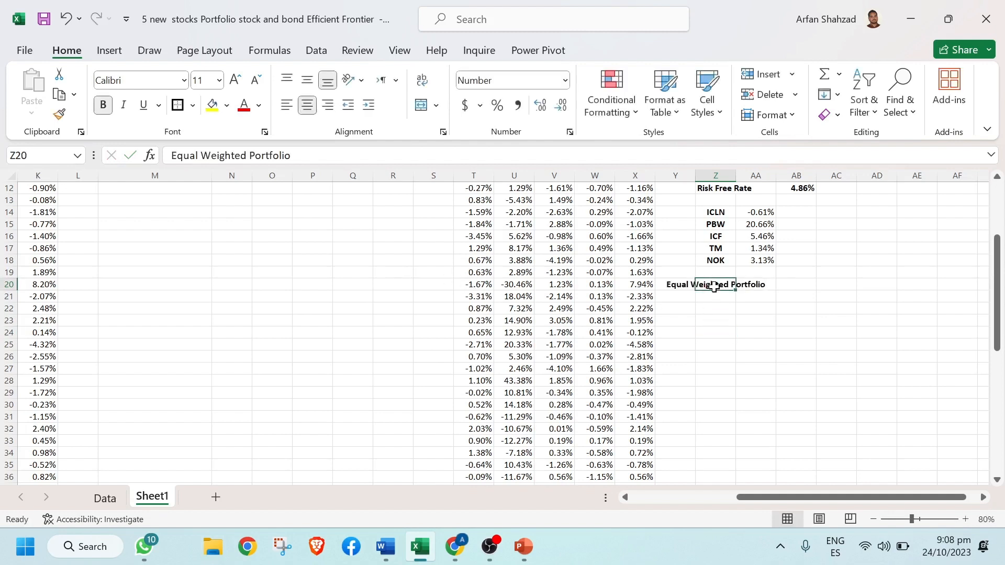
left_click(285, 107)
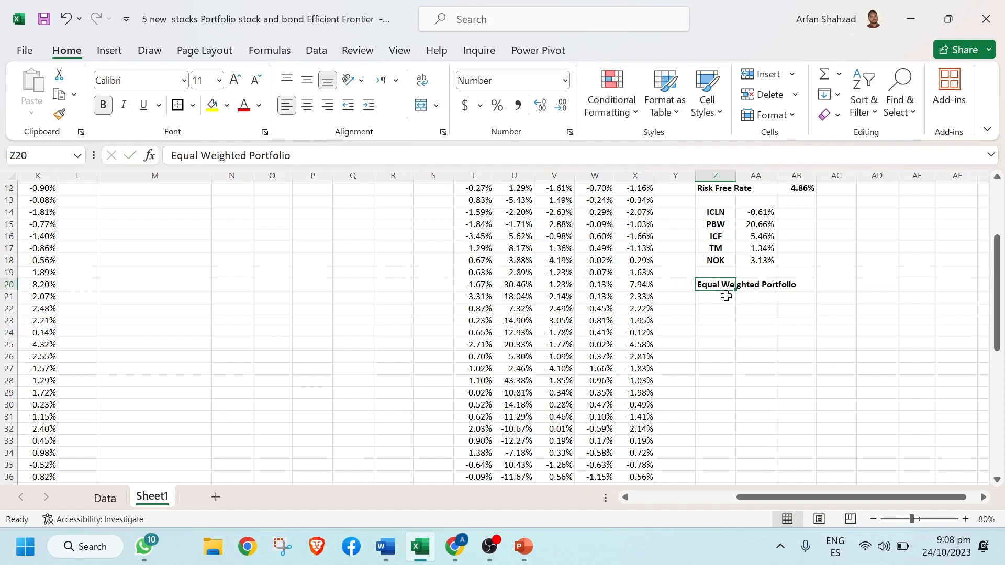
- Copy the five tickers in Z14:Z18 into Z21:Z25 under the Equal Weighted Portfolio heading
left_click_drag(717, 211, 721, 259)
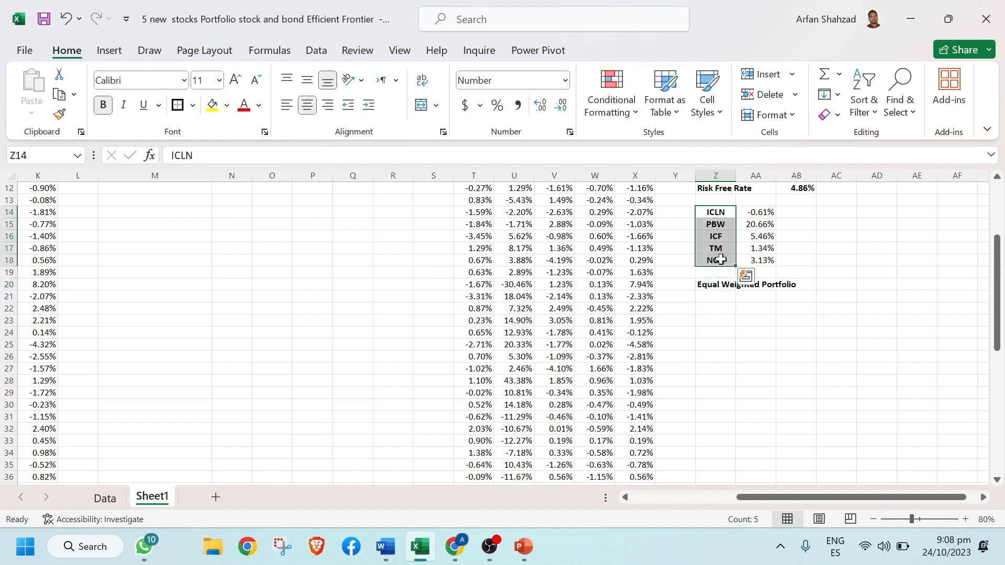
key("ctrl+c")
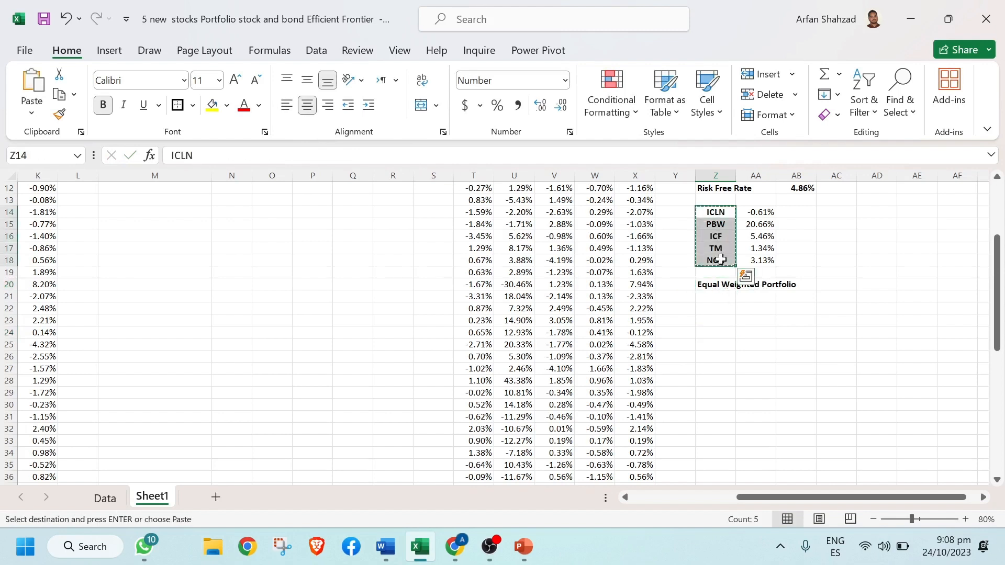
left_click(716, 297)
key("ctrl+v")
- Enter the equal weight formula =1/5 for ICLN in AA21 and fill it down to NOK in AA25
left_click(755, 297)
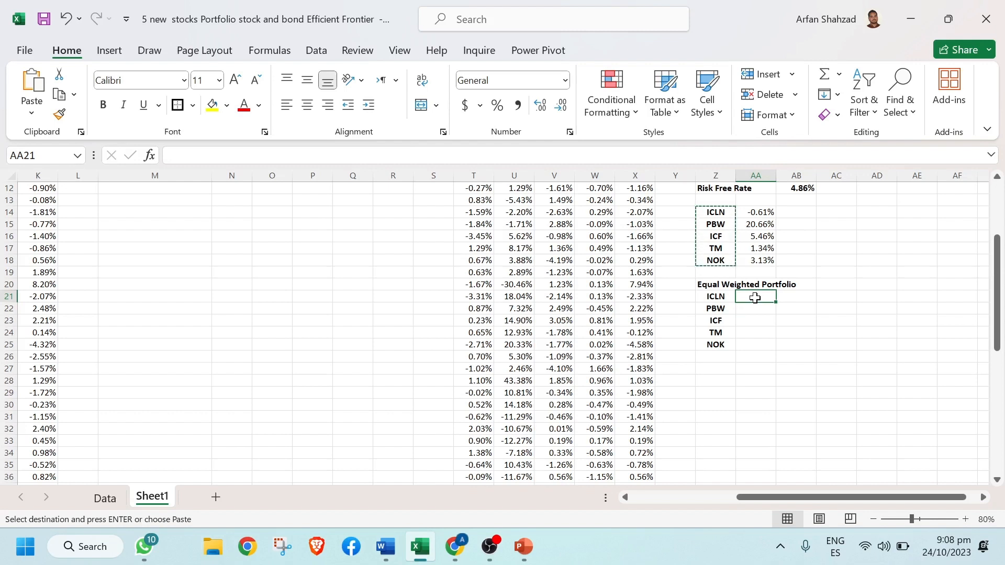
type("=")
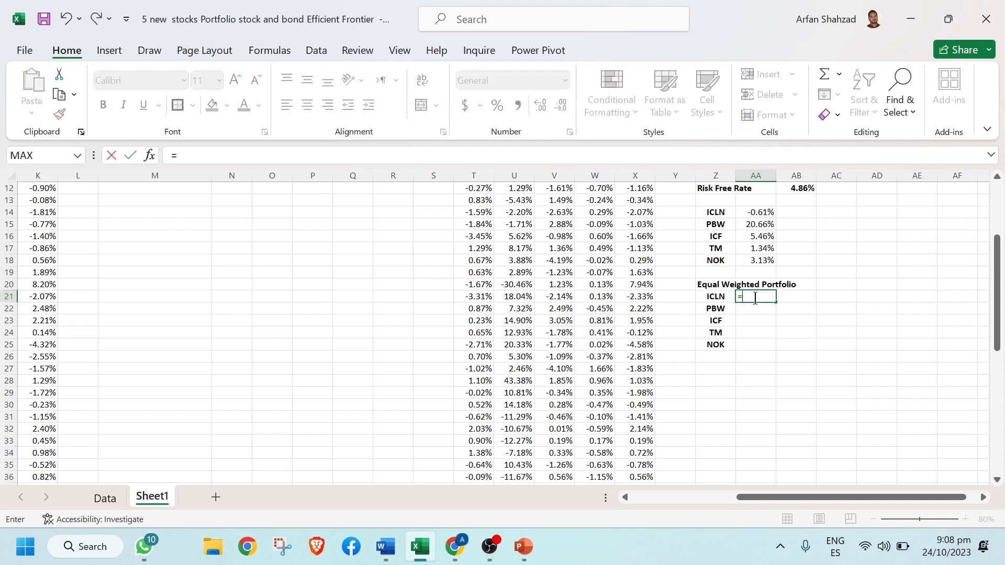
type("1/5")
key("Return")
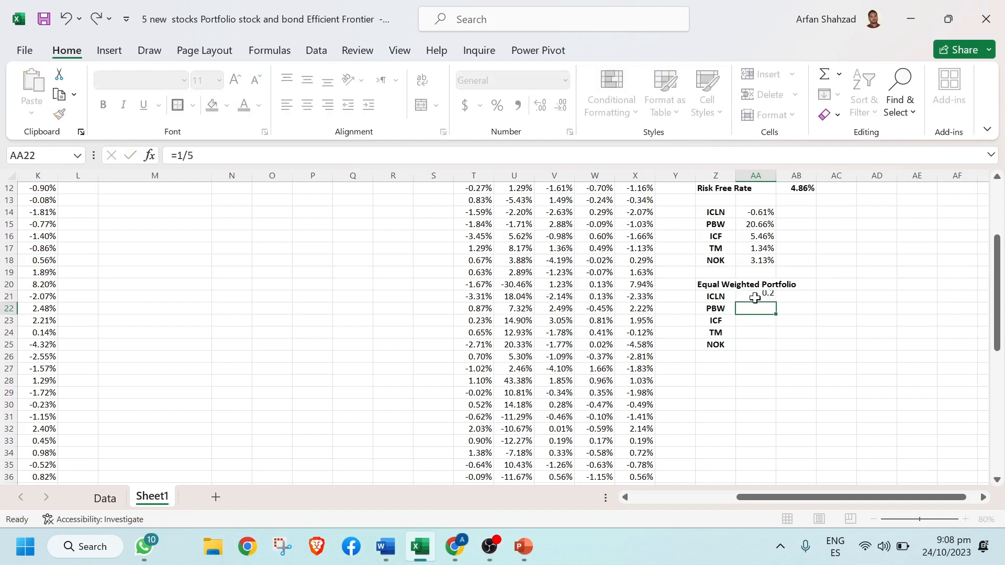
left_click(765, 298)
left_click_drag(776, 303, 777, 356)
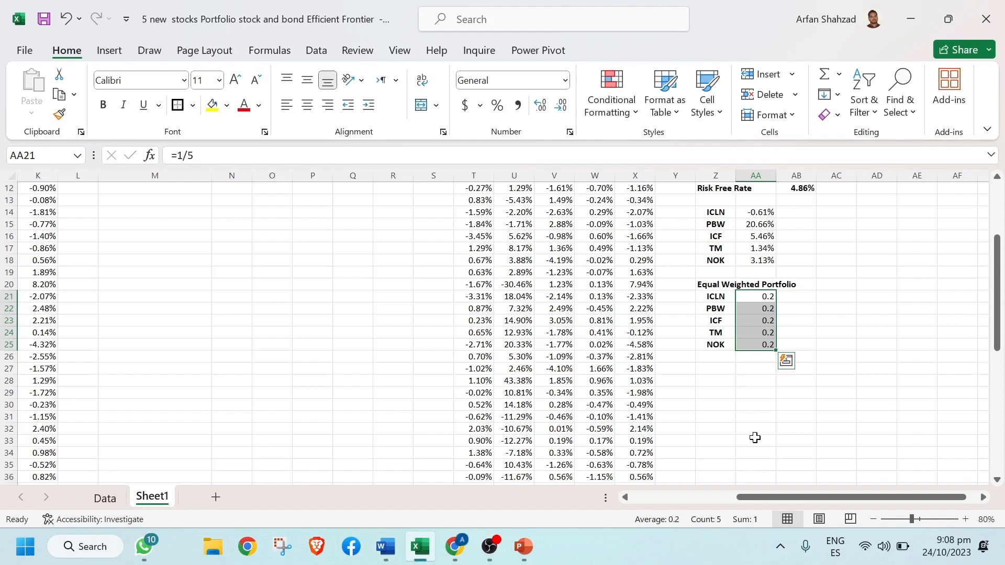
- Enter the heading "Portfolio Summary" in cell Z27 and left-align it
left_click(715, 381)
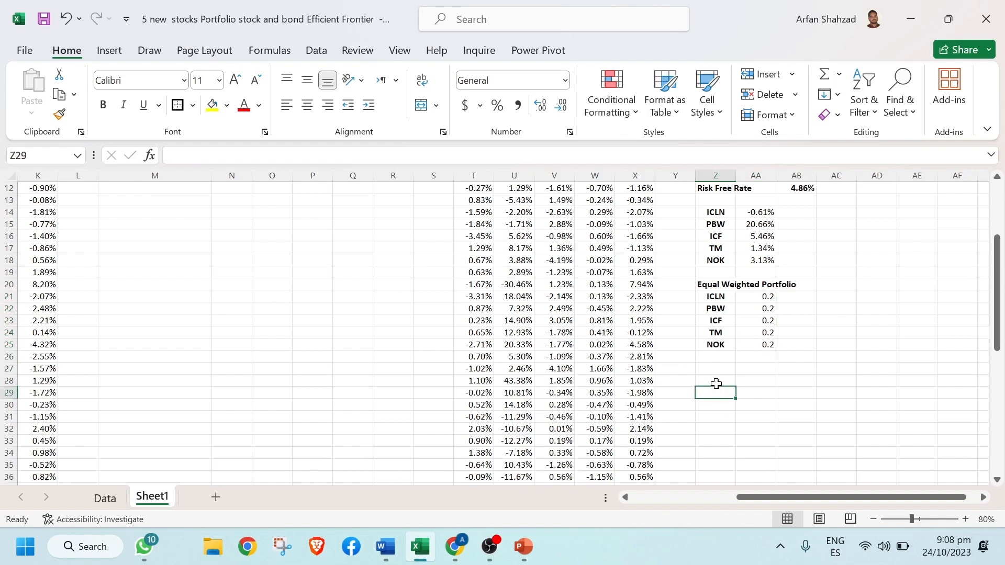
left_click(712, 370)
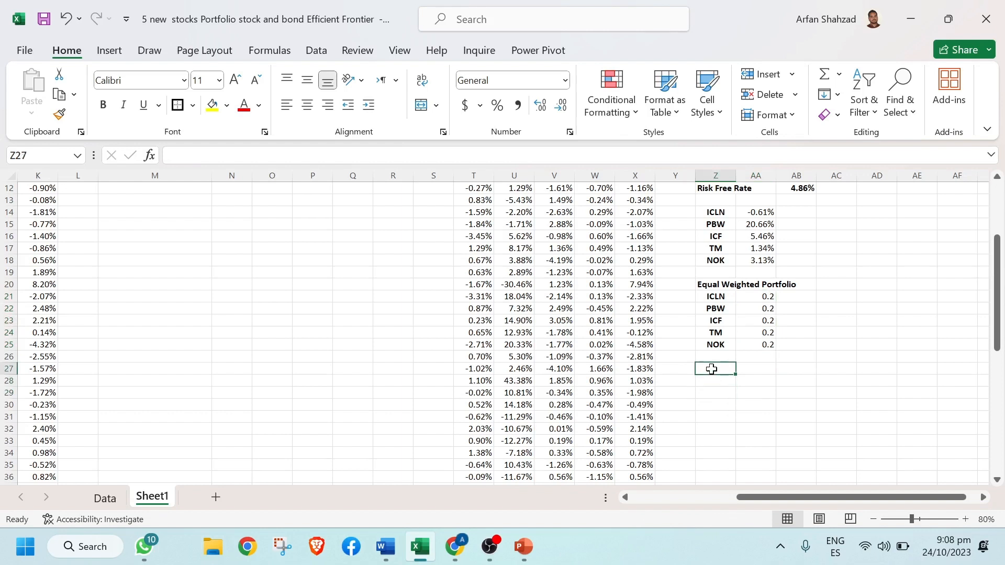
type("Port")
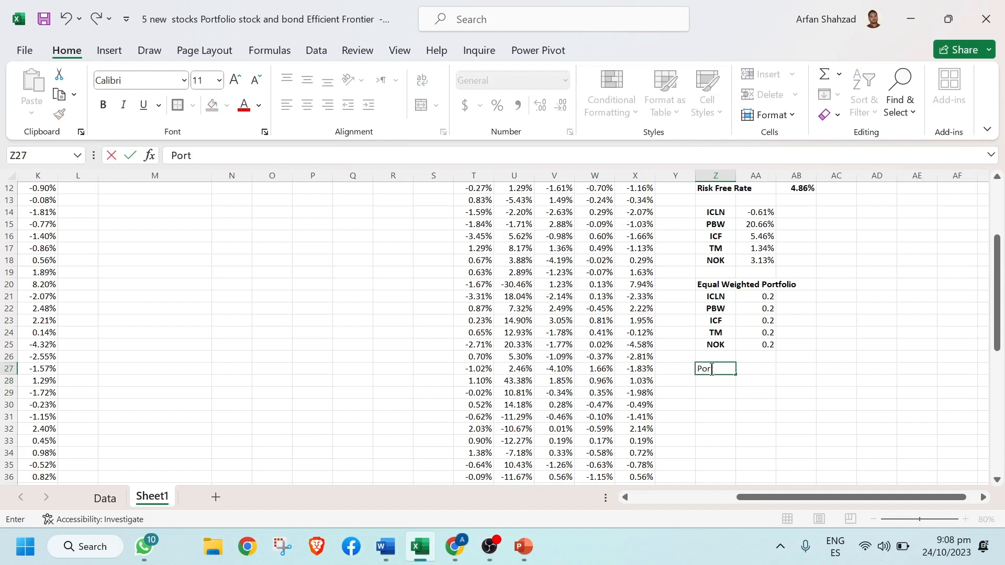
type("foloi")
key("BackSpace")
type("io Summ")
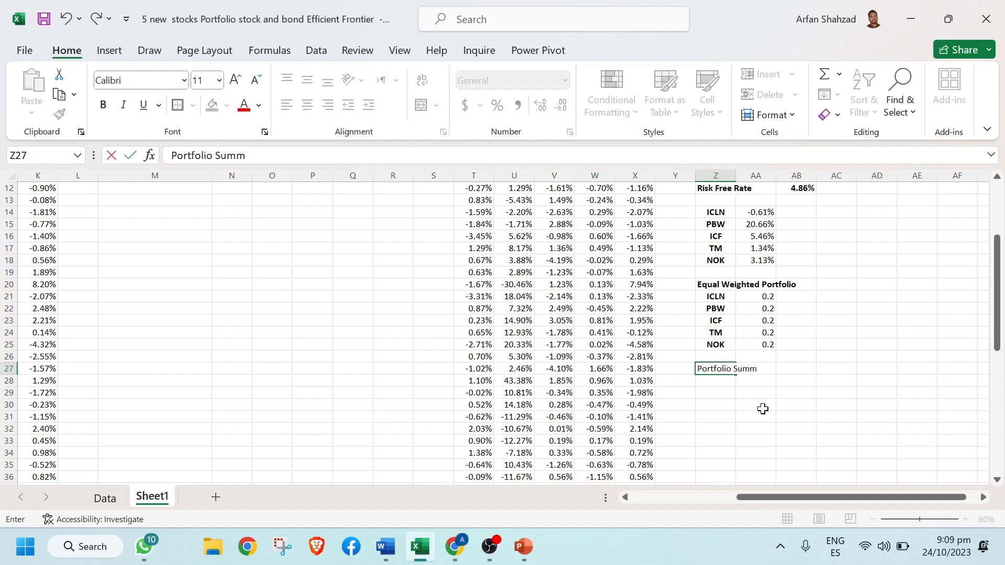
type("ary")
key("Return")
key("Up")
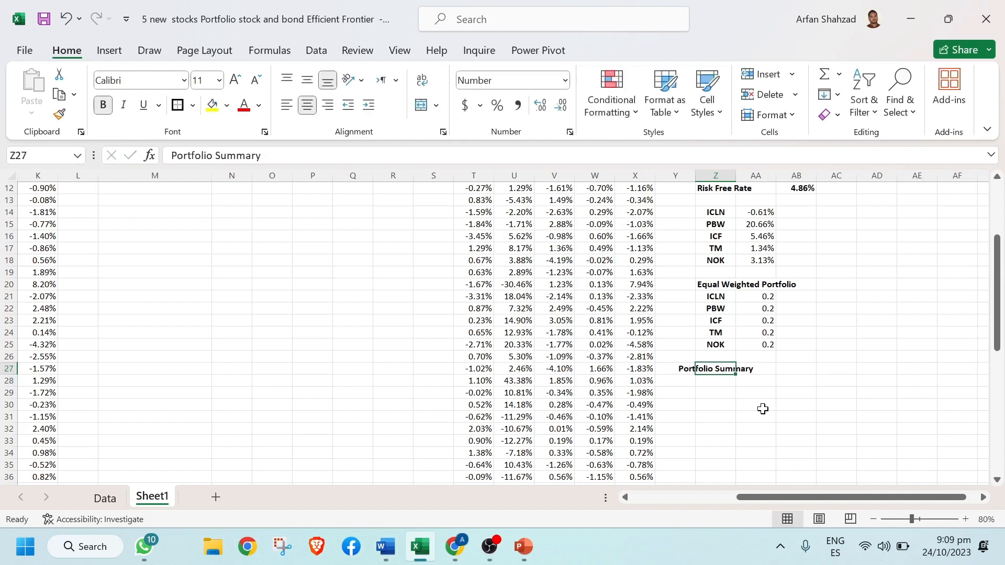
left_click(287, 106)
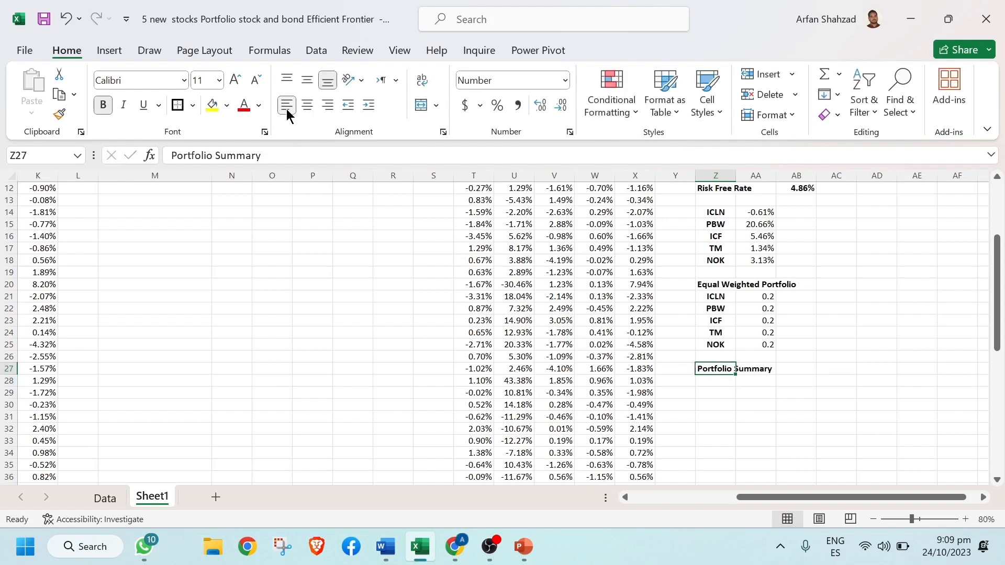
- Enter the label "Portfolio Return" in cell Z28 under the Portfolio Summary heading
left_click(715, 379)
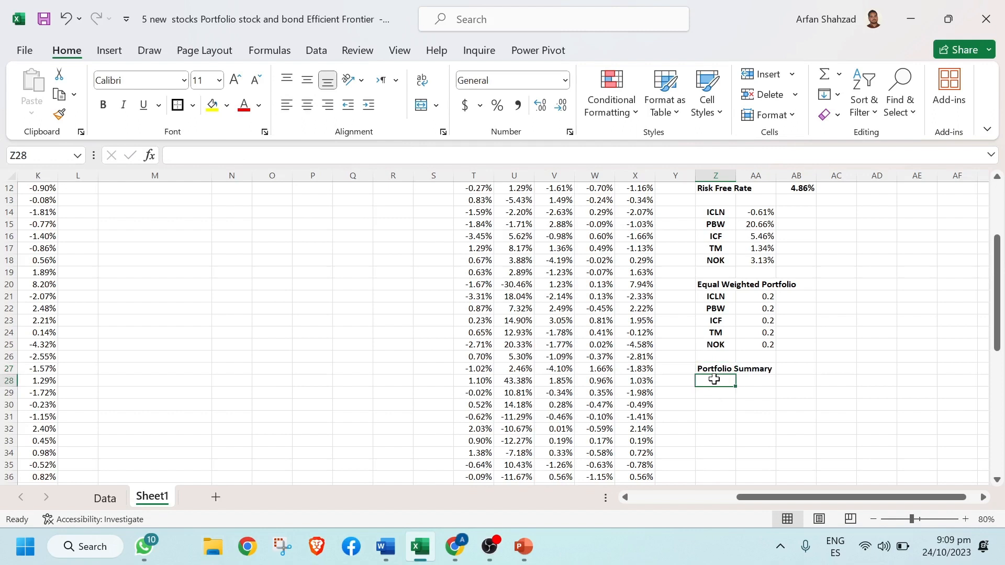
type("Port")
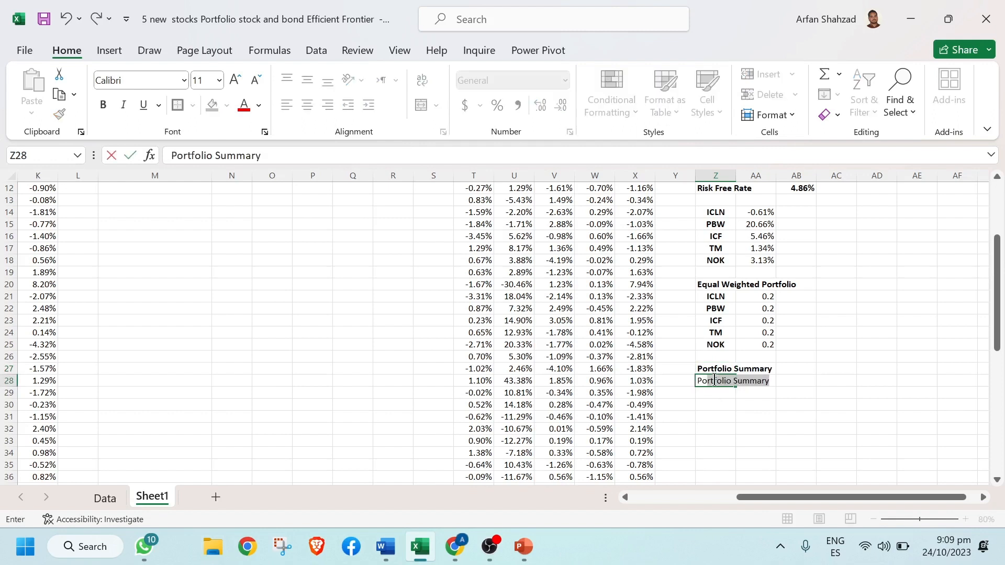
type("foloi")
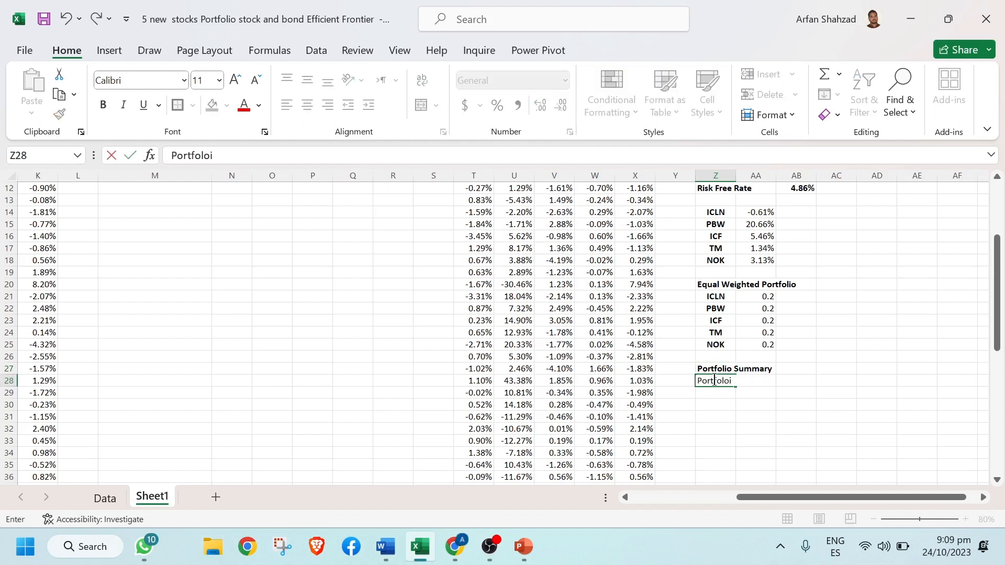
key("BackSpace")
key("BackSpace")
type("io ")
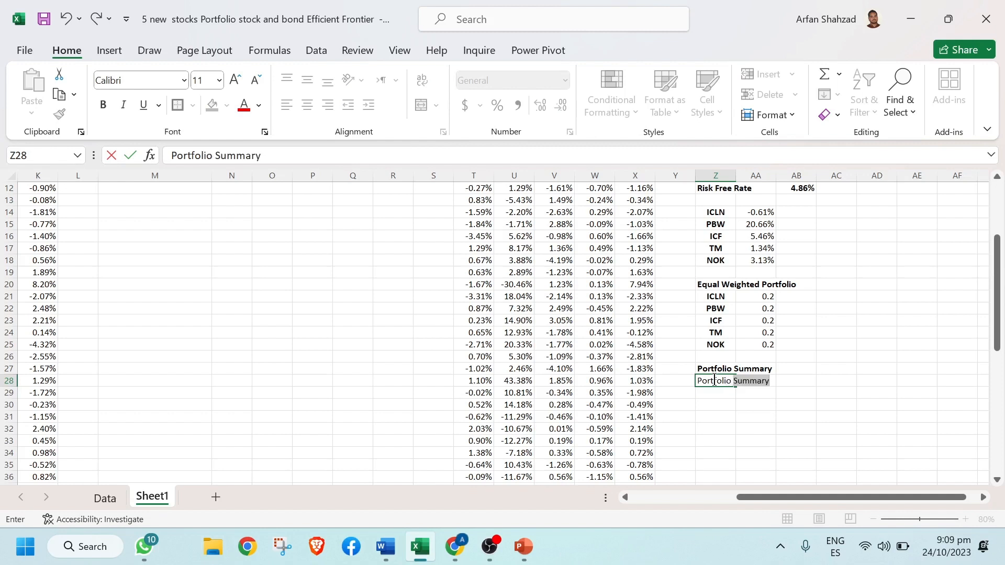
type("Ret")
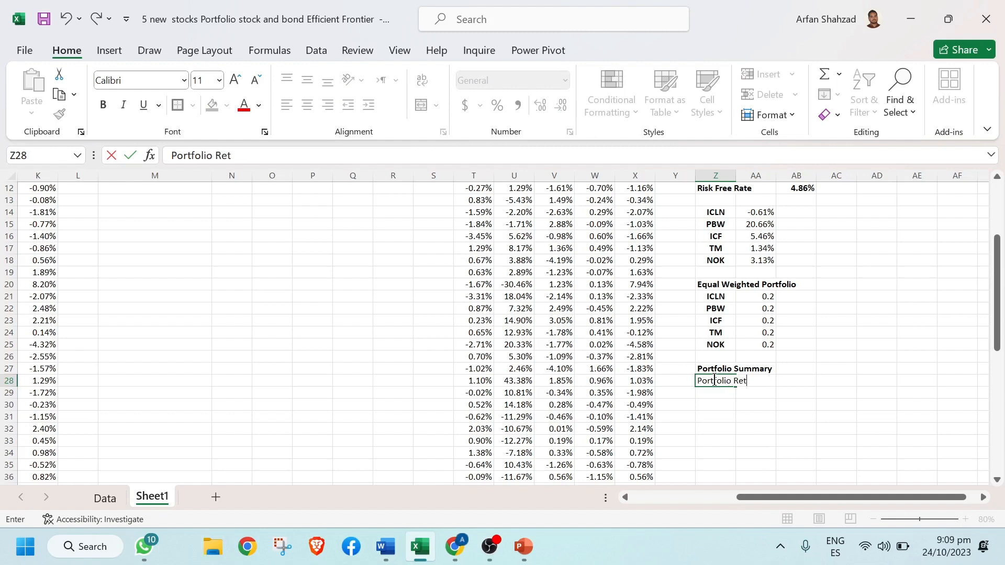
type("urn")
key("Return")
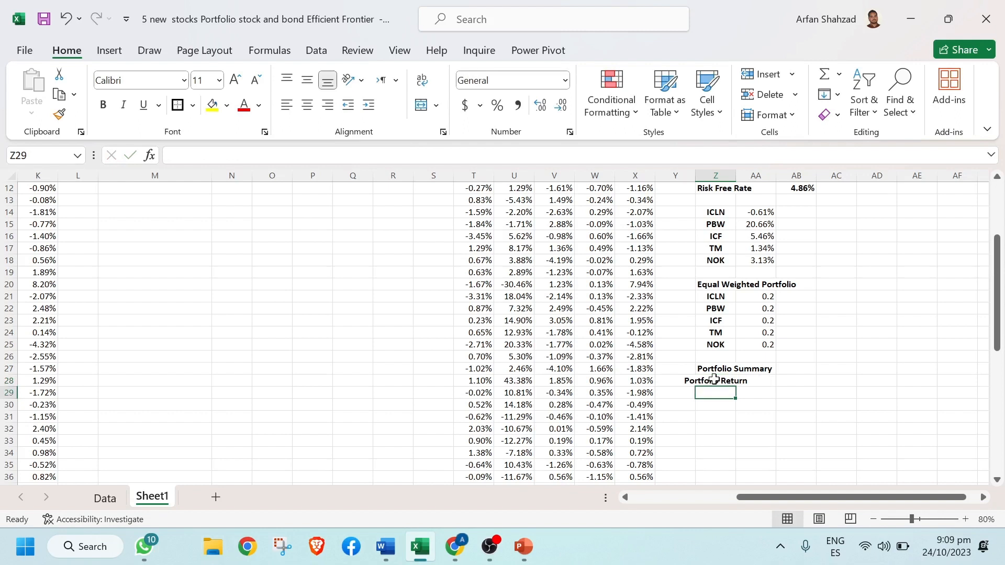
- Enter the label "Portfolio Standard Deviation" in cell Z29
type("Portfolio Return")
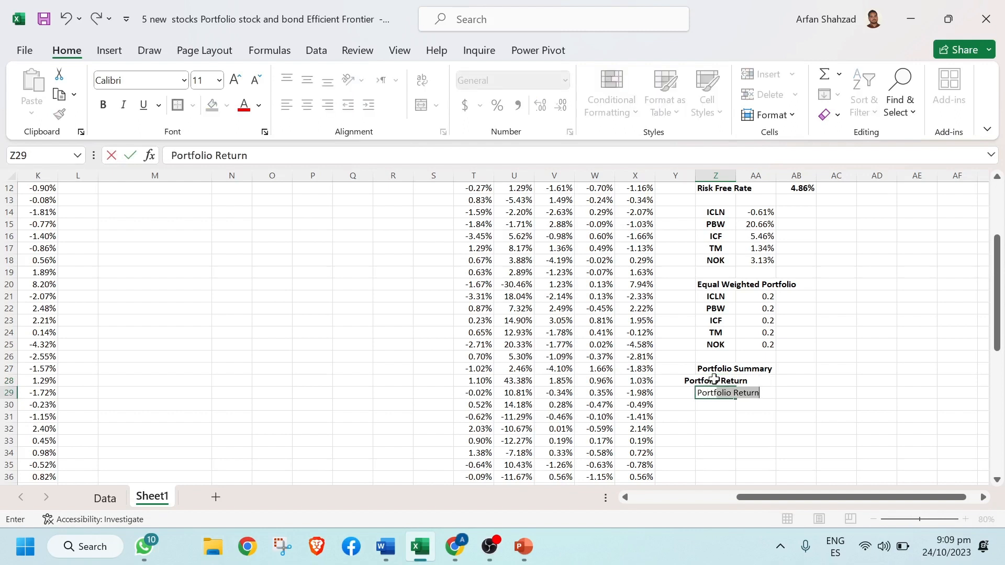
left_click(734, 394)
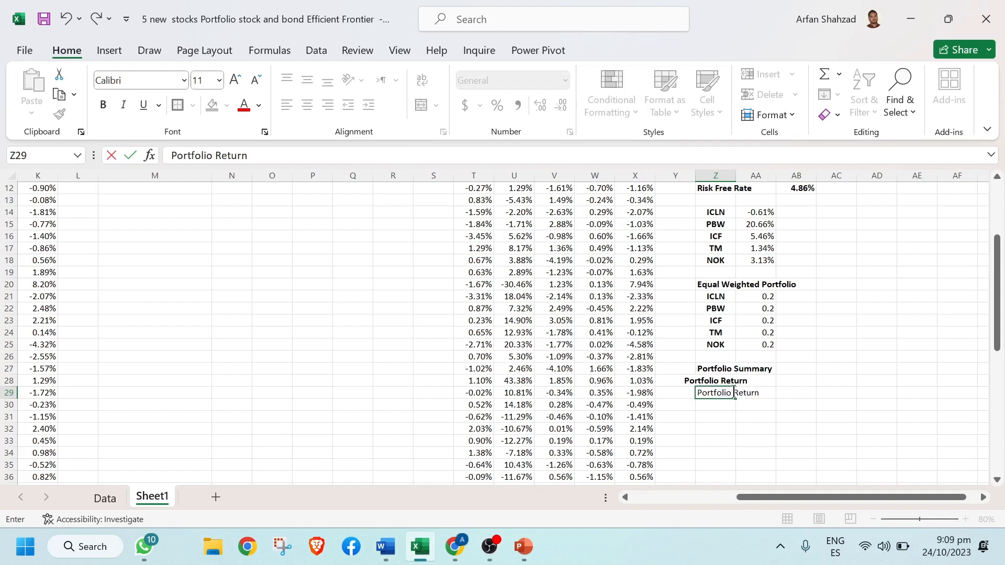
left_click_drag(734, 393, 764, 396)
type("Standard Deviatio")
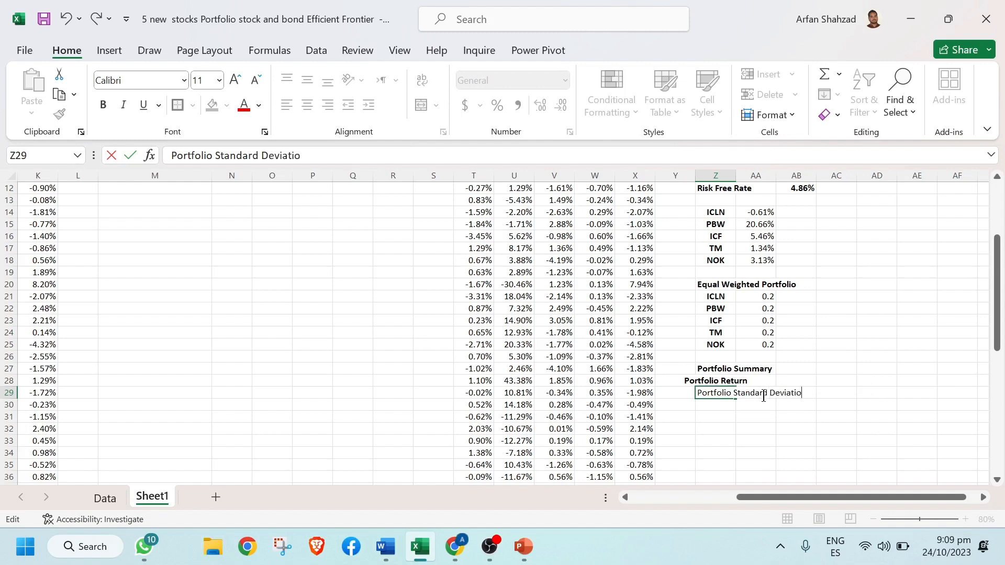
type("n")
key("Return")
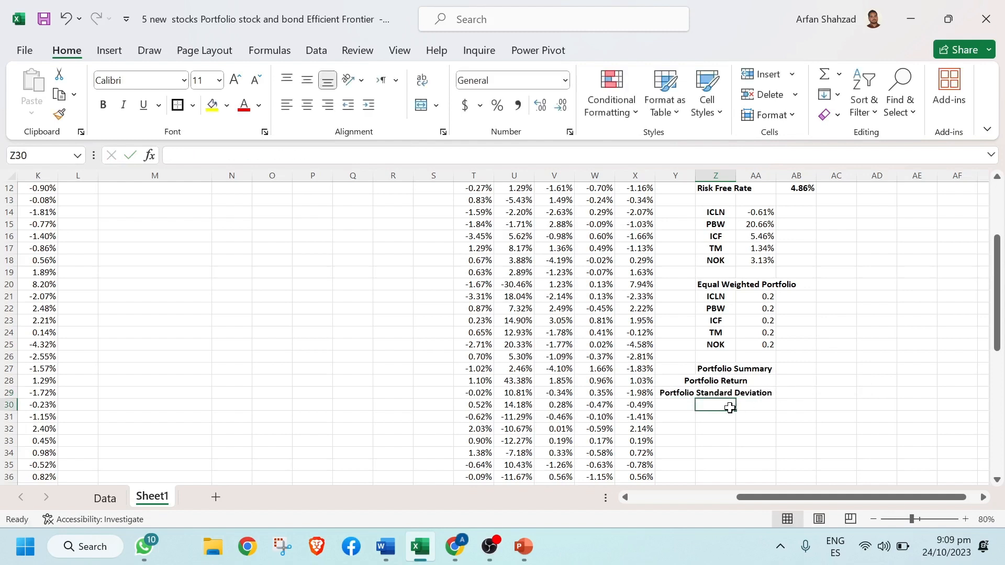
- Enter the label "Sharpe Ratio" in cell Z30 and left-align the three labels in Z28:Z30
type("Sh")
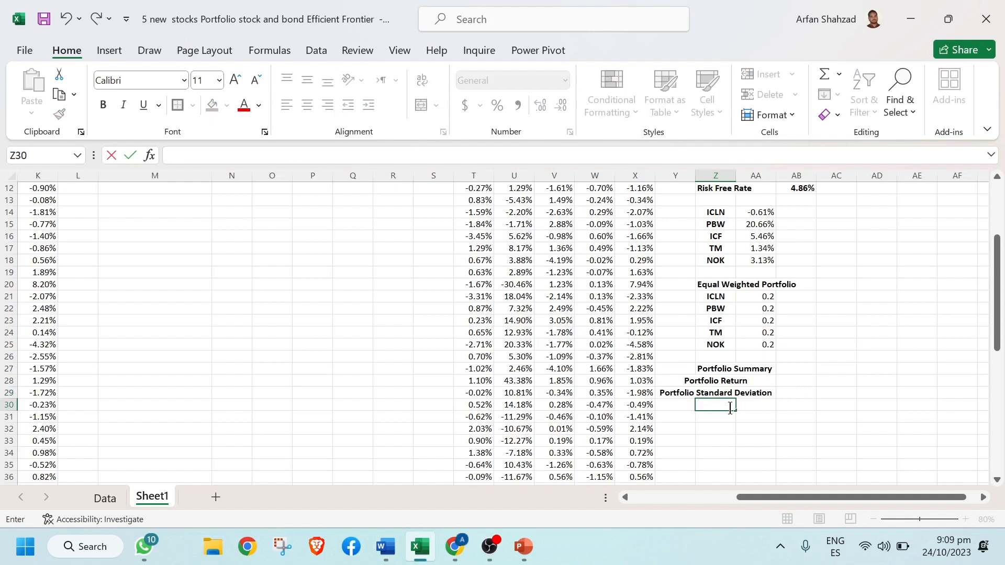
type("arpe Ratio")
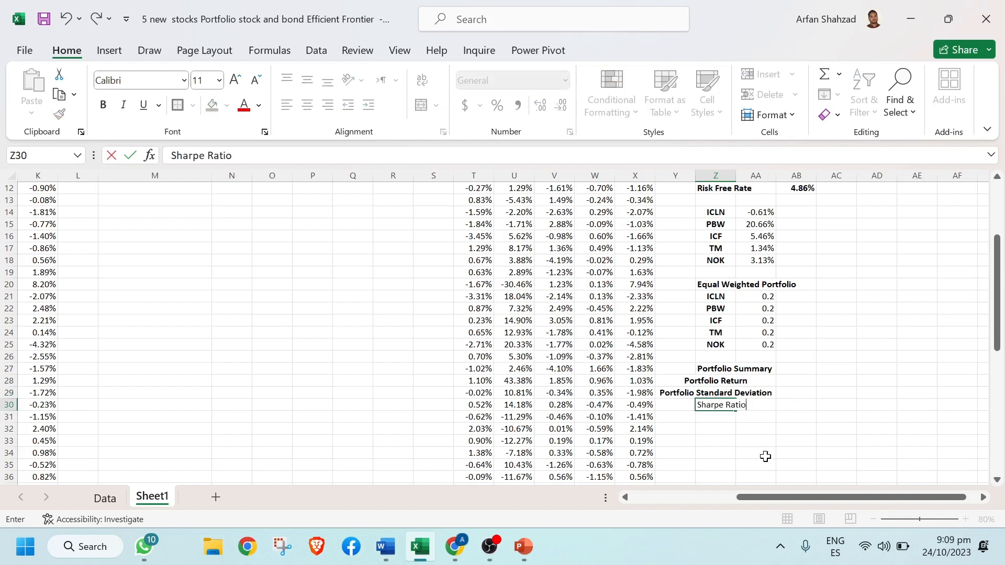
left_click(765, 456)
left_click_drag(703, 381, 710, 410)
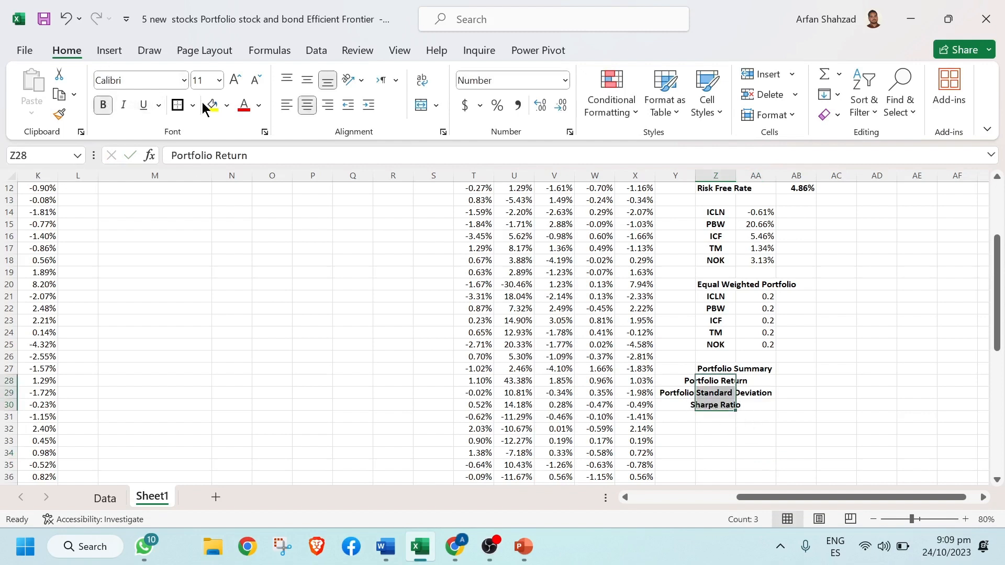
left_click(287, 105)
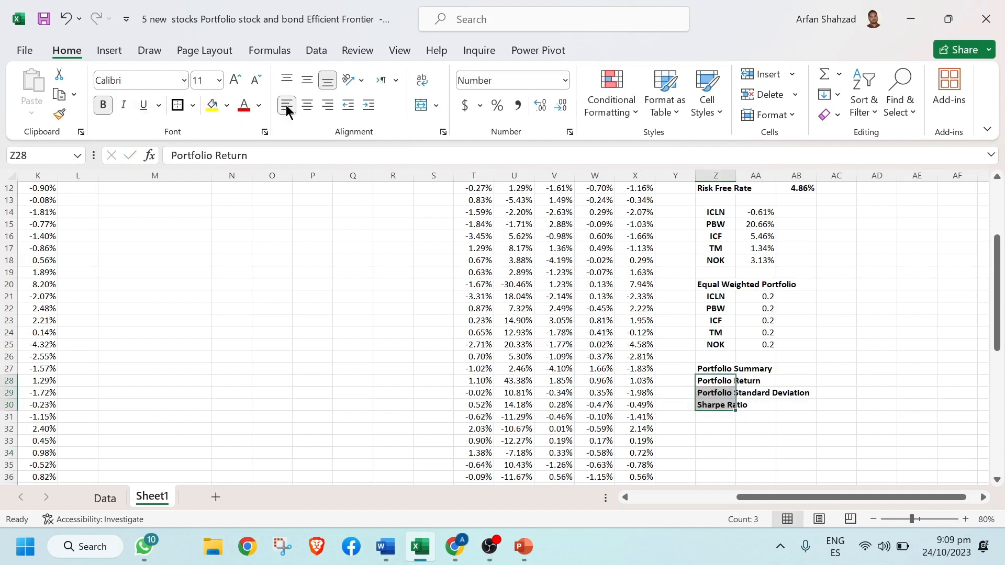
- Underline the Portfolio Summary heading in Z27 and widen column Z to about the length of its labels
left_click(719, 363)
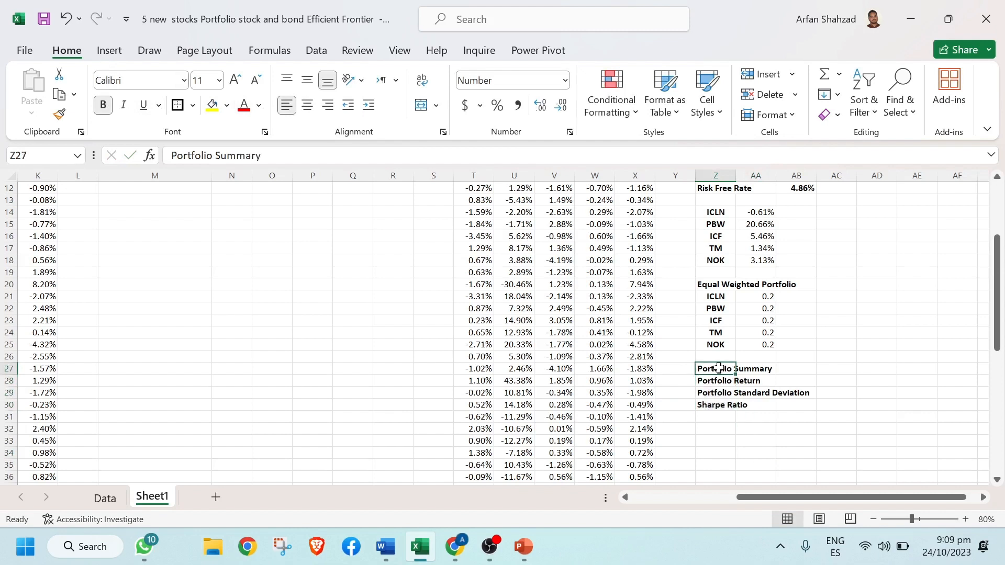
left_click(144, 106)
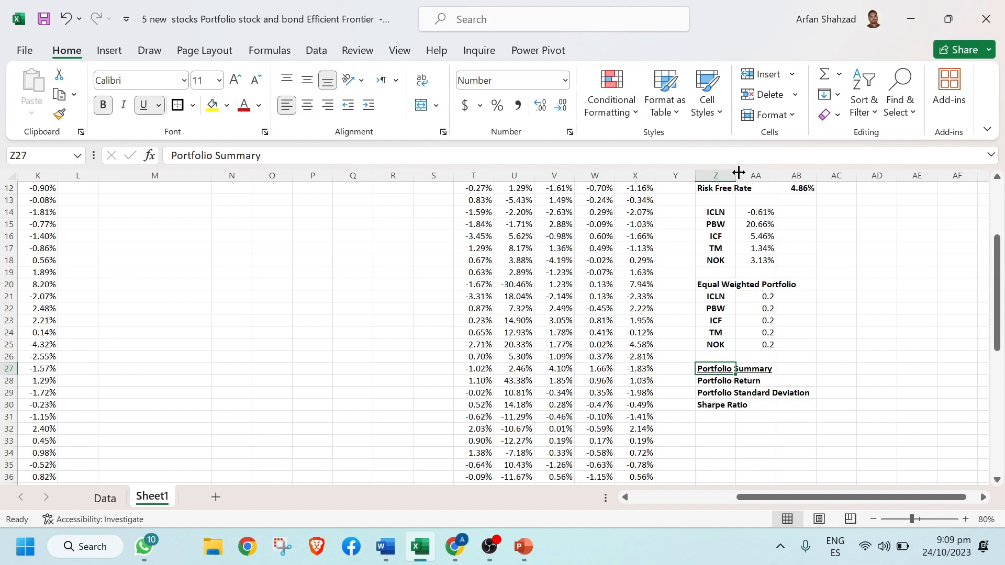
left_click_drag(739, 173, 807, 180)
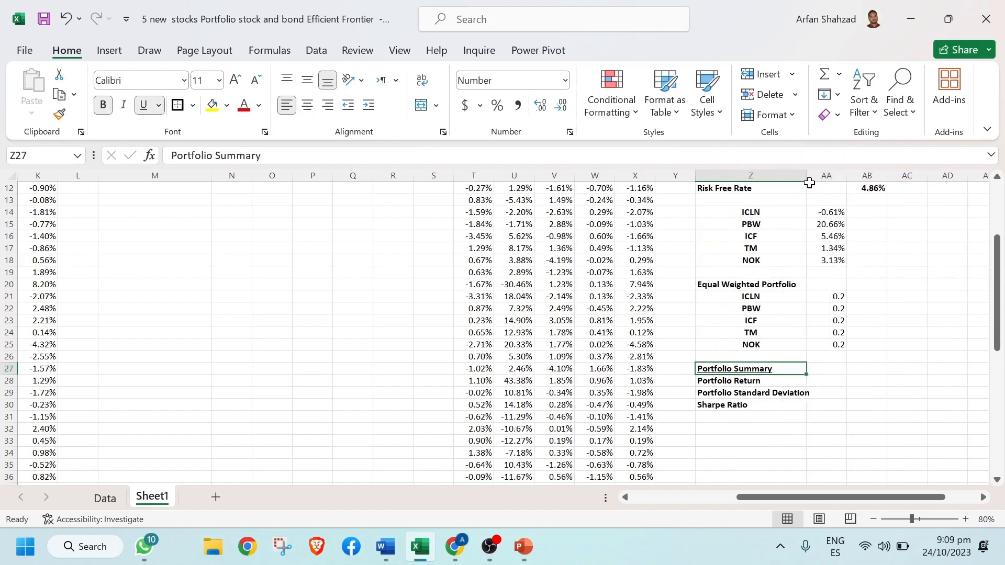
- Review the Portfolio Summary block and the reference formulas for return, standard deviation and Sharpe ratio in AD27:AD29
left_click_drag(854, 492, 957, 497)
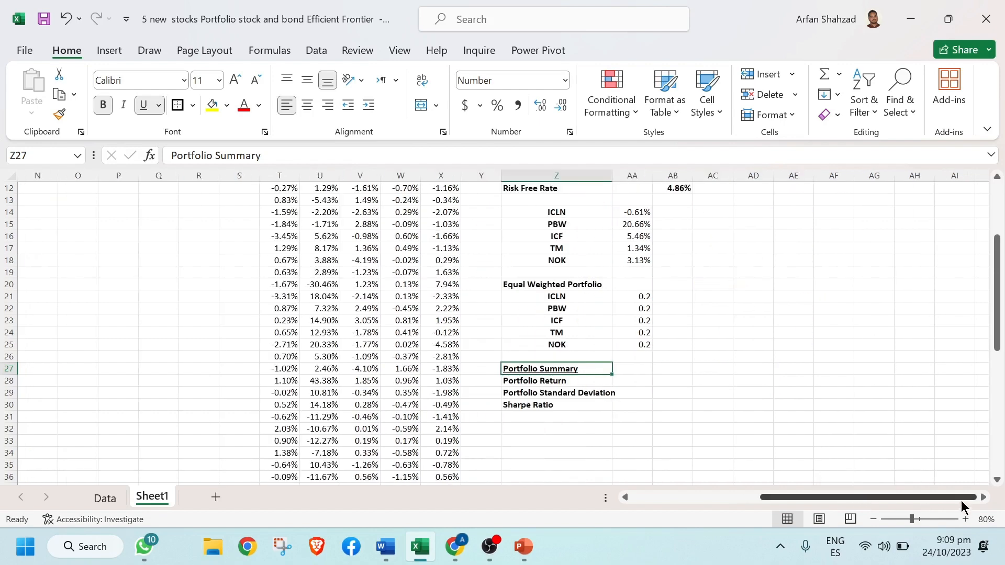
left_click(965, 519)
left_click(966, 519)
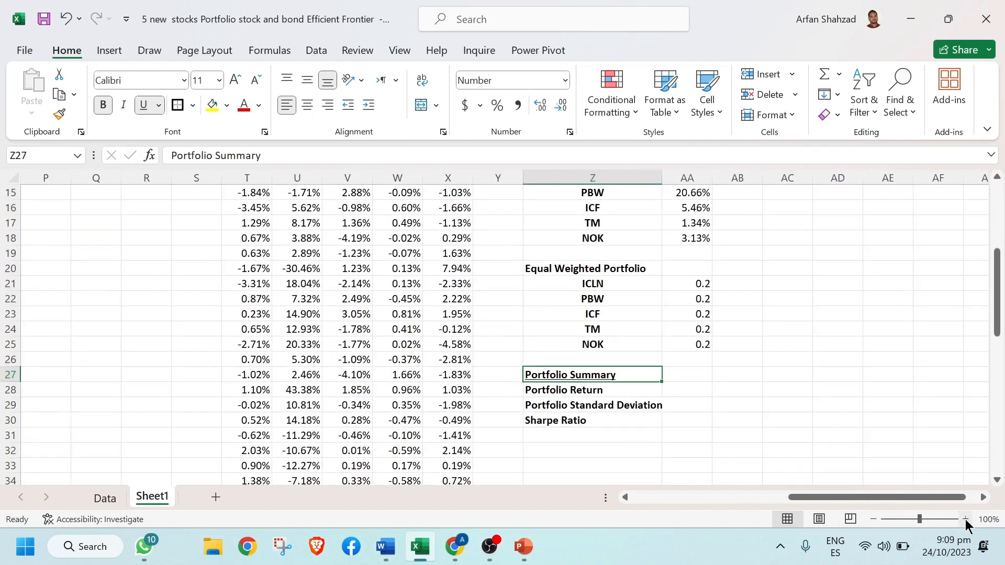
left_click(674, 390)
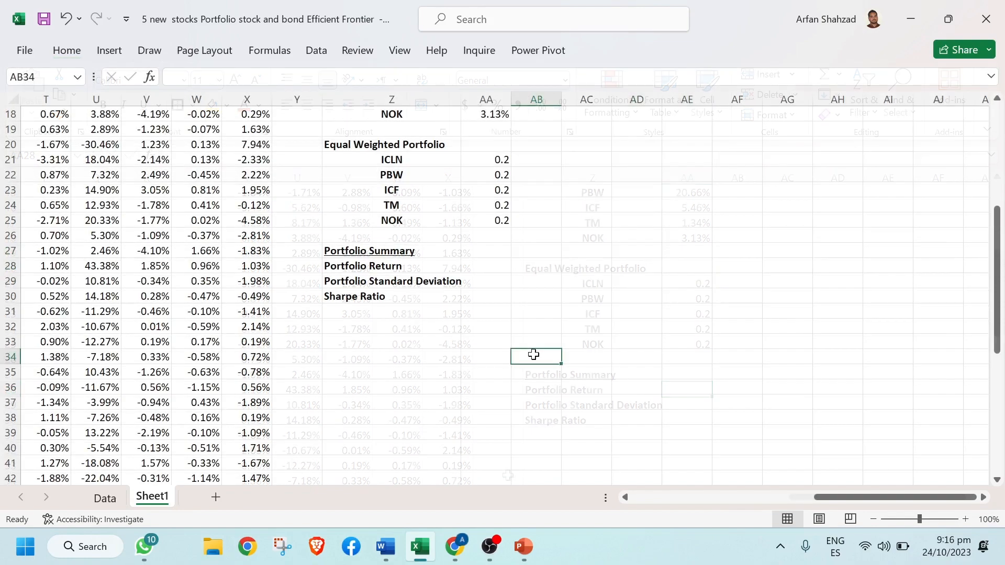
left_click_drag(999, 254, 994, 212)
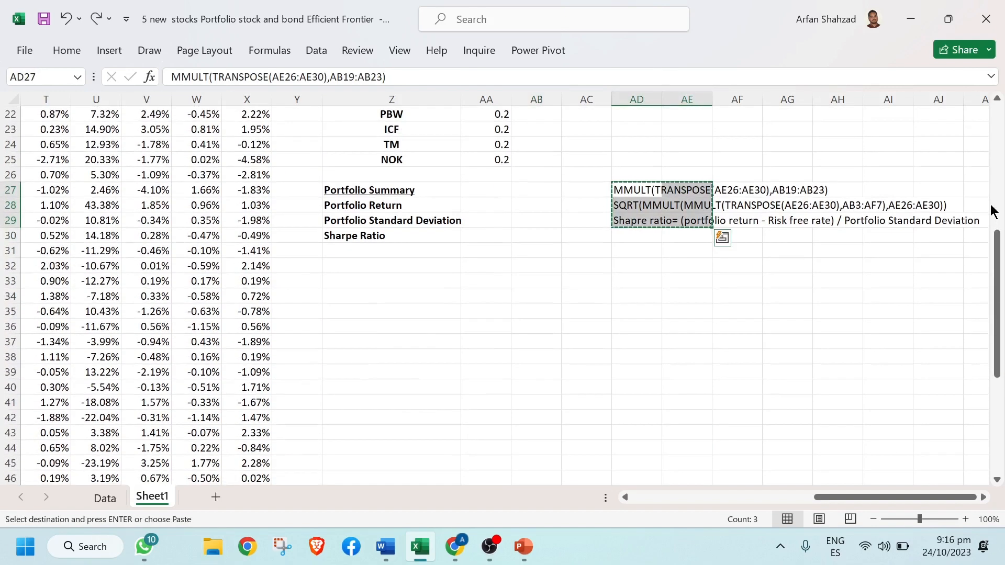
left_click(788, 235)
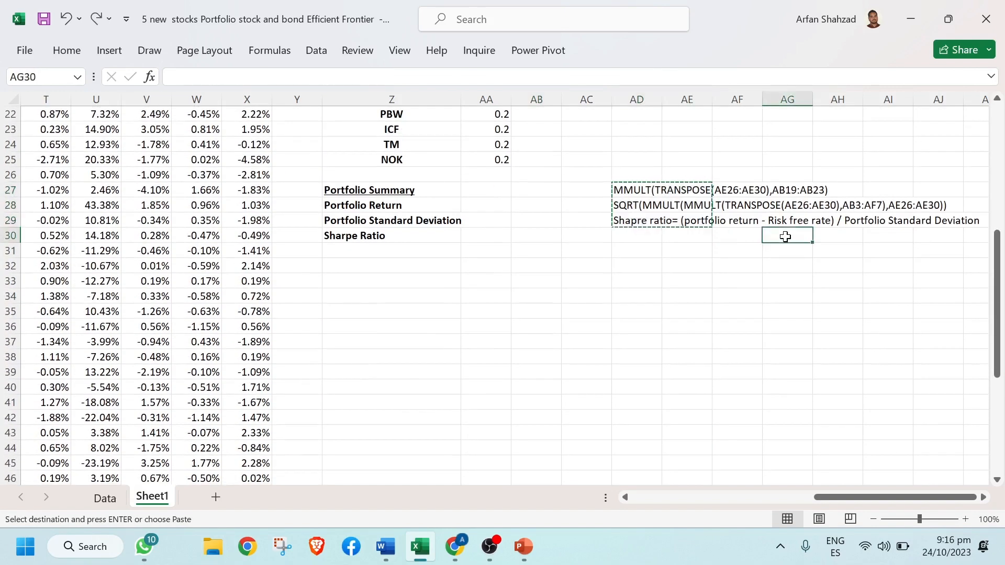
left_click(707, 301)
left_click(670, 195)
left_click(603, 238)
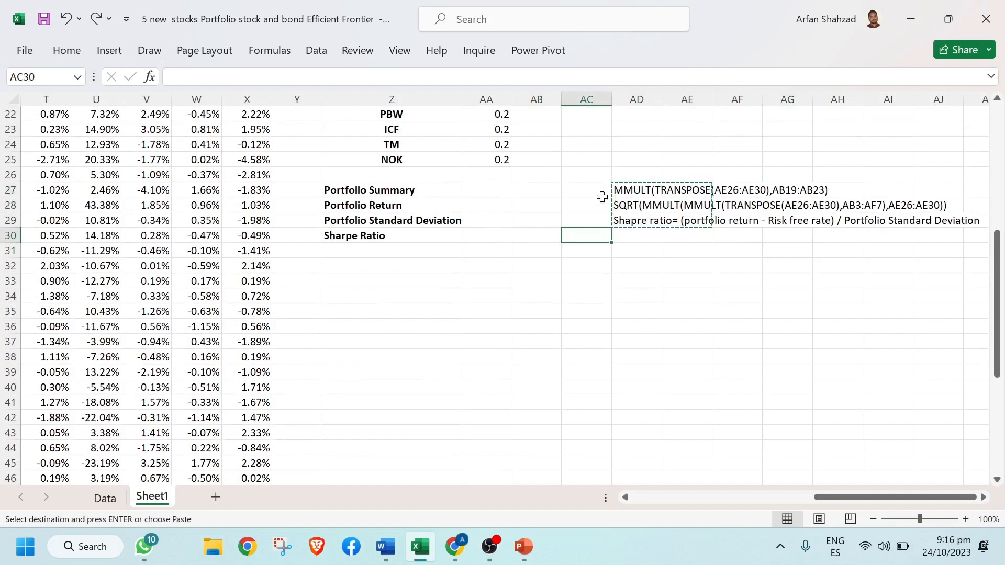
left_click(620, 191)
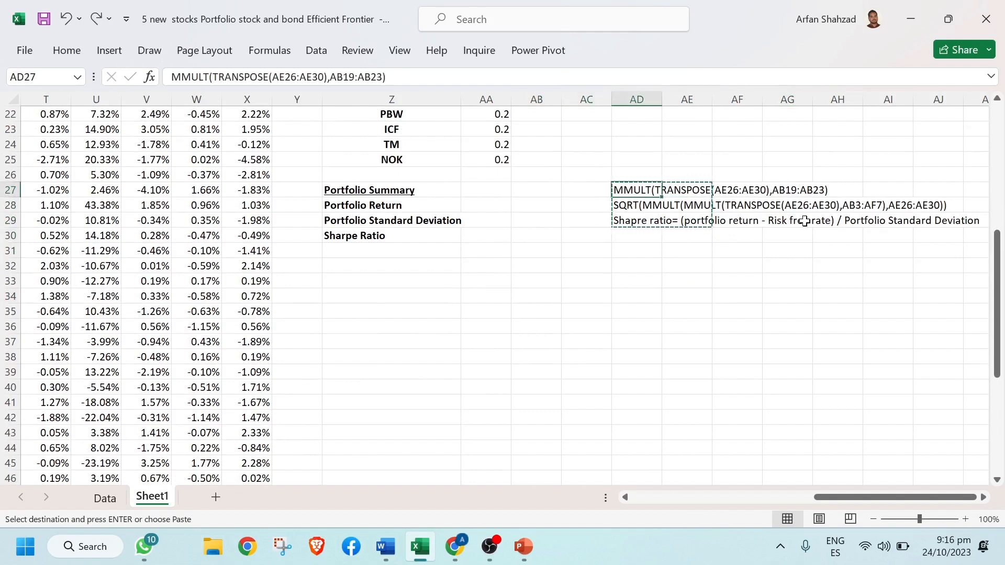
left_click(754, 342)
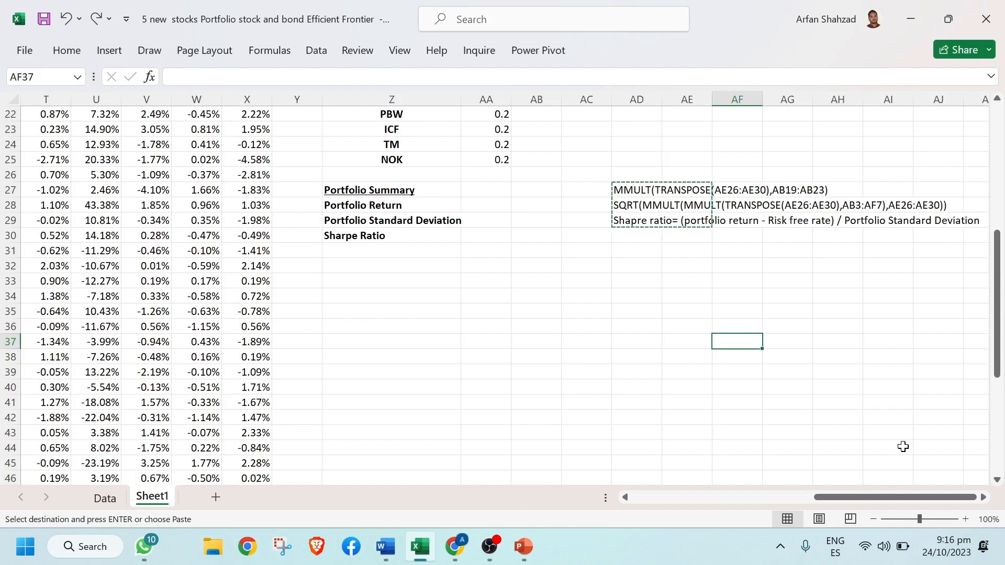
- Clear the copy outline around the reference formulas and examine the MMULT and TRANSPOSE return formula in AD27 at a larger zoom
left_click(966, 519)
left_click(966, 519)
left_click(966, 520)
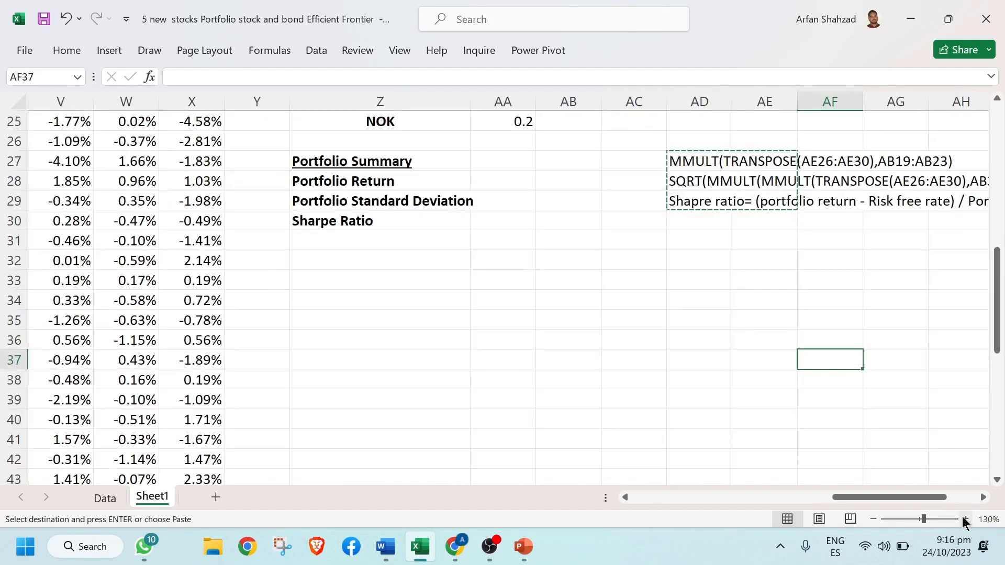
left_click_drag(889, 496, 925, 496)
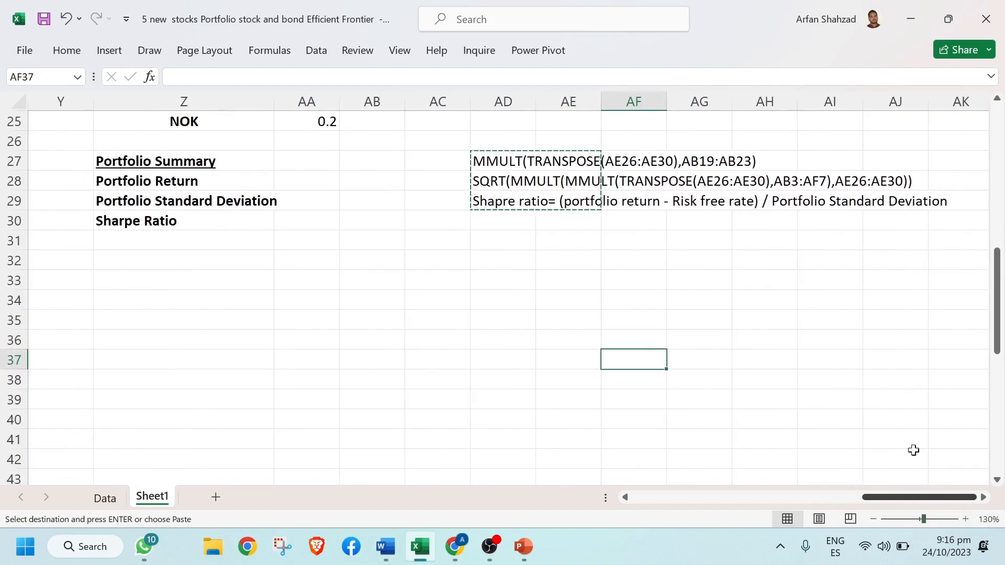
left_click(785, 283)
left_click(618, 201)
left_click(612, 165)
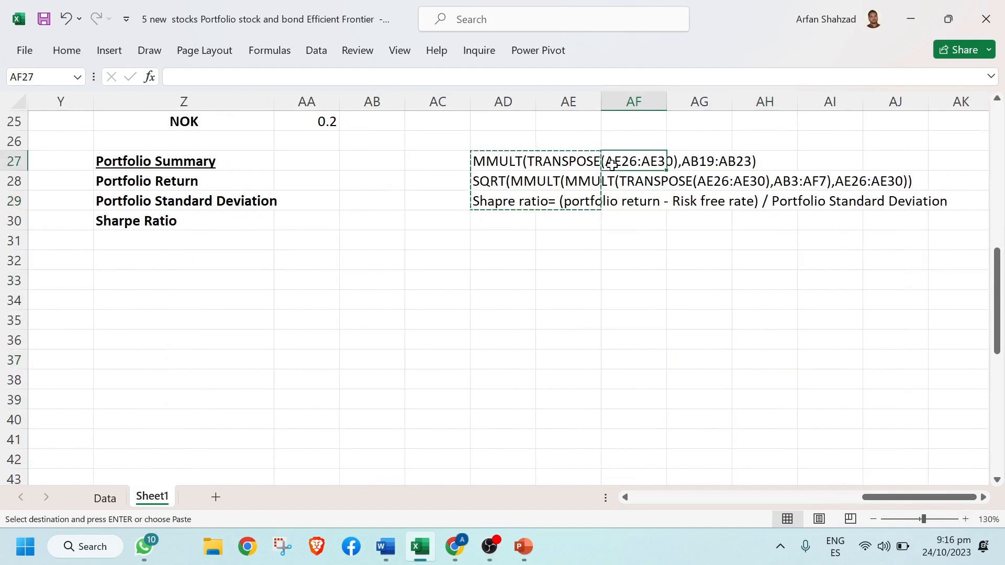
key("Escape")
left_click(530, 188)
left_click(496, 161)
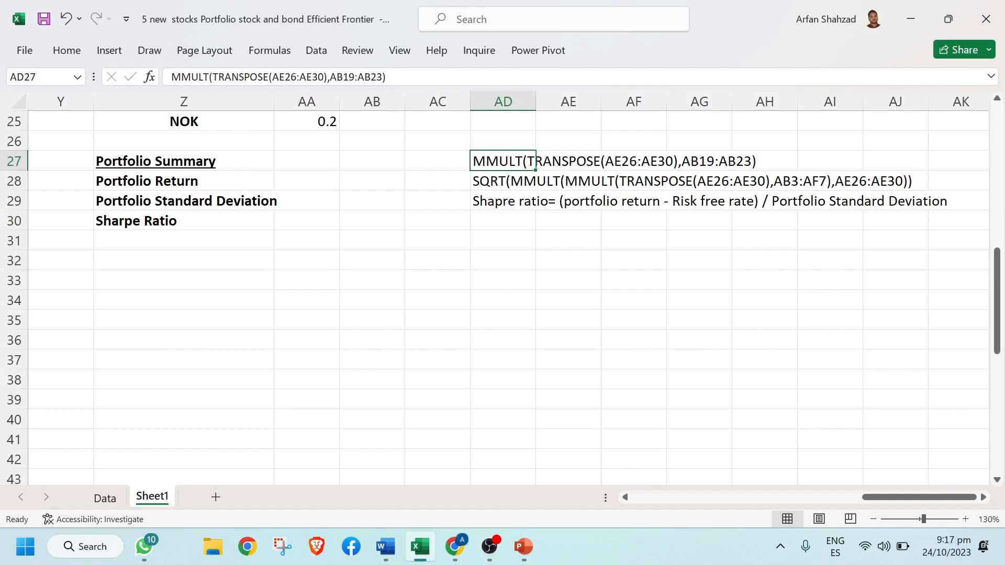
left_click_drag(997, 286, 996, 255)
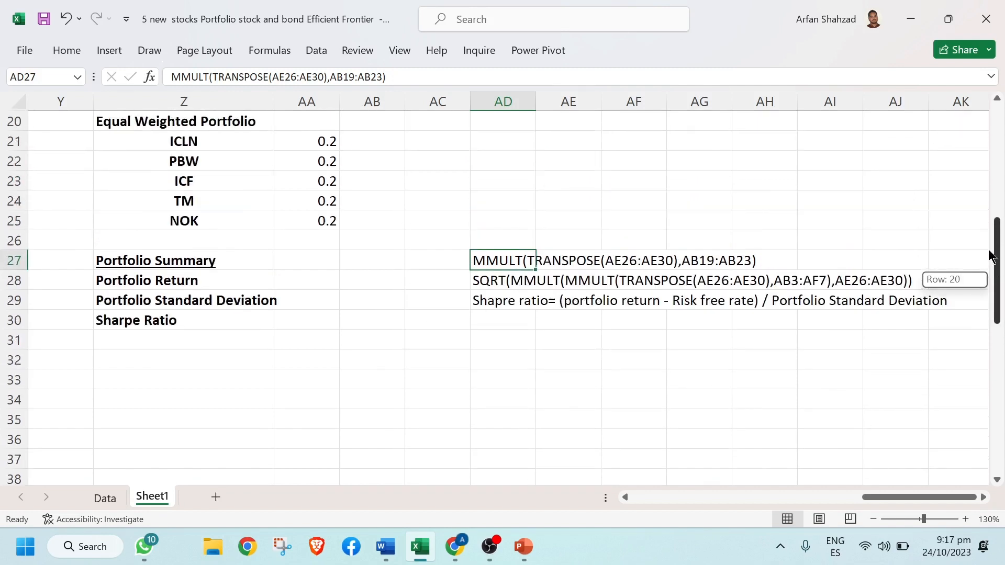
double_click(617, 262)
left_click(523, 260)
- Begin the portfolio return formula in AA28 with MMULT and a nested TRANSPOSE as its first array
left_click(289, 284)
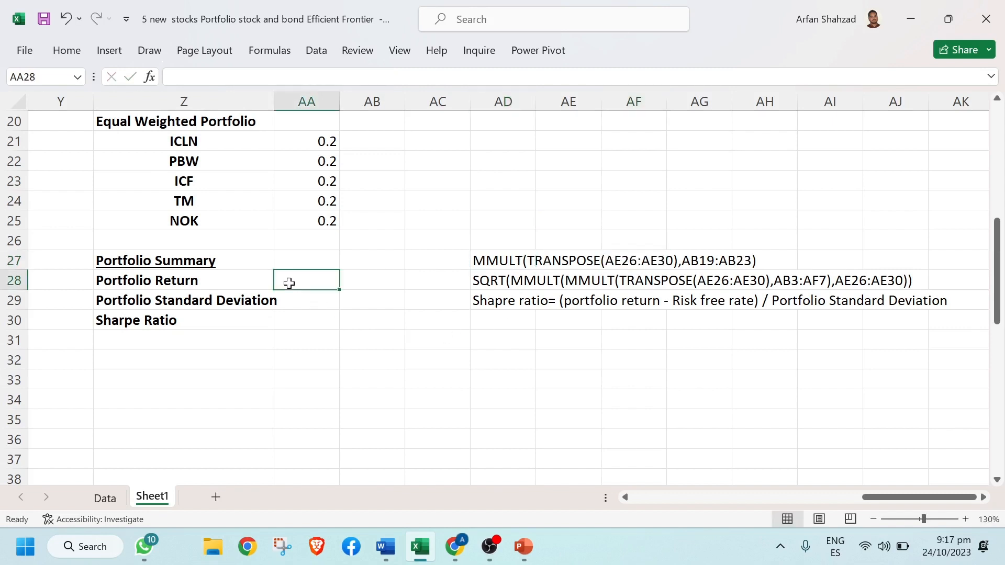
left_click(873, 519)
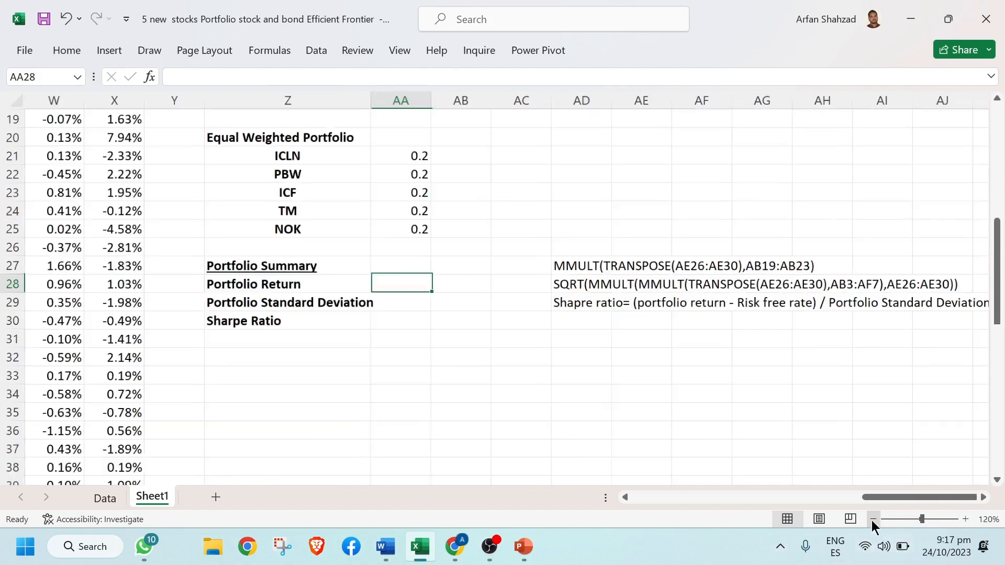
left_click(874, 519)
left_click(874, 519)
left_click(873, 519)
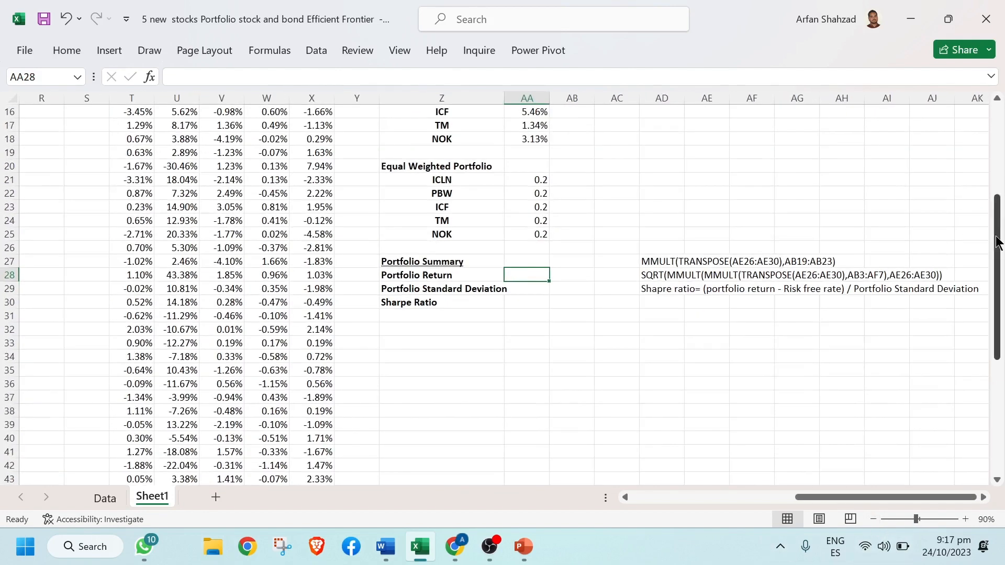
left_click_drag(998, 225, 995, 175)
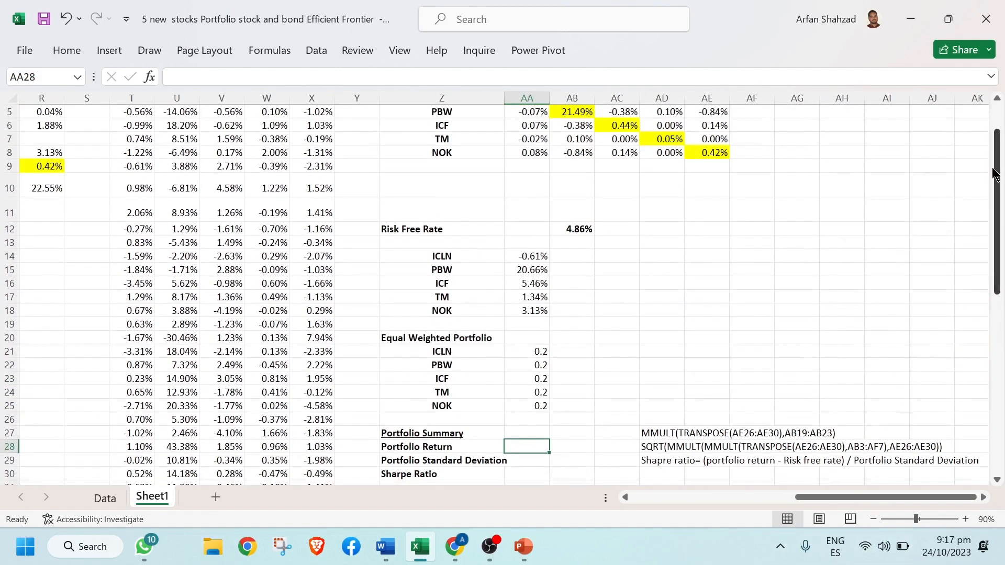
type("=")
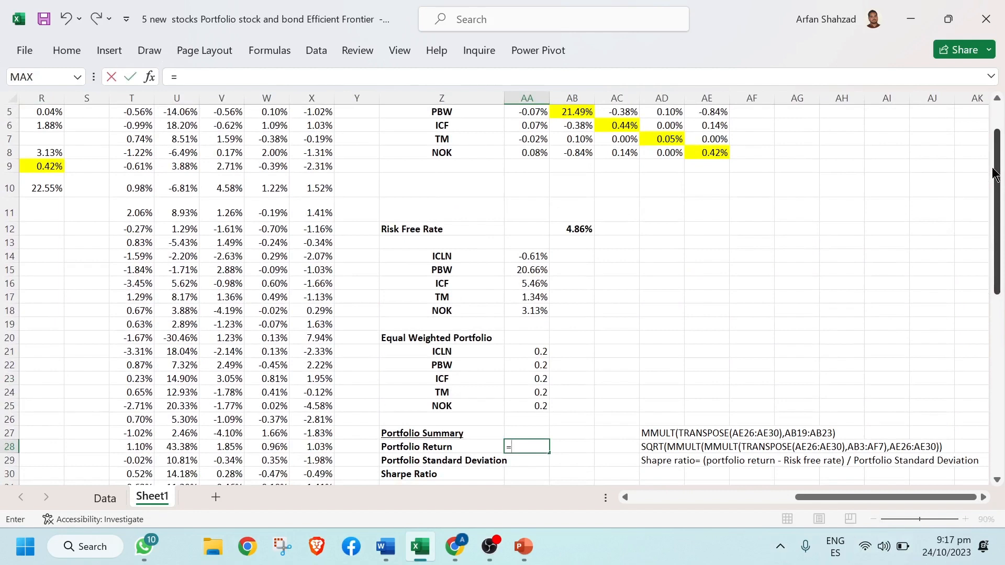
type("mm")
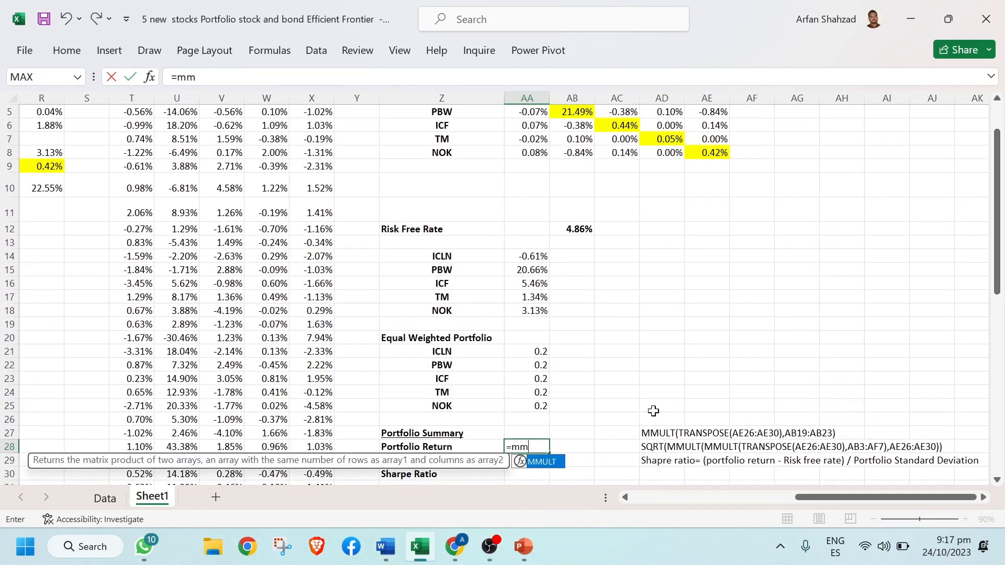
double_click(557, 463)
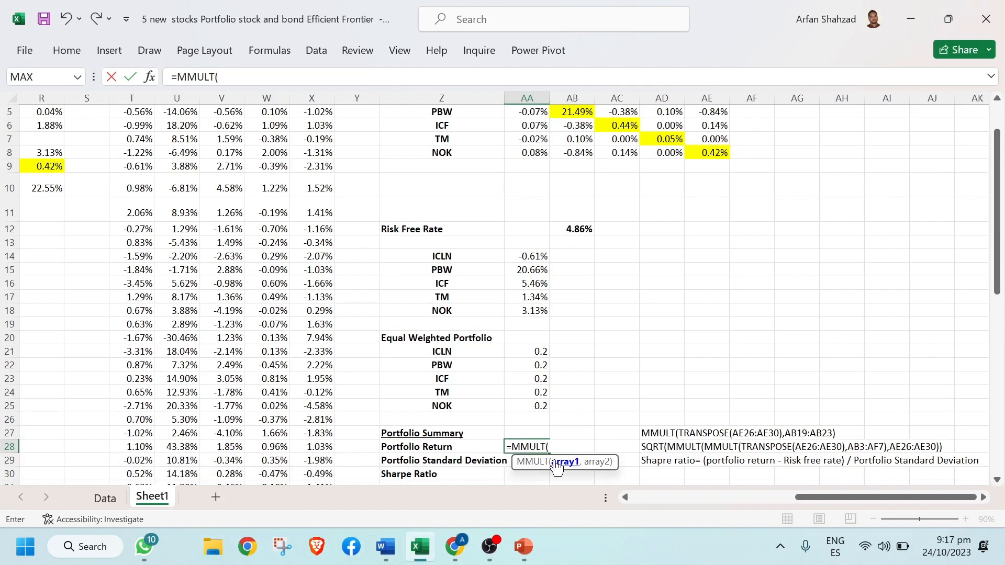
type("trans")
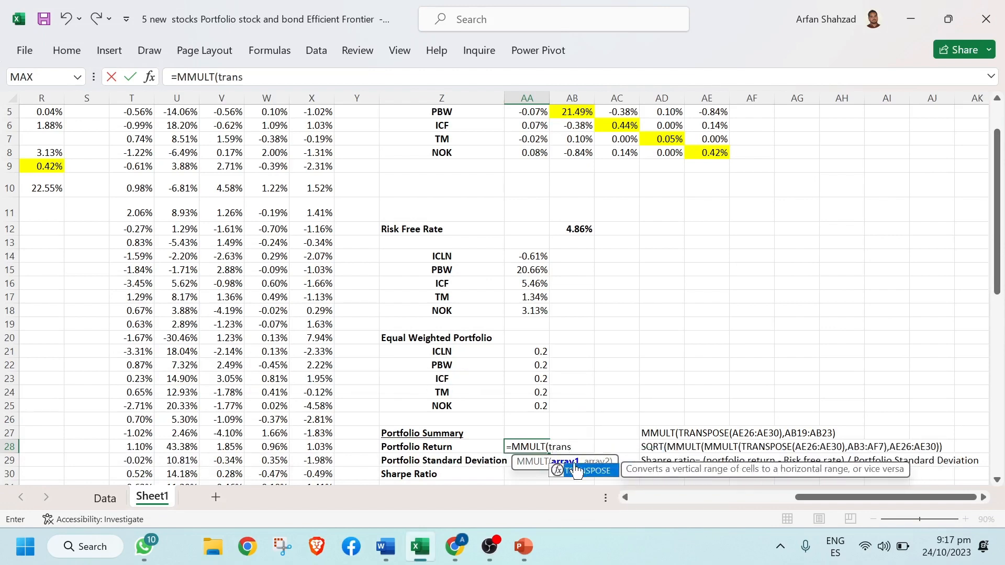
double_click(581, 470)
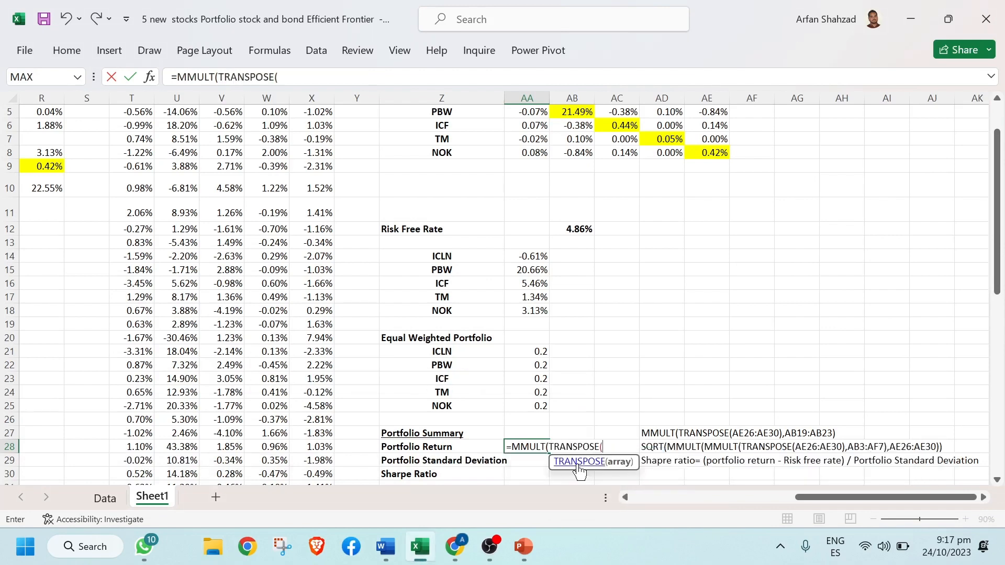
- Complete the return formula as an array formula: =MMULT(TRANSPOSE(AA21:AA25),AA14:AA18), using the equal weights and the stock returns
left_click(538, 352)
left_click_drag(539, 353, 542, 402)
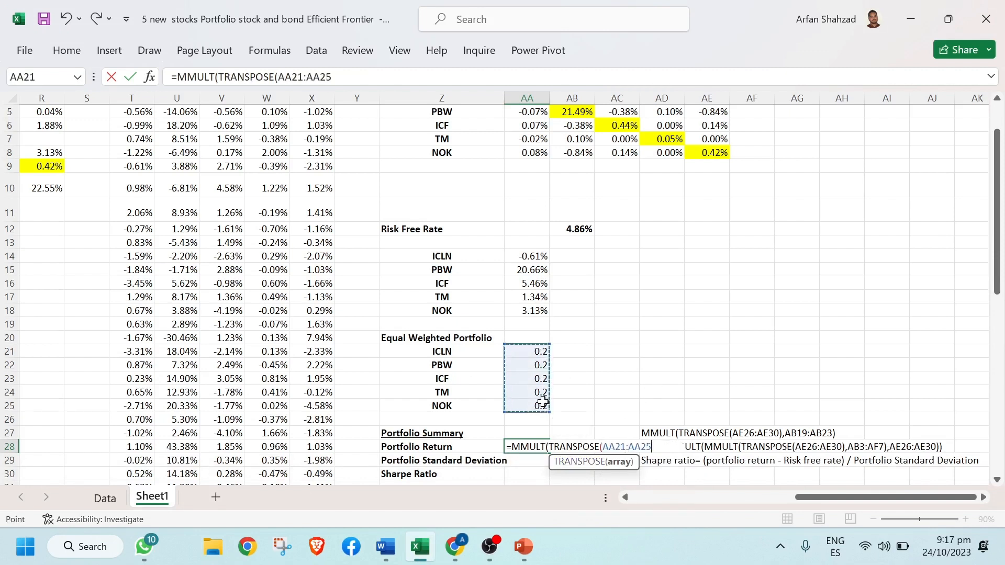
type("),")
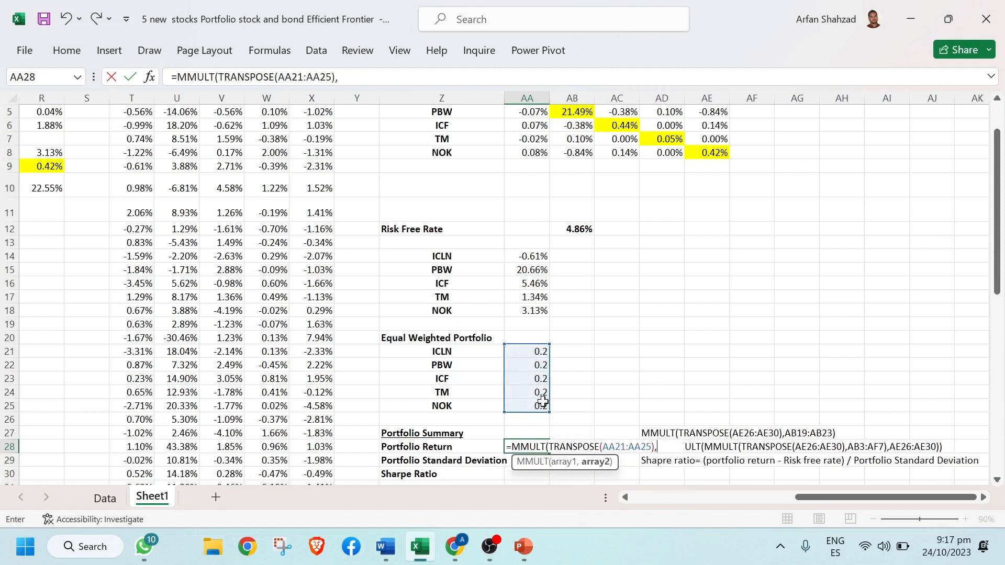
left_click_drag(530, 253, 540, 312)
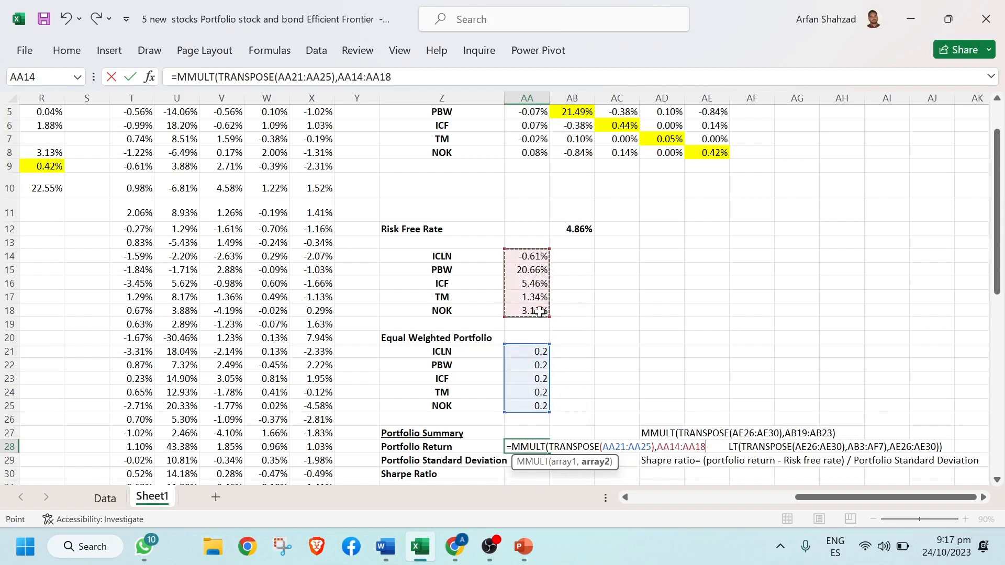
type(")")
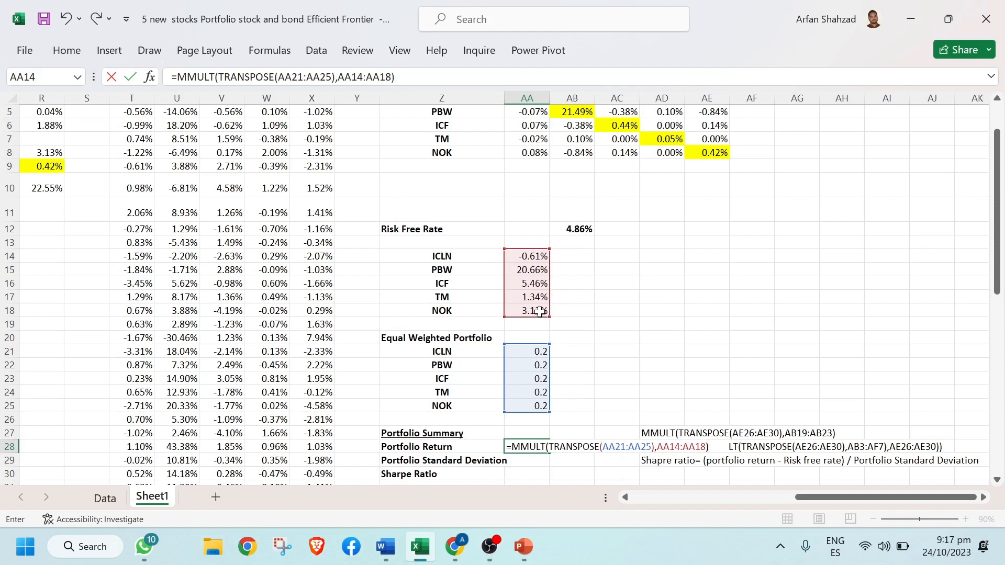
key("ctrl+shift+Return")
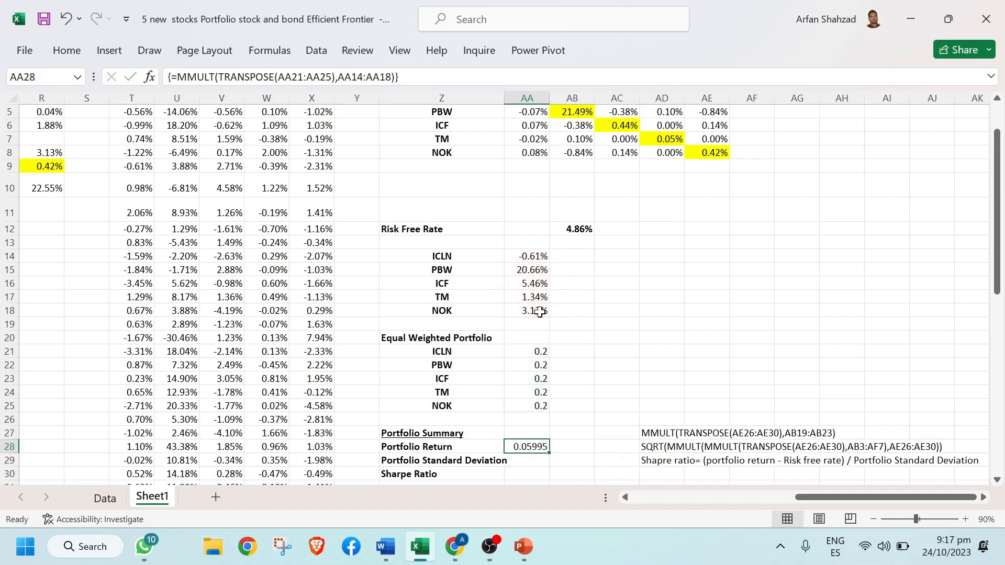
- Examine the reference standard deviation formula in AD28 at a larger zoom, following its nested SQRT, MMULT and TRANSPOSE functions
left_click(525, 463)
left_click(647, 448)
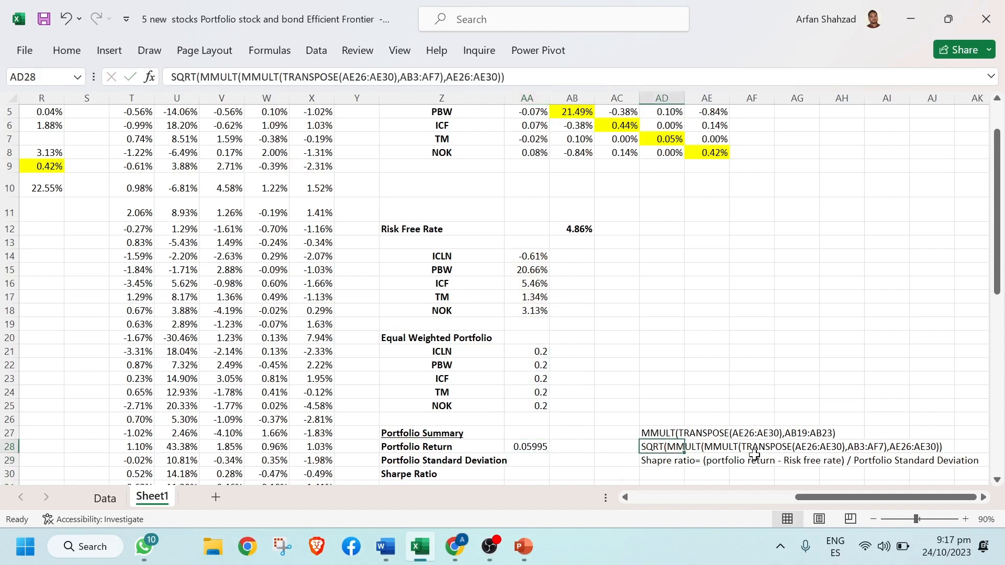
left_click(966, 519)
left_click(965, 519)
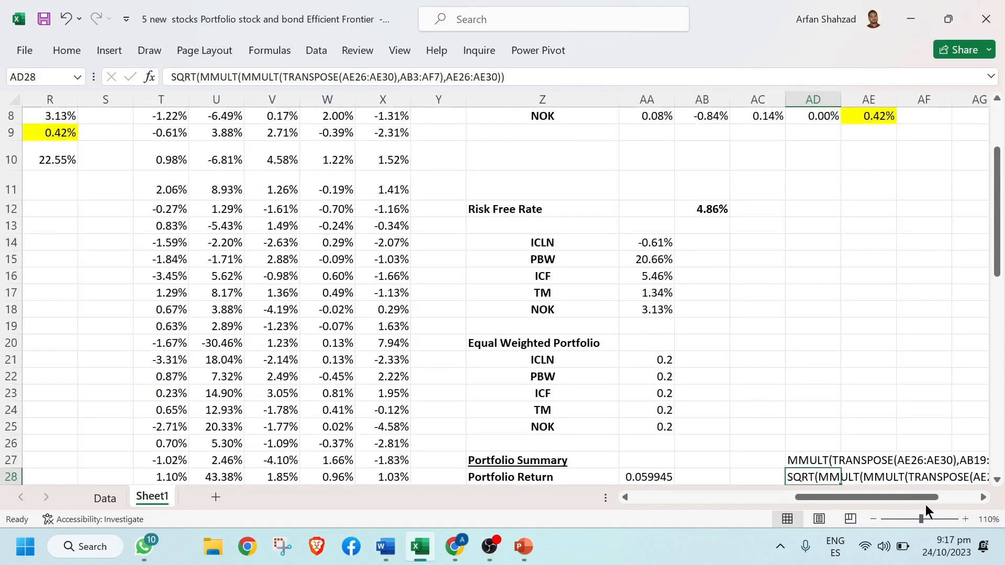
left_click_drag(910, 497, 953, 496)
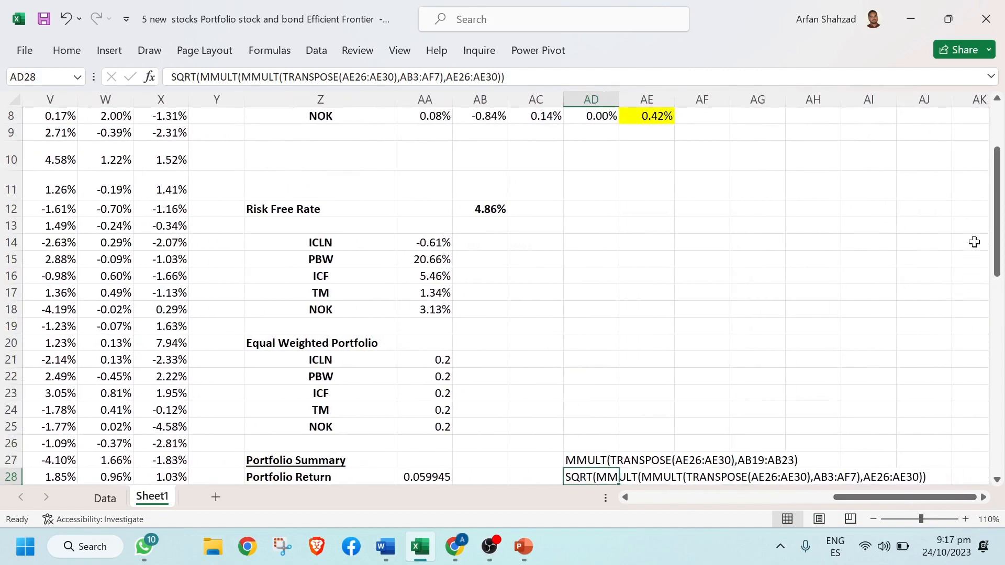
left_click_drag(997, 230, 998, 278)
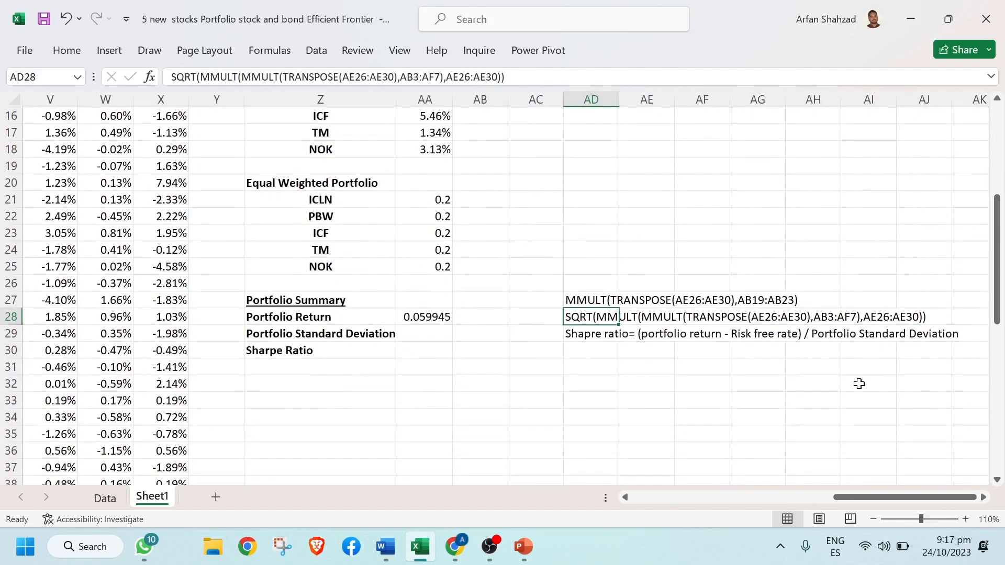
left_click(784, 316)
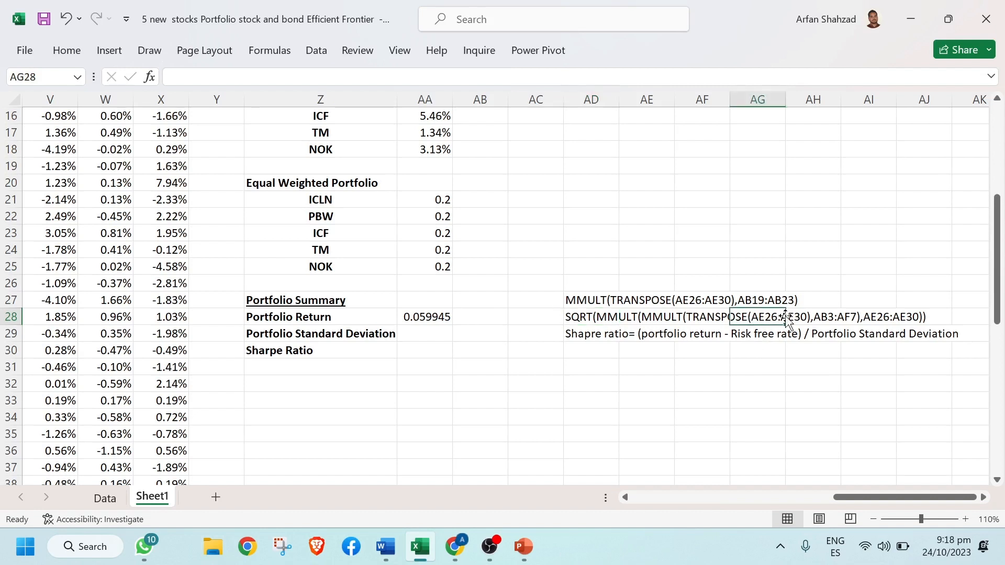
left_click(572, 313)
double_click(572, 313)
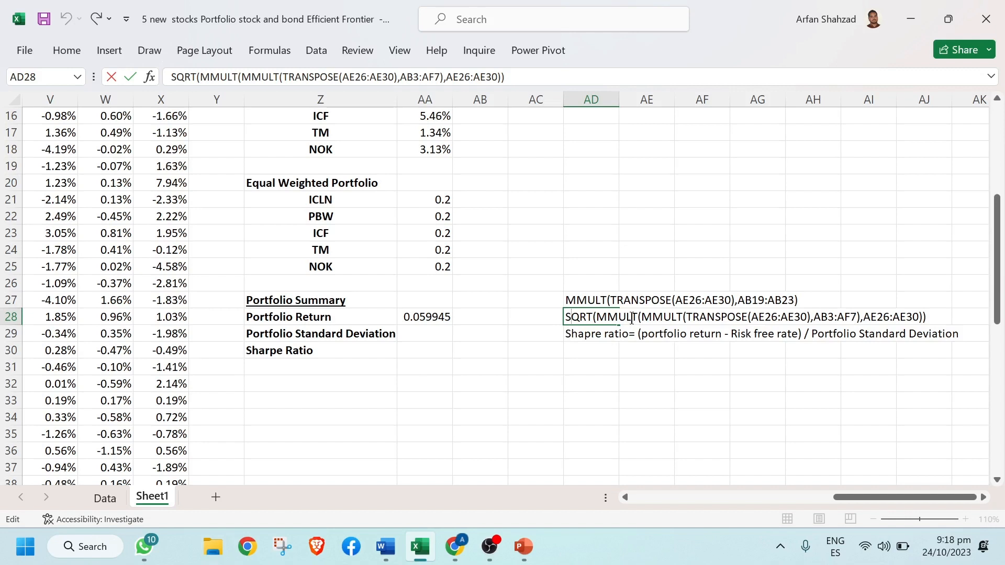
key("ctrl+Return")
- Begin the portfolio standard deviation formula in AA29 with SQRT around two nested MMULT functions
left_click(438, 334)
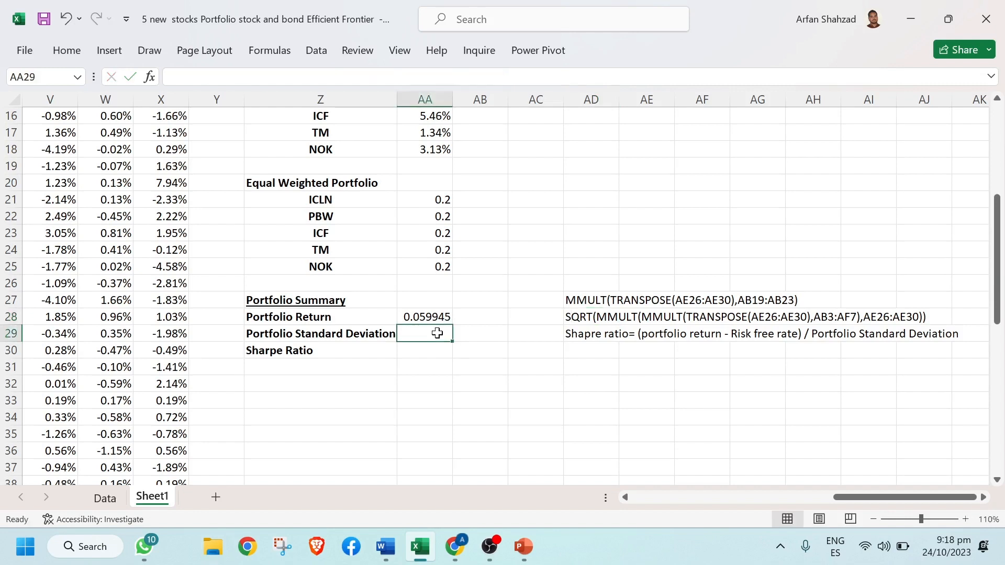
type("=")
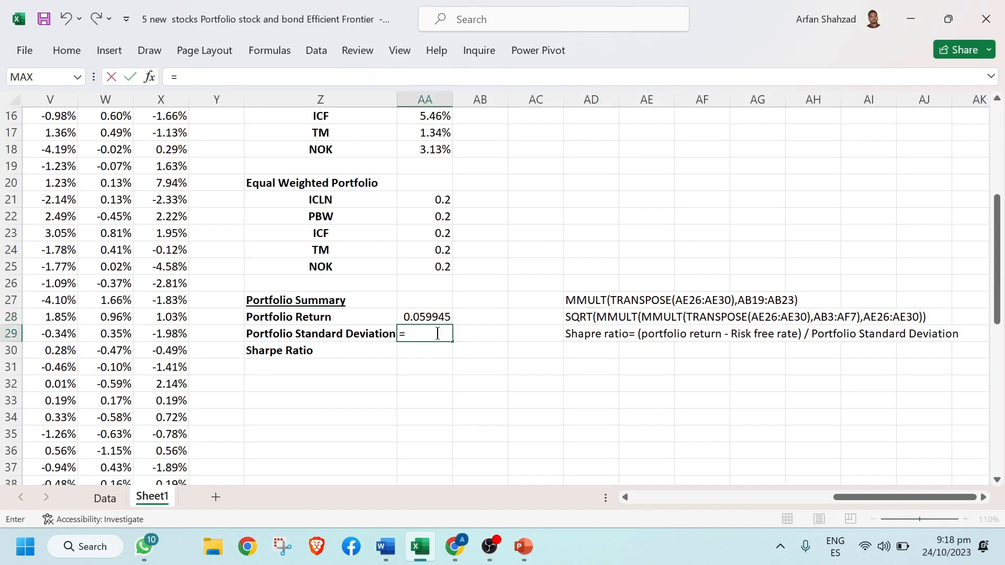
type("sq")
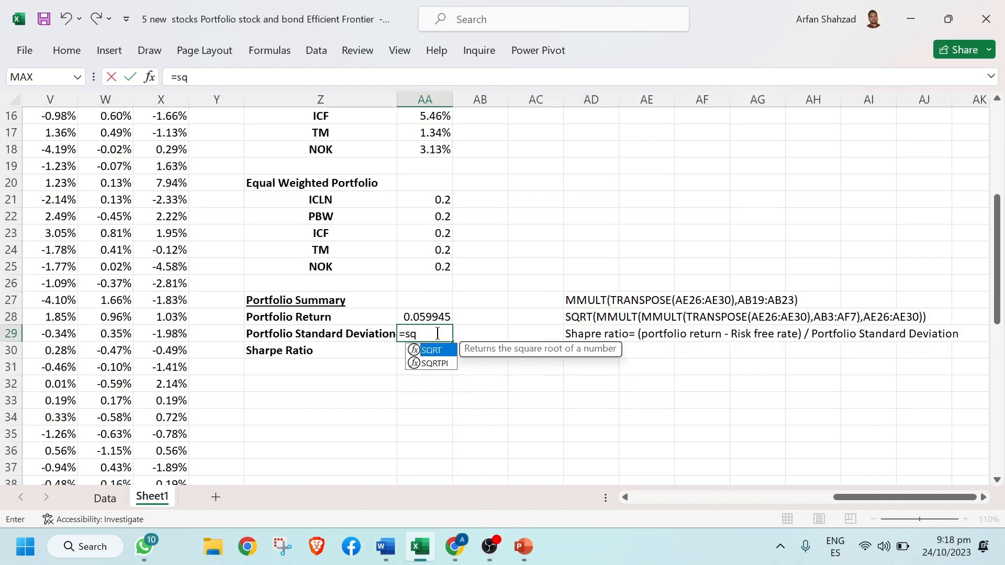
double_click(442, 351)
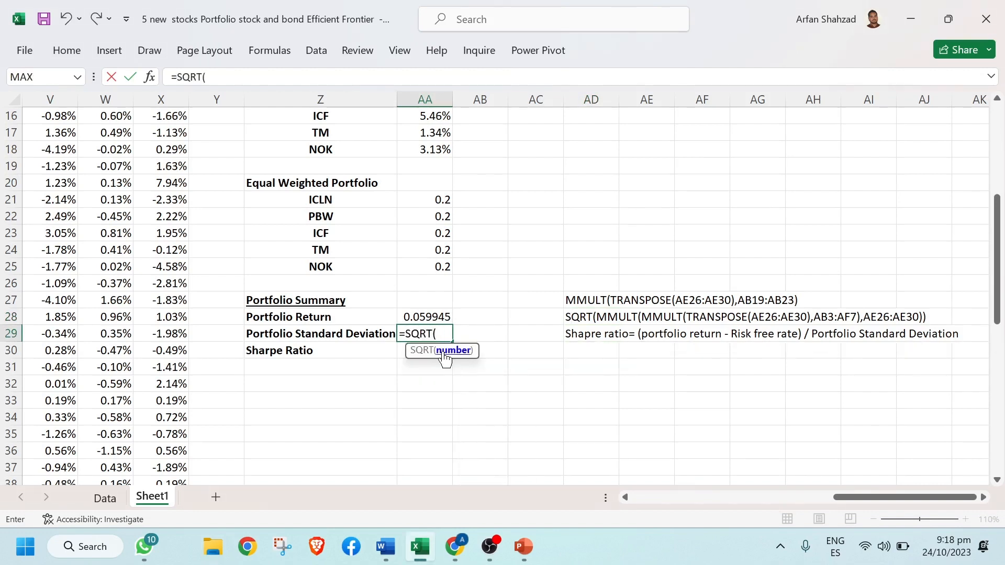
type("mm")
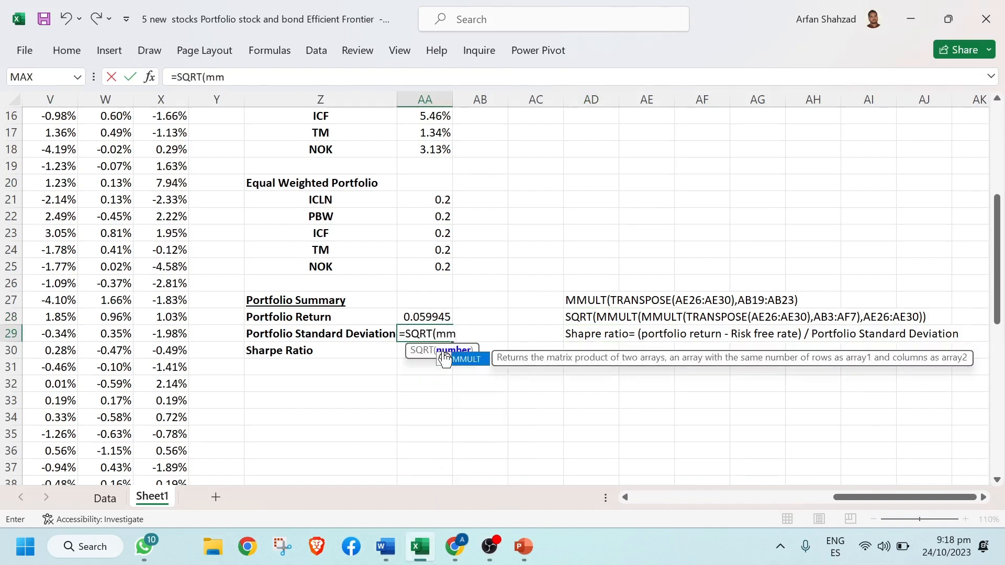
double_click(471, 357)
type("mm")
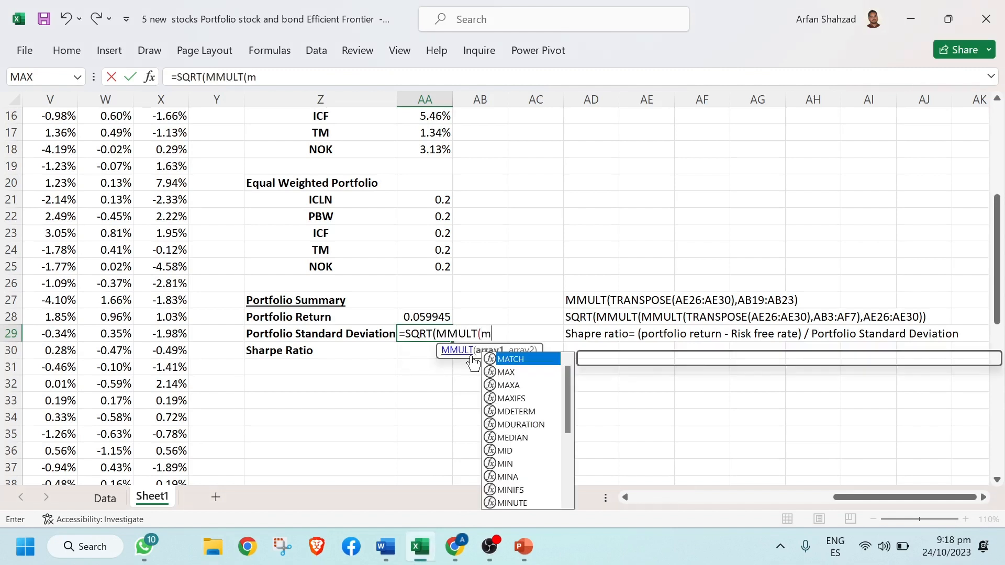
double_click(509, 356)
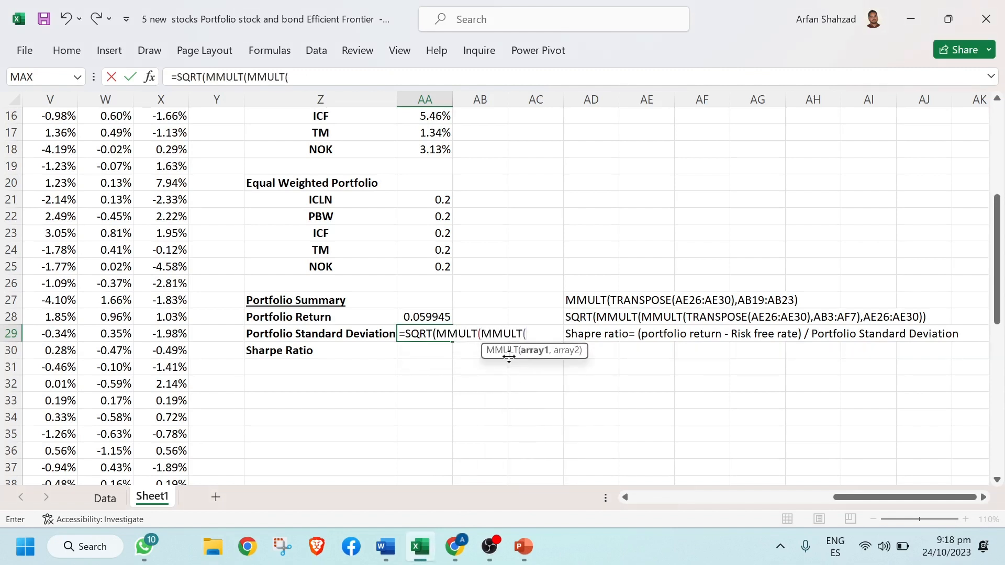
- Add TRANSPOSE(AA21:AA25), the transposed equal weights, as the first array of the inner MMULT in AA29
type("trans")
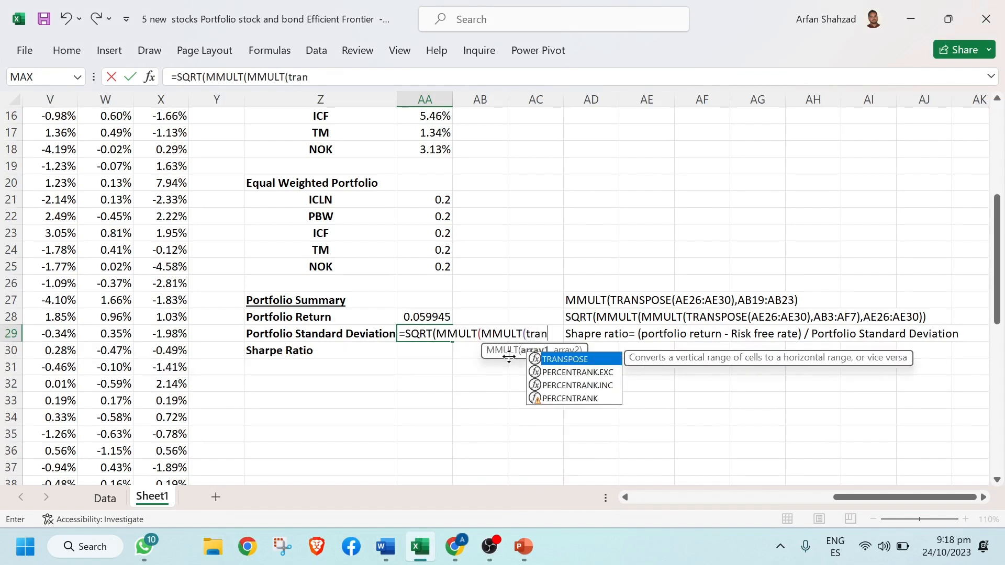
double_click(557, 359)
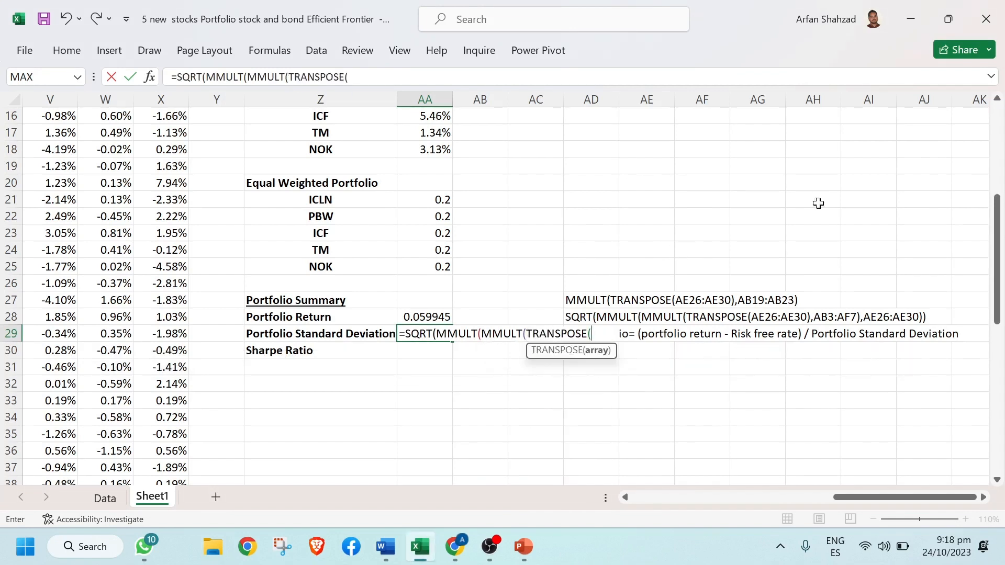
left_click_drag(441, 200, 448, 265)
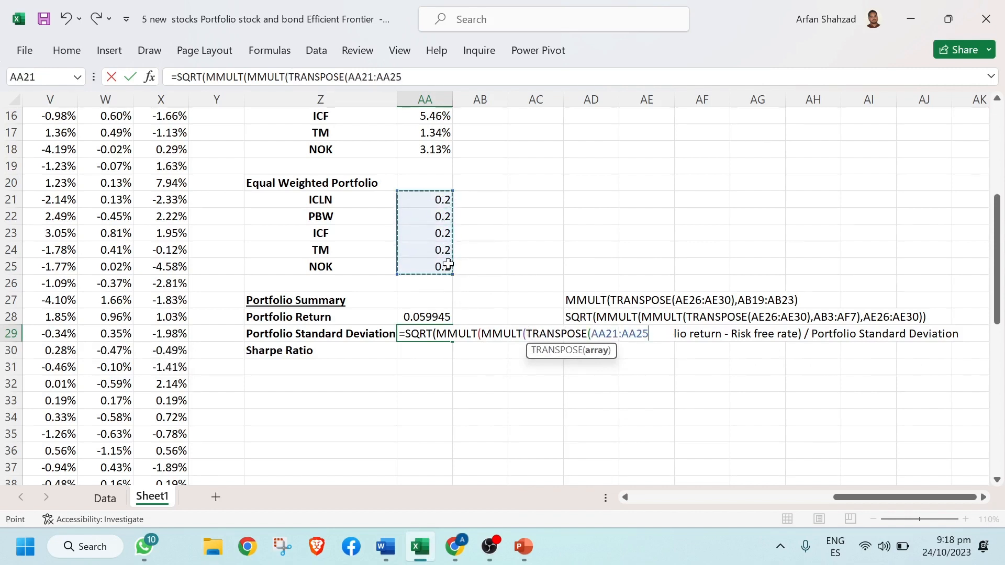
type(")")
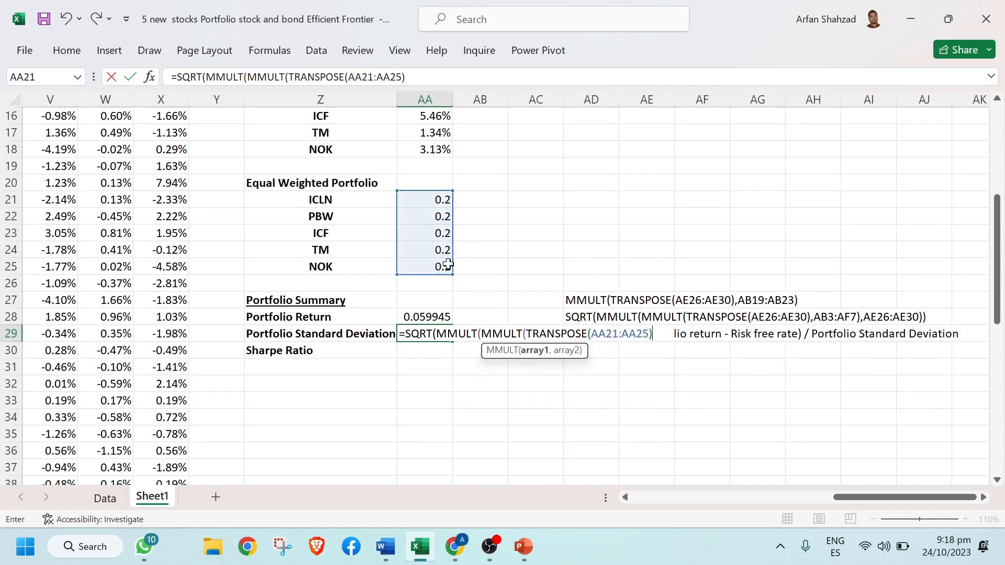
type(",")
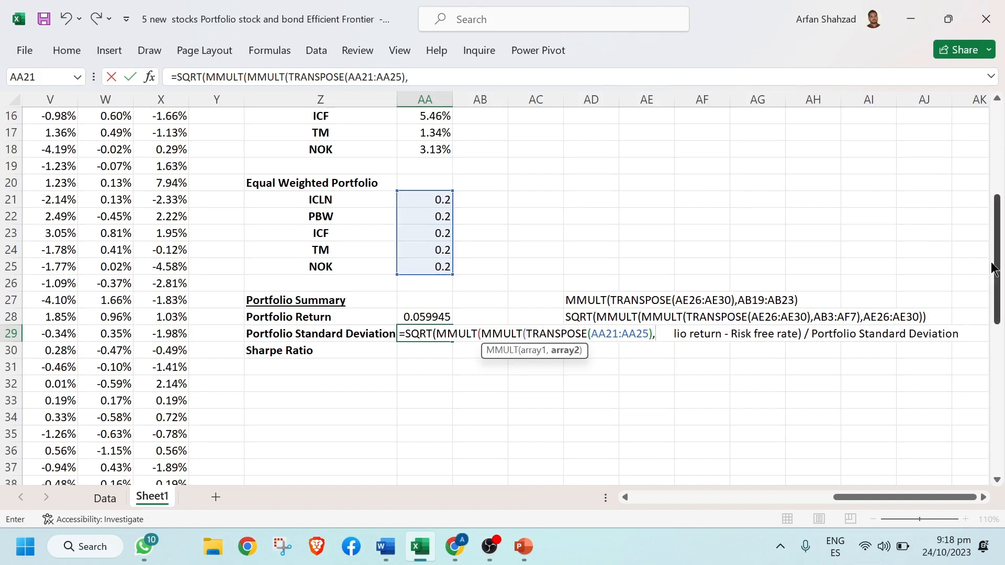
- Add the variance-covariance matrix AA4:AE8 as the second array of the inner MMULT in AA29 and close that function
left_click_drag(995, 268, 969, 156)
left_click_drag(425, 166, 652, 238)
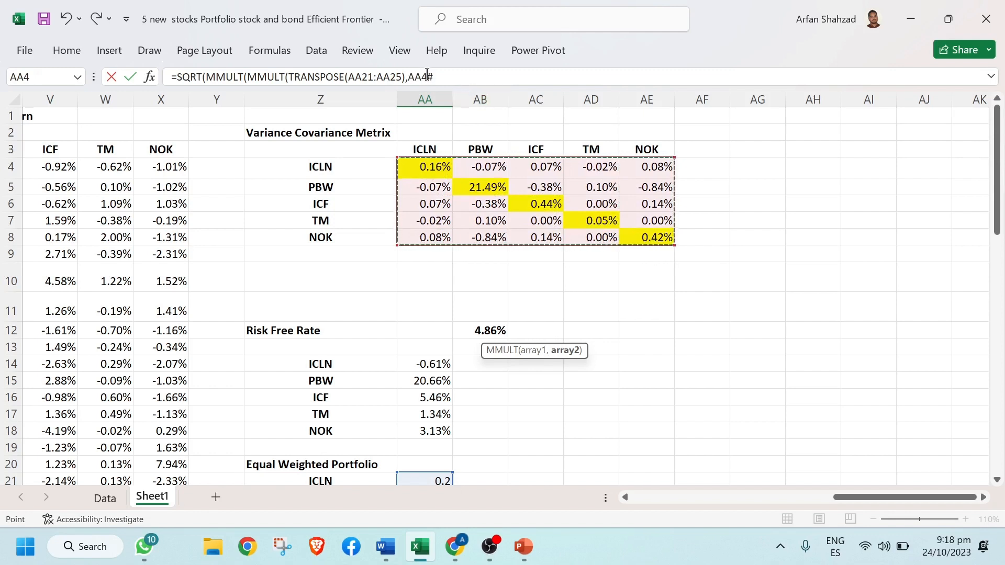
left_click(442, 75)
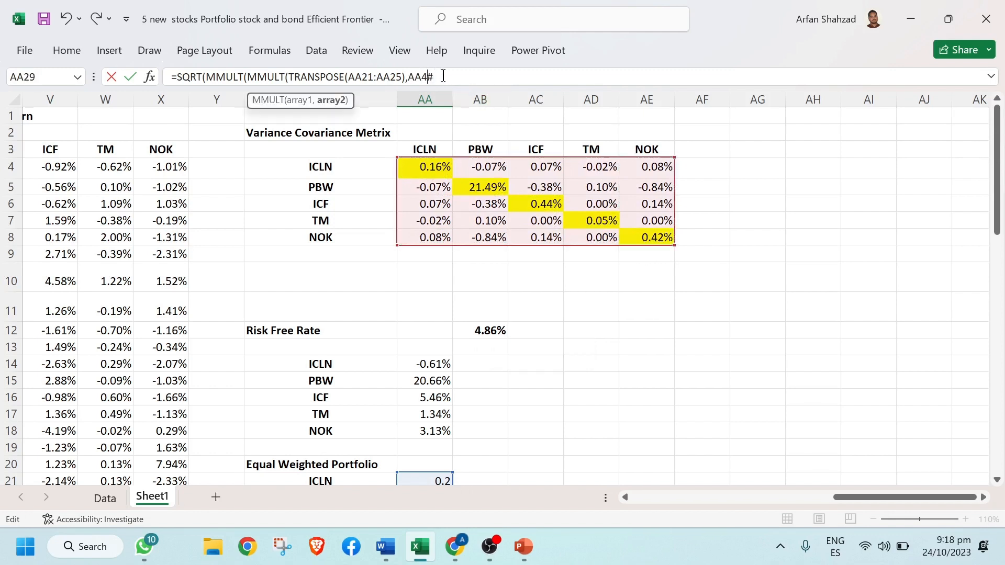
key("BackSpace")
key("BackSpace")
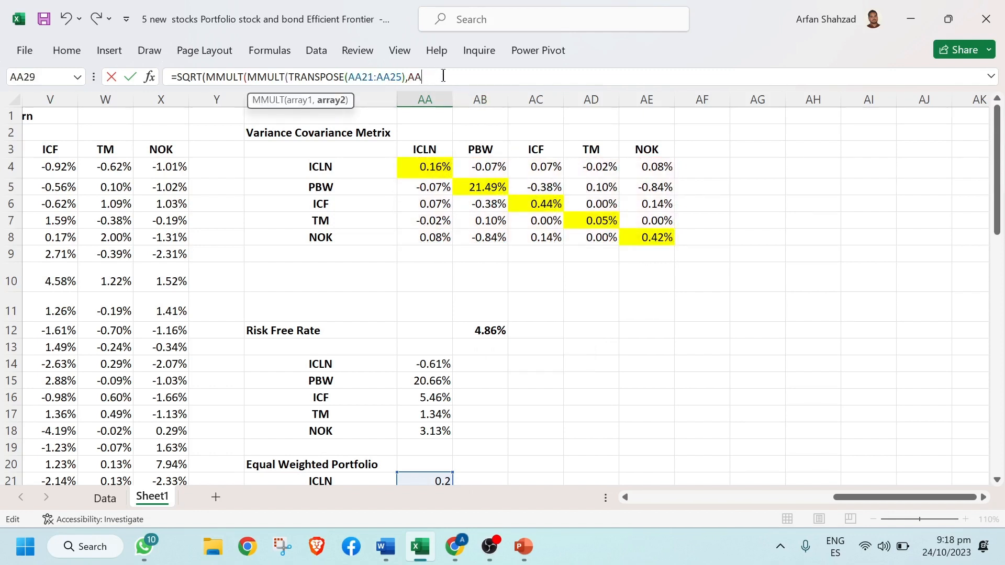
type("4")
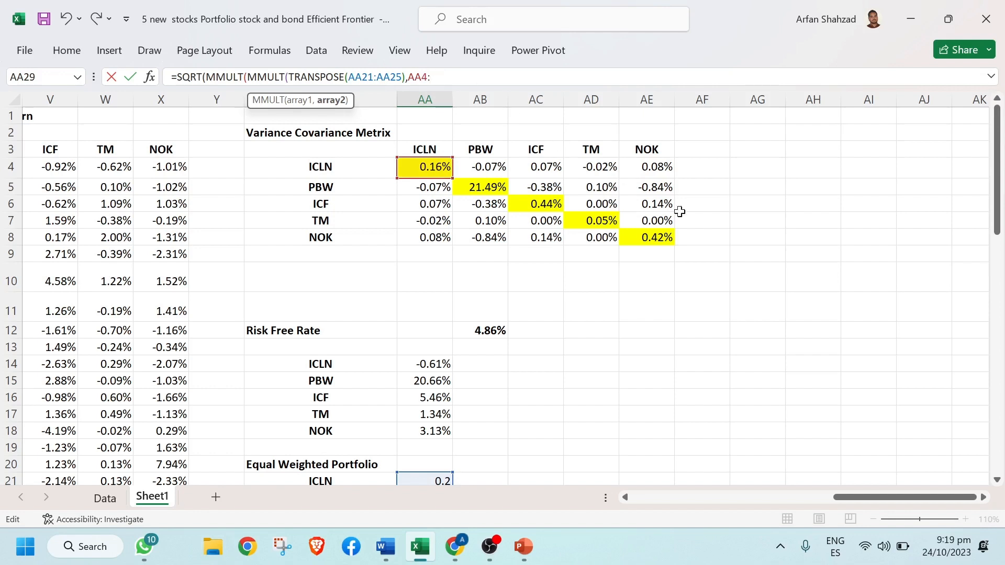
type(":")
left_click(660, 232)
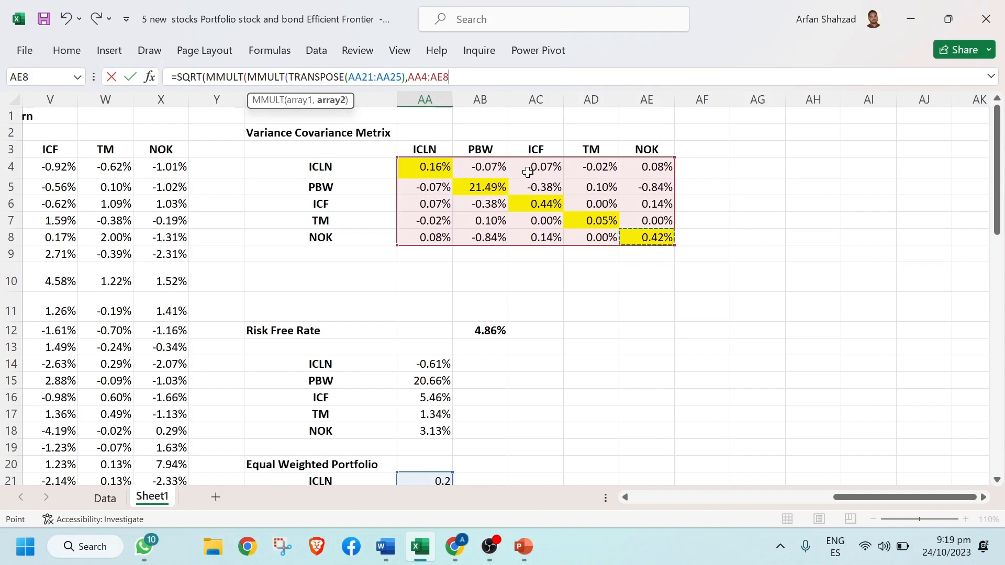
type(")")
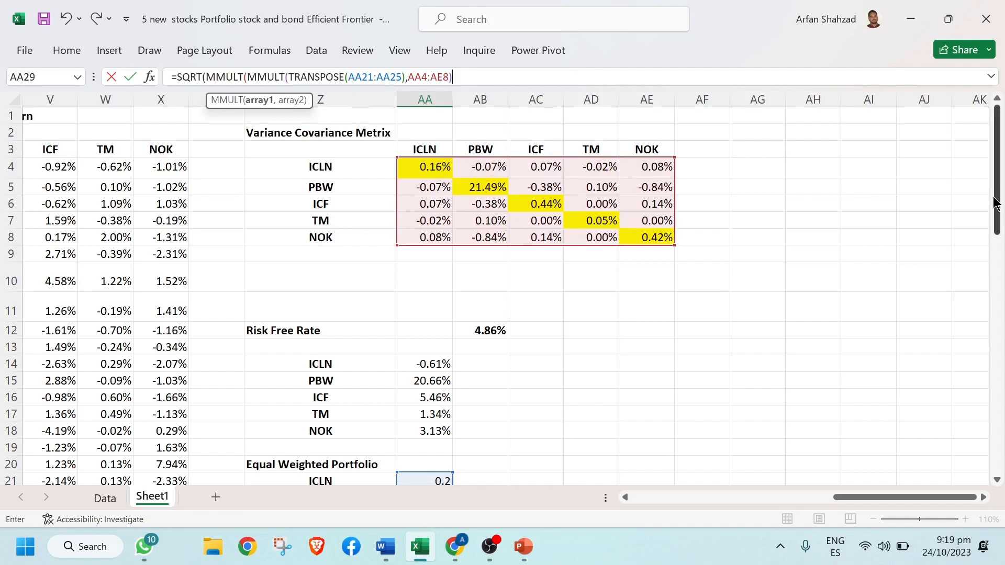
- Add the equal weights AA21:AA25 as the outer MMULT's second array in AA29 and enter the standard deviation as an array formula
left_click_drag(997, 204, 997, 275)
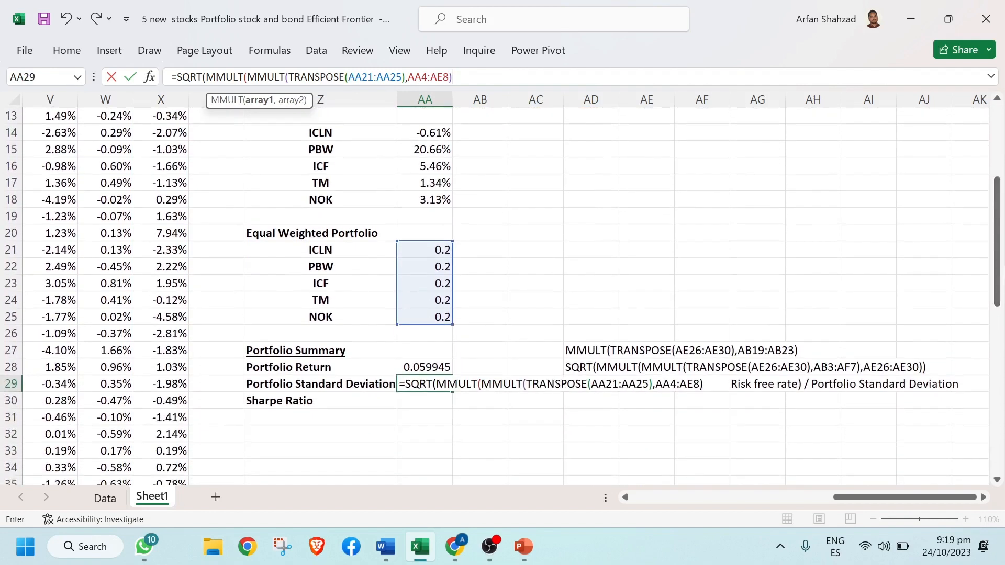
type(",")
left_click_drag(426, 251, 431, 311)
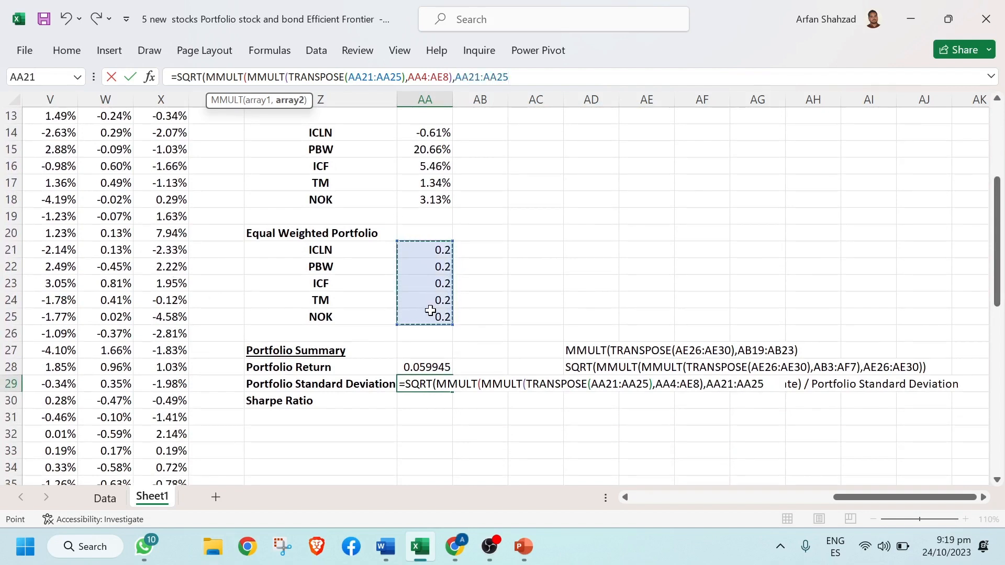
type("))")
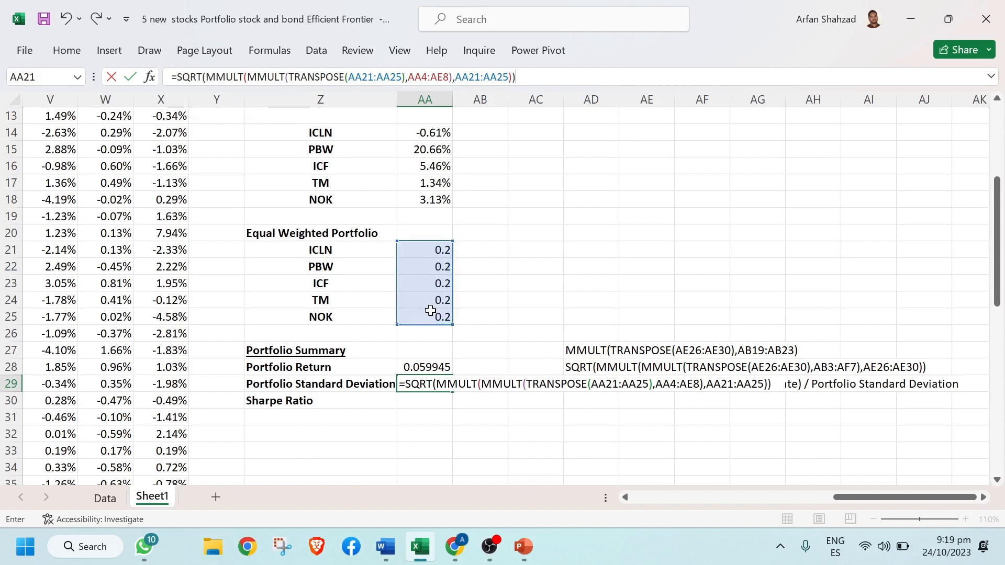
key("ctrl+shift+Return")
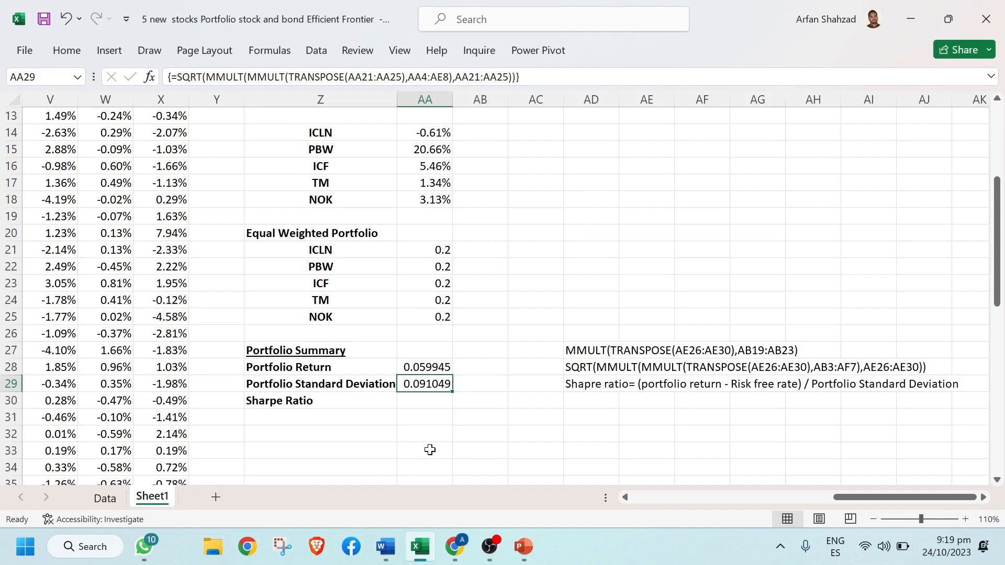
- Calculate the Sharpe ratio in AA30 as portfolio return minus risk free rate, divided by portfolio standard deviation: =(AA28-AB12)/AA29
left_click(420, 400)
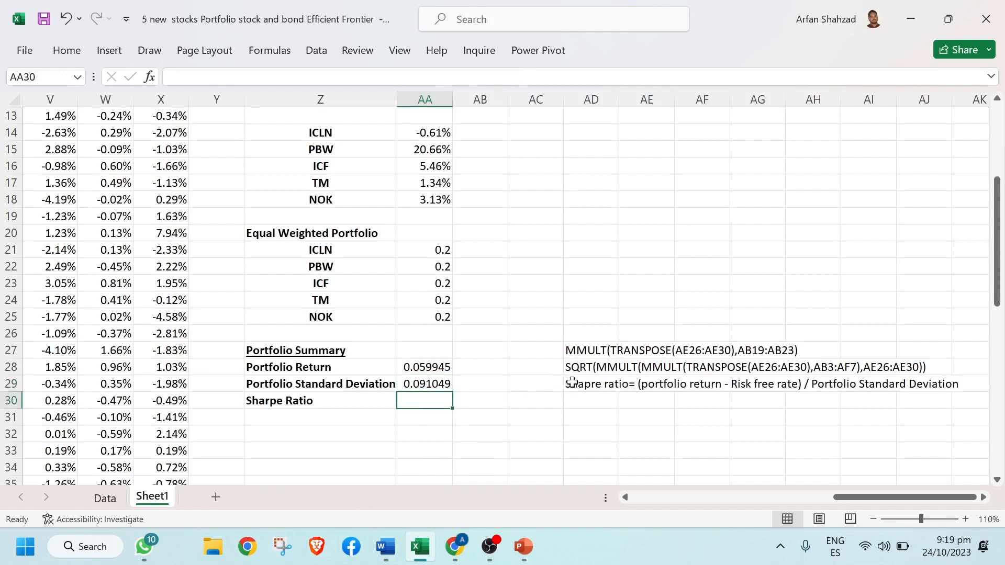
left_click_drag(572, 383, 904, 386)
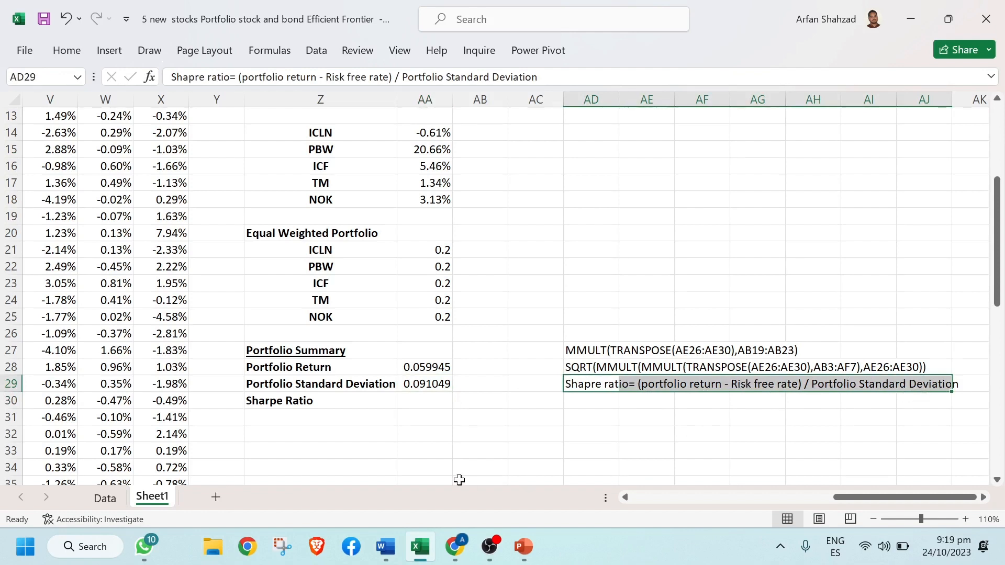
left_click(423, 400)
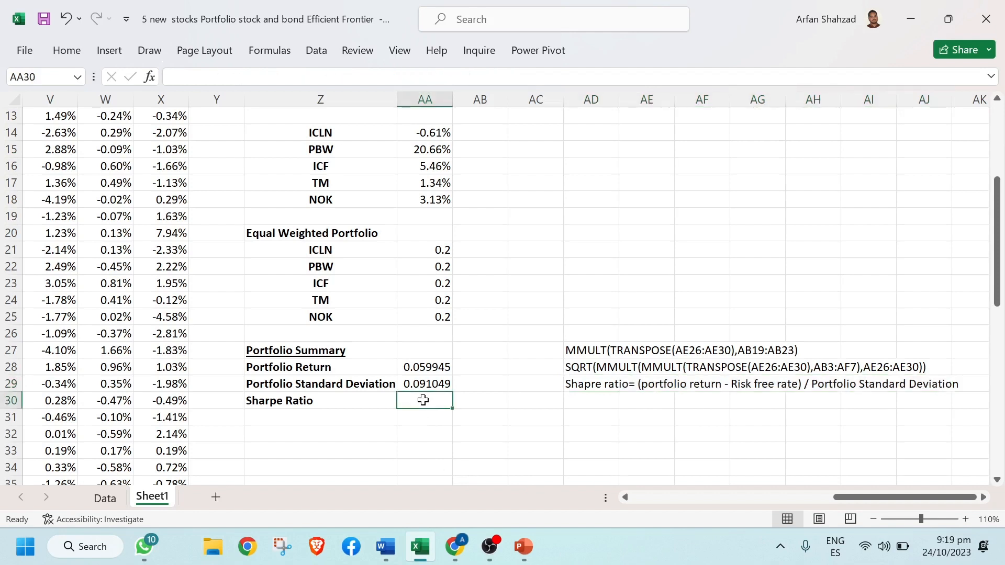
type("=(")
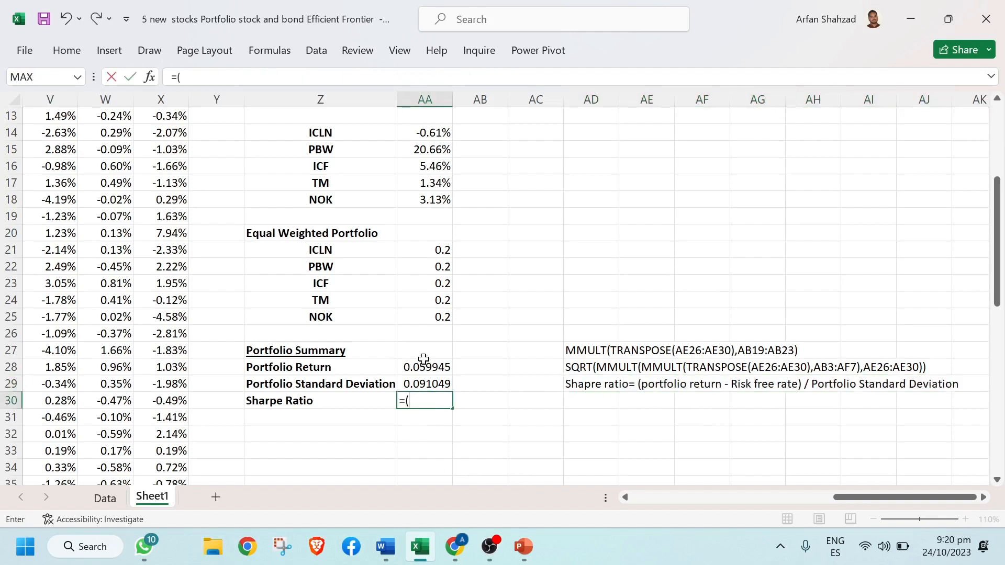
left_click(423, 361)
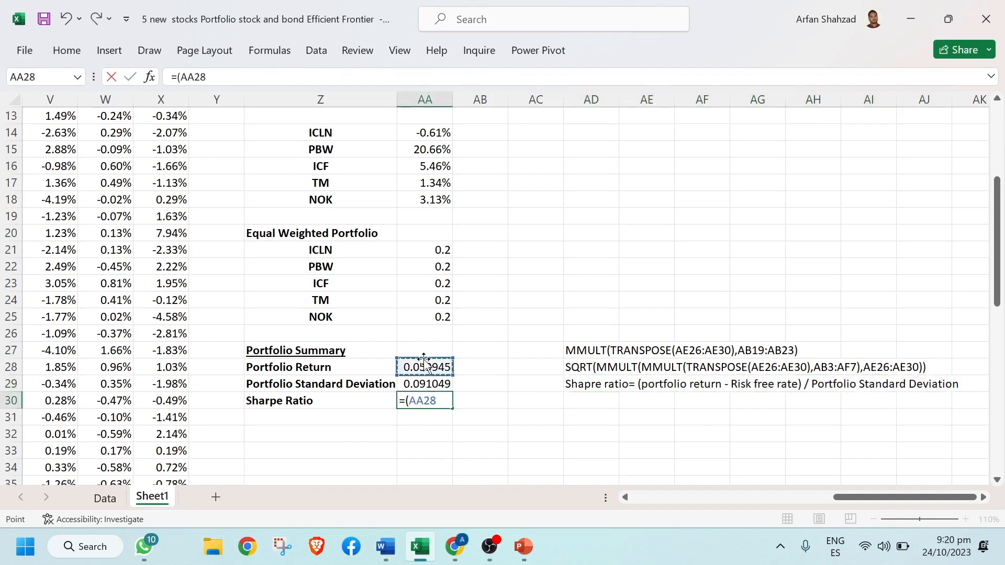
type("-")
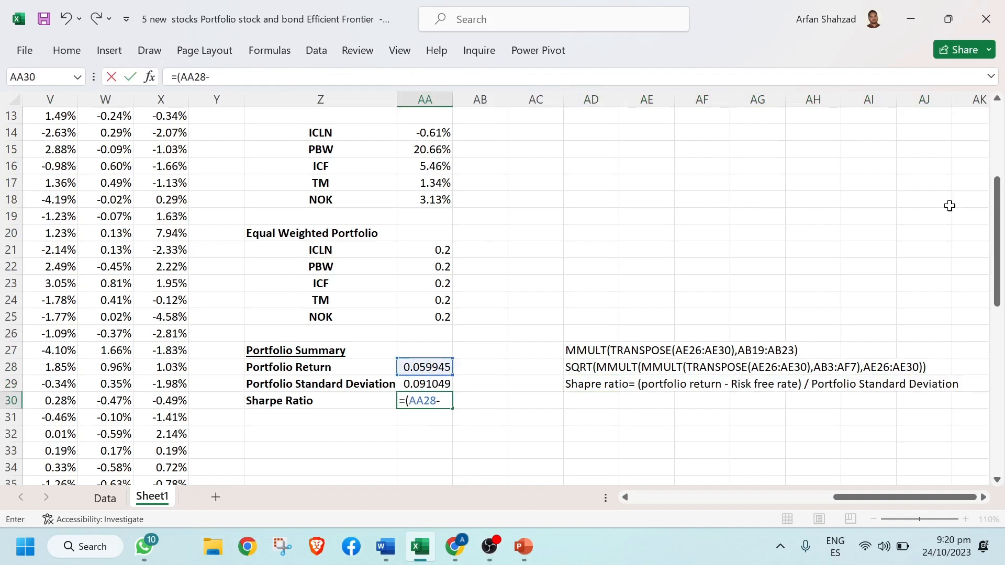
left_click_drag(999, 217, 999, 199)
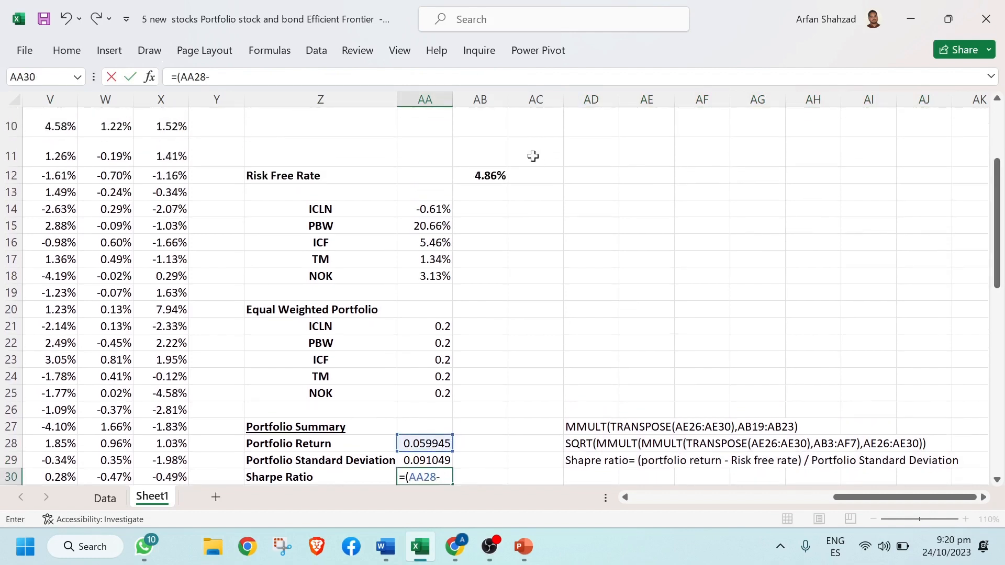
left_click(498, 173)
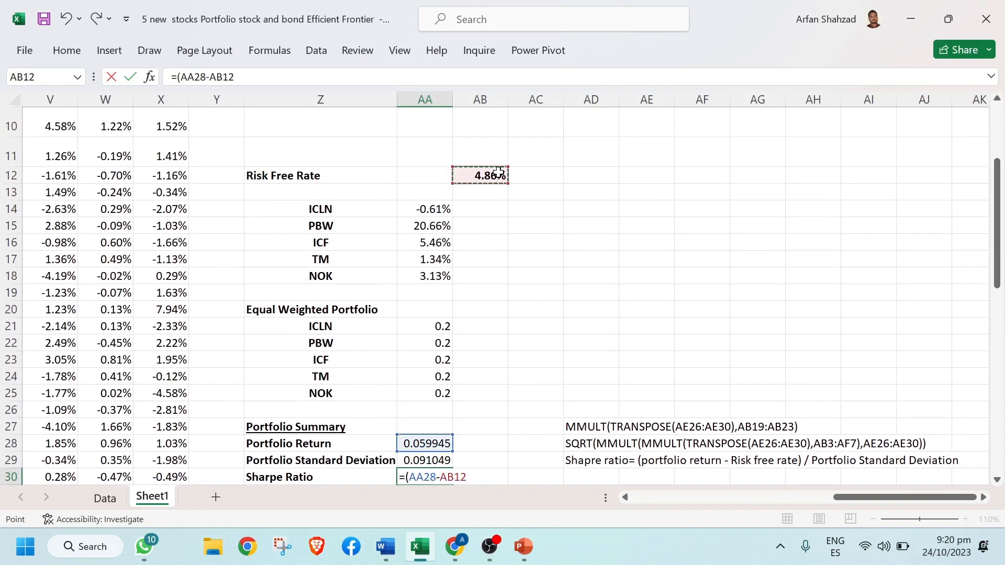
type(")/")
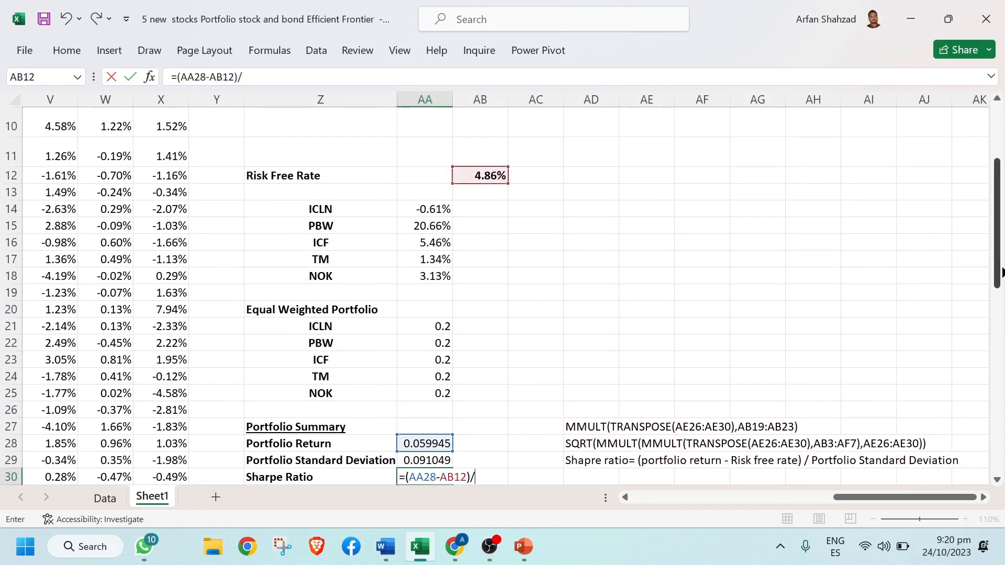
left_click_drag(1001, 272, 1001, 316)
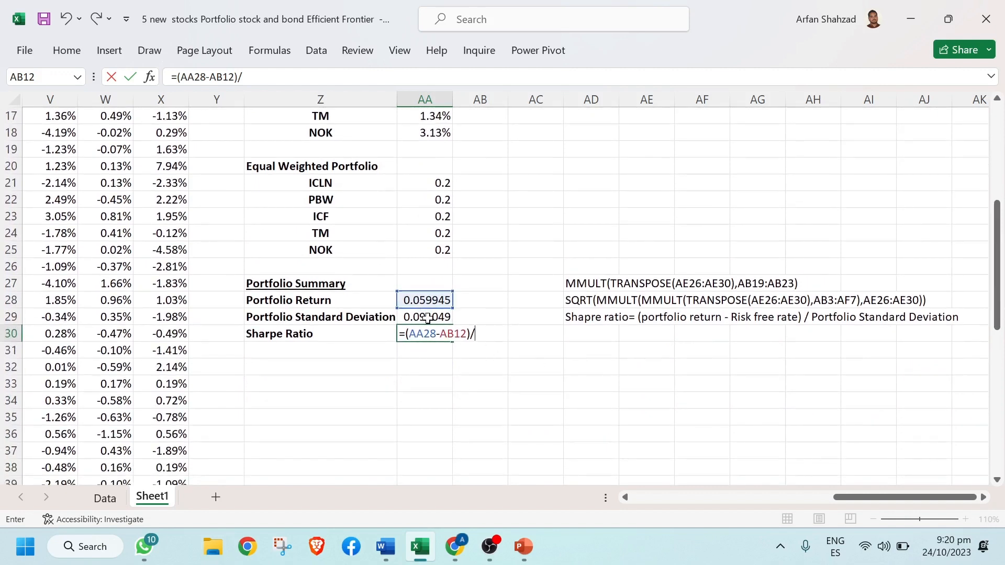
left_click(428, 318)
key("Return")
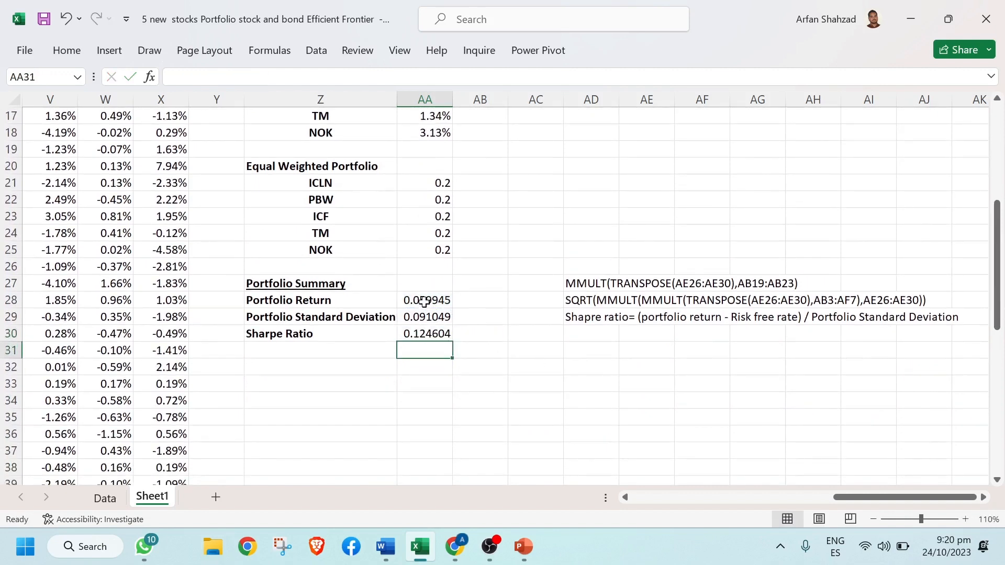
- Format the portfolio return, standard deviation and Sharpe ratio in AA28:AA30 as percentages with two decimal places
left_click_drag(425, 303, 429, 331)
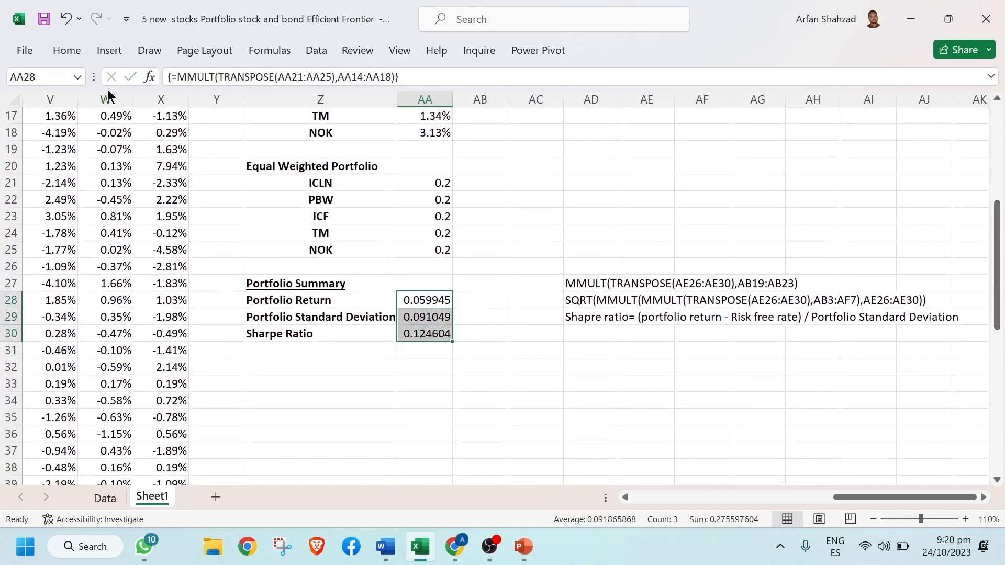
left_click(61, 53)
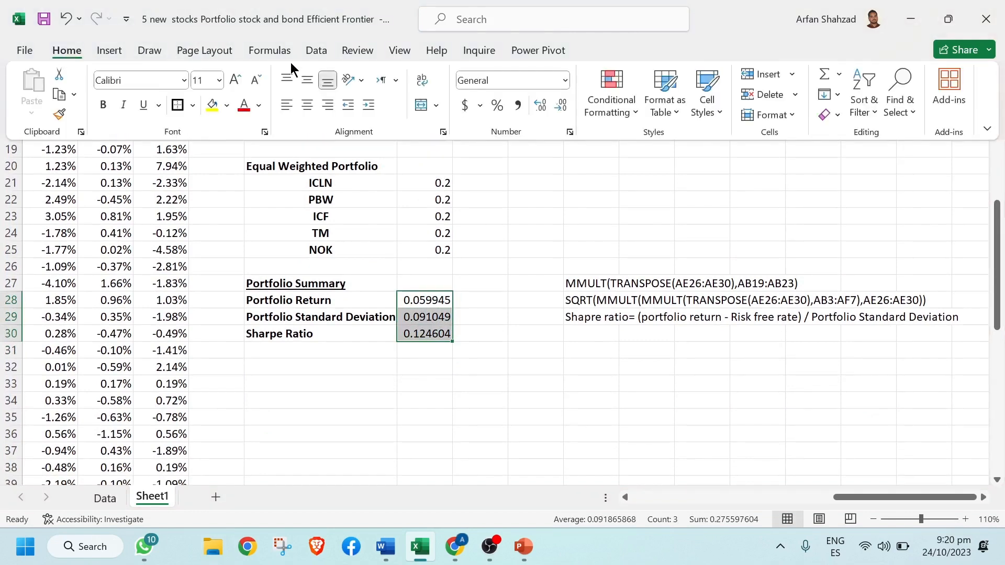
left_click(496, 106)
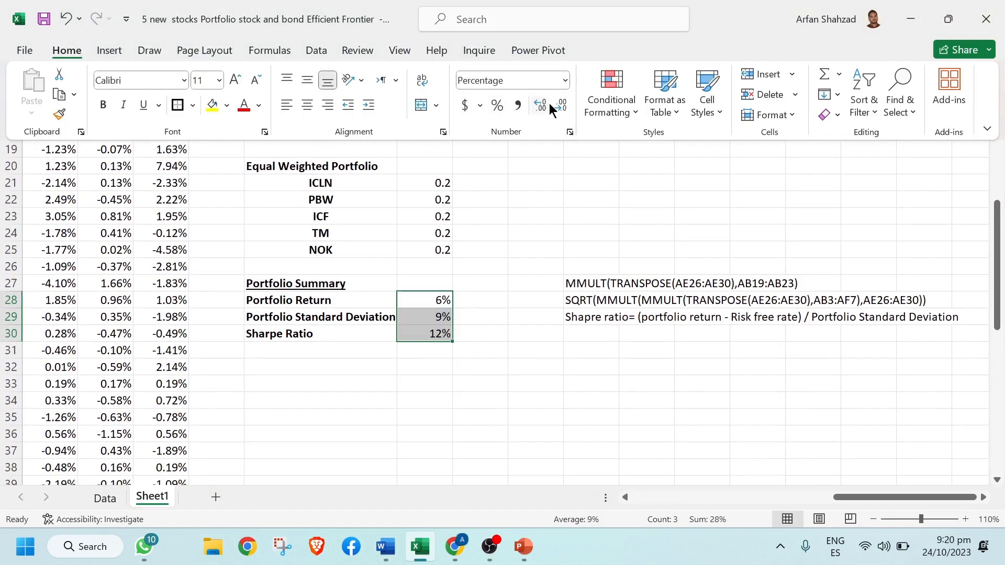
left_click(548, 105)
left_click(549, 105)
left_click(542, 378)
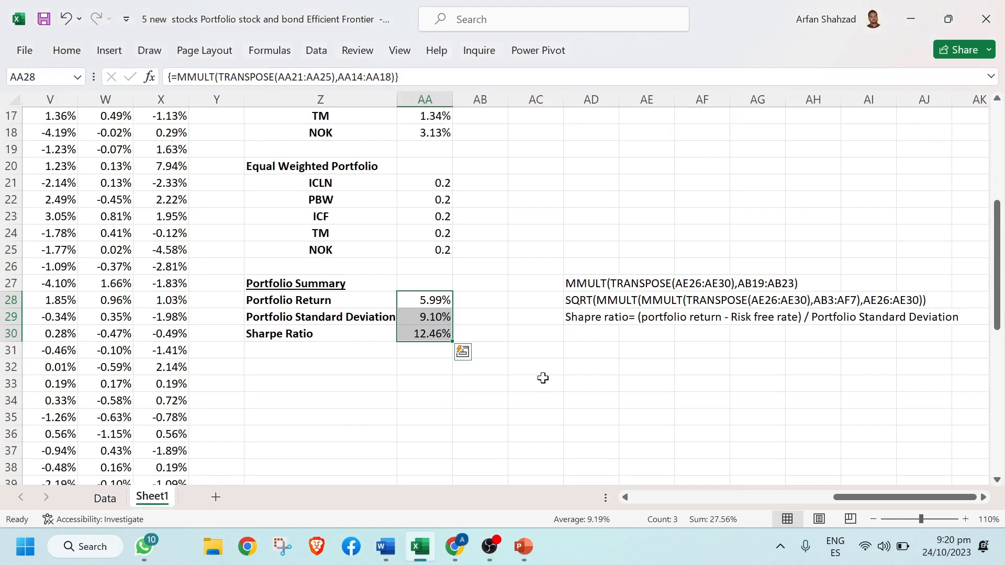
left_click(419, 419)
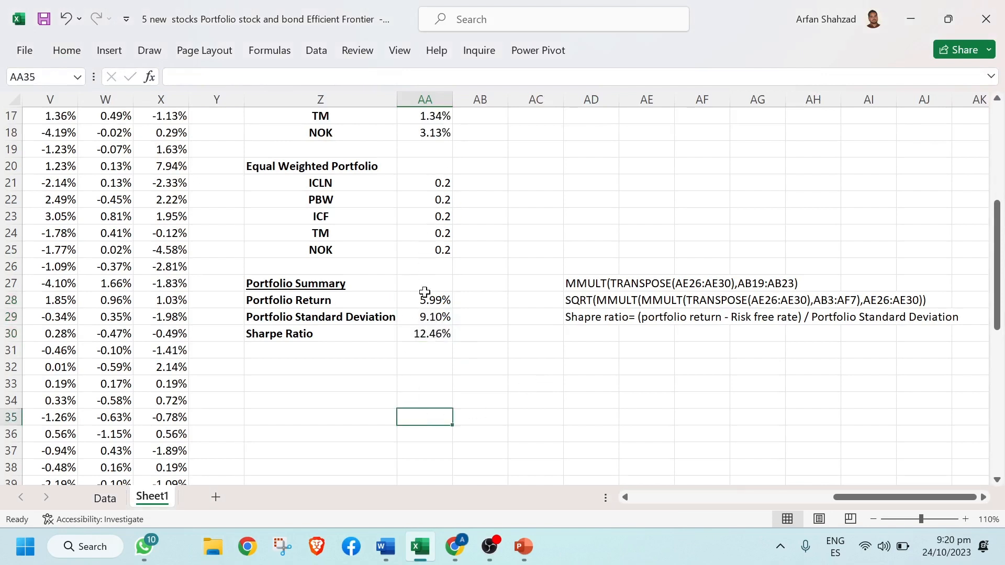
left_click_drag(426, 300, 455, 298)
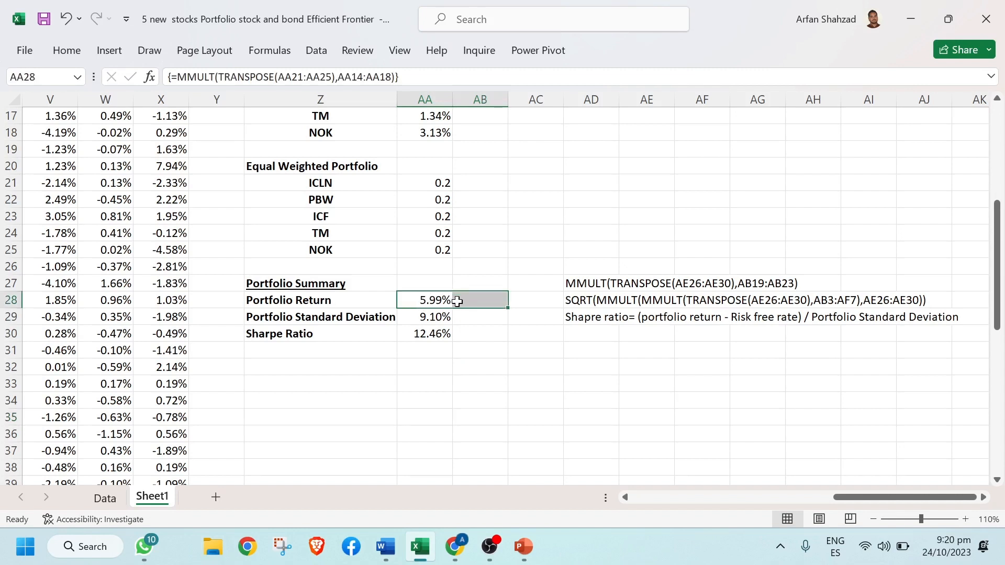
left_click(426, 316)
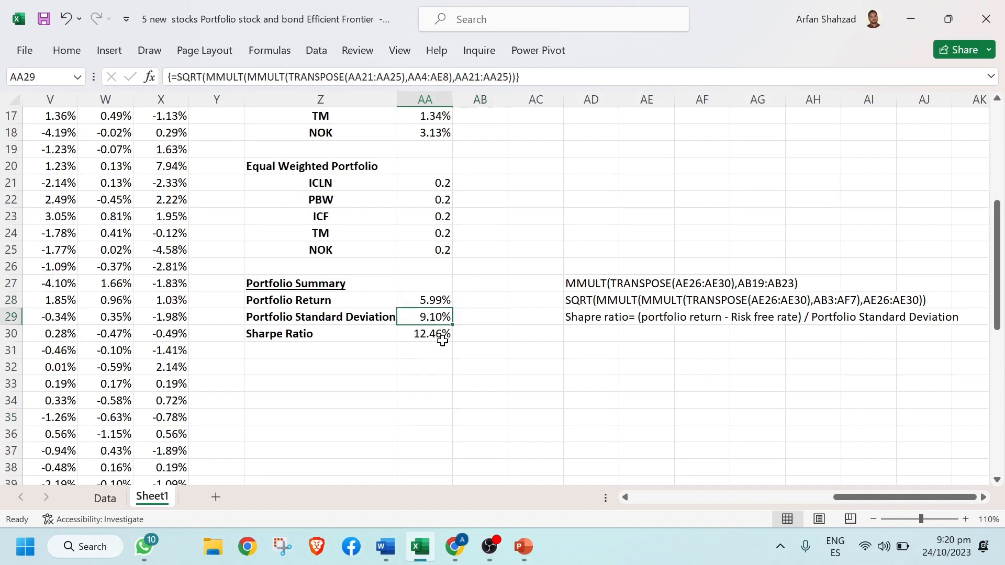
- Add the bold heading "Optimal Portfolio" in Z32, below the portfolio summary
left_click(281, 374)
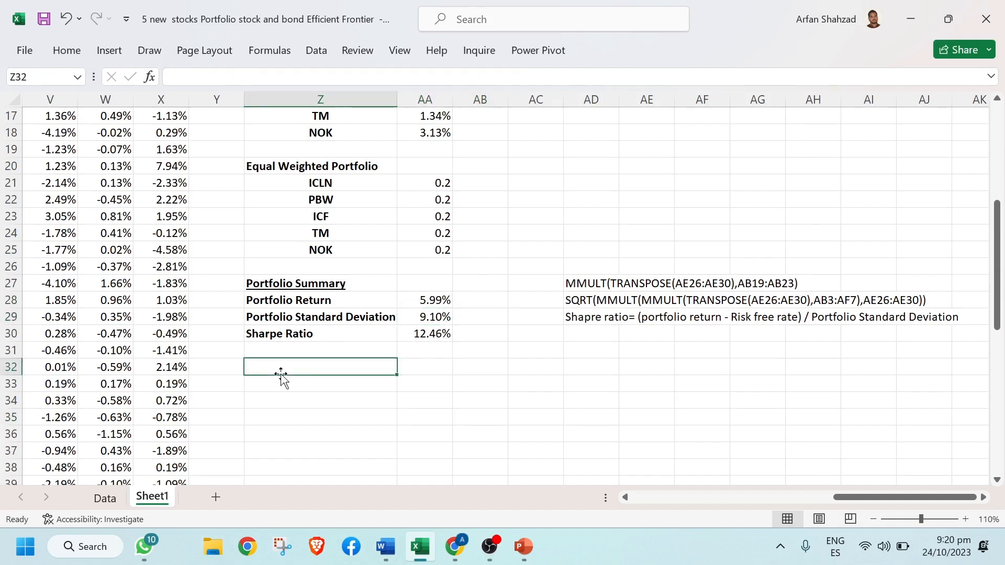
type("Optima")
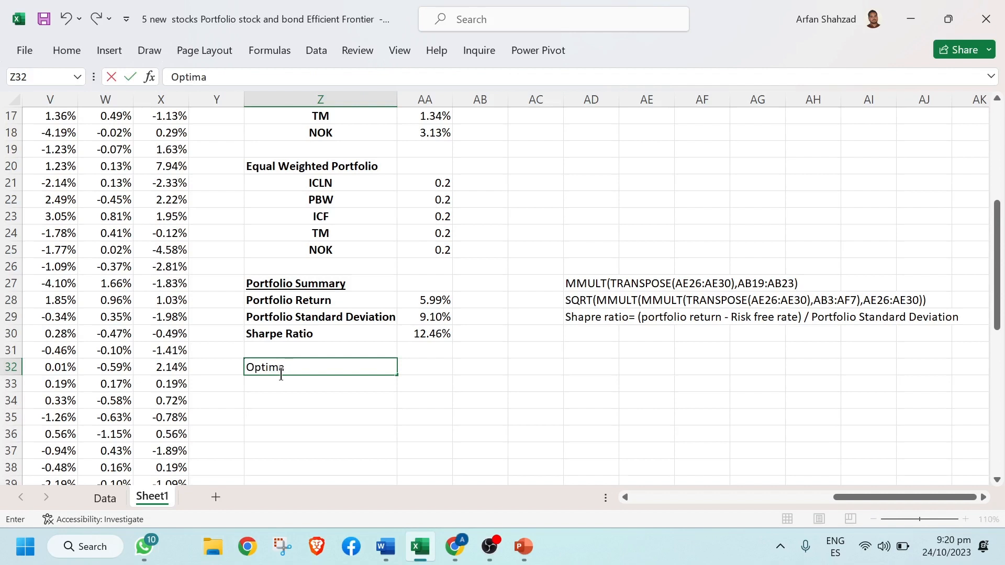
type("l Portfolio")
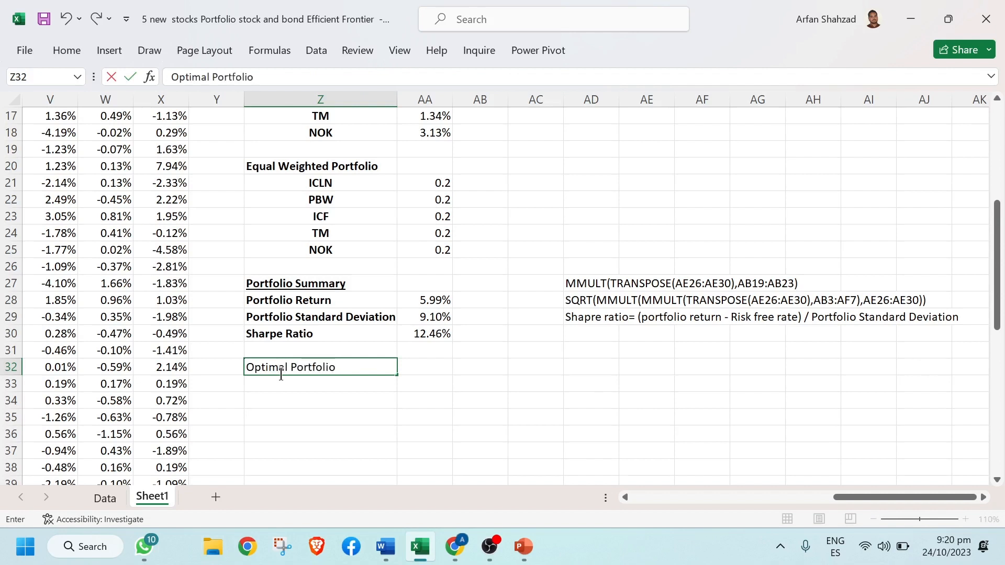
key("ctrl+Return")
key("ctrl+b")
left_click(320, 416)
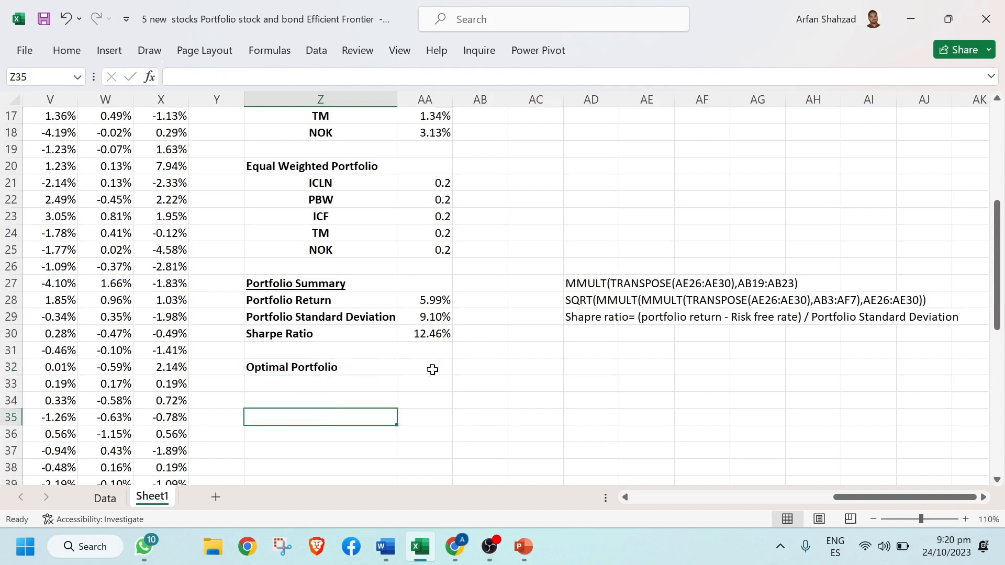
- Enter the note "Excel Solver" in AC32, on the same row as the Optimal Portfolio heading
left_click(537, 371)
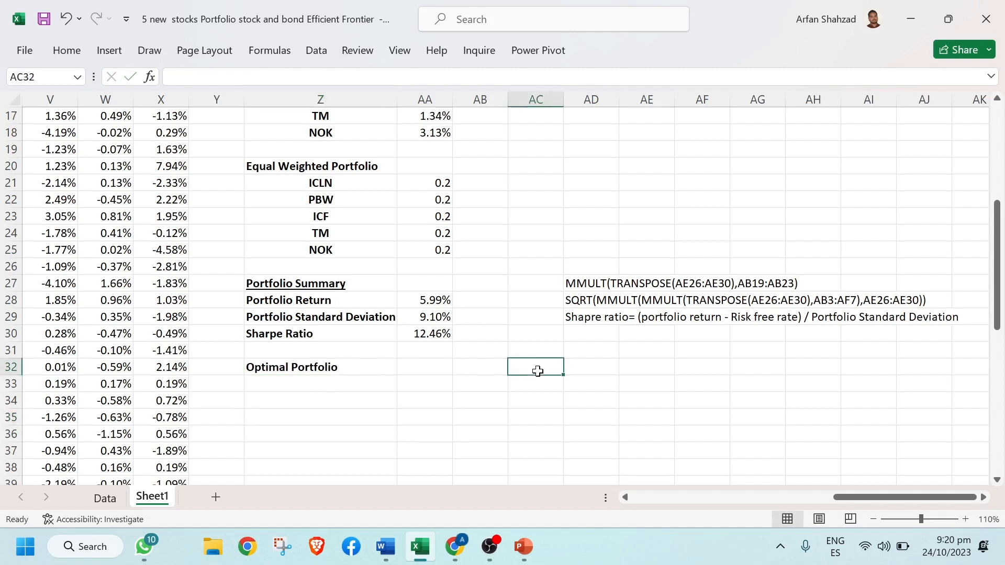
type("Excel")
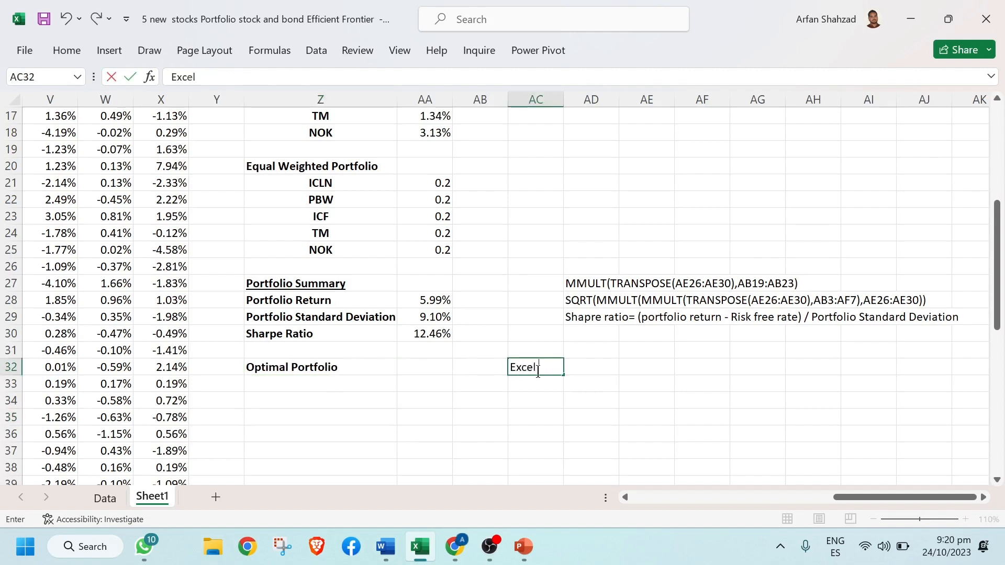
type(" Solver")
left_click(564, 386)
left_click(539, 369)
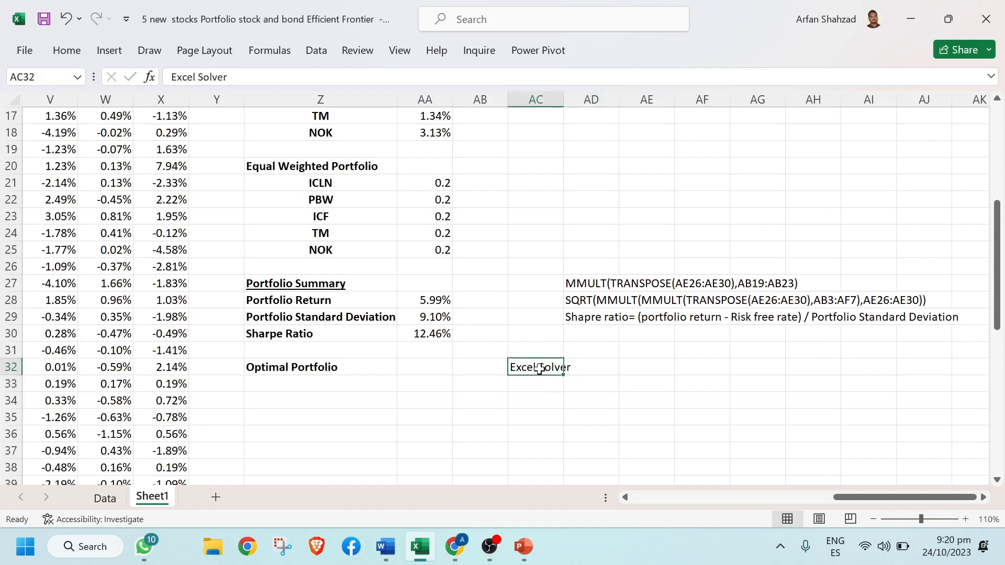
- Reword the note in AC32 to "Use this Excel Solver"
double_click(516, 370)
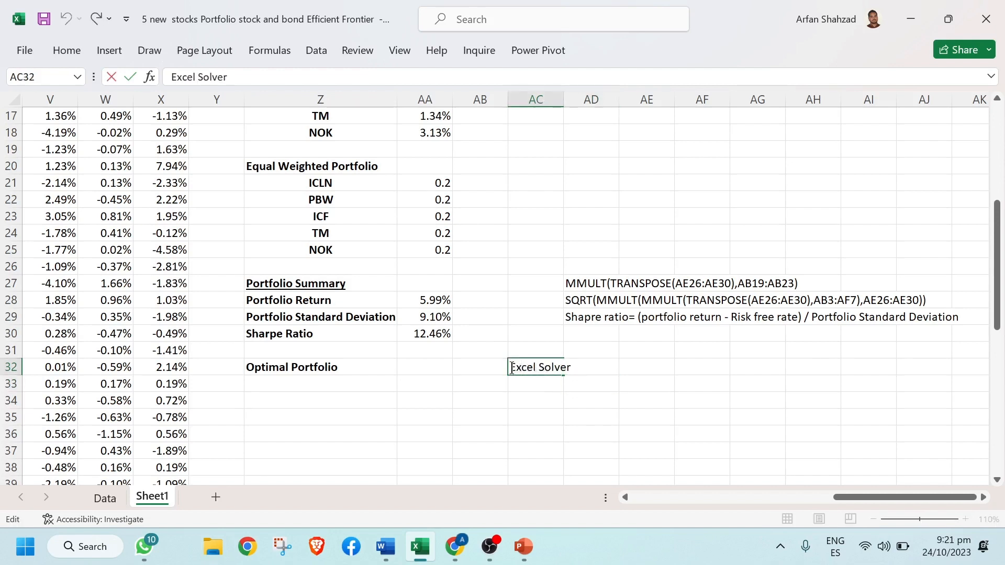
type("Use ")
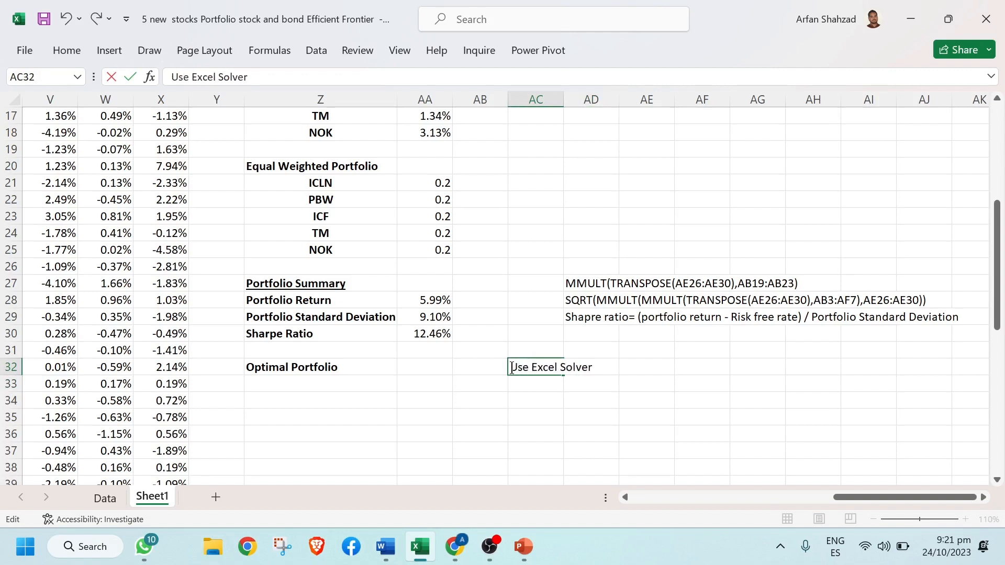
type("this")
left_click(548, 403)
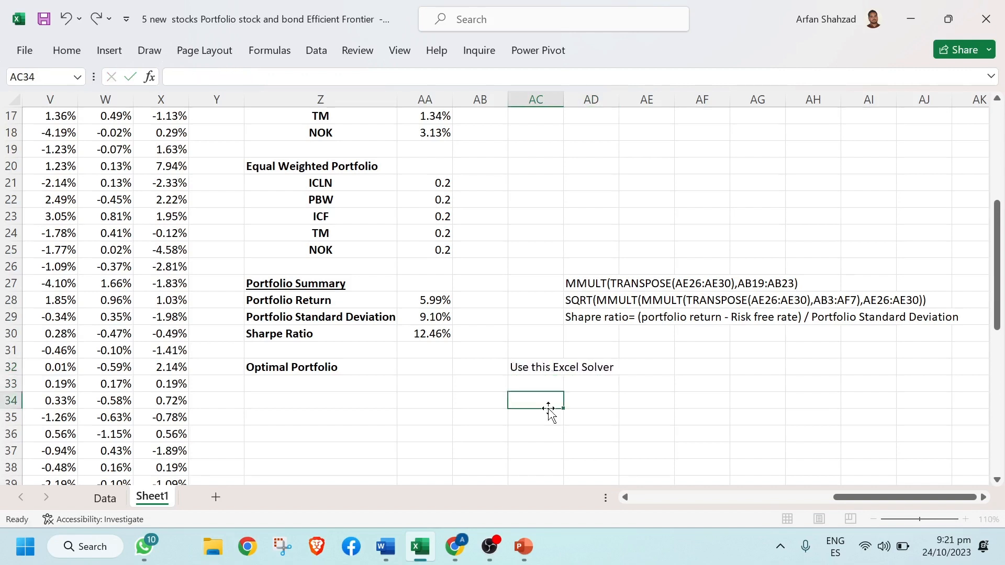
- Copy the five ticker labels from Z21:Z25 to Z33:Z37 under the Optimal Portfolio heading
left_click(291, 371)
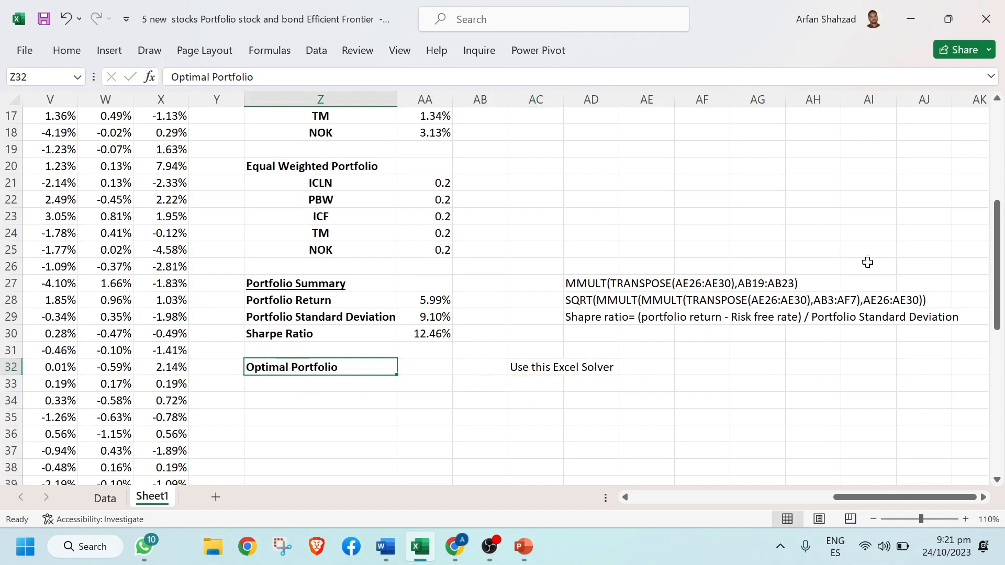
left_click_drag(999, 272, 999, 256)
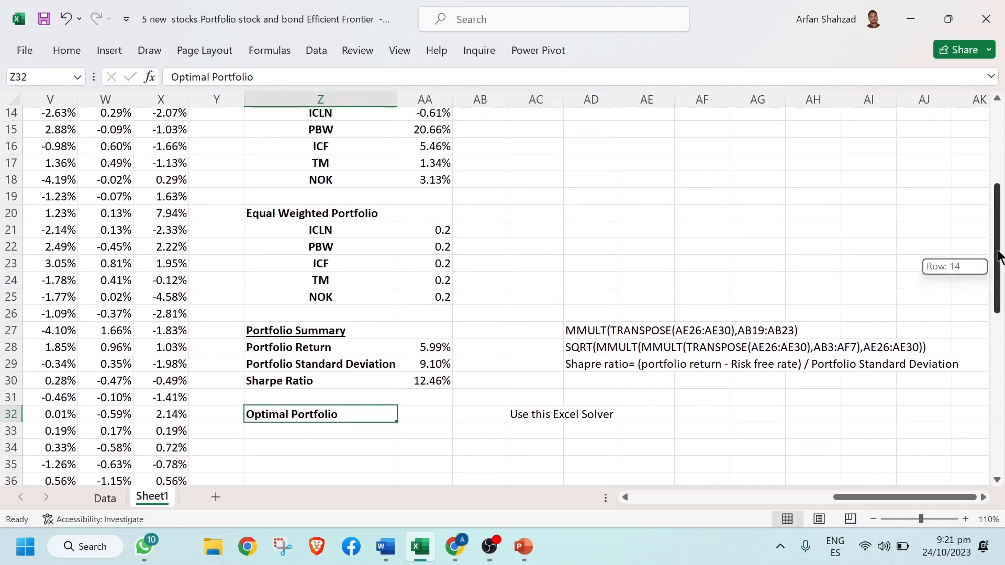
left_click(347, 234)
left_click_drag(347, 234, 362, 296)
key("ctrl+c")
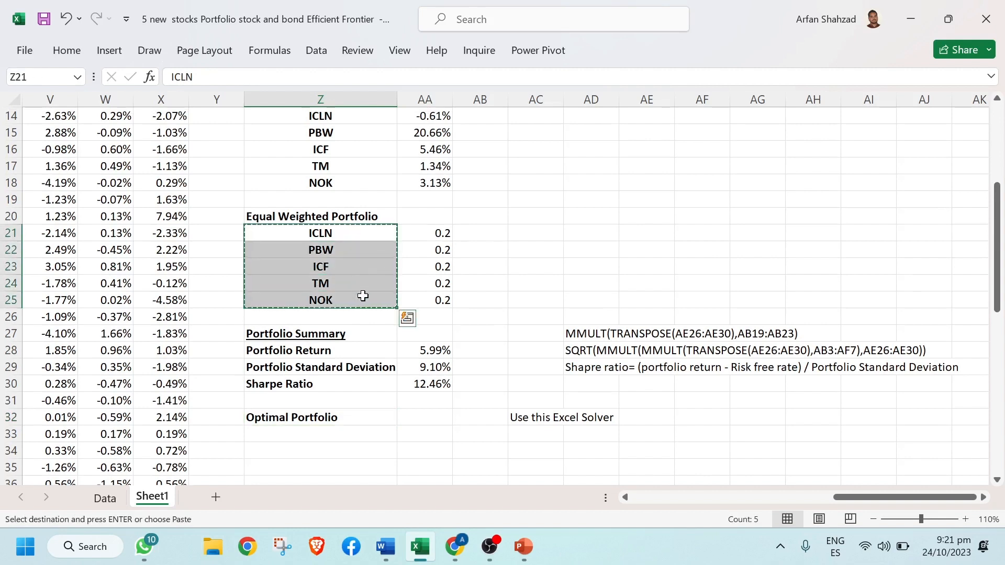
left_click(318, 433)
key("ctrl+v")
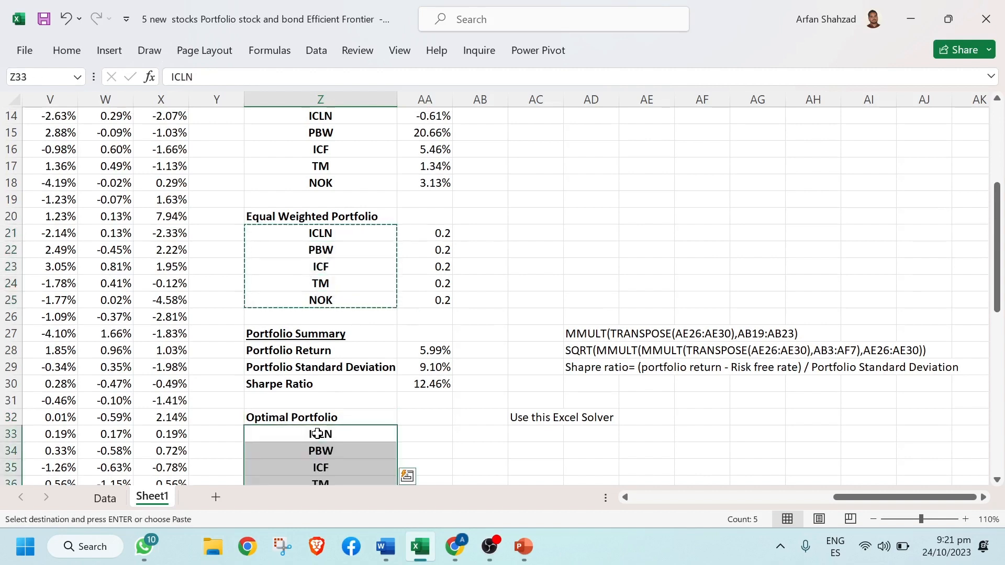
- Copy the equal weights from AA21:AA25 to AA33:AA37 beside the optimal portfolio tickers
left_click_drag(430, 234, 431, 297)
key("ctrl+c")
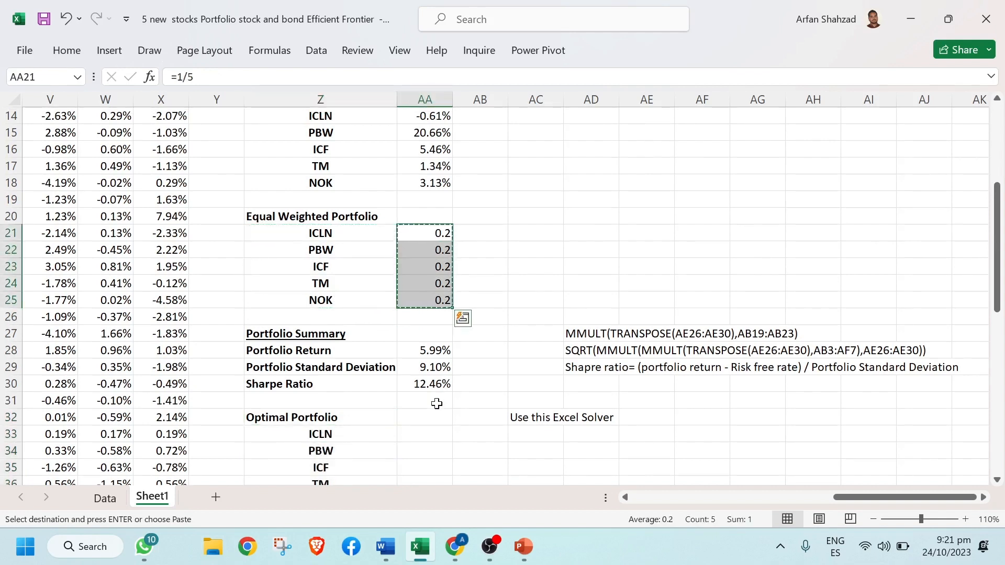
left_click(430, 432)
key("ctrl+v")
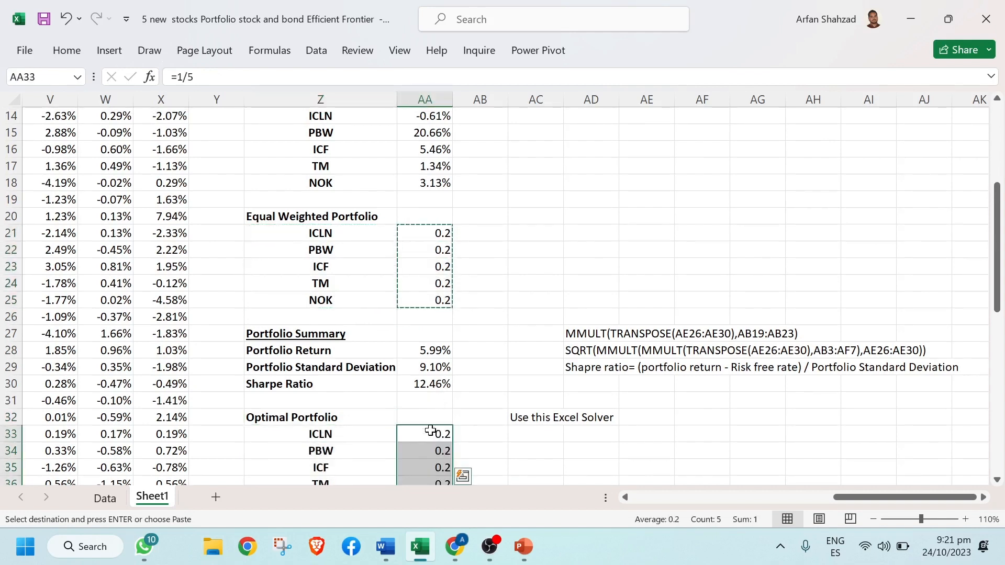
- Enter the heading "Weights" in AA20 and copy it to AA32 for the optimal portfolio
left_click(420, 221)
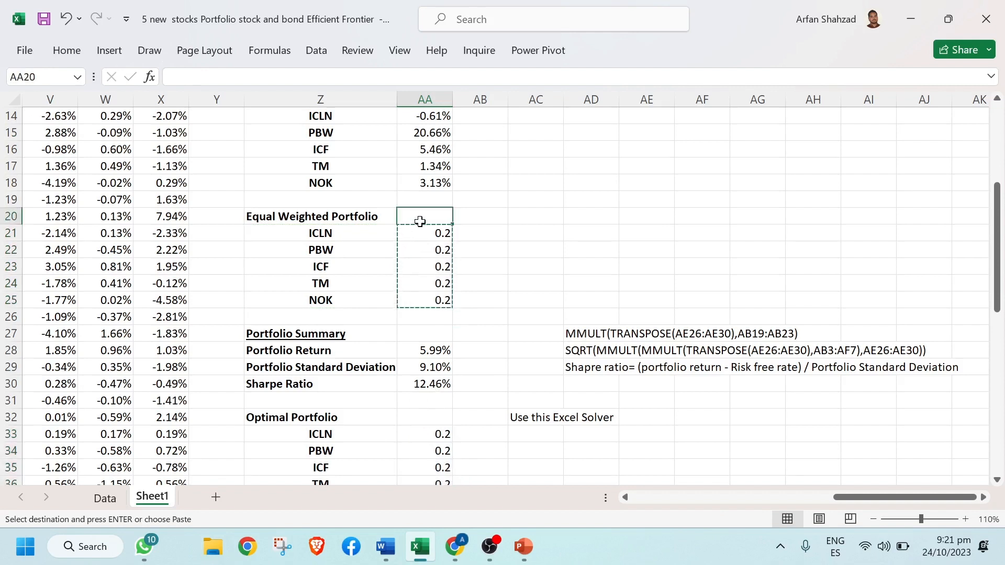
type("Weights")
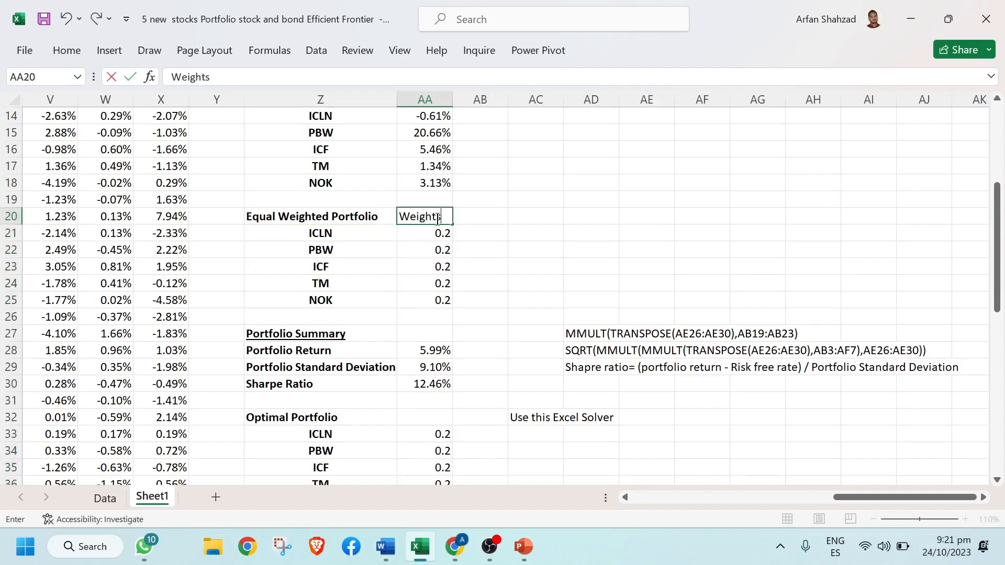
left_click(521, 244)
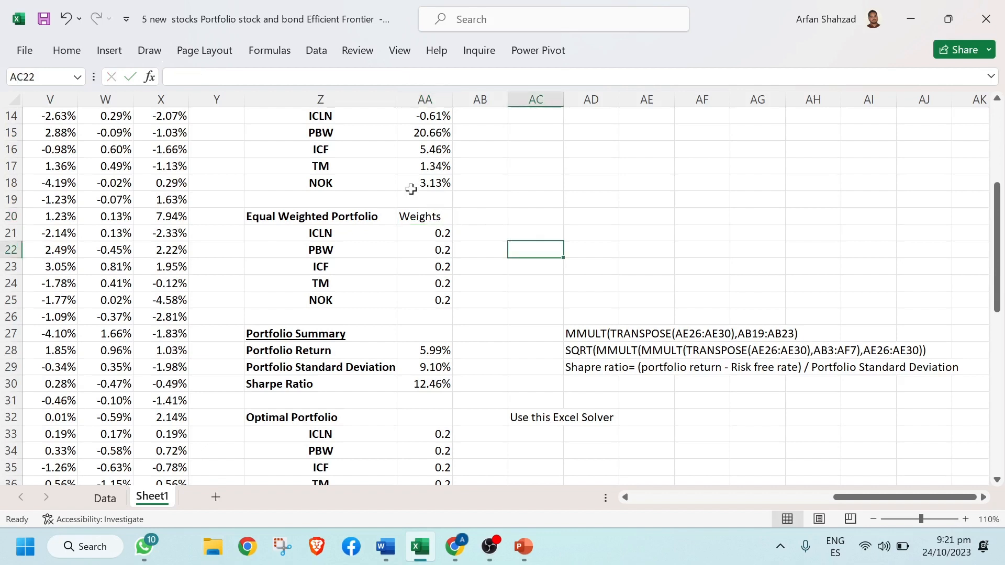
left_click(437, 217)
key("ctrl+c")
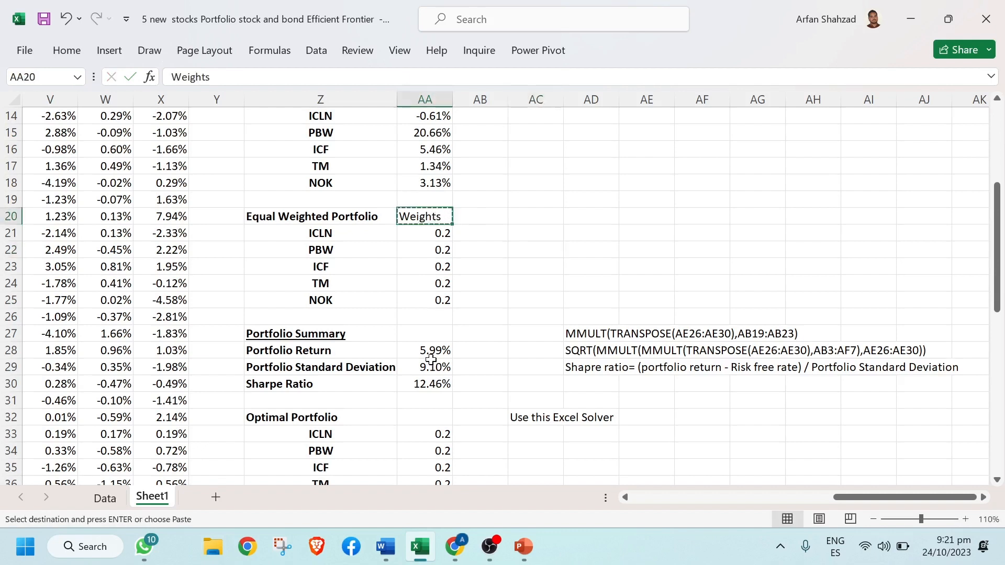
left_click(433, 418)
key("ctrl+v")
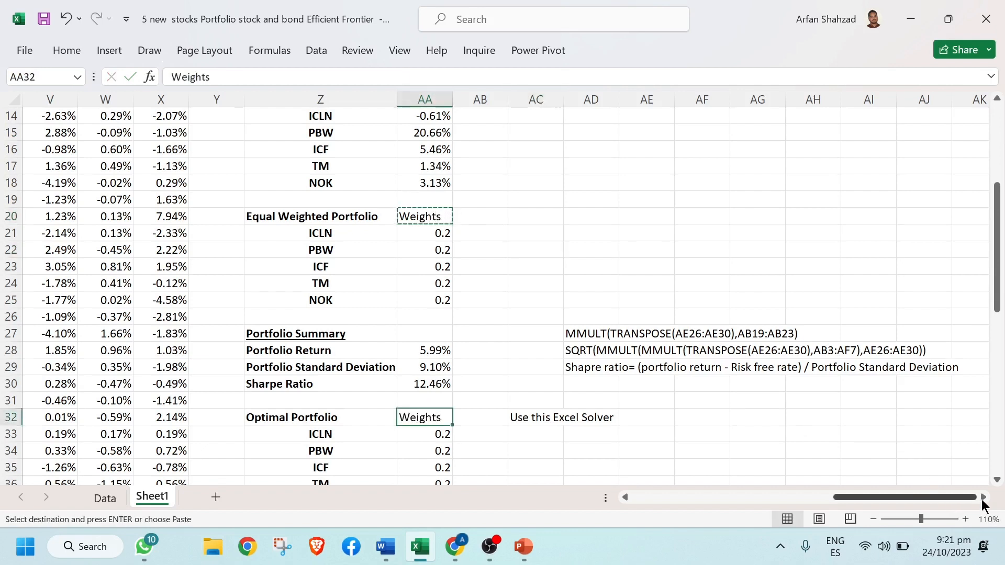
- Copy the portfolio return, standard deviation and Sharpe ratio rows from Z28:AA30 to Z39:AA41 below the optimal portfolio weights
left_click(998, 480)
left_click(997, 480)
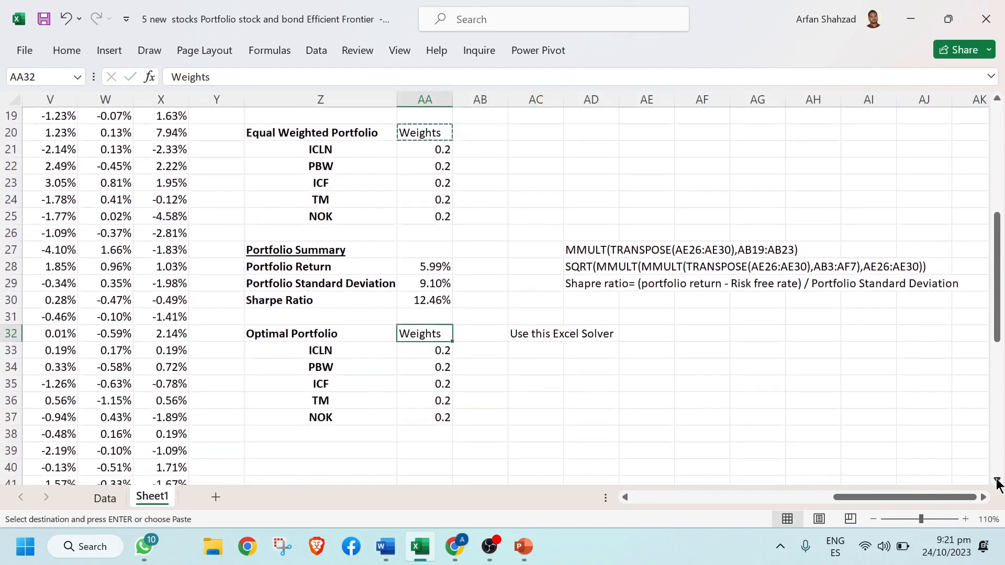
left_click(997, 480)
left_click_drag(295, 201, 429, 225)
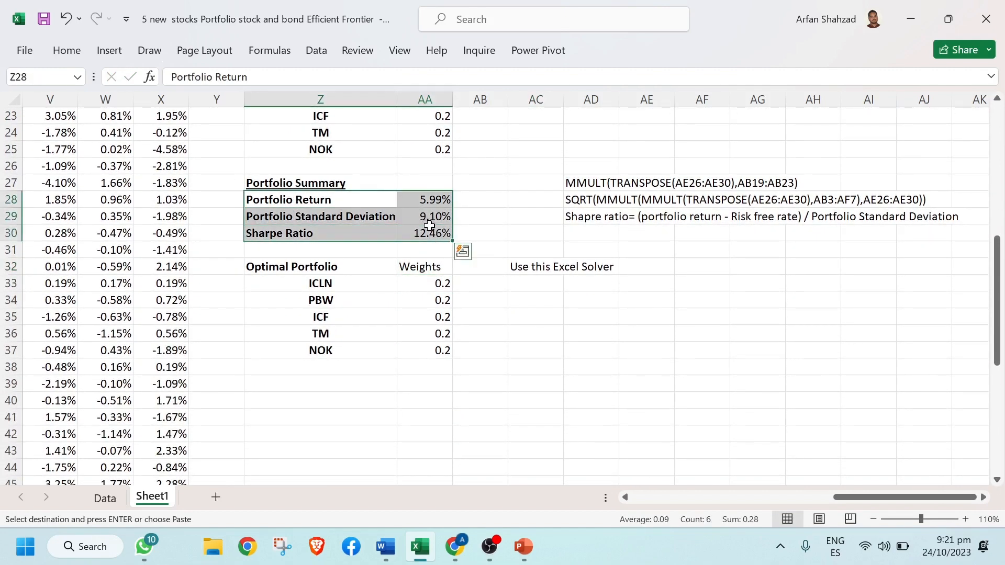
left_click(312, 384)
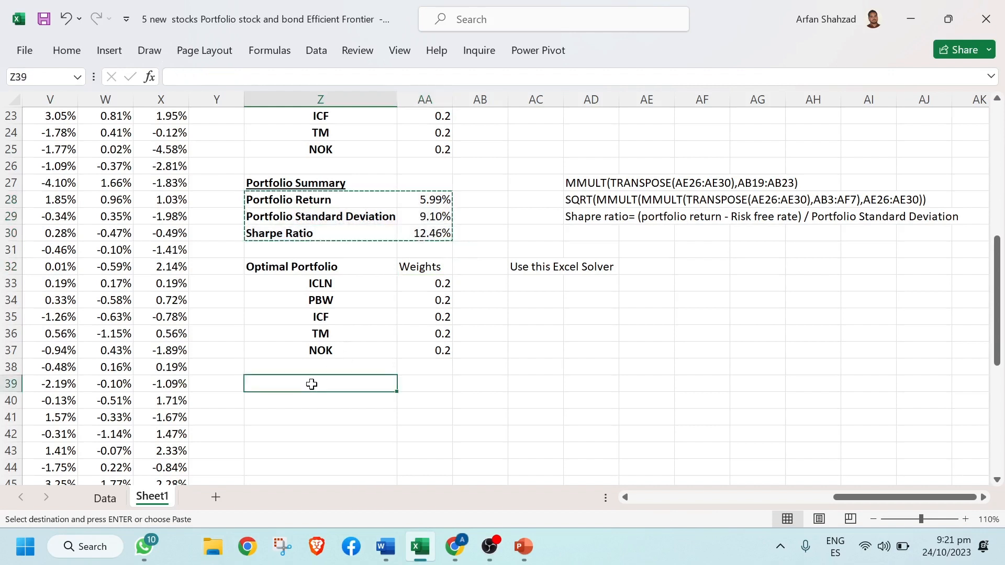
key("ctrl+v")
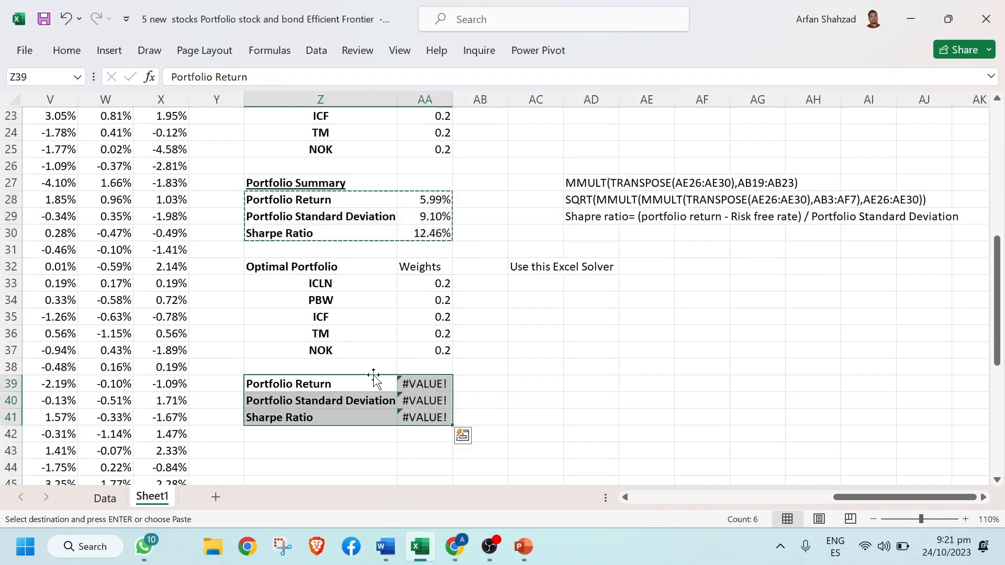
- Try re-entering the copied portfolio return formula in AA39 as an array formula
left_click(423, 384)
double_click(427, 383)
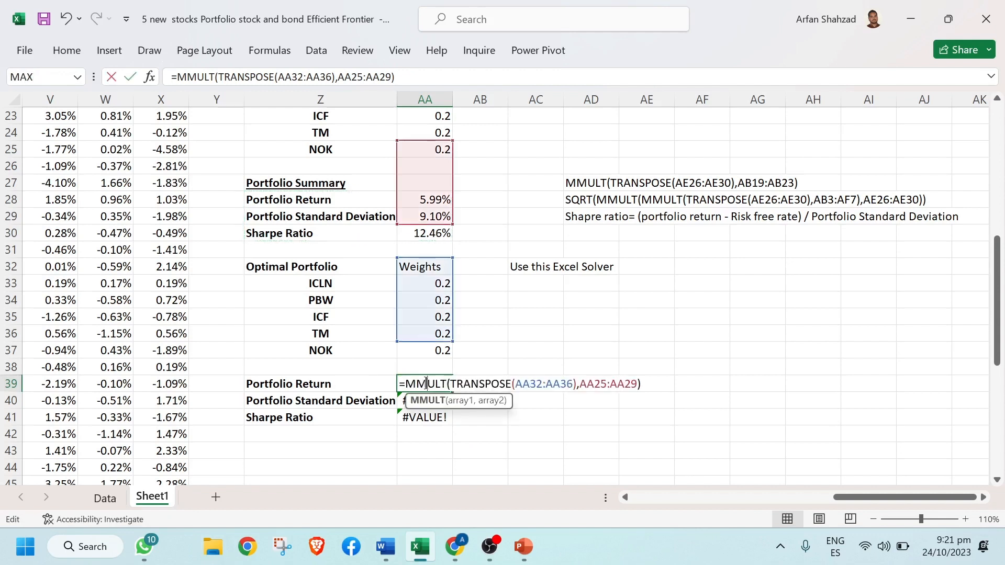
key("ctrl+shift+Return")
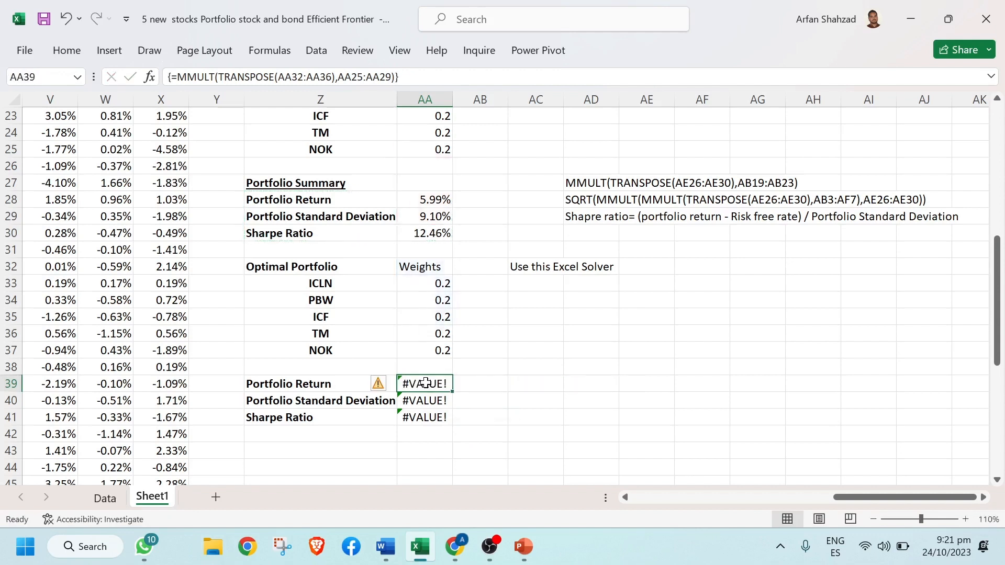
- Replace the portfolio return formula in AA39 with the exact formula text from AA28: =MMULT(TRANSPOSE(AA21:AA25),AA14:AA18)
left_click(425, 198)
double_click(424, 199)
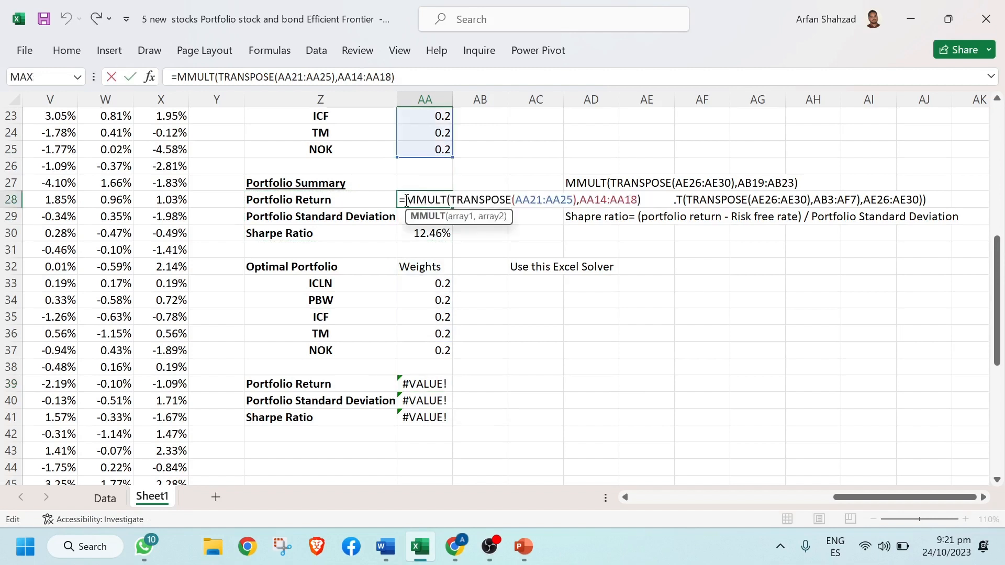
left_click_drag(406, 199, 643, 200)
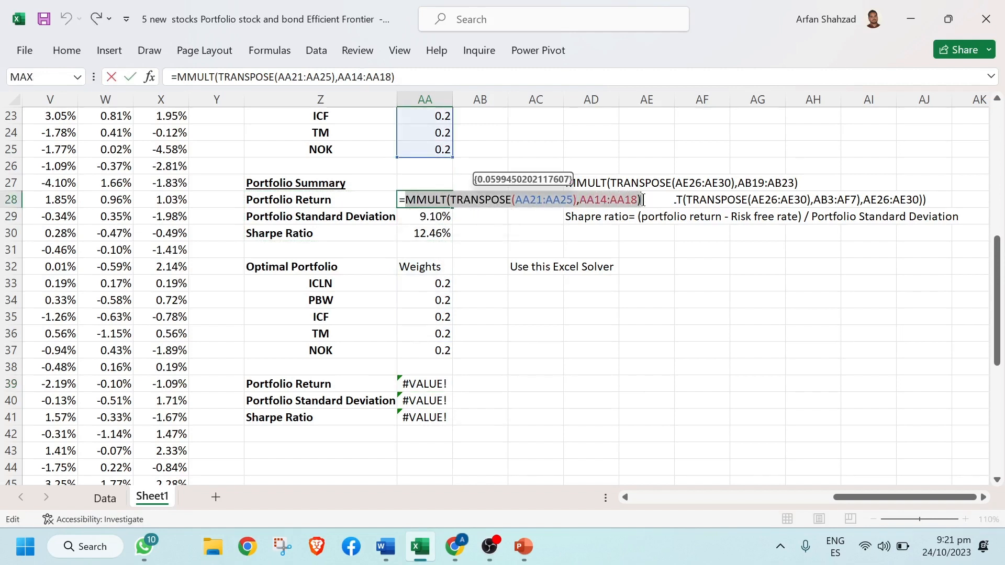
type("º")
key("Escape")
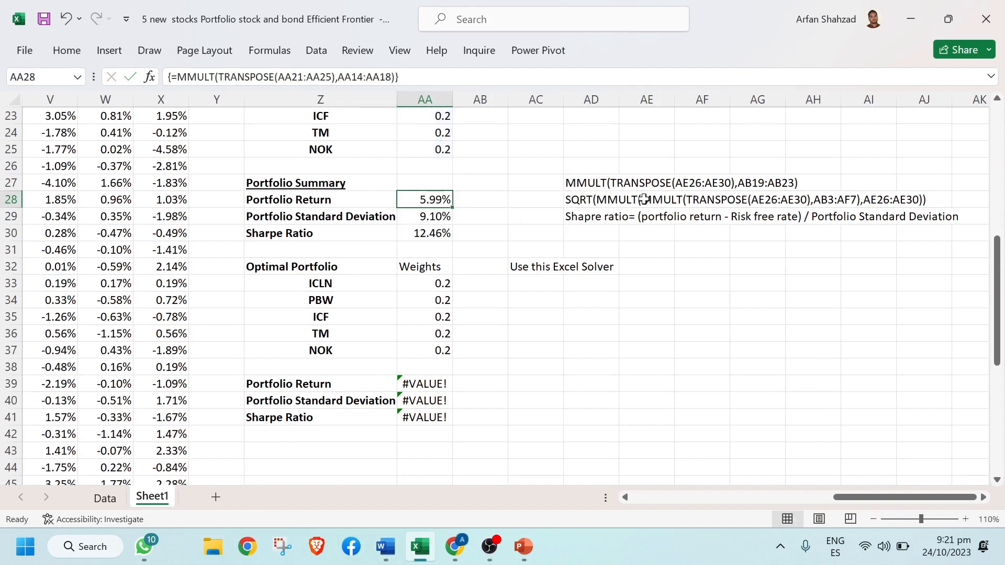
double_click(436, 383)
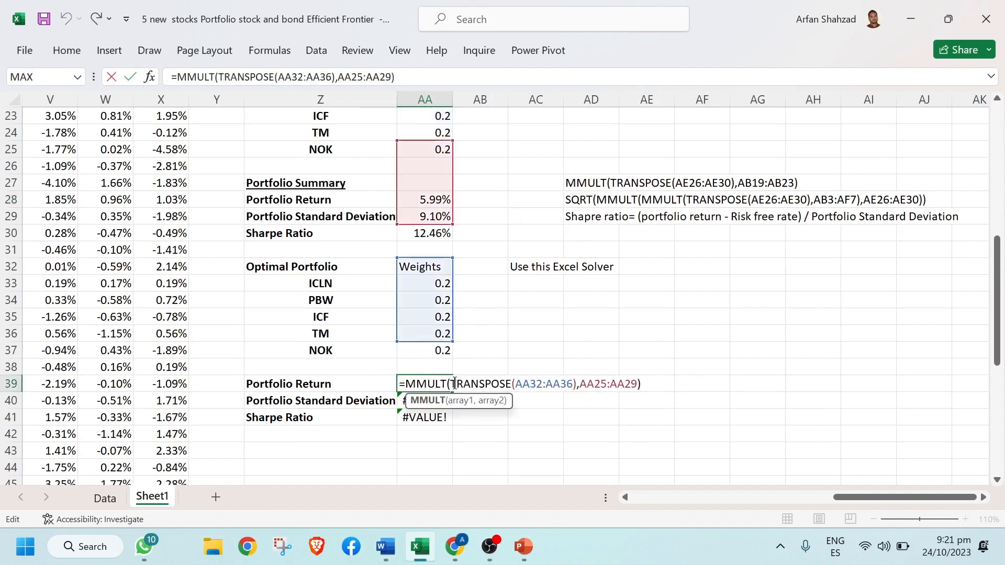
left_click_drag(407, 386, 649, 391)
key("ctrl+v")
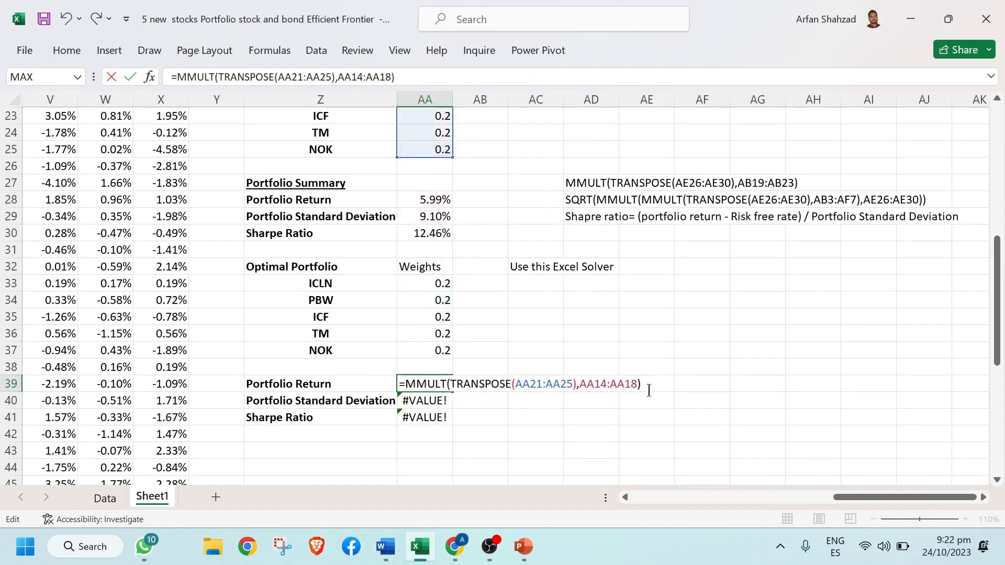
key("Return")
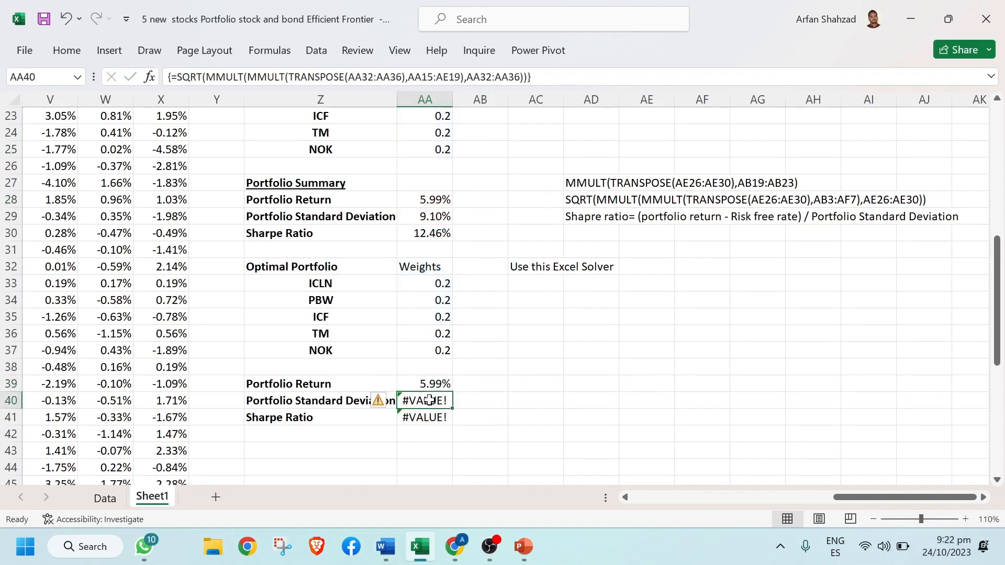
- Replace the standard deviation formula in AA40 with the exact text from AA29: =SQRT(MMULT(MMULT(TRANSPOSE(AA21:AA25),AA4:AE8),AA21:AA25))
left_click(428, 220)
double_click(428, 220)
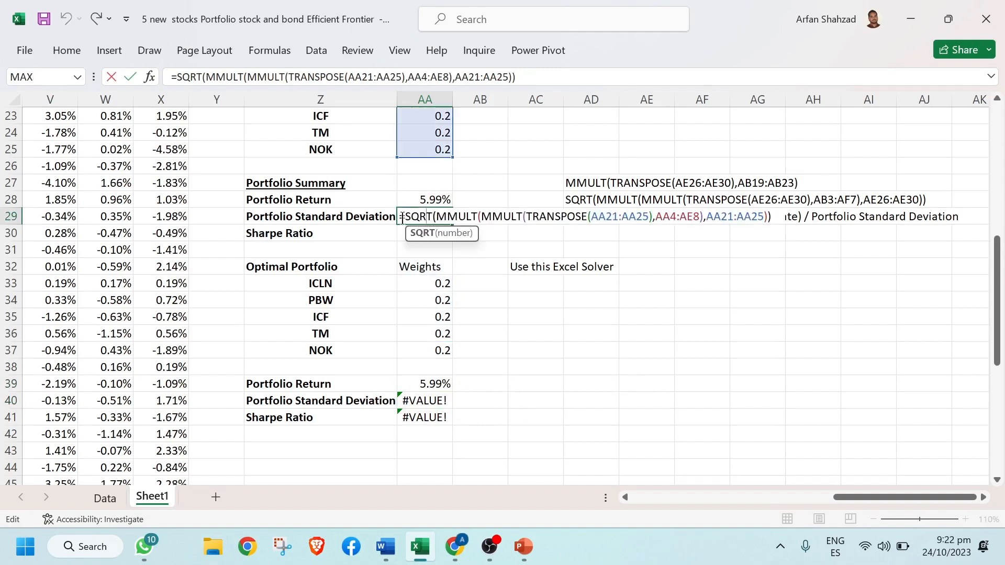
left_click_drag(407, 216, 820, 222)
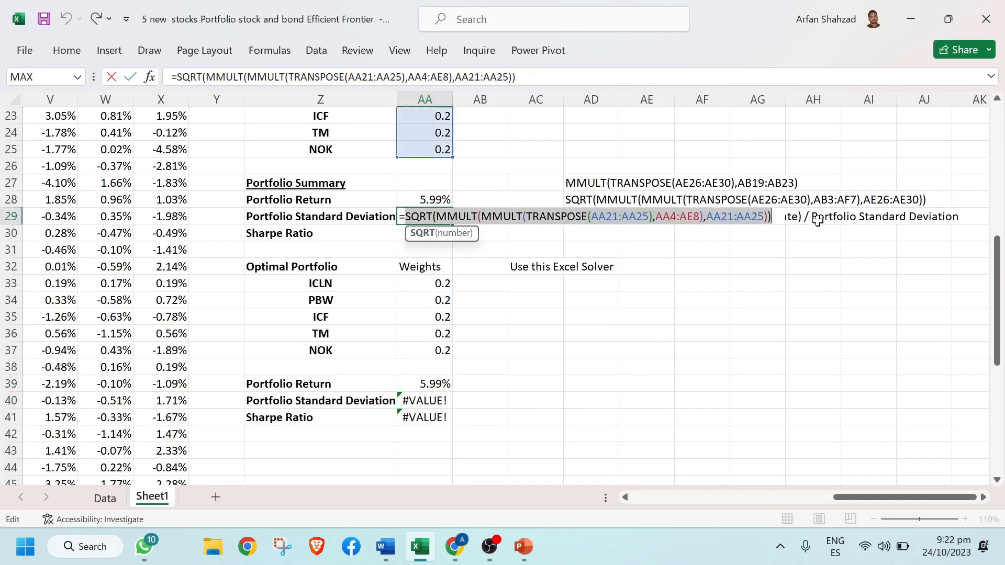
left_click(416, 402)
key("Escape")
double_click(417, 402)
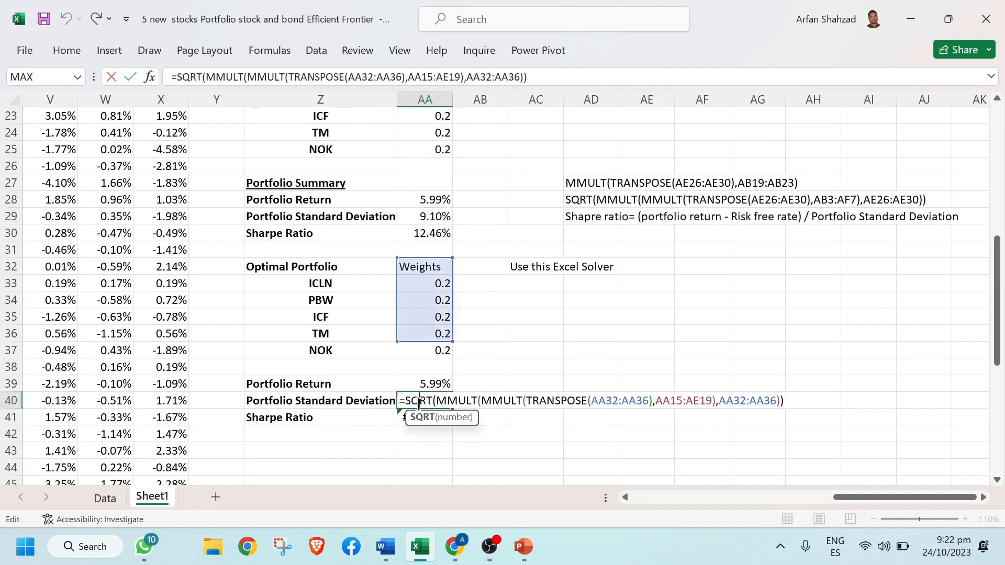
left_click_drag(407, 402, 810, 415)
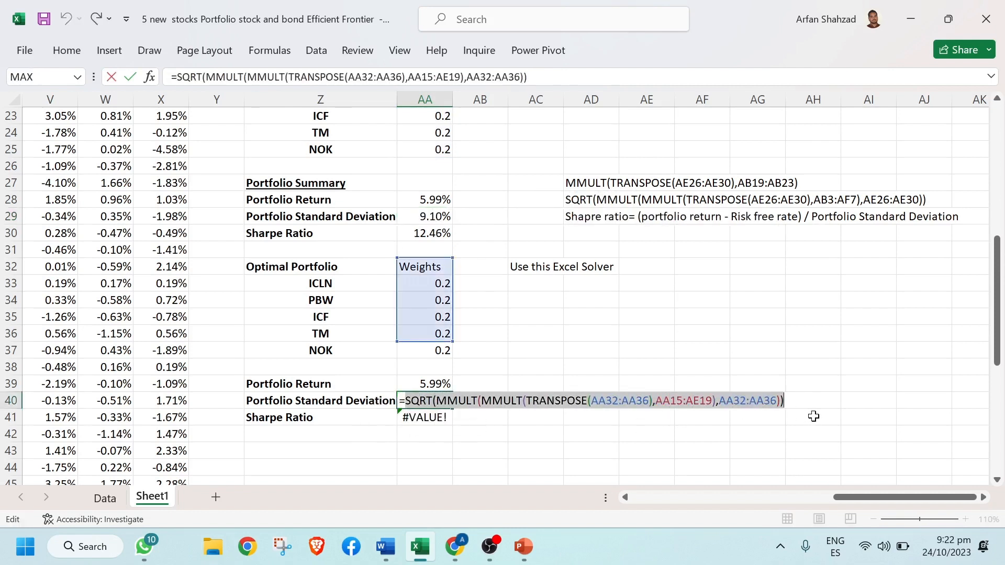
key("ctrl+v")
key("Return")
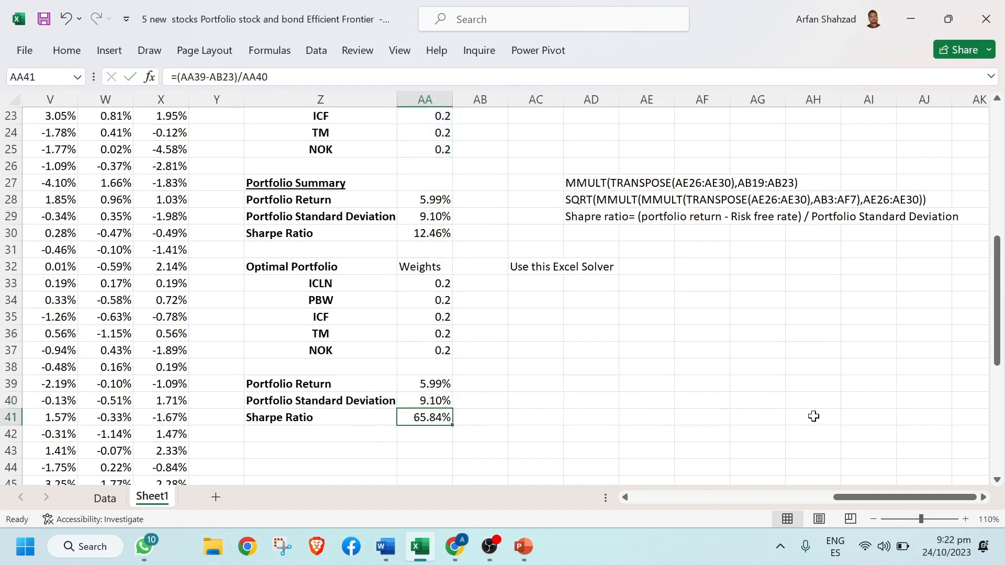
- Replace the AA21:AA25 range in the AA39 portfolio return formula with the optimal weights AA33:AA37 and enter it as an array formula
left_click(440, 385)
double_click(430, 385)
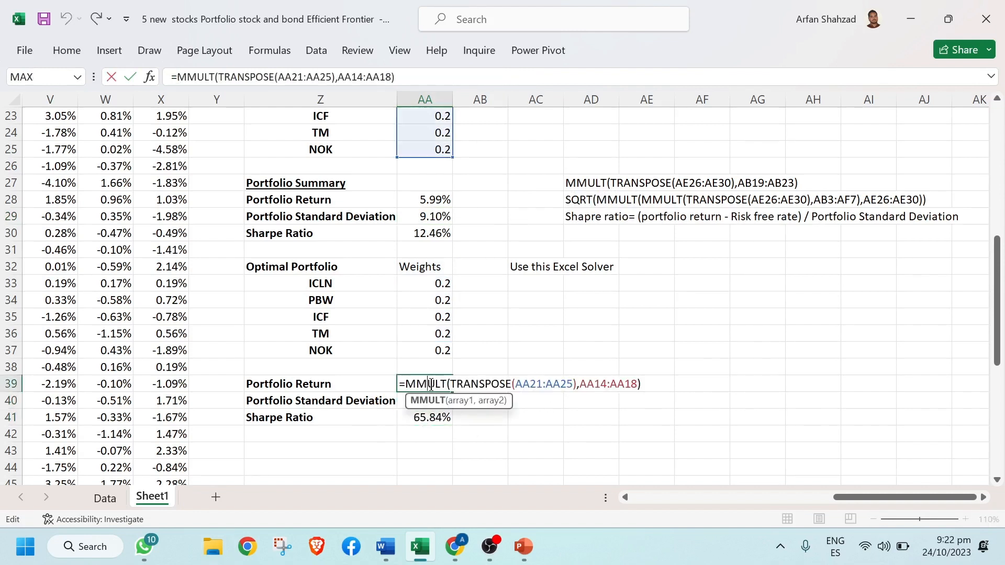
left_click(517, 384)
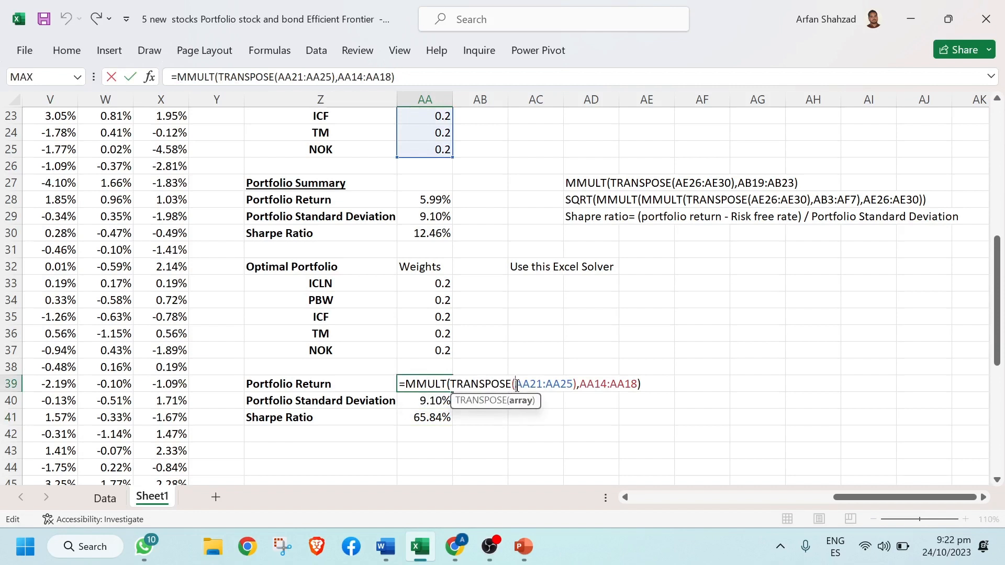
key("Delete")
key("Delete")
key("Delete")
key("Delete")
key("Delete")
key("Delete")
key("Delete")
key("Delete")
key("Delete")
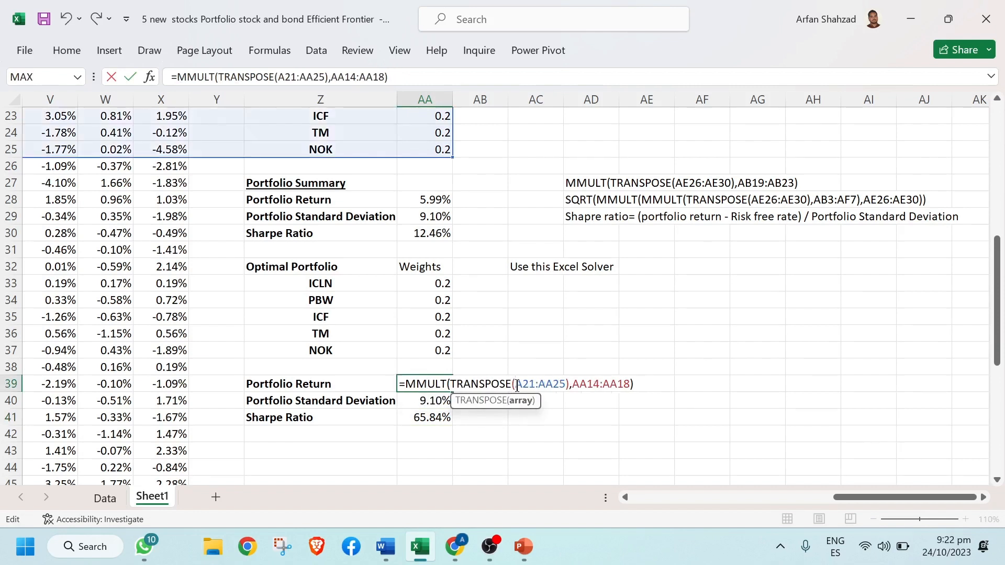
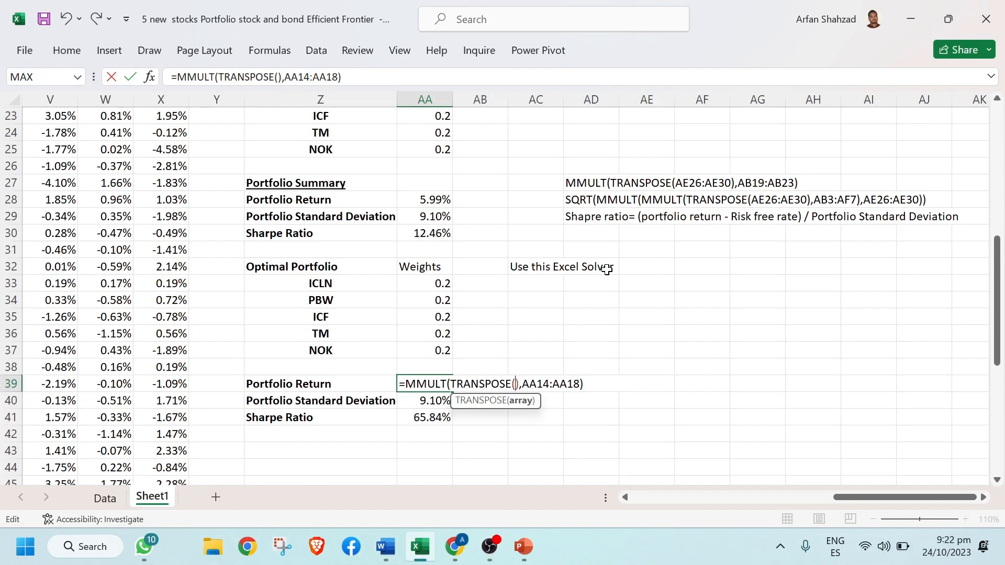
left_click(439, 284)
left_click_drag(439, 285, 439, 348)
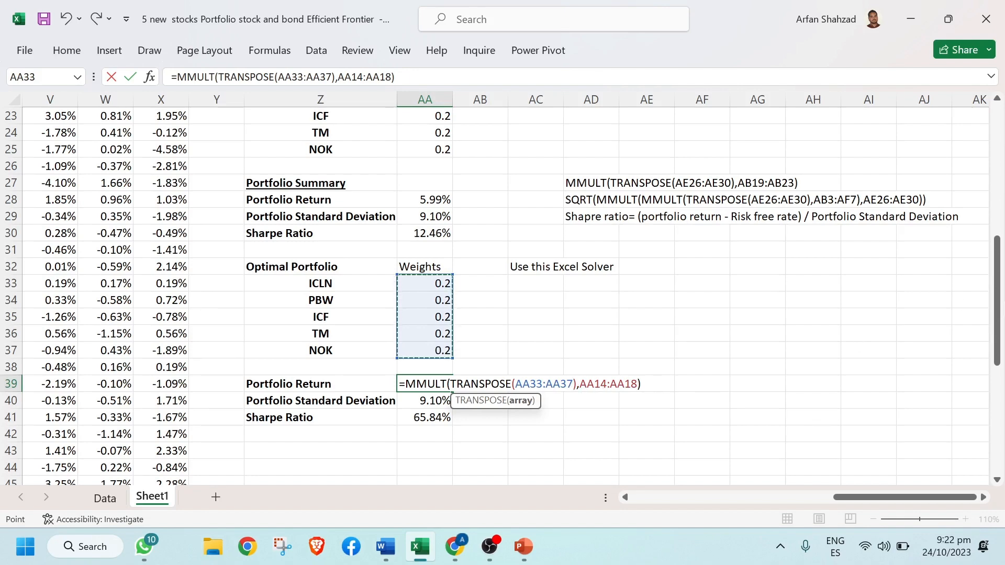
mouse_move(996, 313)
left_mouse_down()
mouse_move(996, 289)
mouse_move(1000, 299)
left_mouse_up()
key("ctrl+shift+Return")
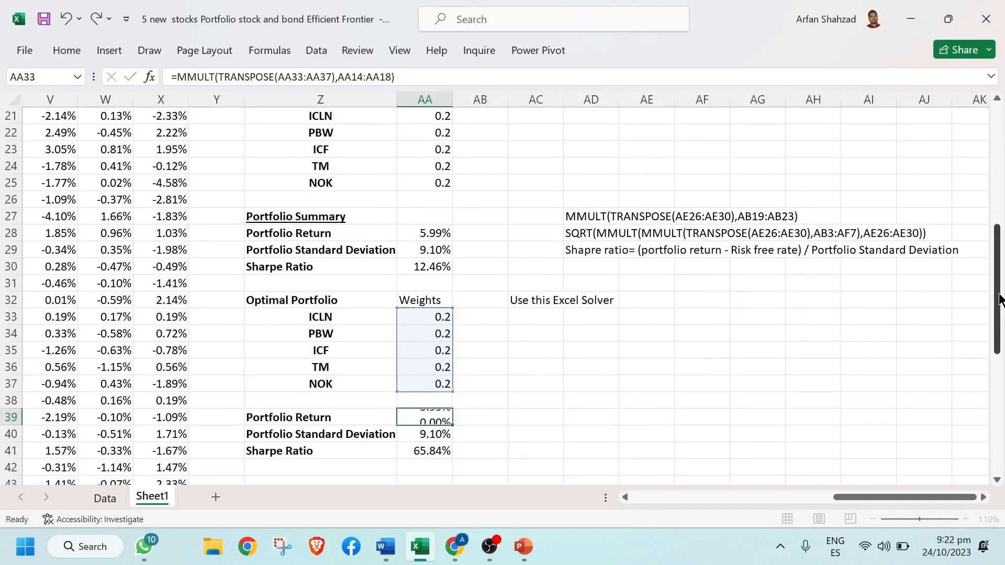
- Change the TRANSPOSE range in the AA40 standard deviation formula to the optimal weights AA33:AA37
double_click(444, 435)
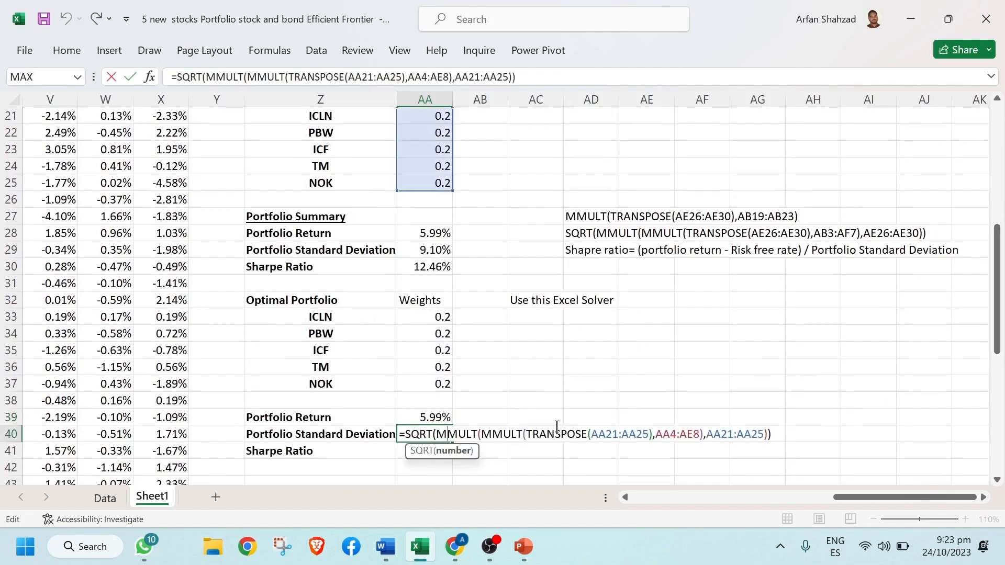
left_click(650, 434)
key("BackSpace")
key("BackSpace")
key("BackSpace")
key("BackSpace")
key("BackSpace")
key("BackSpace")
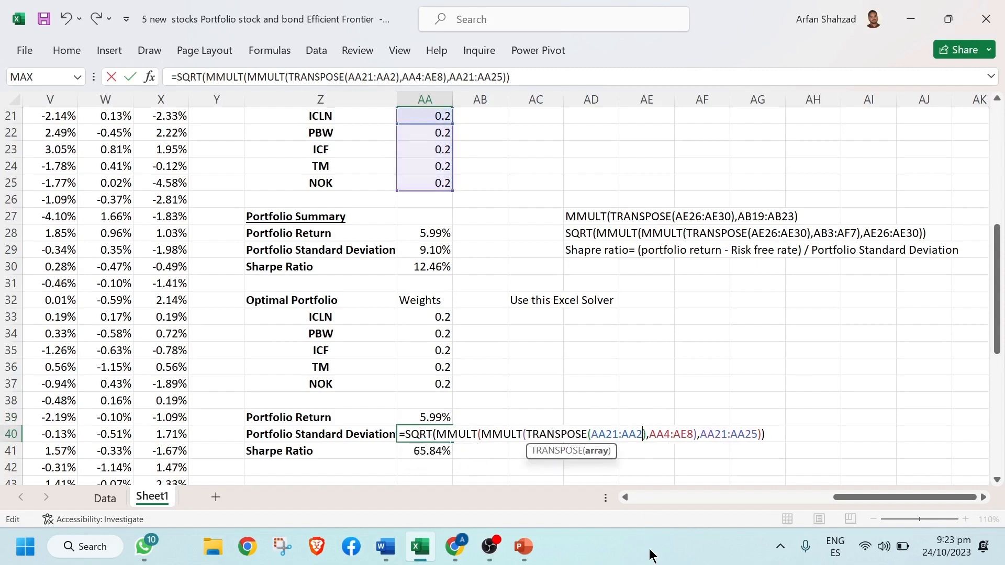
key("BackSpace")
key("BackSpace")
key("BackSpace")
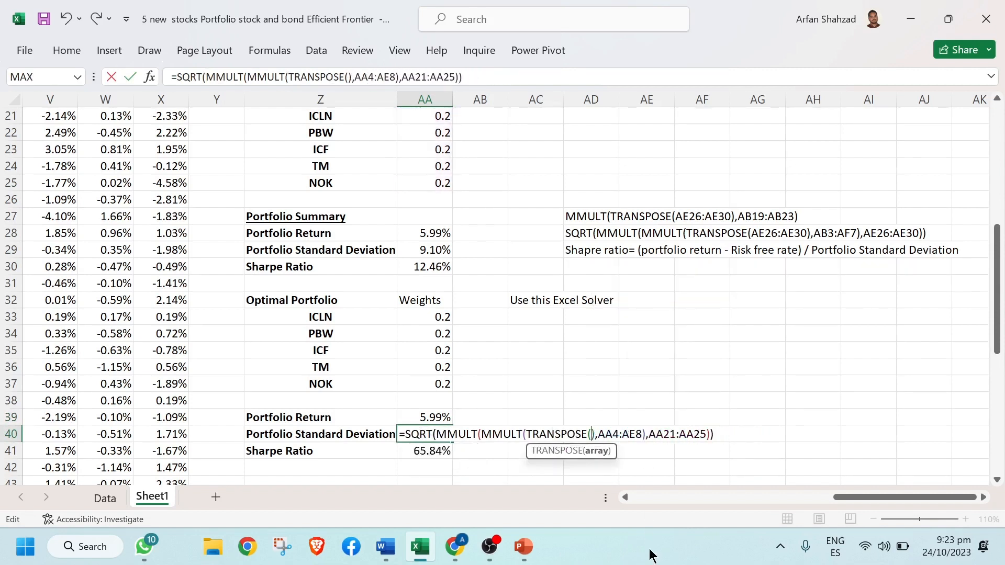
left_click_drag(435, 314, 439, 382)
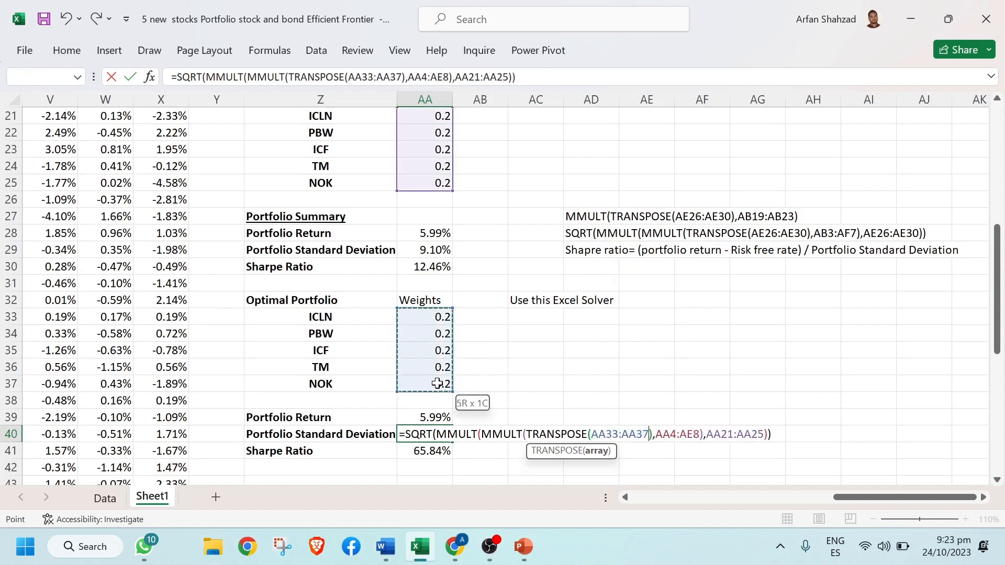
- Replace the final AA21:AA25 range in the AA40 formula with AA33:AA37 and enter it as an array formula
left_click(763, 434)
key("BackSpace")
key("BackSpace")
key("BackSpace")
key("BackSpace")
key("BackSpace")
key("BackSpace")
key("BackSpace")
key("BackSpace")
key("BackSpace")
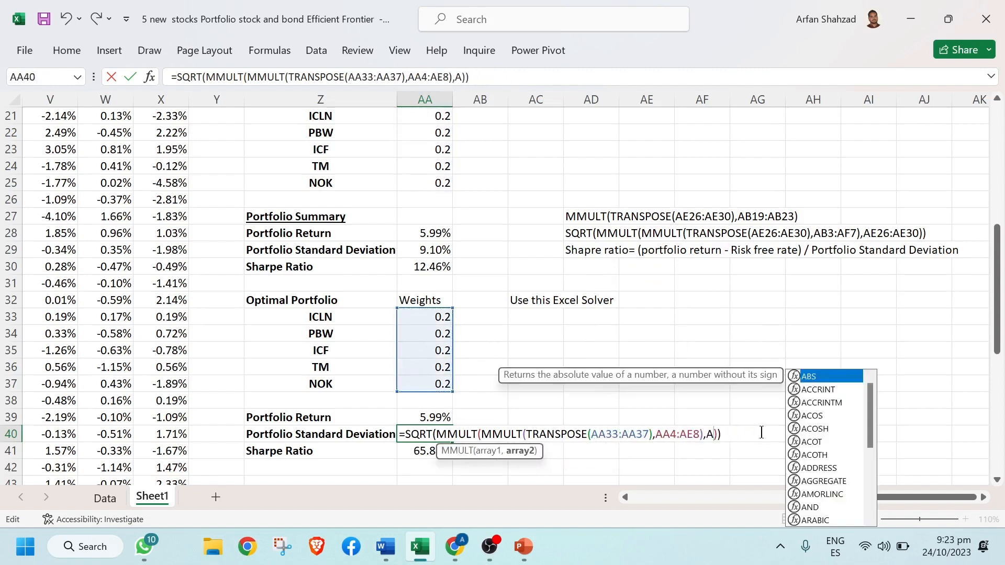
left_click_drag(438, 320, 440, 380)
key("ctrl+shift+Return")
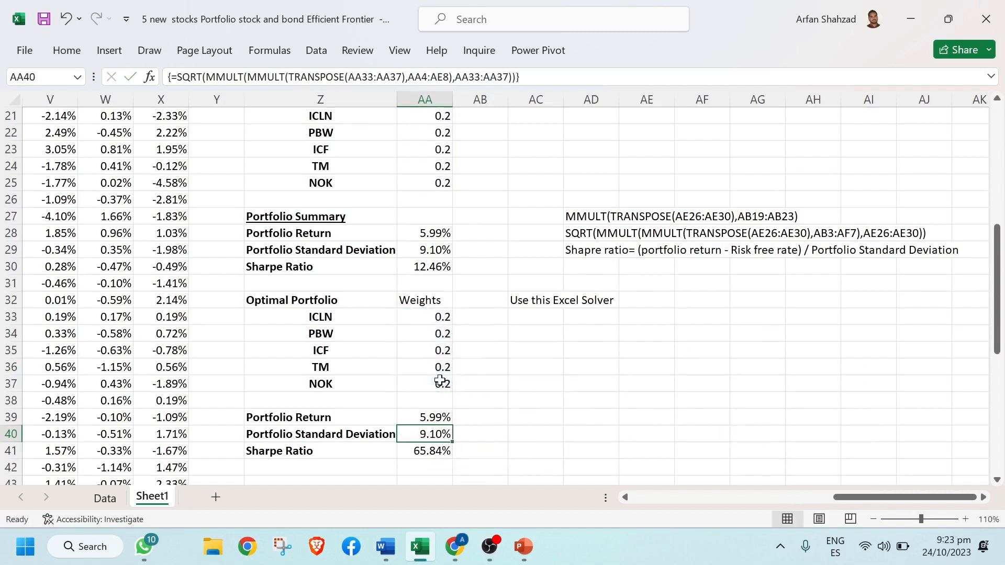
- Review the Sharpe ratio formula in AA41 and the standard deviation formula in AA40, comparing them with the equal-weighted Sharpe ratio in AA30
left_click(501, 440)
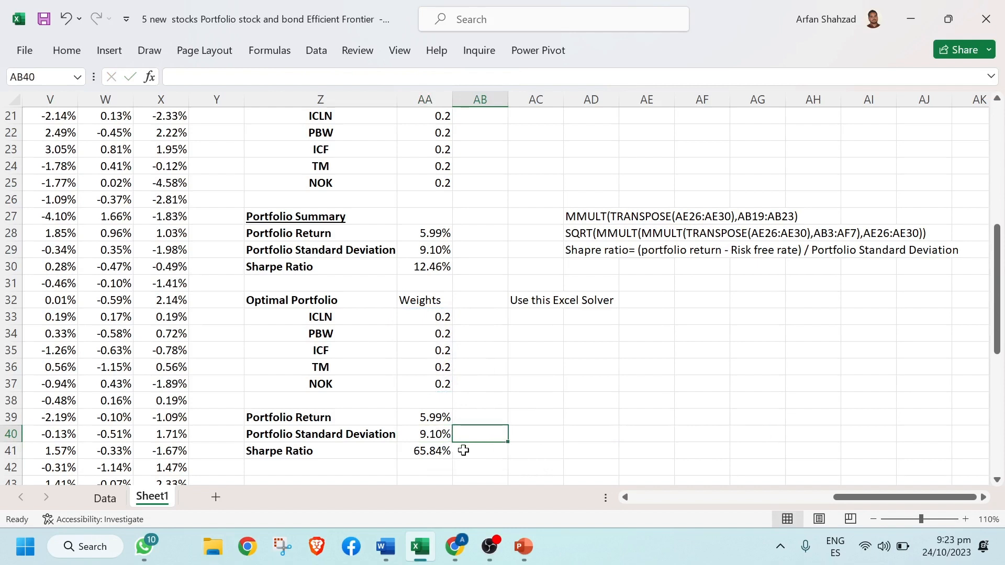
double_click(439, 453)
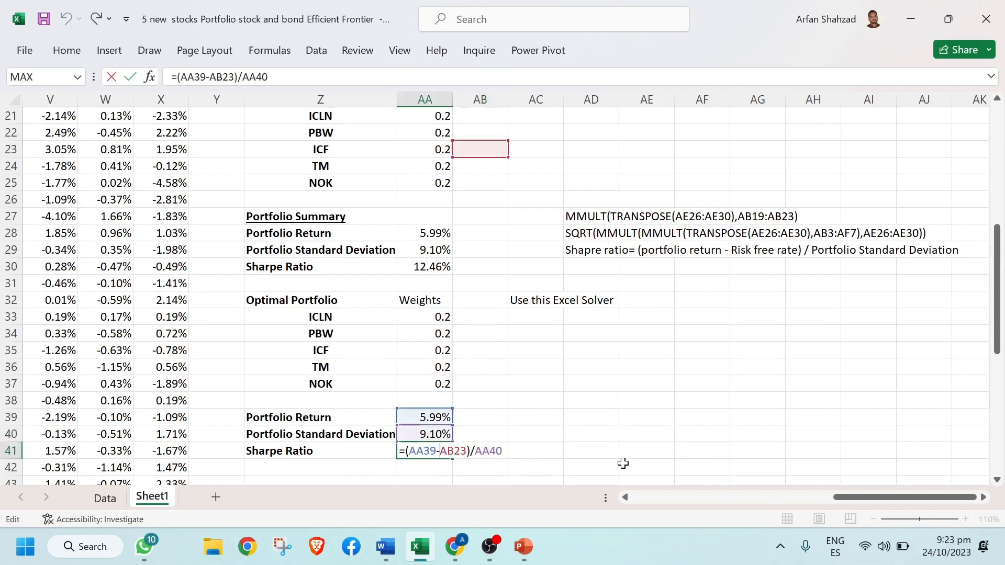
key("Return")
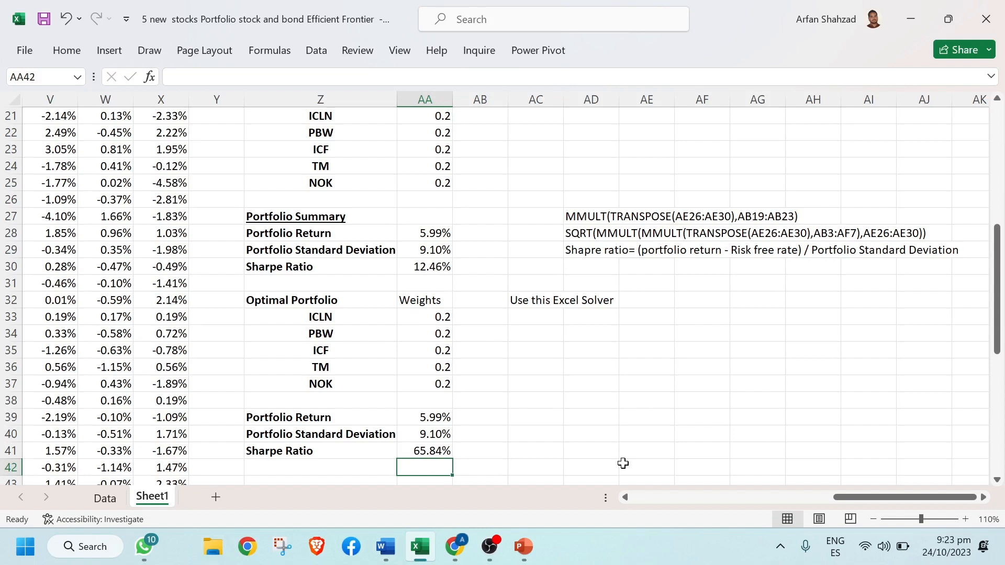
double_click(425, 433)
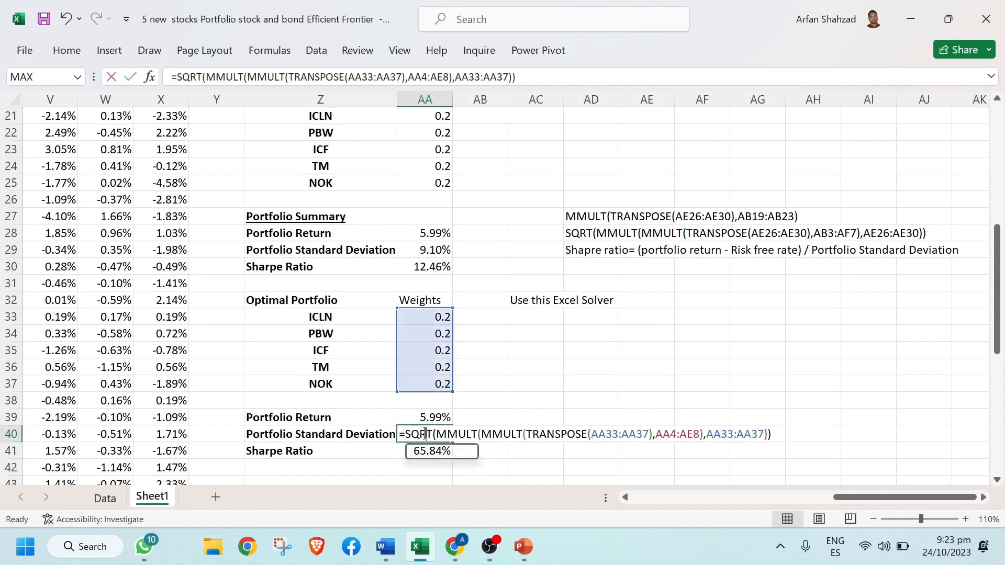
left_click_drag(996, 327, 995, 348)
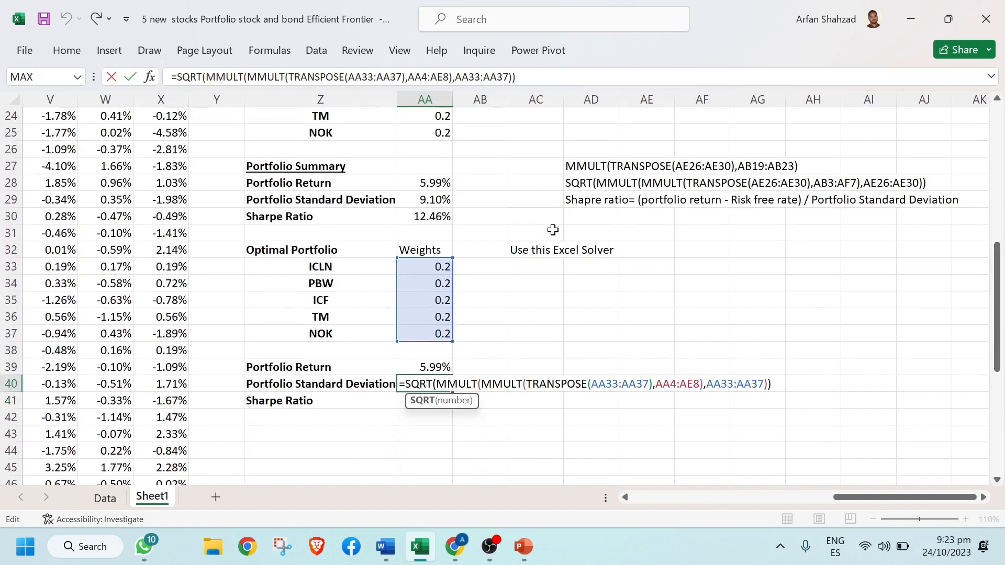
key("Return")
double_click(436, 404)
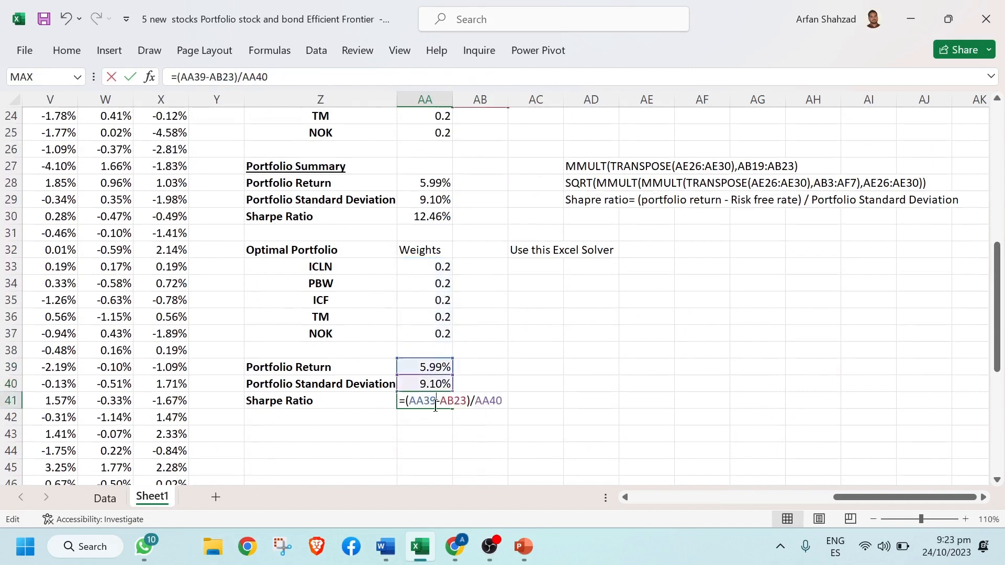
key("Return")
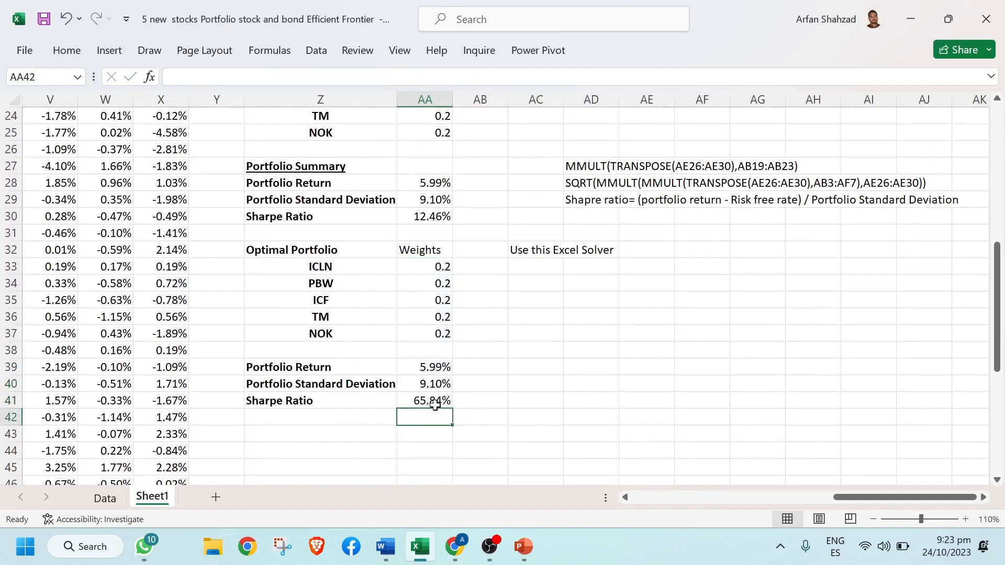
double_click(437, 215)
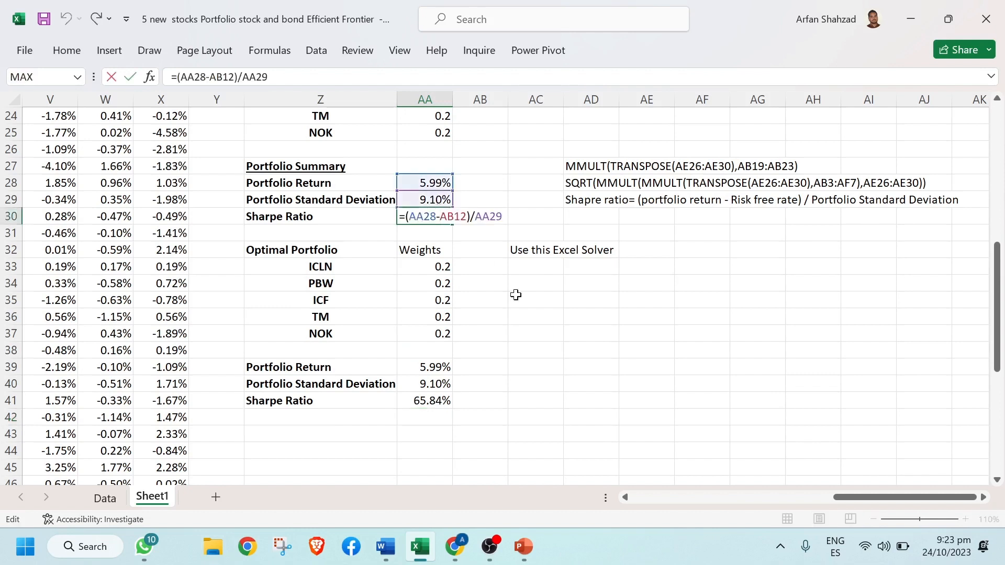
key("Return")
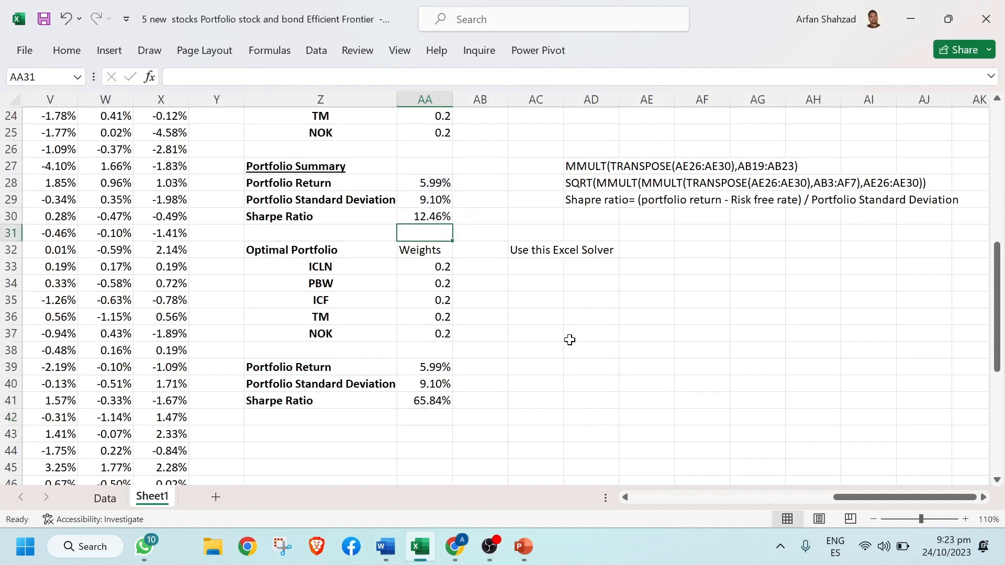
- Highlight the "Use this Excel Solver" note in AC32:AD32 with yellow fill
left_click_drag(537, 251, 605, 254)
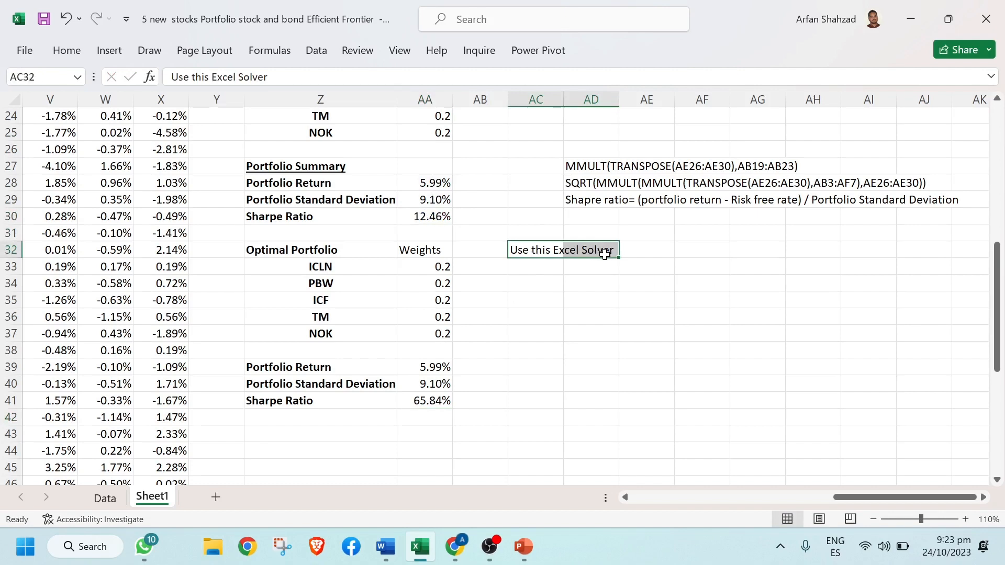
left_click(68, 48)
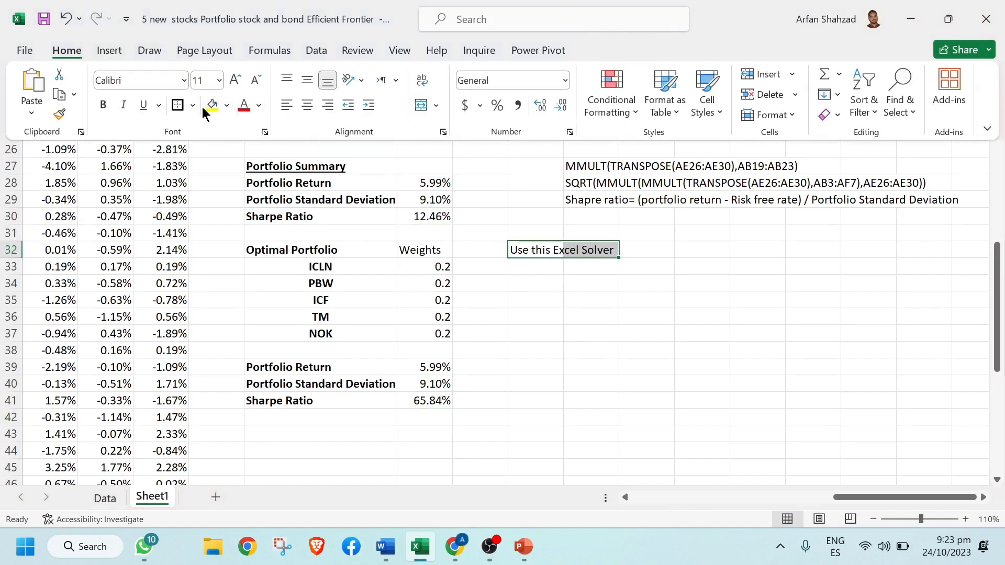
left_click(211, 106)
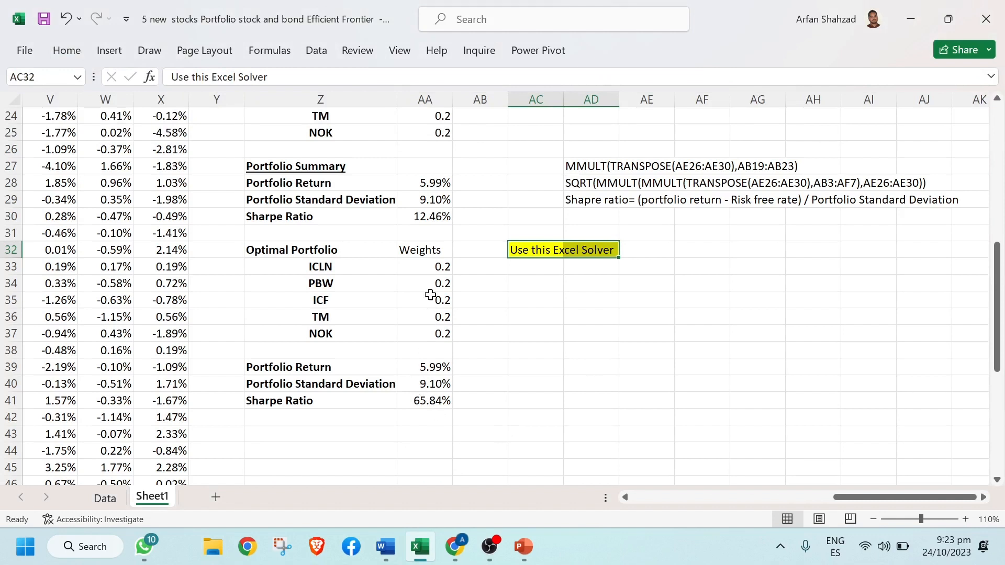
- Open Solver, reset all its parameters, and move its dialog clear of the portfolio block
left_click_drag(427, 264, 434, 396)
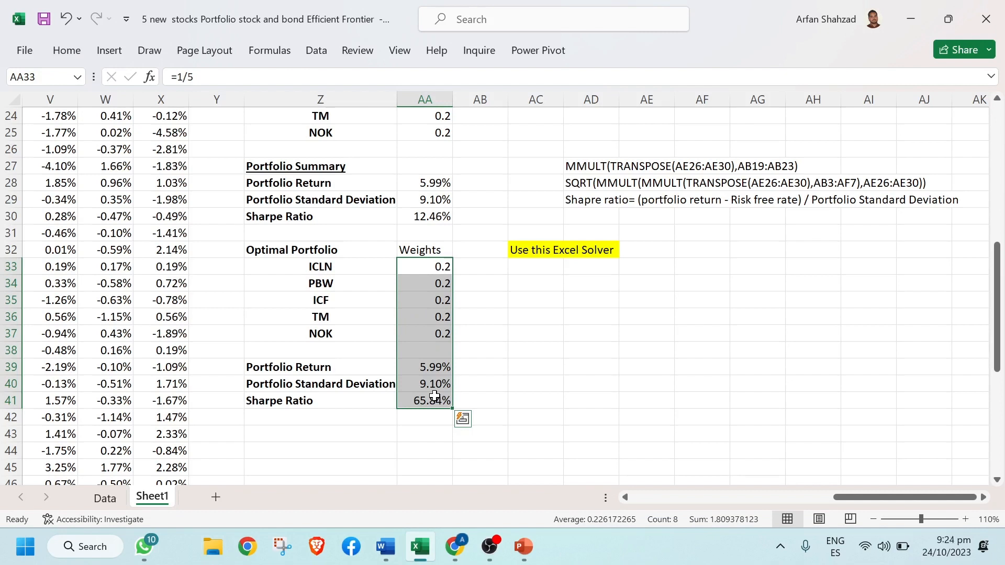
left_click(483, 386)
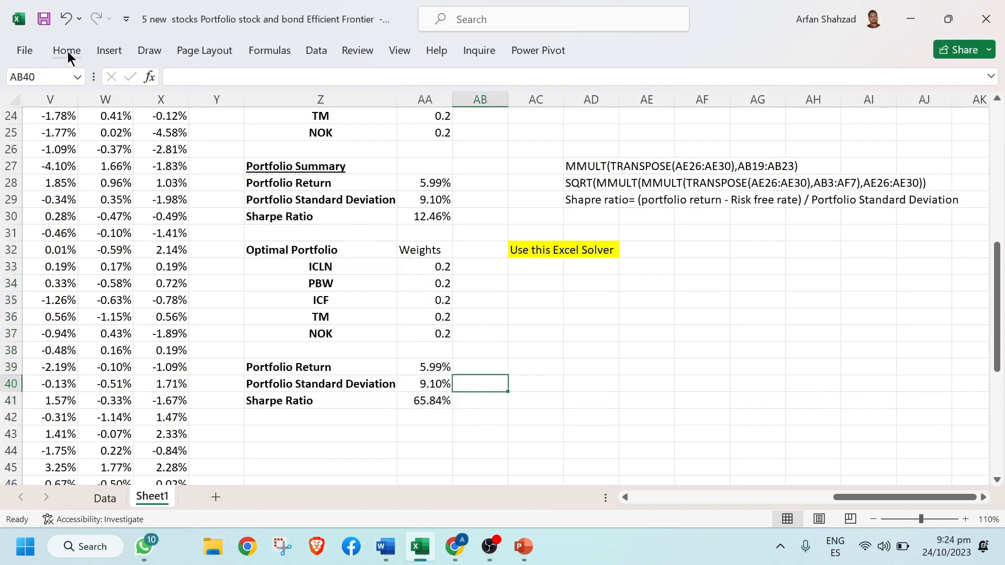
left_click(312, 49)
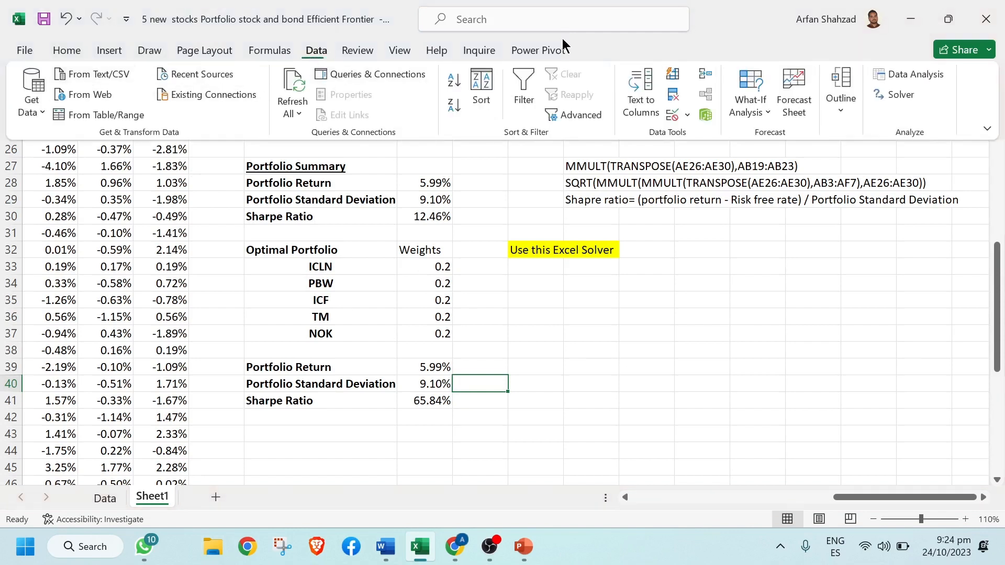
left_click(901, 94)
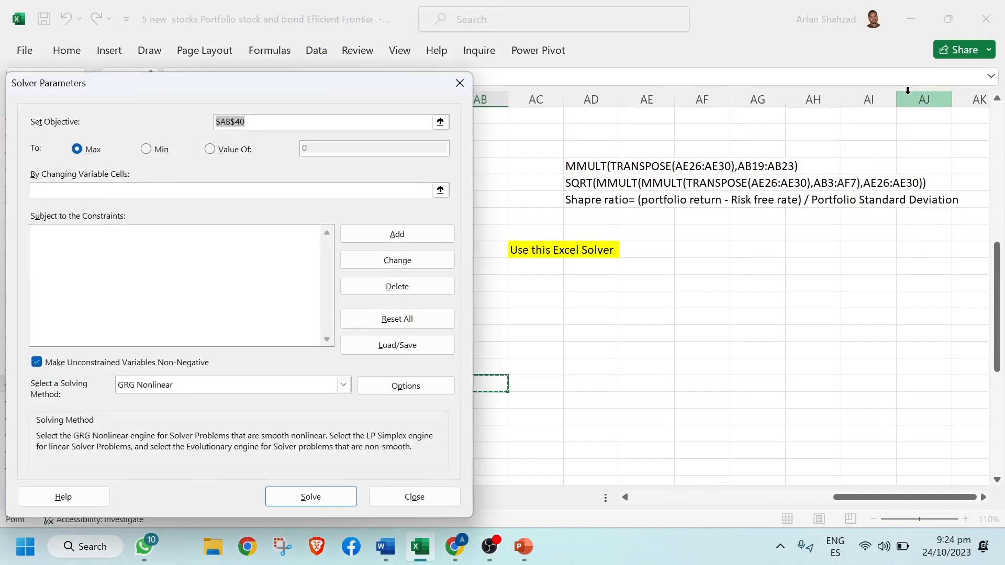
left_click(412, 321)
left_click(520, 330)
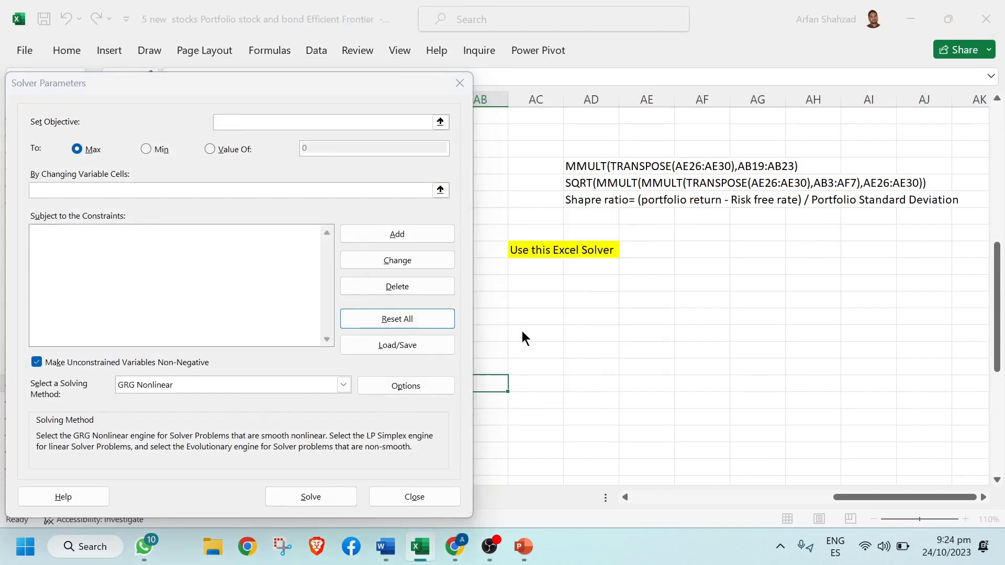
left_click_drag(205, 88, 729, 90)
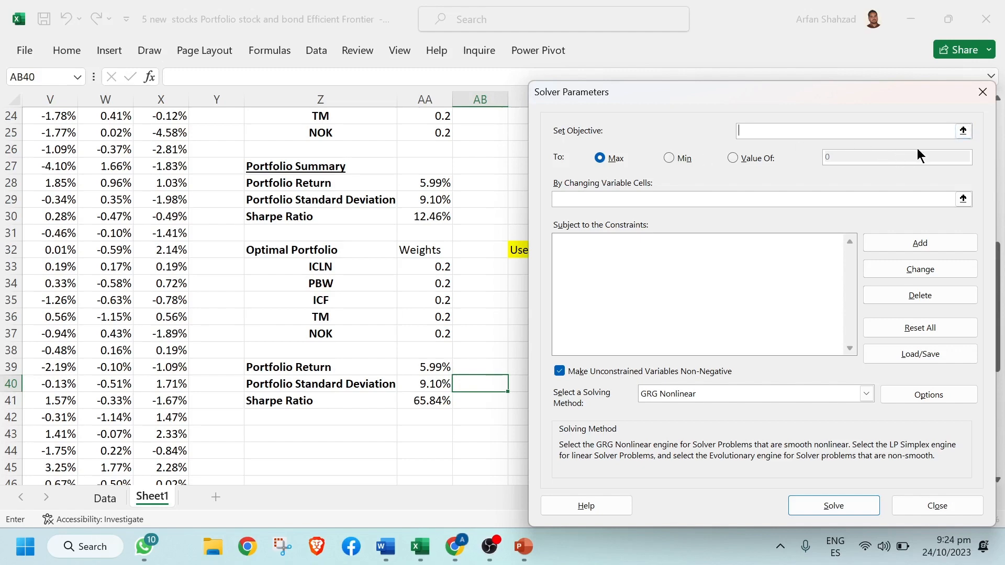
- Set the Solver objective to the optimal portfolio's Sharpe ratio value in AA41
left_click_drag(263, 405, 390, 407)
left_click(326, 401)
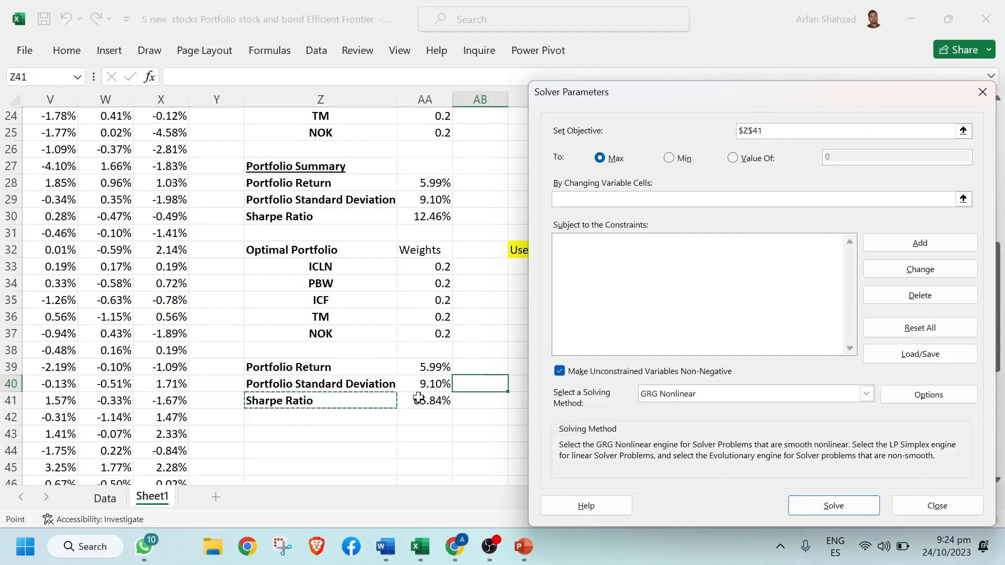
left_click(962, 131)
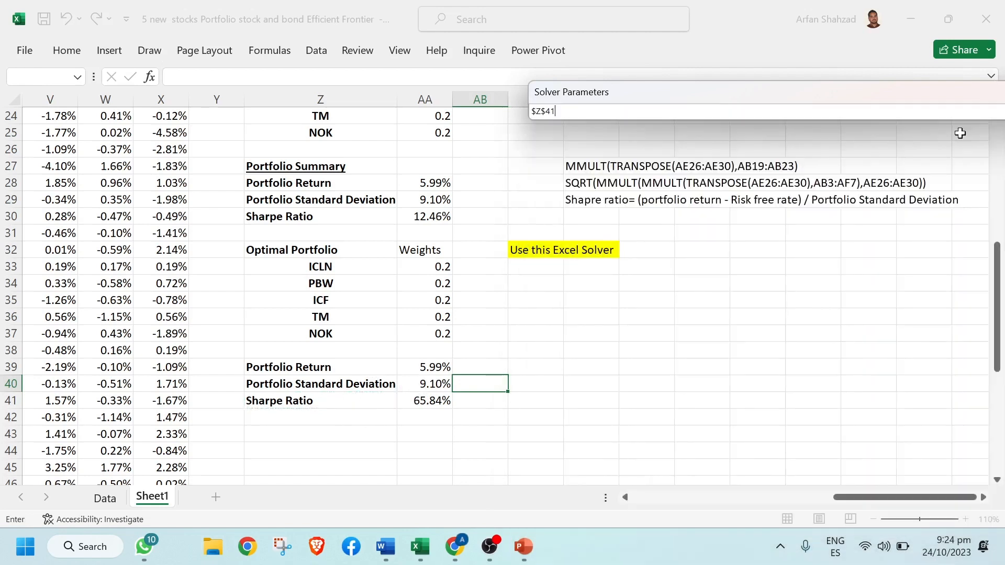
left_click(438, 401)
left_click(439, 402)
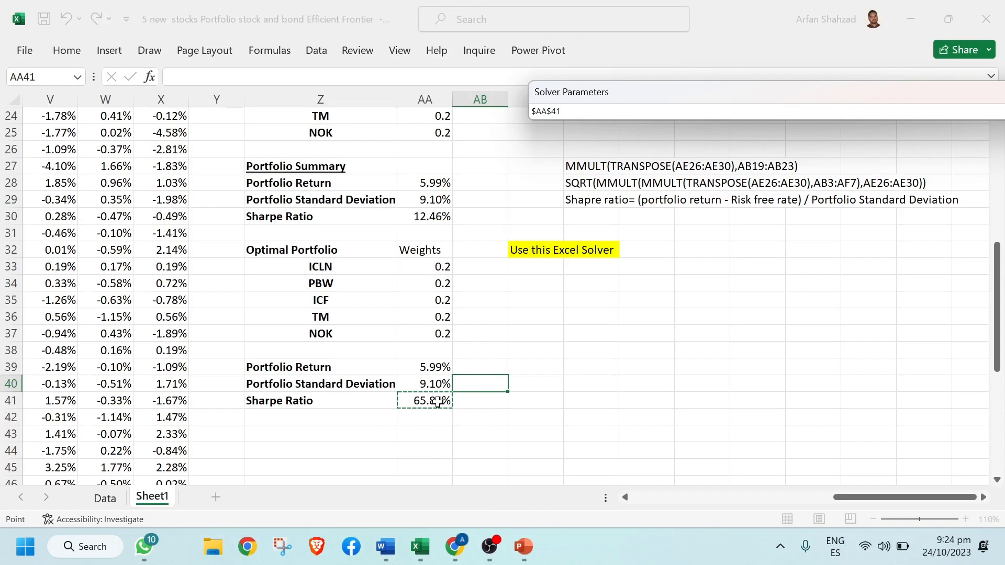
key("Return")
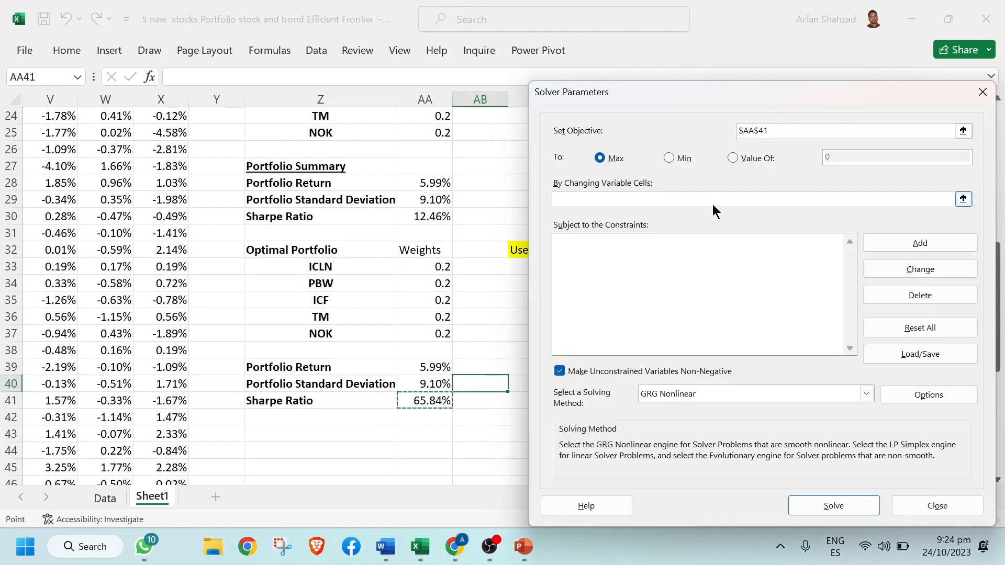
- Set Solver to maximize the objective by changing the optimal portfolio weights in AA33:AA37, and close the dialog without solving
left_click(600, 158)
left_click(673, 159)
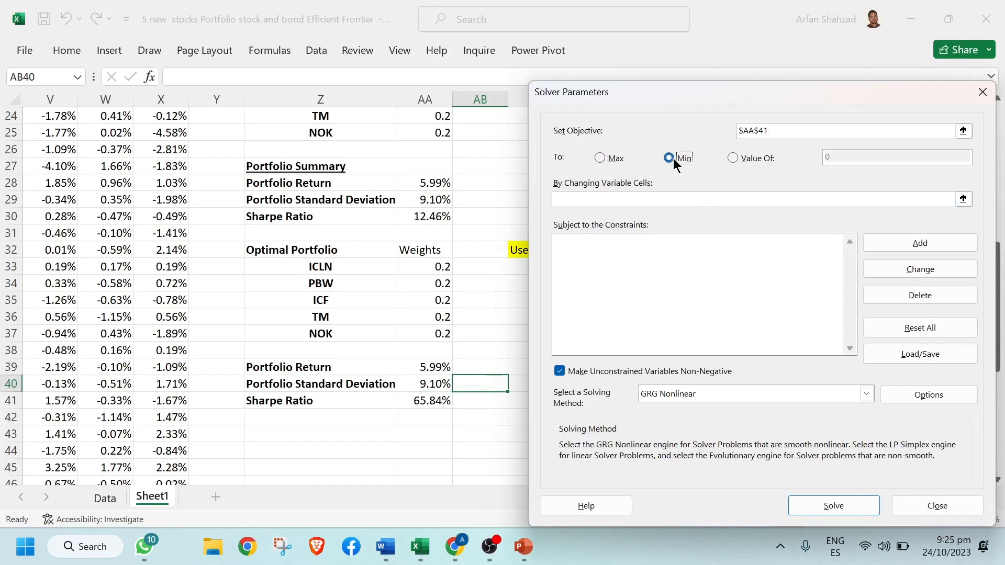
left_click(601, 159)
left_click(963, 199)
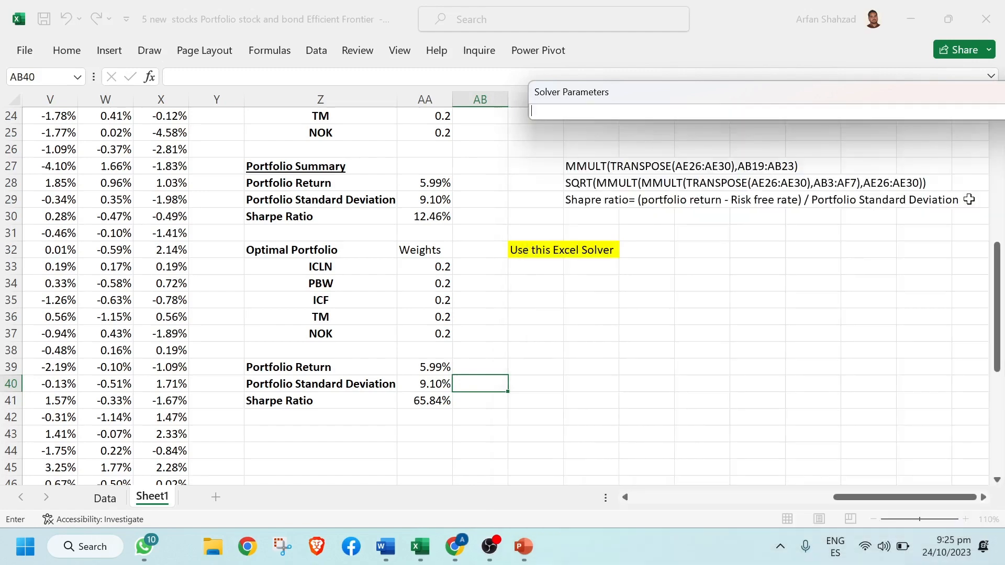
left_click(437, 270)
left_click_drag(437, 269, 437, 331)
key("Return")
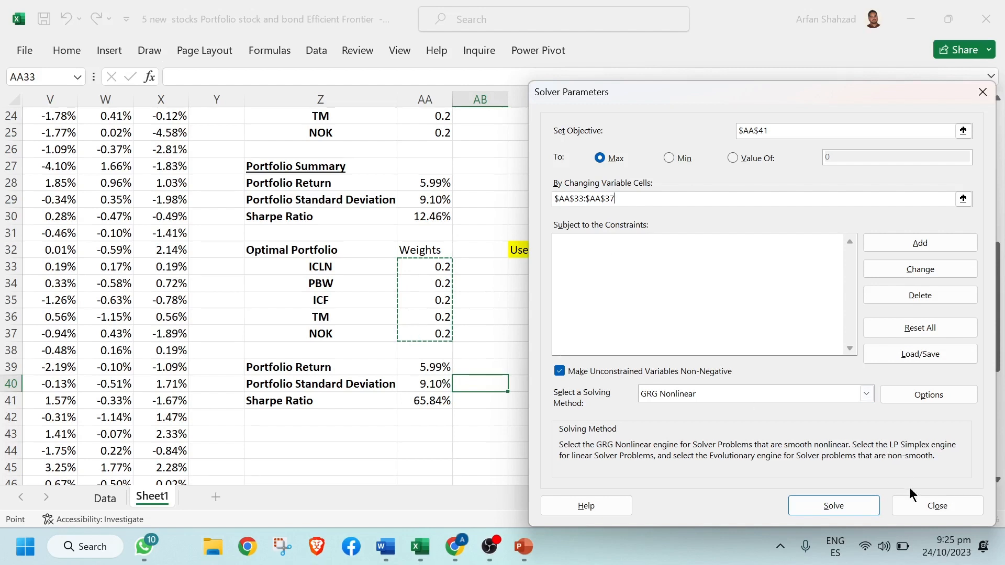
left_click(929, 511)
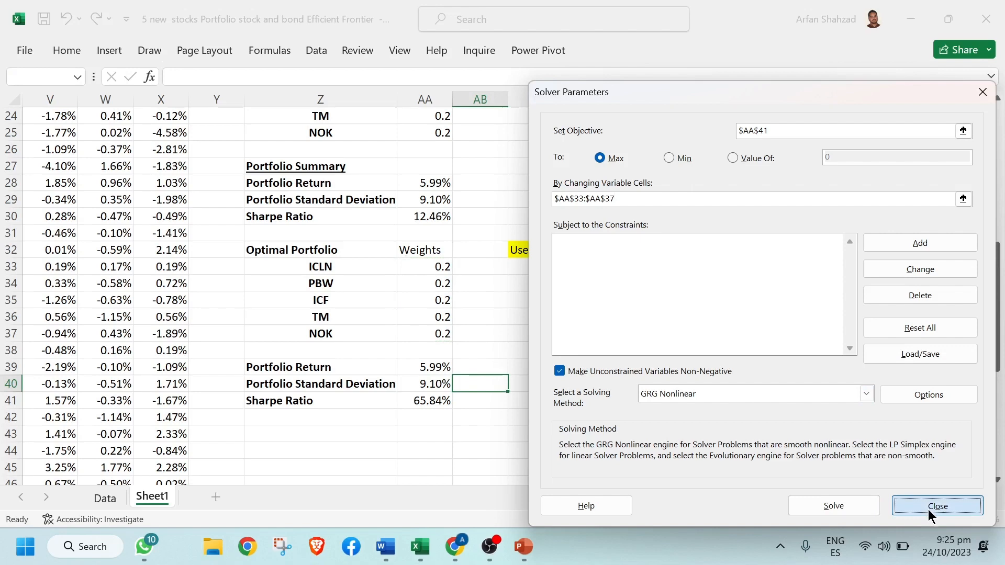
- Sum the optimal portfolio weights in AA38 with =SUM(AA33:AA37)
left_click(438, 348)
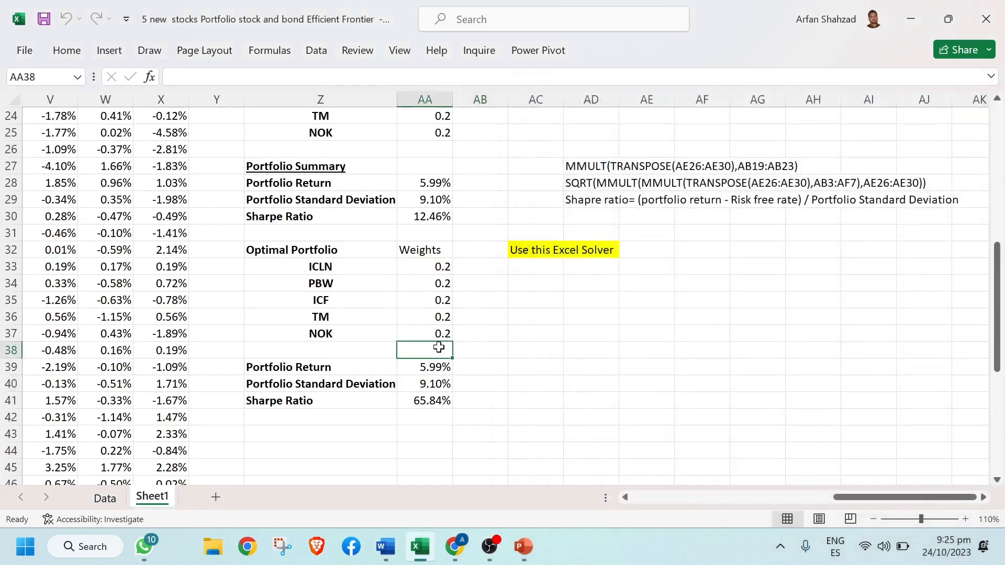
type("=sum")
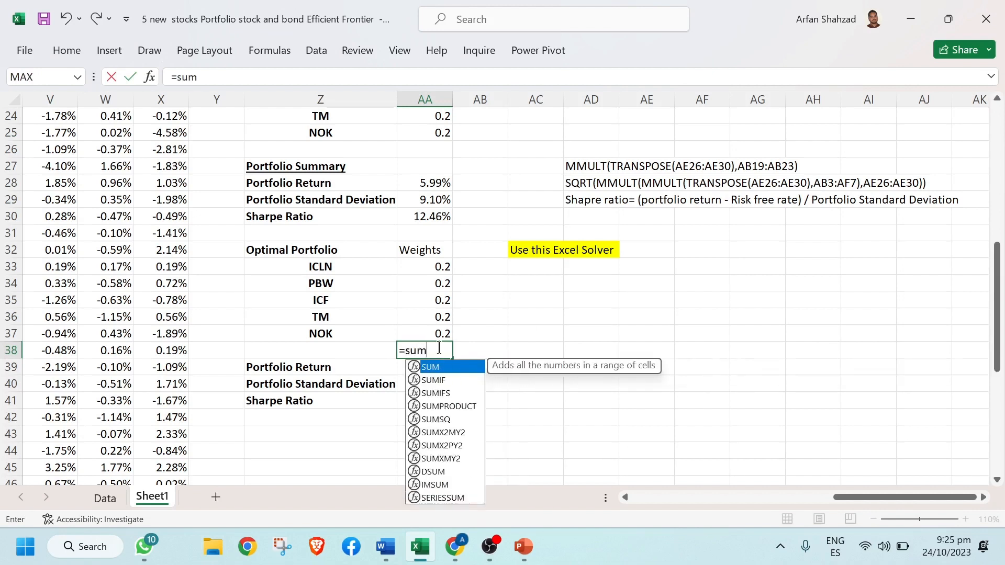
type("(")
left_click_drag(430, 264, 431, 334)
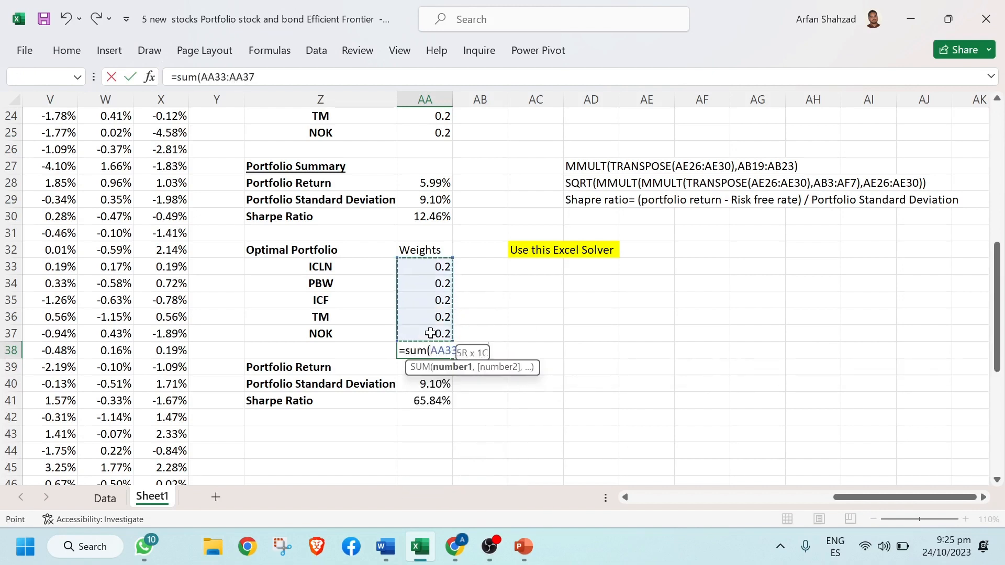
key("Return")
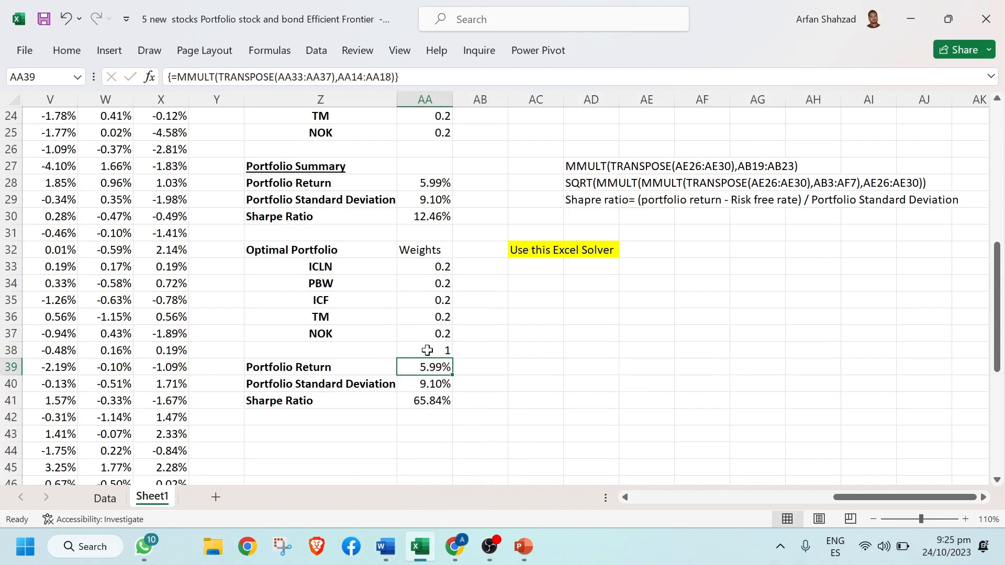
- Format the optimal portfolio weights and their sum in AA33:AA38 as percentages
left_click_drag(433, 267, 428, 351)
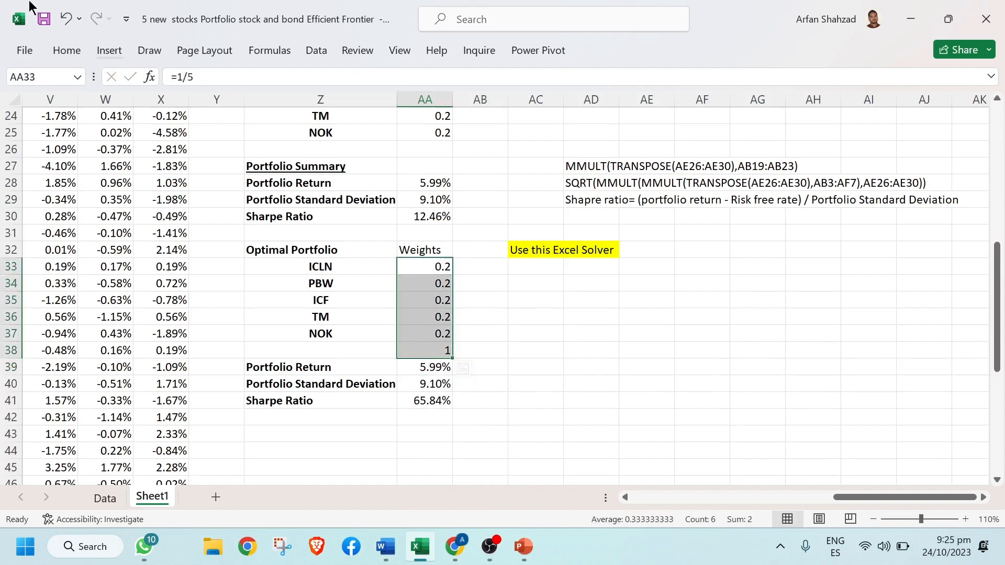
left_click(57, 54)
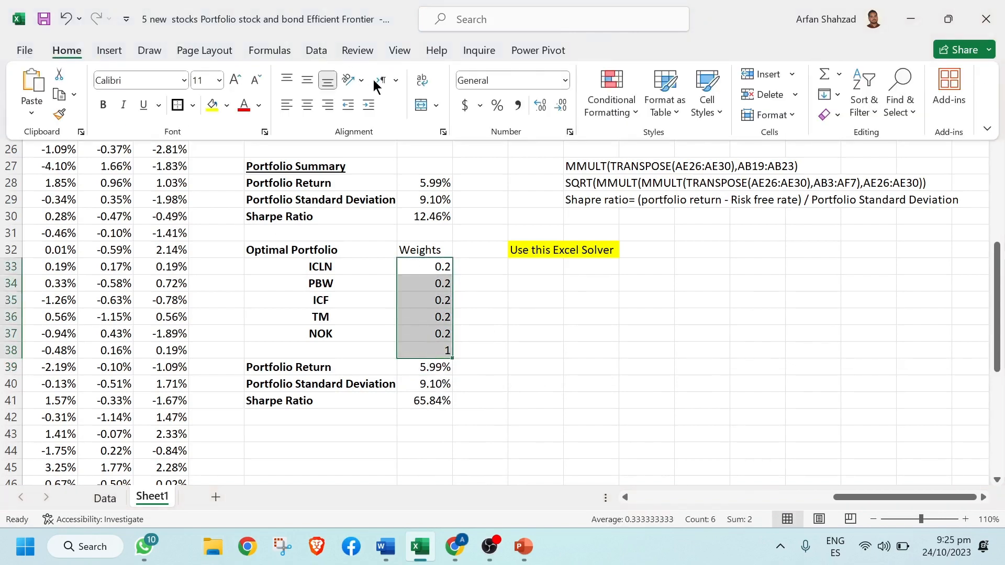
left_click(495, 107)
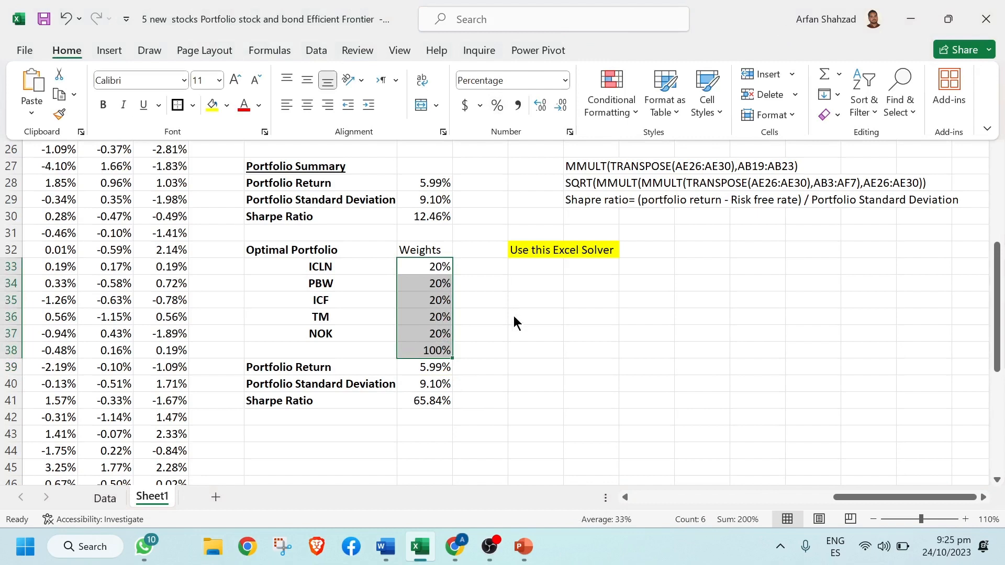
left_click(420, 269)
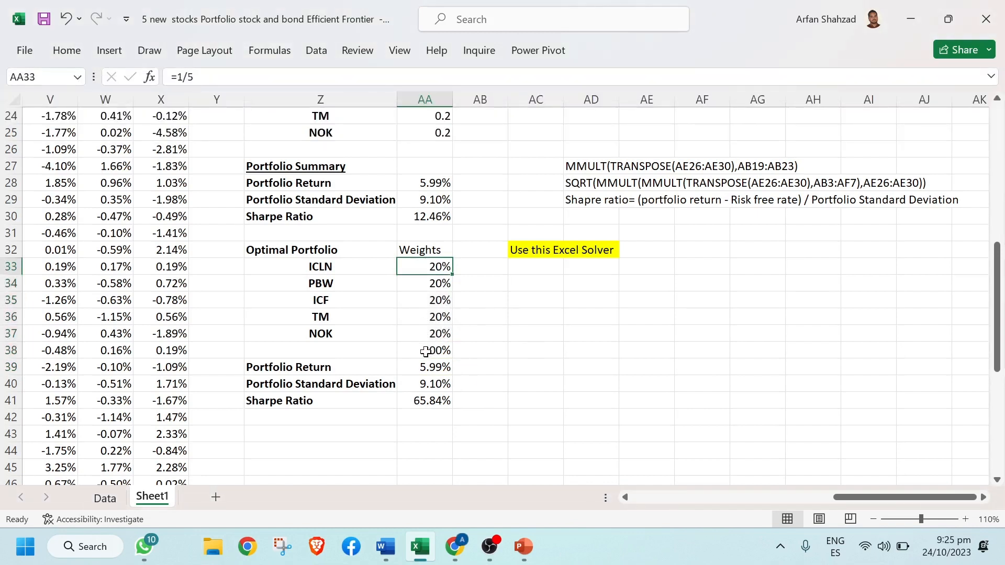
- Label the weight sum row "Total" in Z38 and check the sum formula in AA38
left_click(349, 356)
type("T")
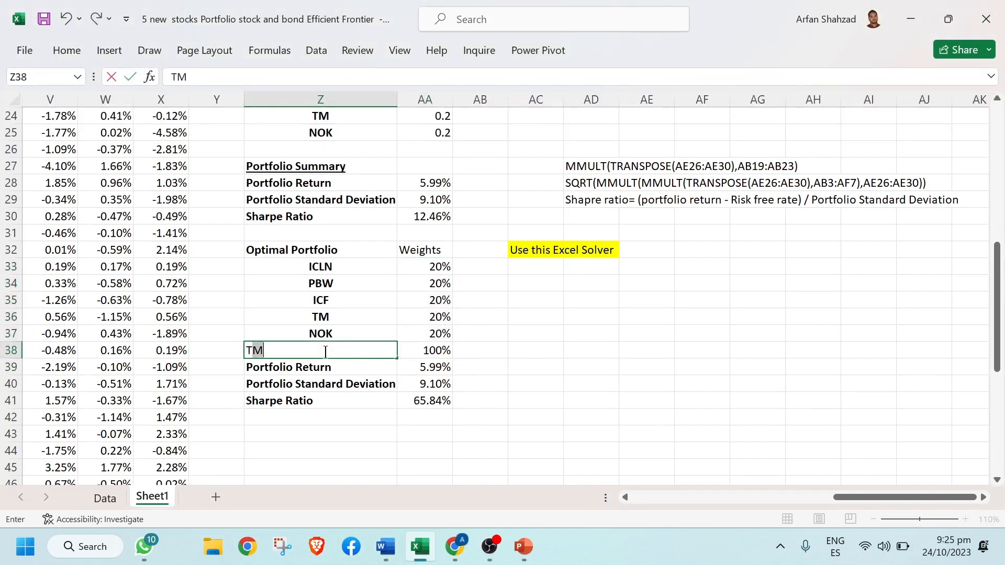
type("otal")
left_click(476, 358)
left_click(432, 352)
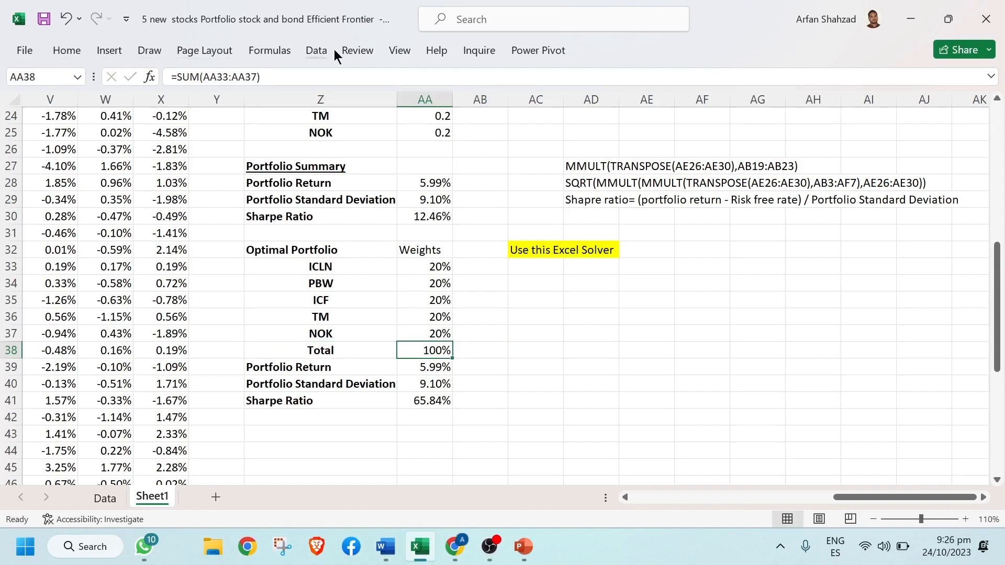
- Reopen Solver and reselect the Sharpe ratio in AA41 as the objective and the weights AA33:AA37 as the variable cells
left_click(317, 50)
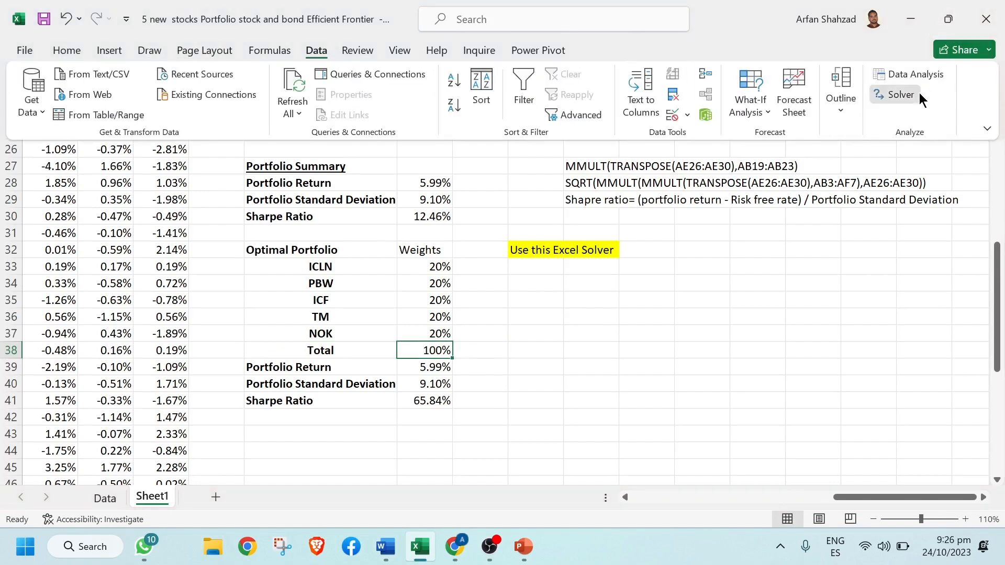
left_click(919, 97)
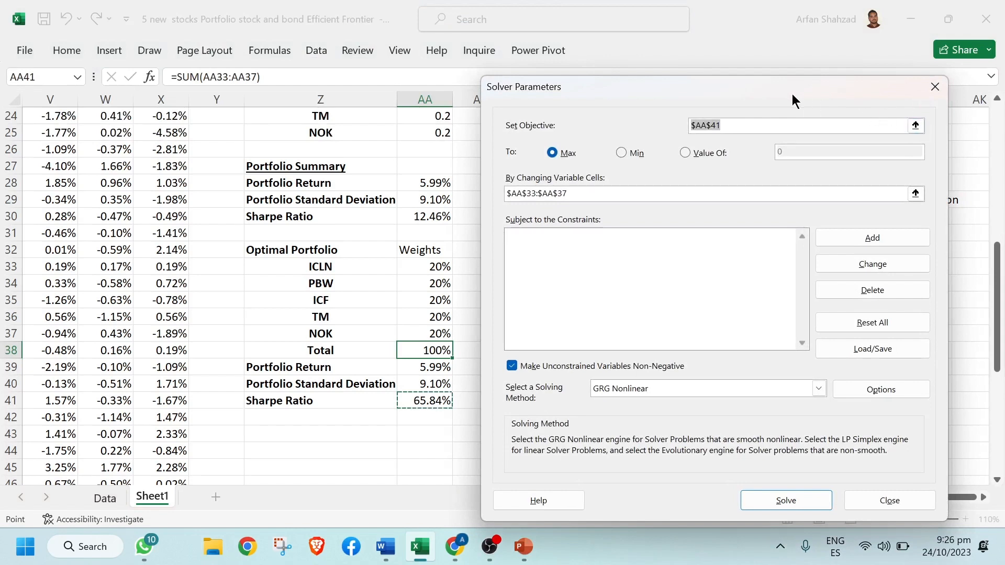
left_click_drag(793, 99, 874, 100)
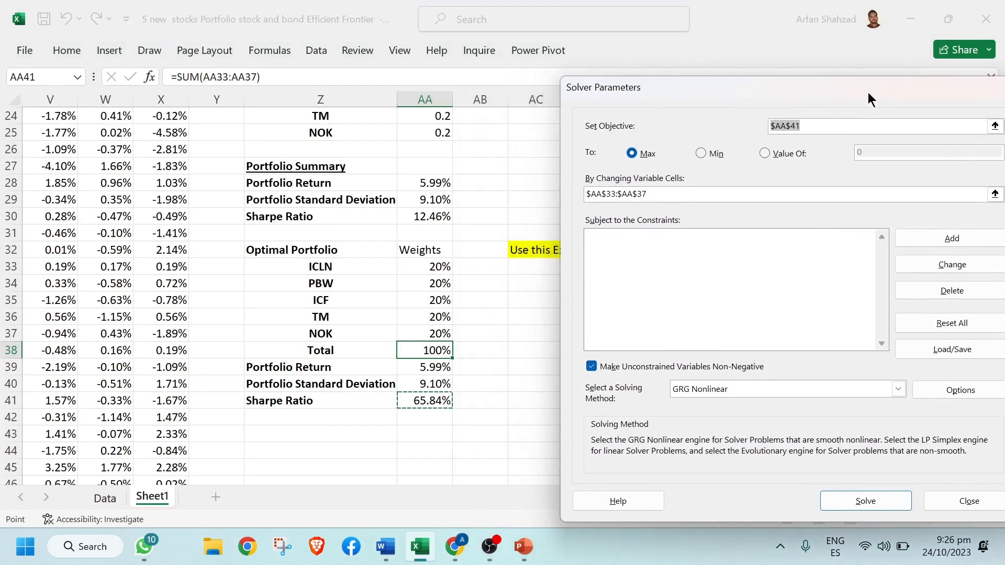
left_click(995, 126)
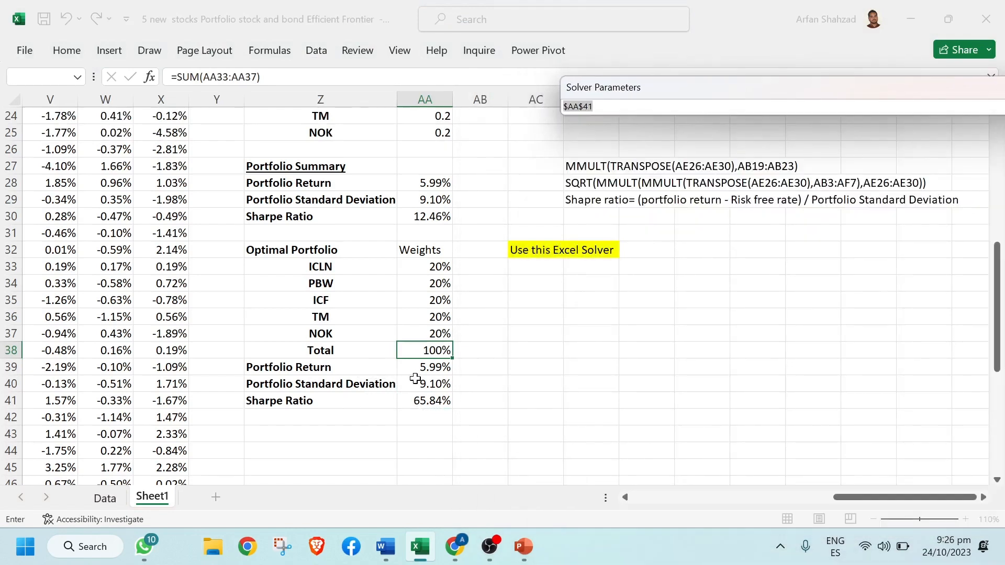
left_click(429, 401)
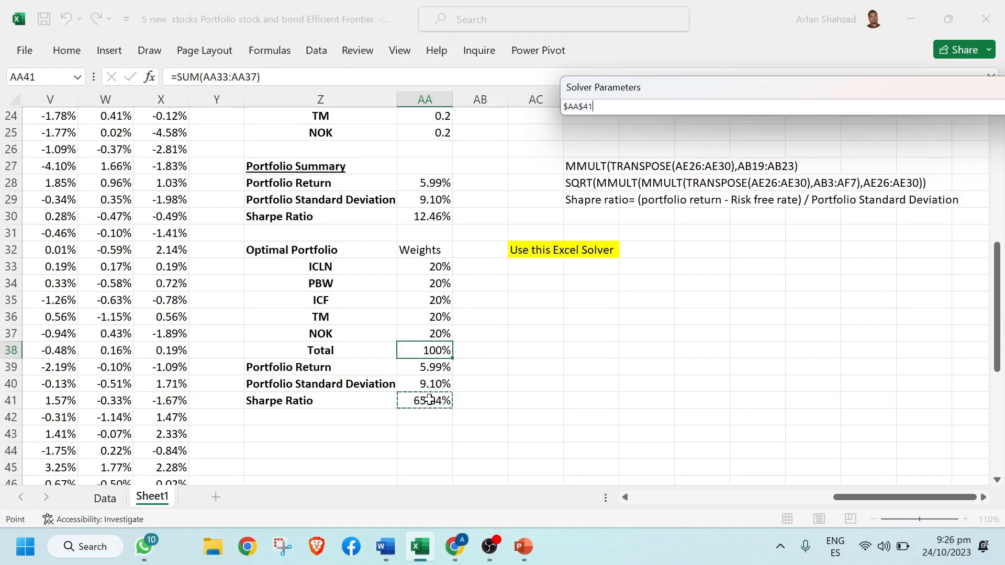
key("Return")
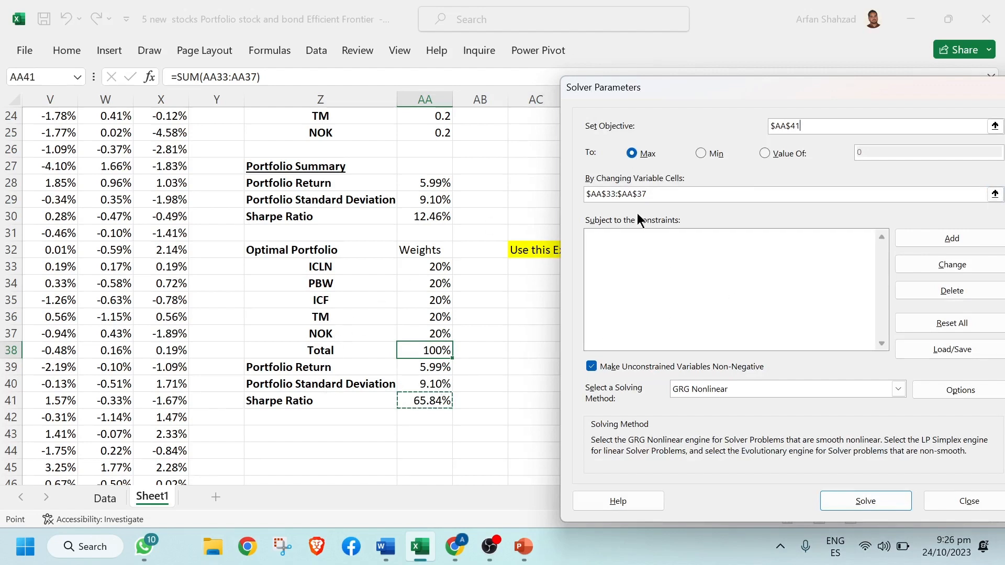
left_click(995, 195)
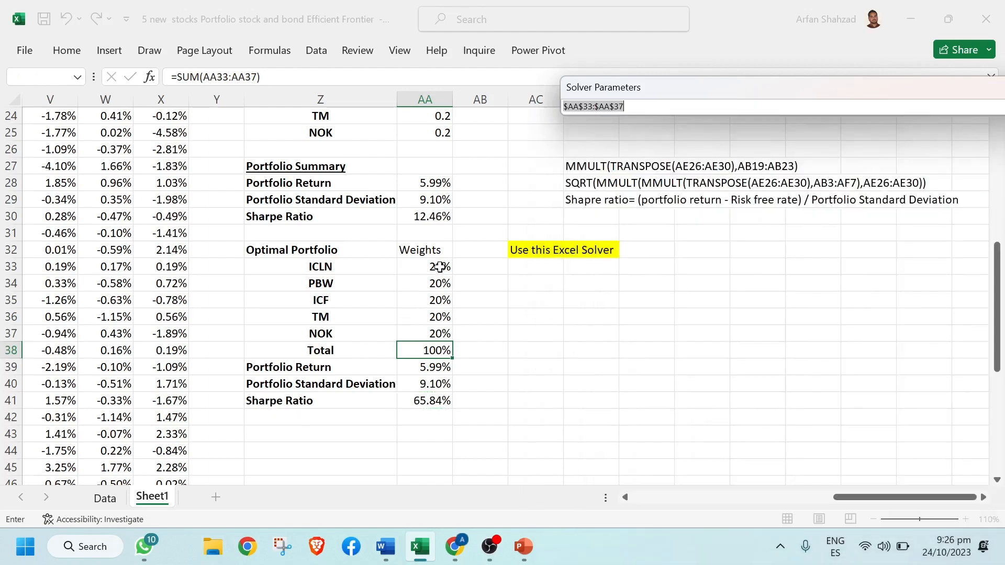
left_click_drag(438, 267, 442, 334)
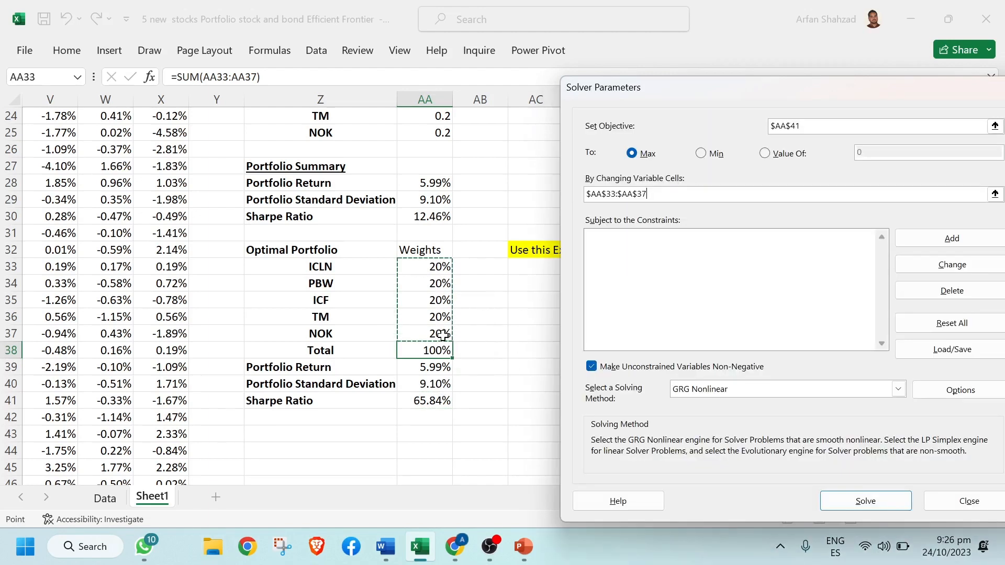
key("Return")
- Add a Solver constraint that the total weight in AA38 equals 1
left_click(646, 237)
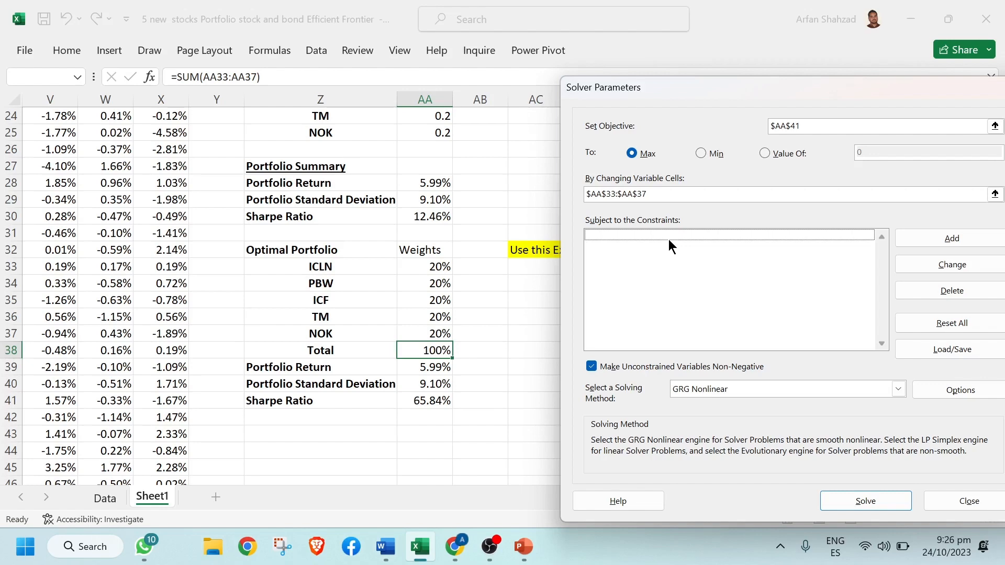
left_click(978, 236)
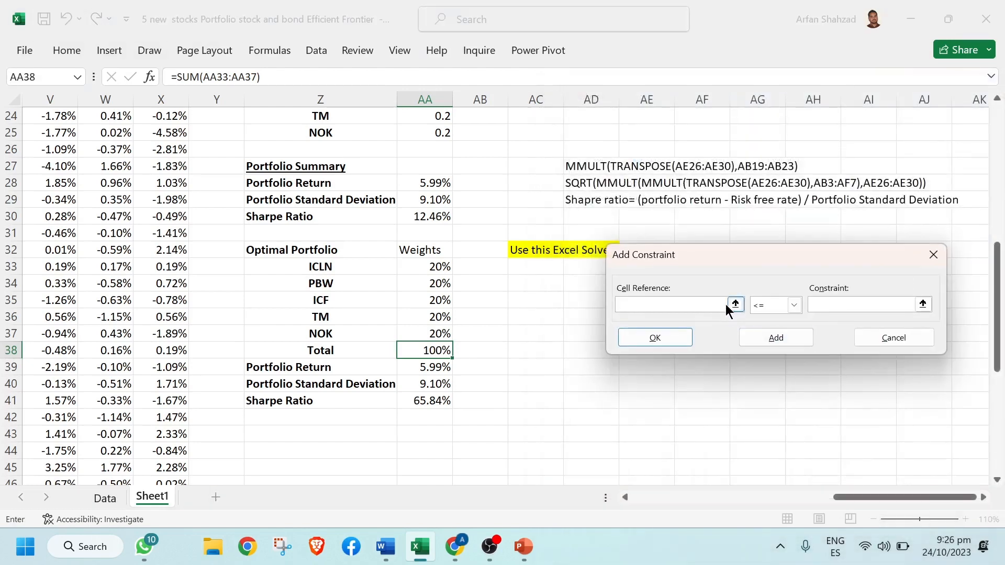
left_click(735, 305)
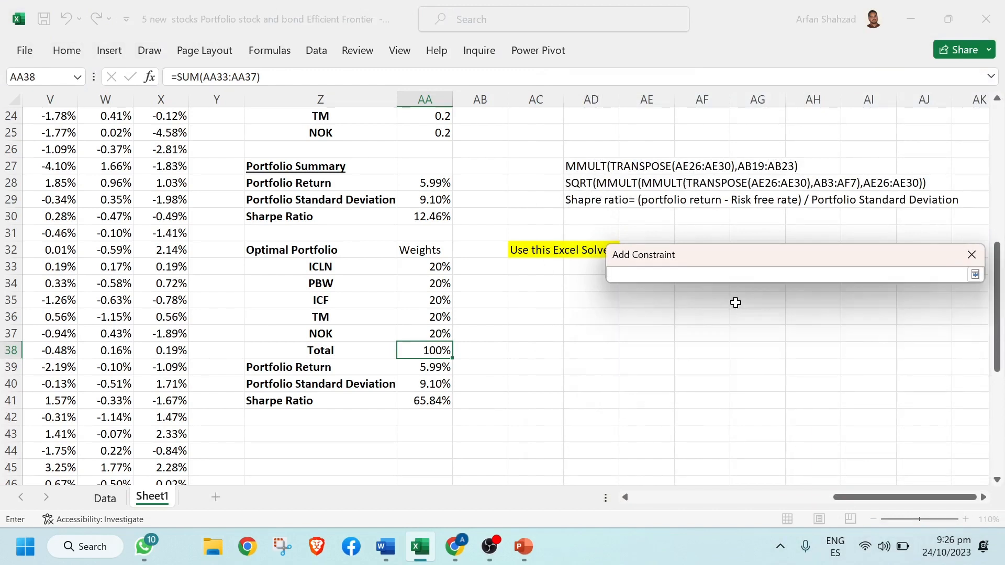
left_click(429, 351)
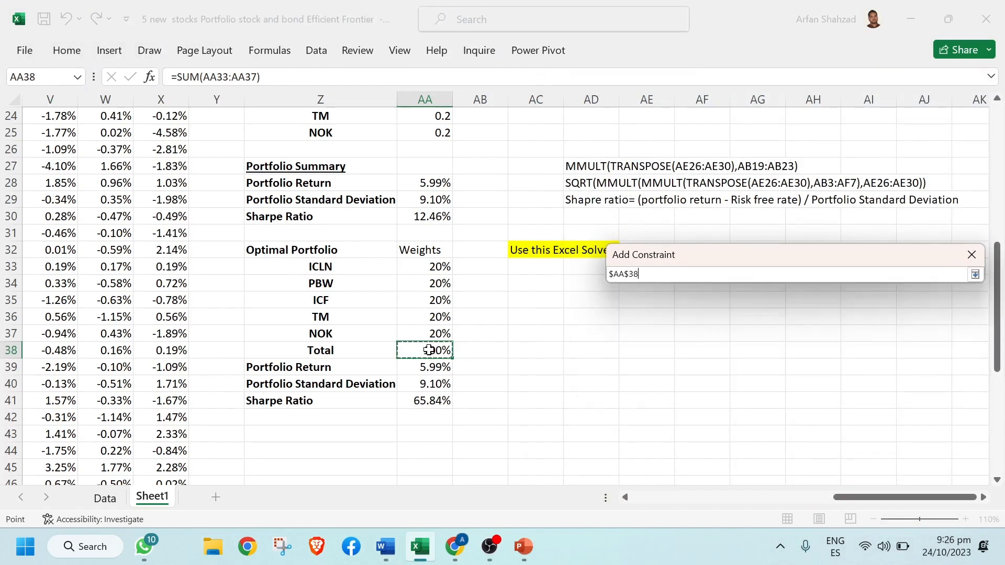
key("Return")
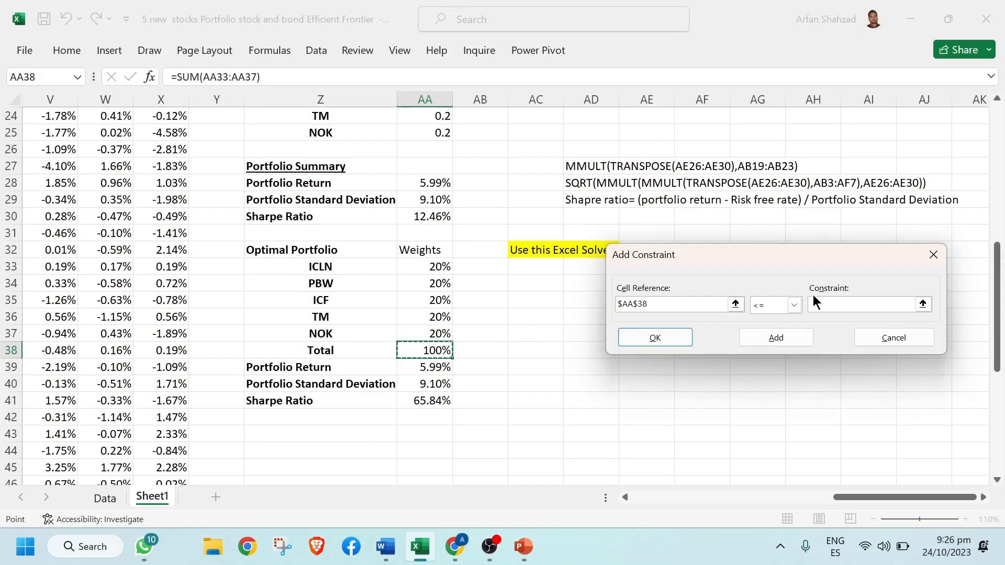
left_click(793, 305)
left_click(773, 333)
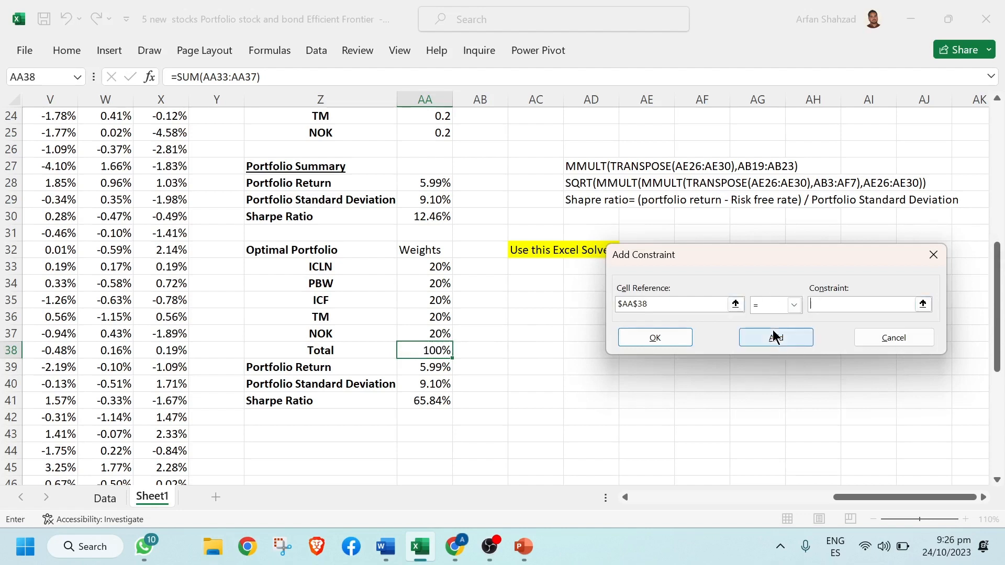
left_click(842, 310)
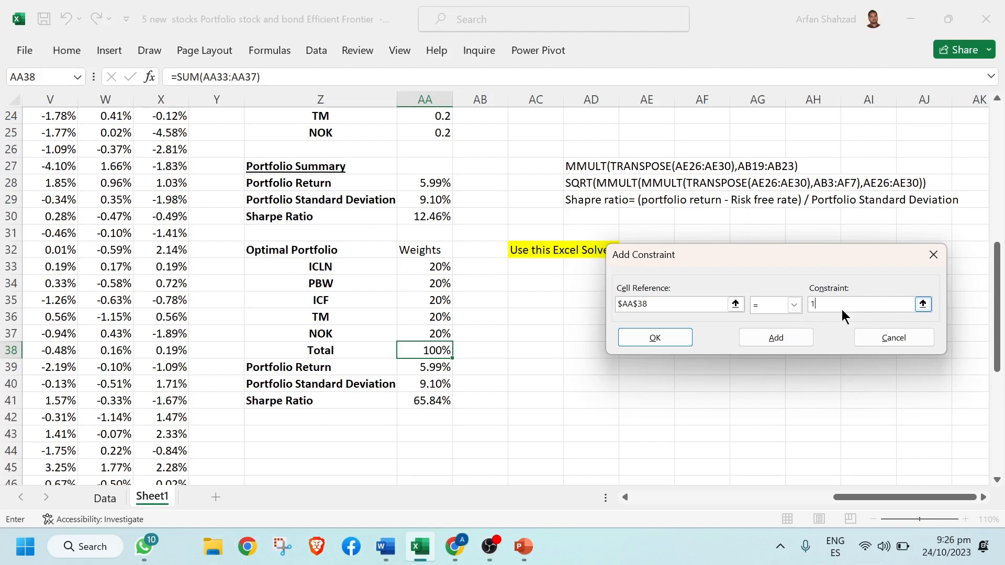
left_click(662, 337)
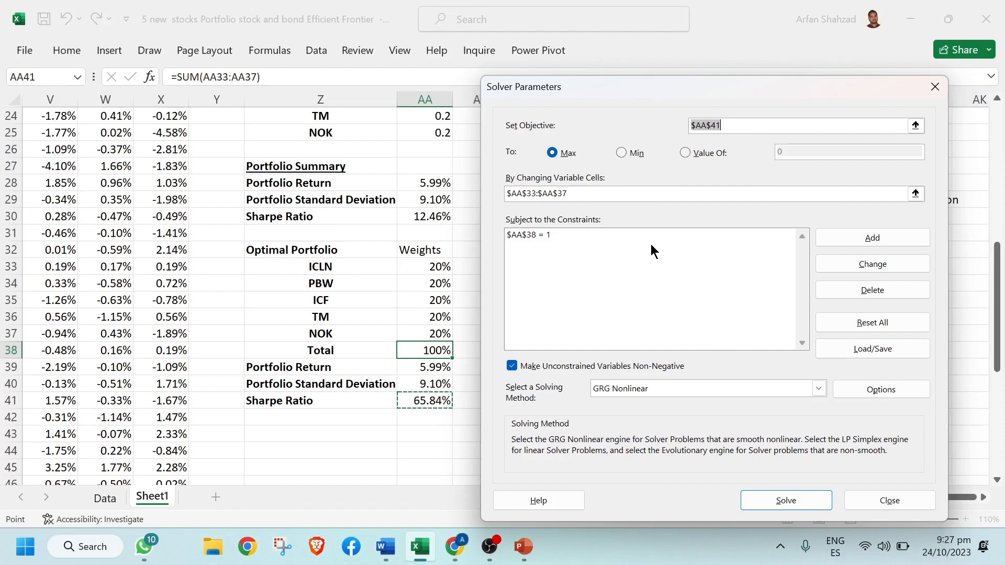
- Run Solver with unconstrained variables kept non-negative and the GRG Nonlinear method, and keep its solution in the optimal portfolio
left_click(512, 366)
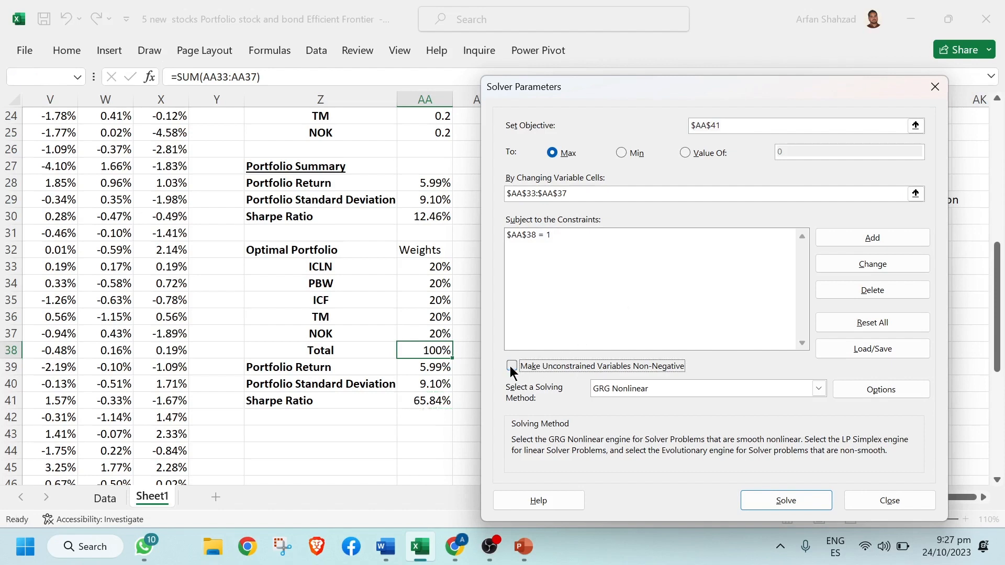
left_click(512, 367)
left_click(785, 500)
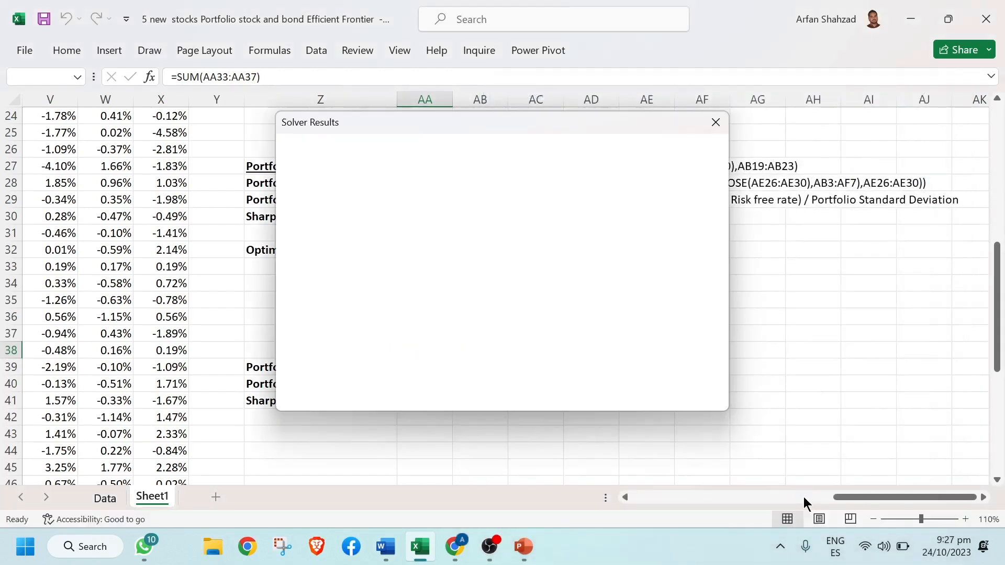
left_click(308, 301)
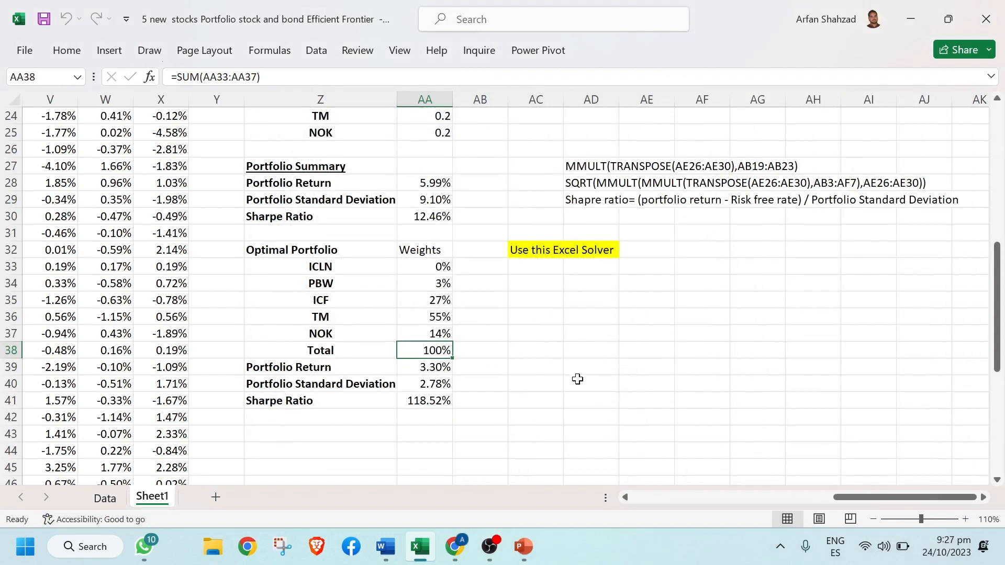
left_click(578, 380)
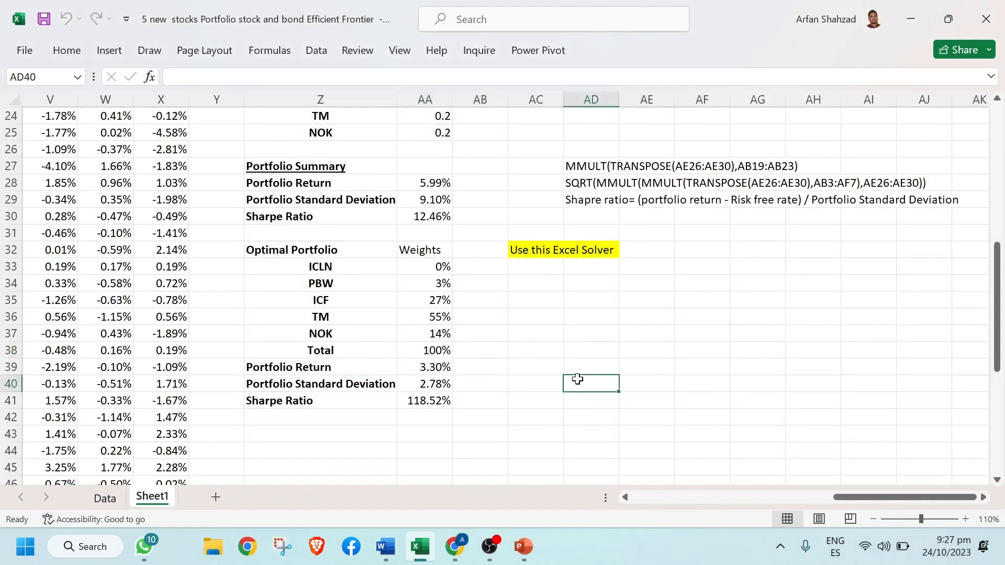
- Select the optimal portfolio block Z32:AA41 and compare it with the equal-weighted portfolio at 80% zoom
left_click_drag(262, 249, 443, 397)
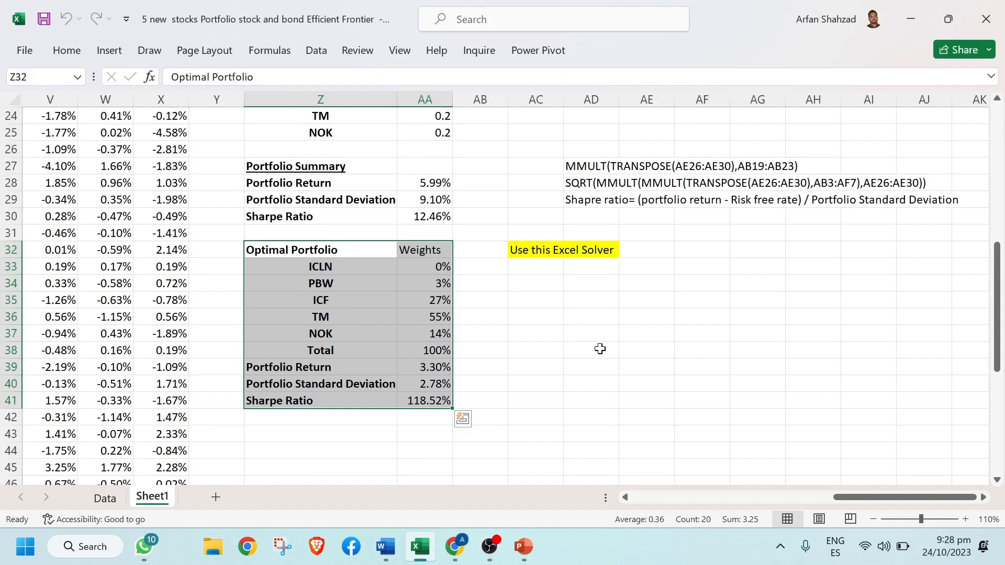
mouse_move(997, 322)
left_mouse_down()
mouse_move(965, 195)
mouse_move(999, 292)
mouse_move(998, 345)
mouse_move(997, 328)
left_mouse_up()
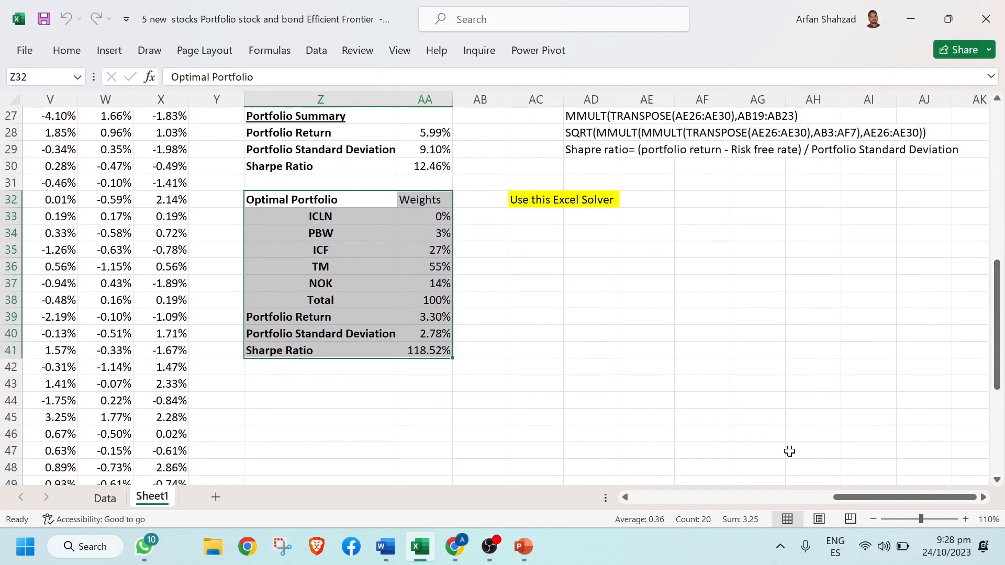
left_click(872, 519)
left_click(872, 520)
left_click(872, 520)
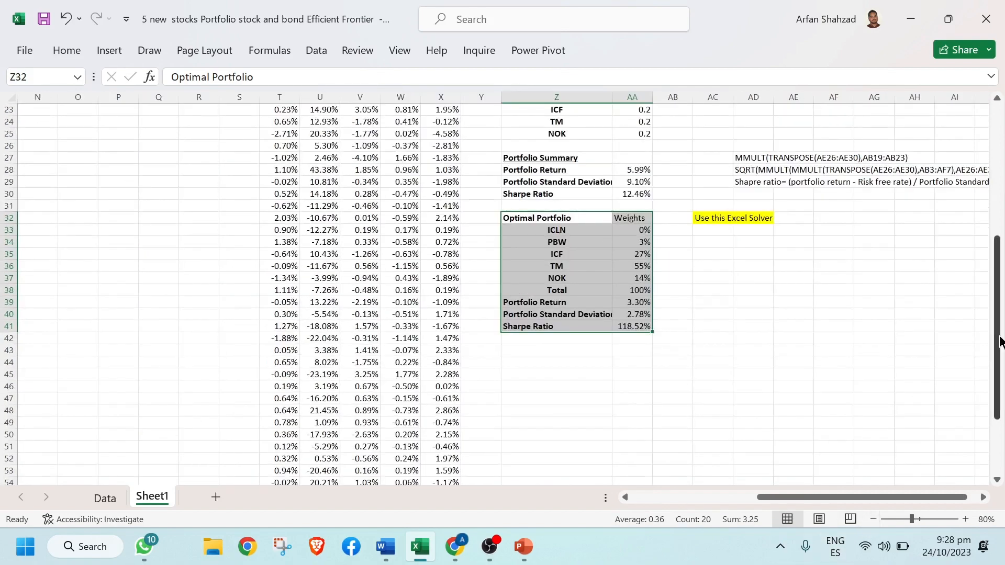
mouse_move(998, 337)
left_mouse_down()
mouse_move(970, 225)
mouse_move(980, 162)
mouse_move(1001, 238)
mouse_move(1001, 323)
left_mouse_up()
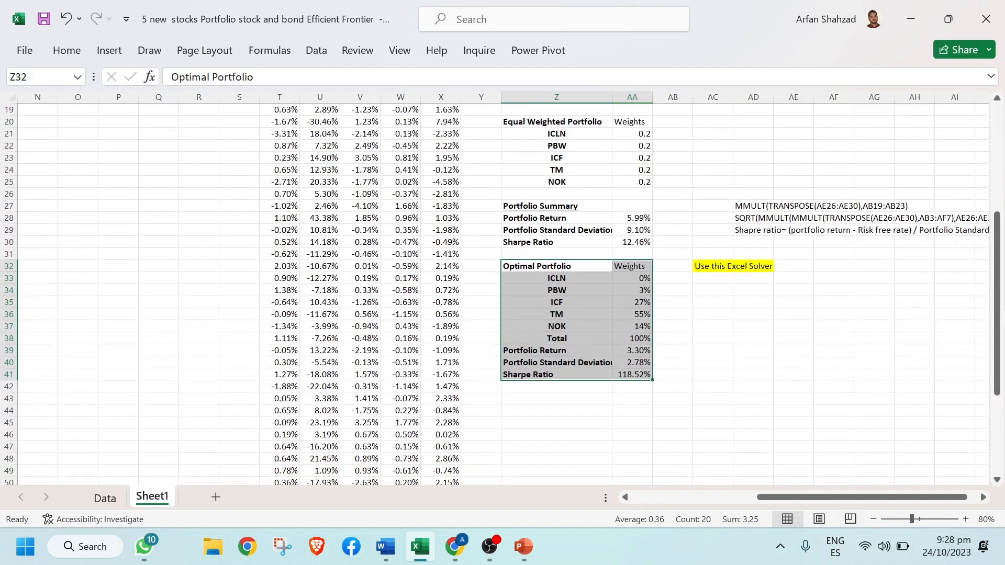